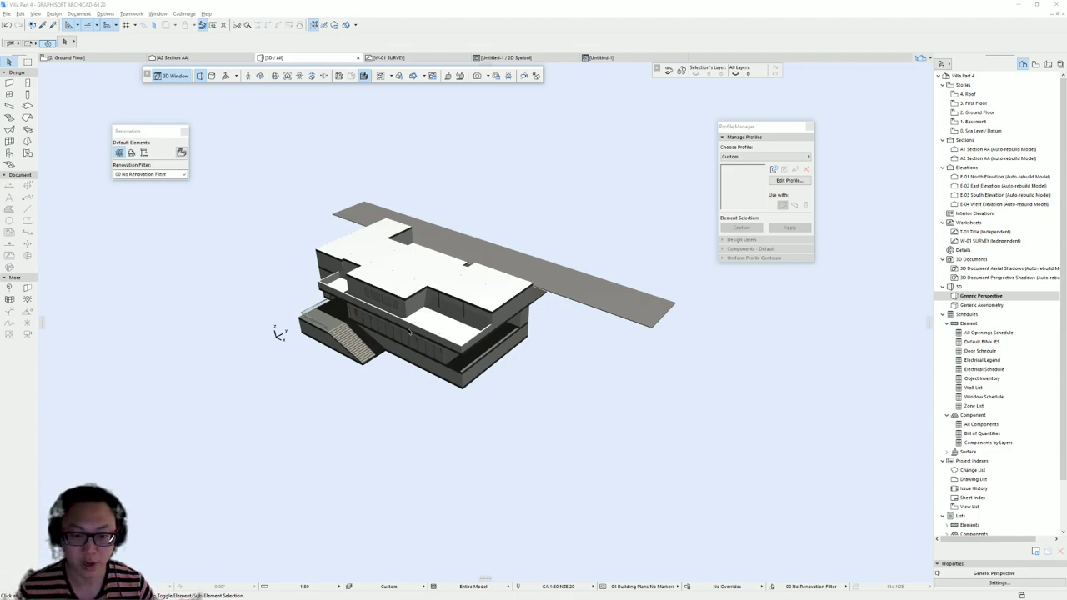
Limit the stories shown in 3D to the range from 0. Sea Level/ Datum to 2. Ground Floor
scroll(484, 350, "up", 3)
middle_click_drag(484, 349, 569, 291, "shift")
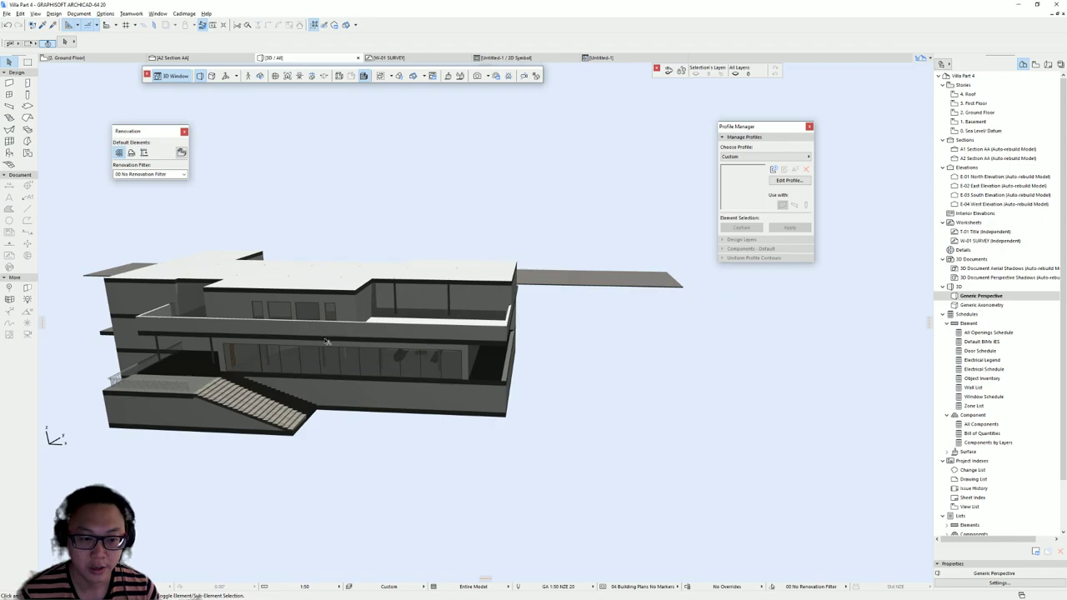
middle_click_drag(327, 342, 484, 336, "shift")
middle_click_drag(360, 339, 515, 342, "shift")
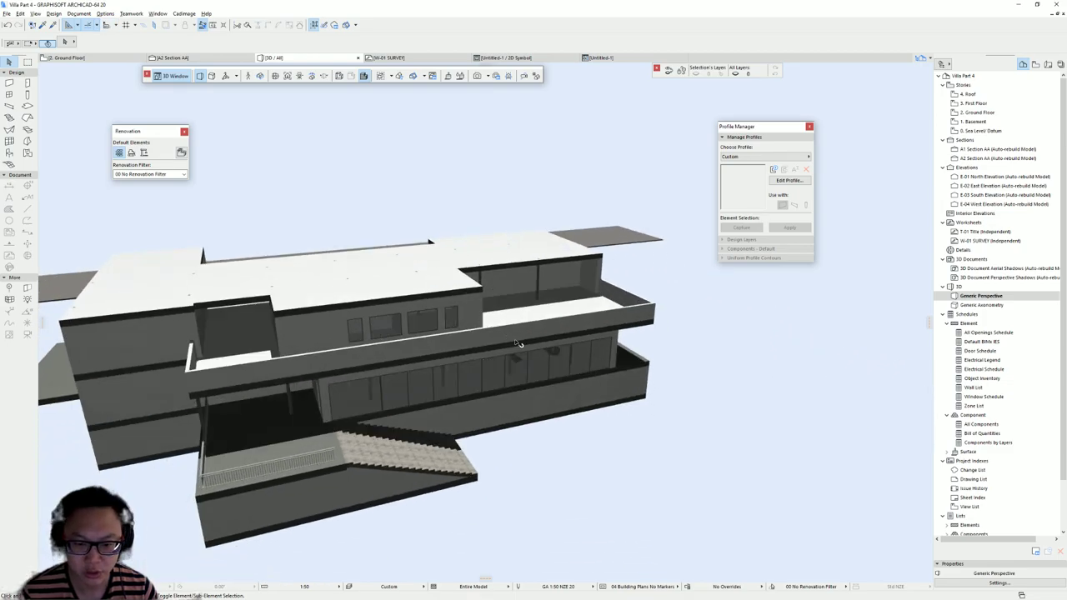
scroll(341, 423, "up", 2)
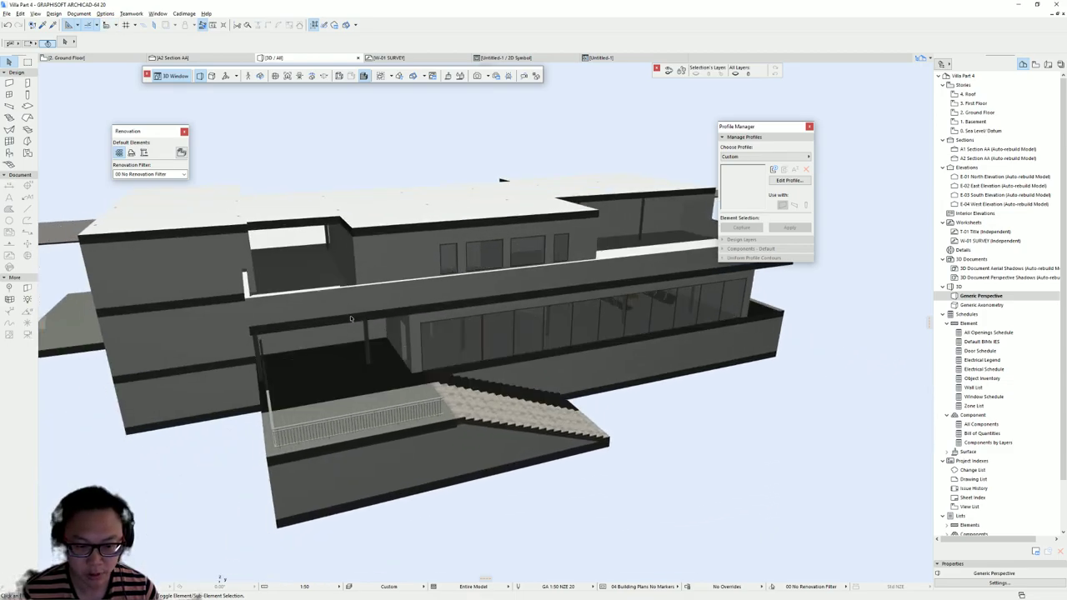
left_click(377, 343)
key("ctrl+shift+F5")
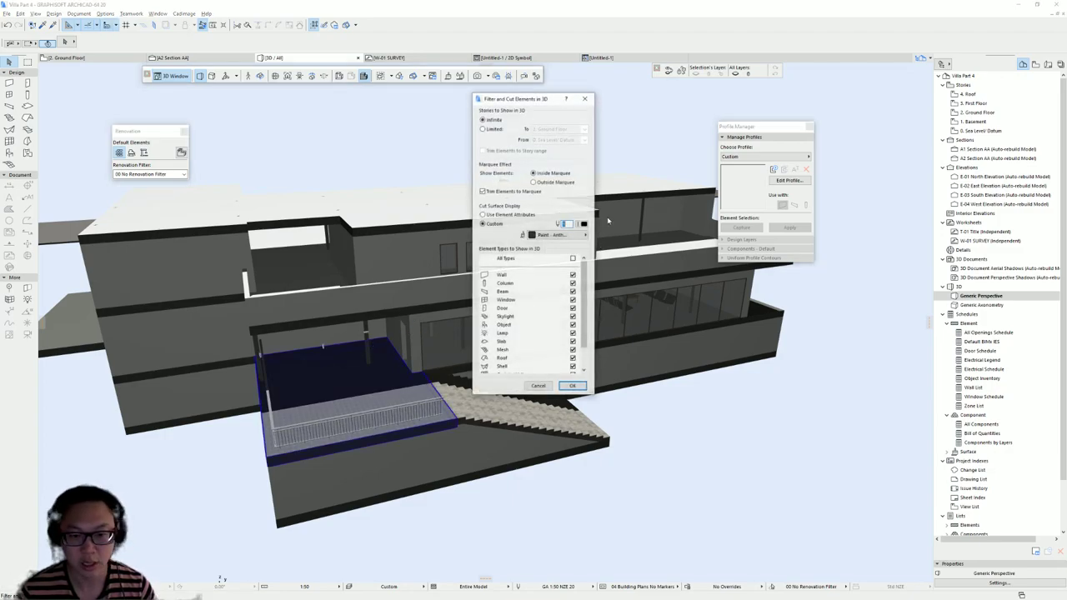
left_click(503, 132)
left_click(572, 131)
left_click(568, 152)
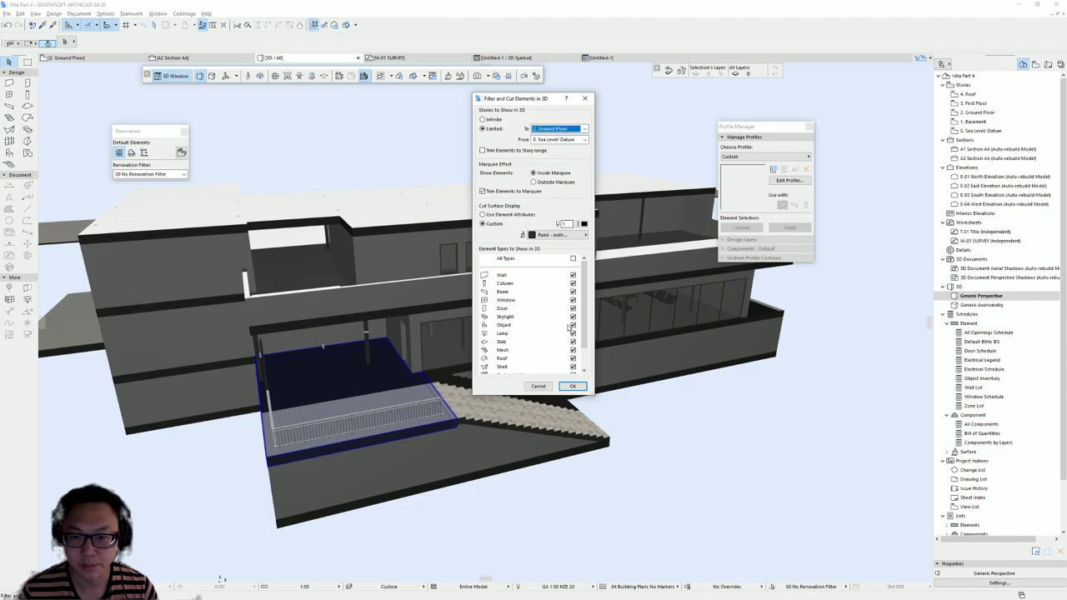
left_click(571, 387)
Examine the villa's ground-floor interior in 3D, including the curved wall, the columns and the winding staircase
scroll(494, 290, "up", 10)
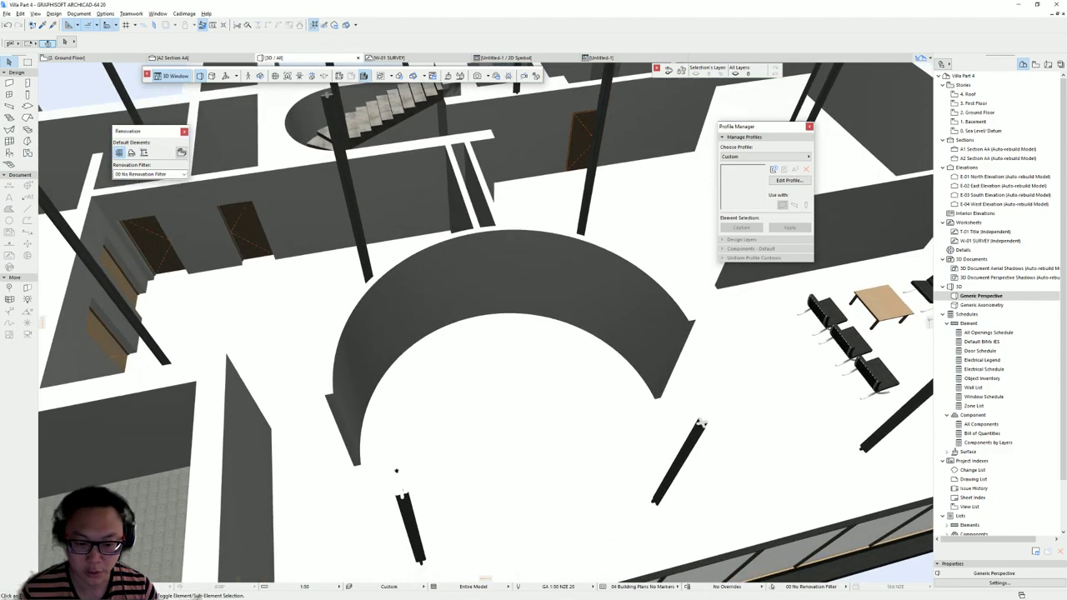
middle_click_drag(396, 471, 429, 343)
scroll(445, 341, "down", 3)
middle_click_drag(536, 305, 569, 576)
middle_click_drag(562, 275, 442, 268, "shift")
scroll(458, 281, "up", 3)
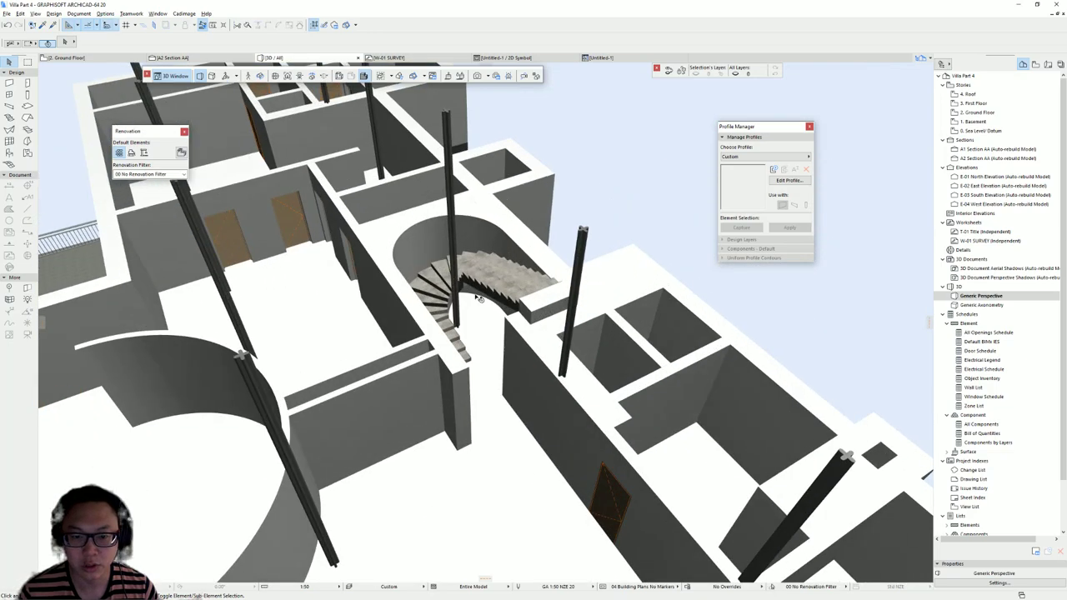
scroll(478, 299, "up", 8)
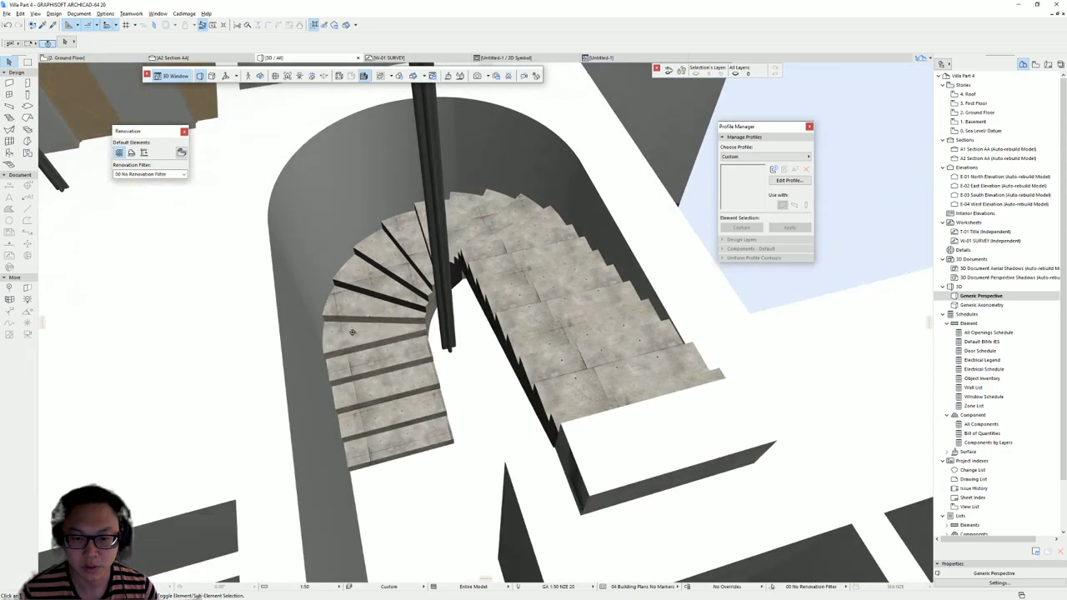
middle_click_drag(353, 333, 528, 271, "shift")
scroll(456, 389, "down", 2)
scroll(526, 273, "down", 3)
scroll(528, 276, "down", 10)
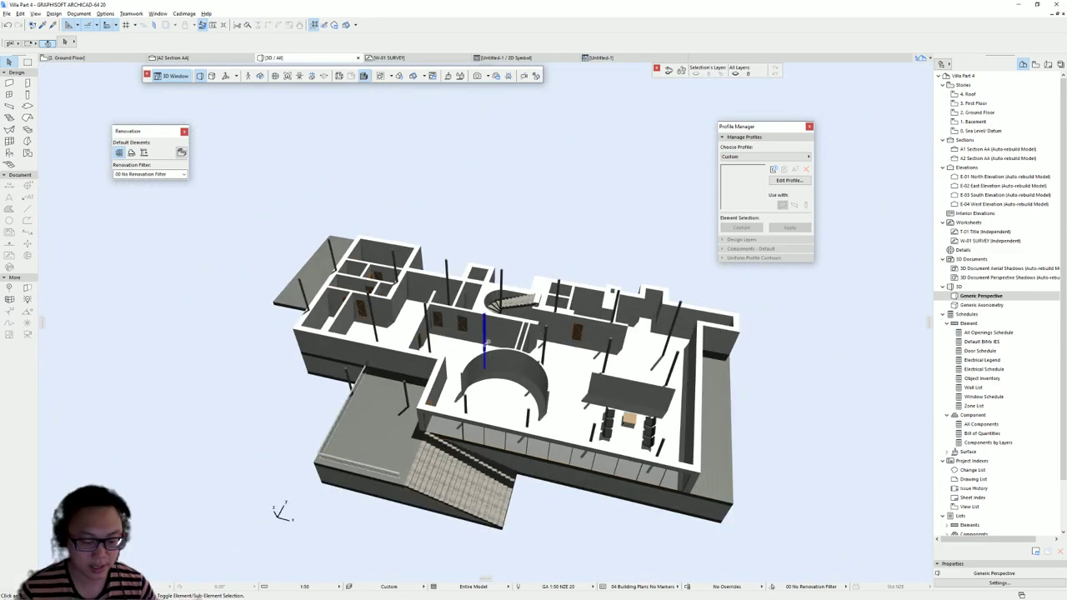
Set the stories to show in 3D back to Infinite
key("ctrl+shift+F5")
left_click(499, 122)
left_click(573, 386)
middle_click_drag(451, 286, 326, 381, "shift")
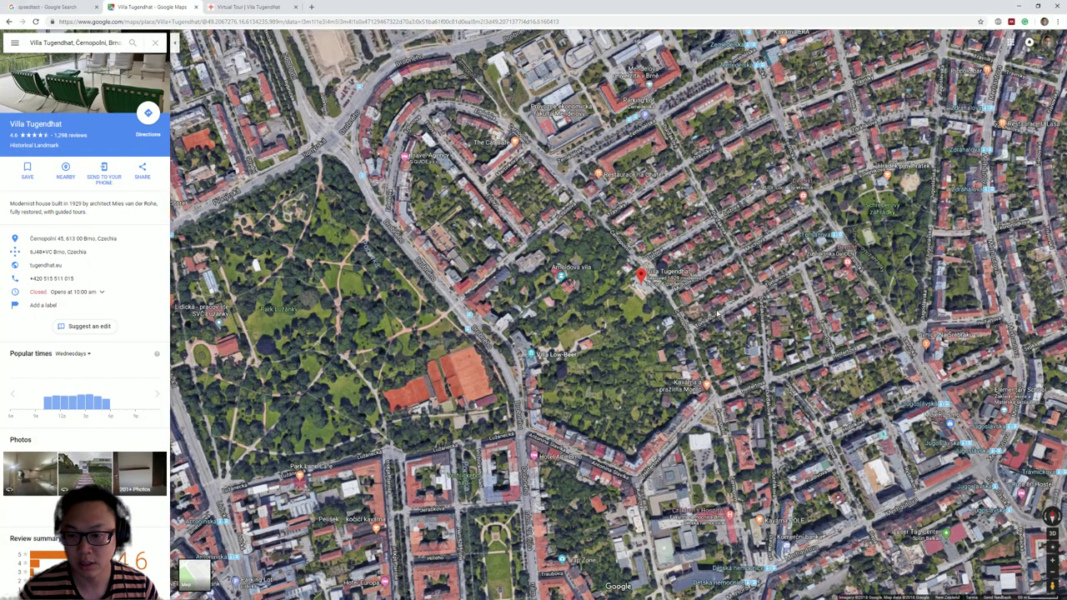
Switch to Google Maps and examine Villa Tugendhat and its surrounding site in 3D from several angles
scroll(717, 314, "up", 5)
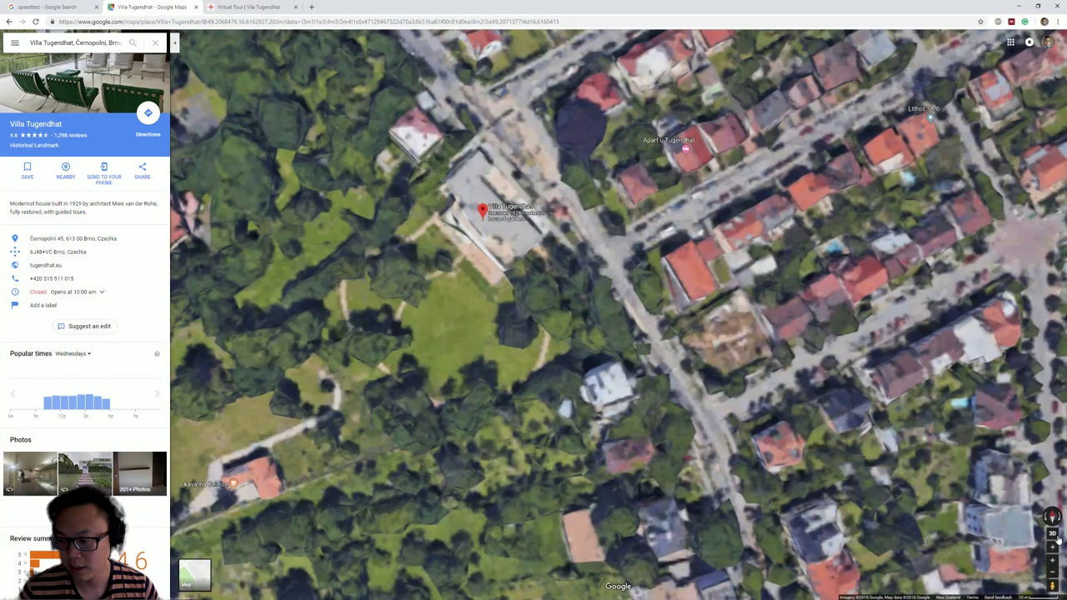
left_click(1052, 533)
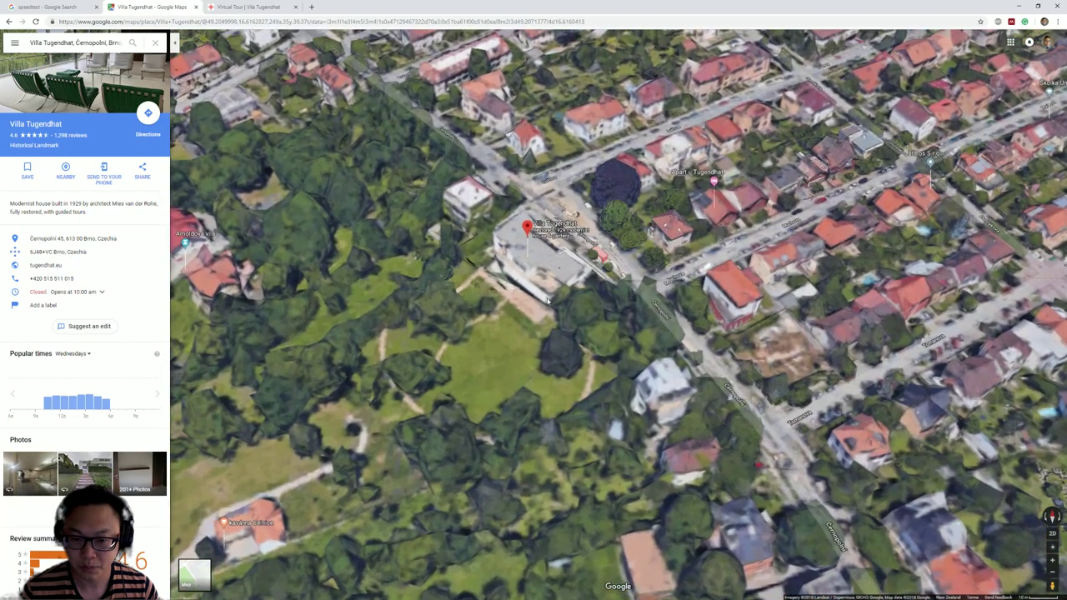
left_click_drag(506, 225, 549, 233)
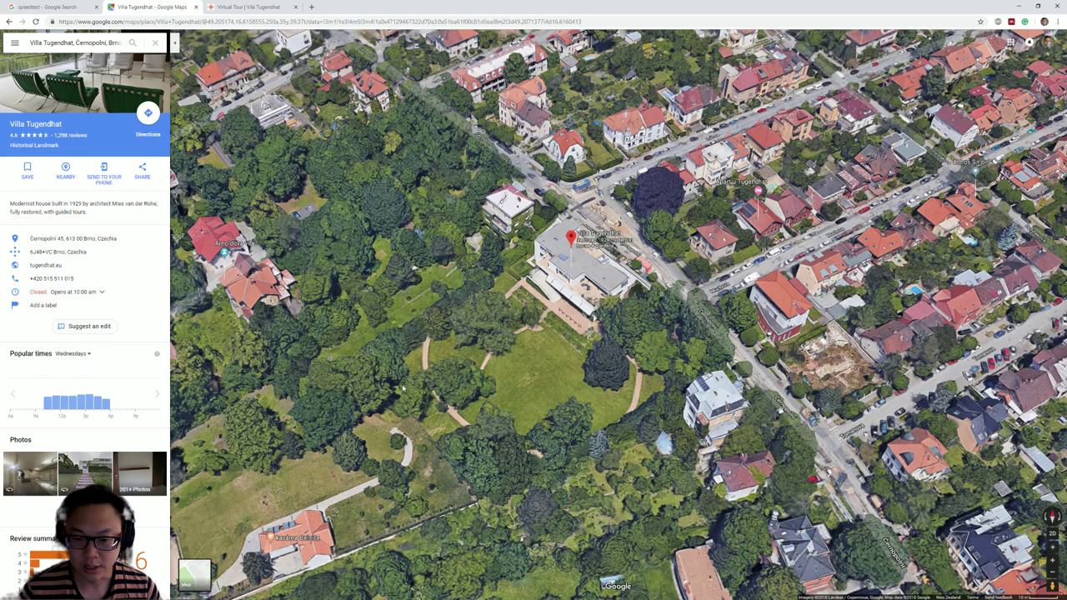
left_click_drag(618, 219, 677, 269)
left_click_drag(751, 424, 667, 300, "ctrl")
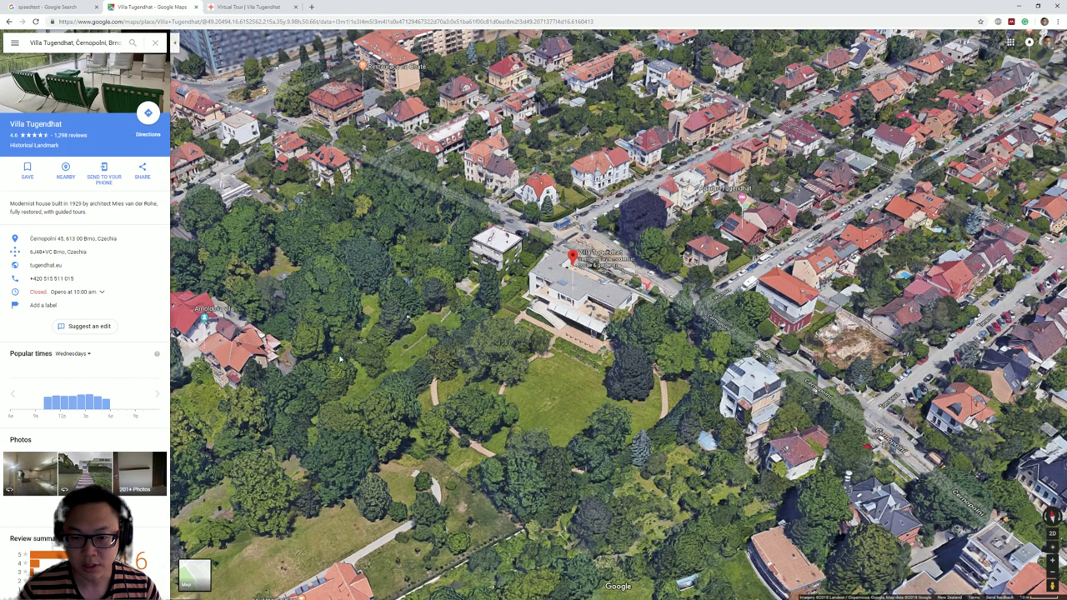
mouse_move(407, 317)
left_mouse_down("ctrl")
mouse_move(542, 321)
mouse_move(596, 300)
mouse_move(490, 302)
mouse_move(559, 311)
mouse_move(562, 379)
mouse_move(450, 376)
left_mouse_up("ctrl")
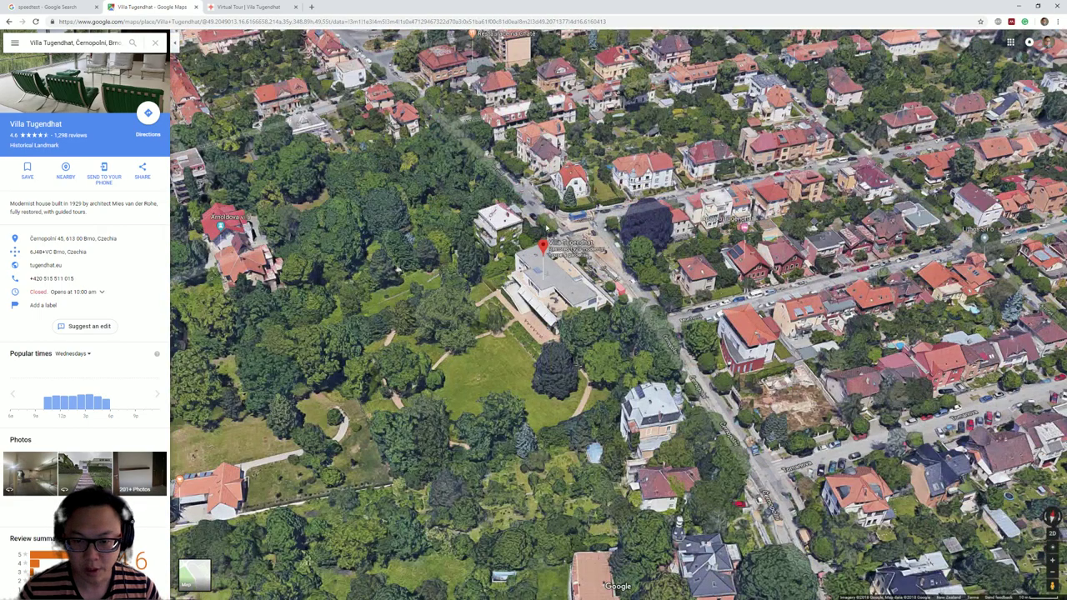
left_click(447, 289)
left_click_drag(450, 250, 548, 342, "ctrl")
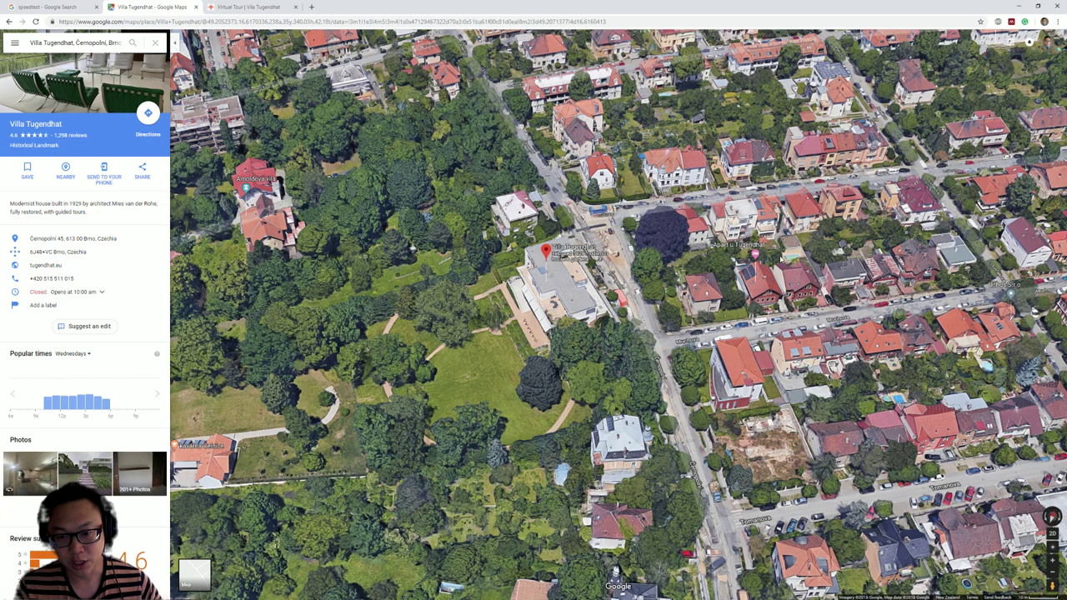
left_click_drag(550, 323, 568, 312)
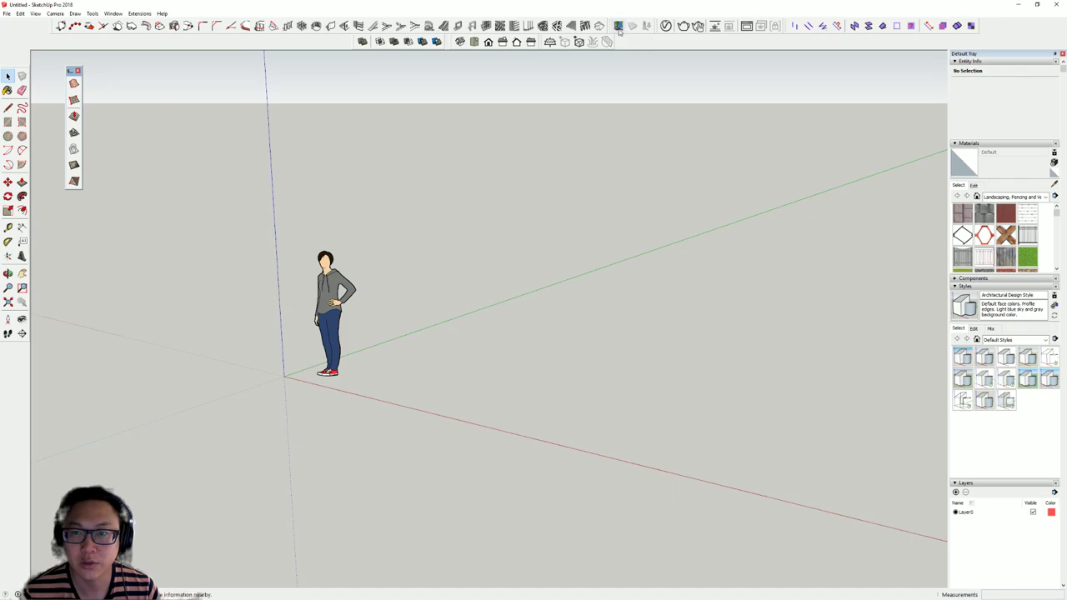
Switch to SketchUp and toggle the visibility of the Location toolbar, leaving it enabled
middle_click_drag(286, 253, 413, 314)
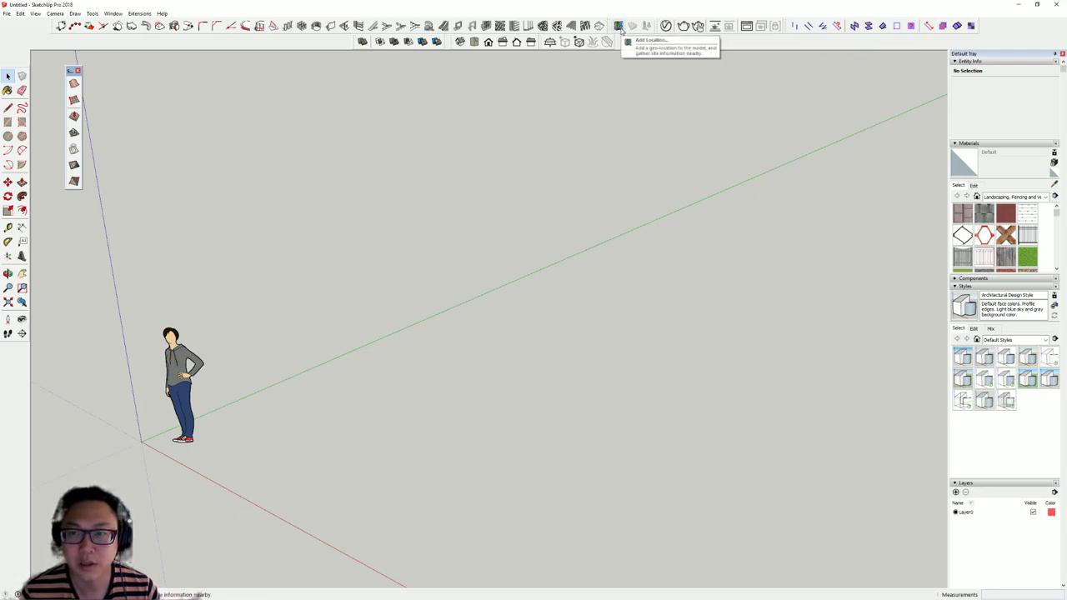
left_click(33, 14)
left_click(50, 23)
scroll(543, 296, "down", 1)
mouse_move(545, 292)
left_mouse_down()
mouse_move(546, 334)
mouse_move(546, 303)
left_mouse_up()
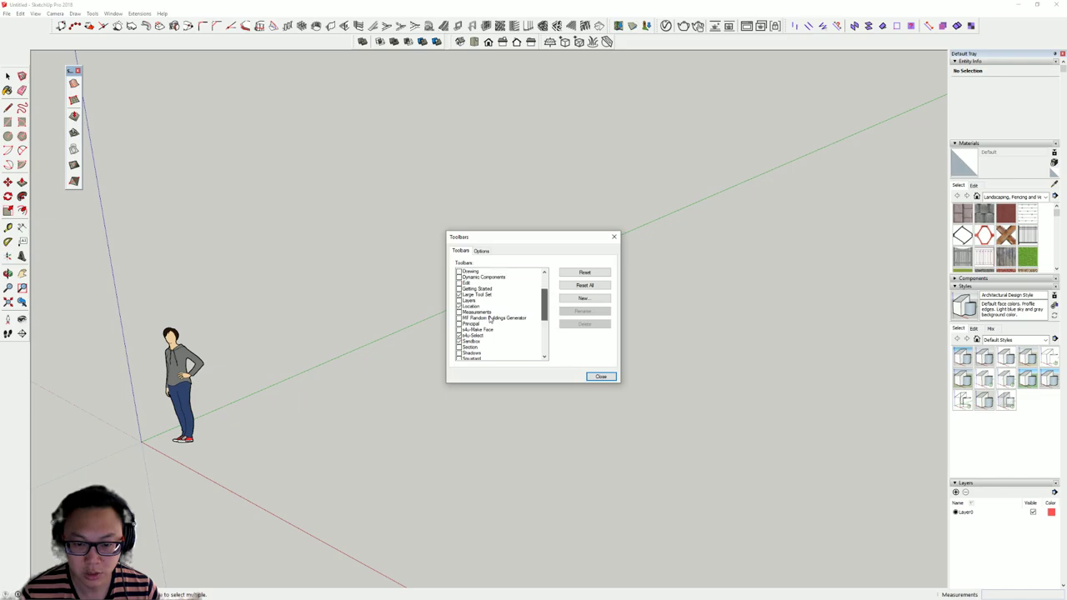
left_click(458, 307)
left_click(459, 307)
left_click(459, 307)
left_click(458, 307)
left_click(594, 377)
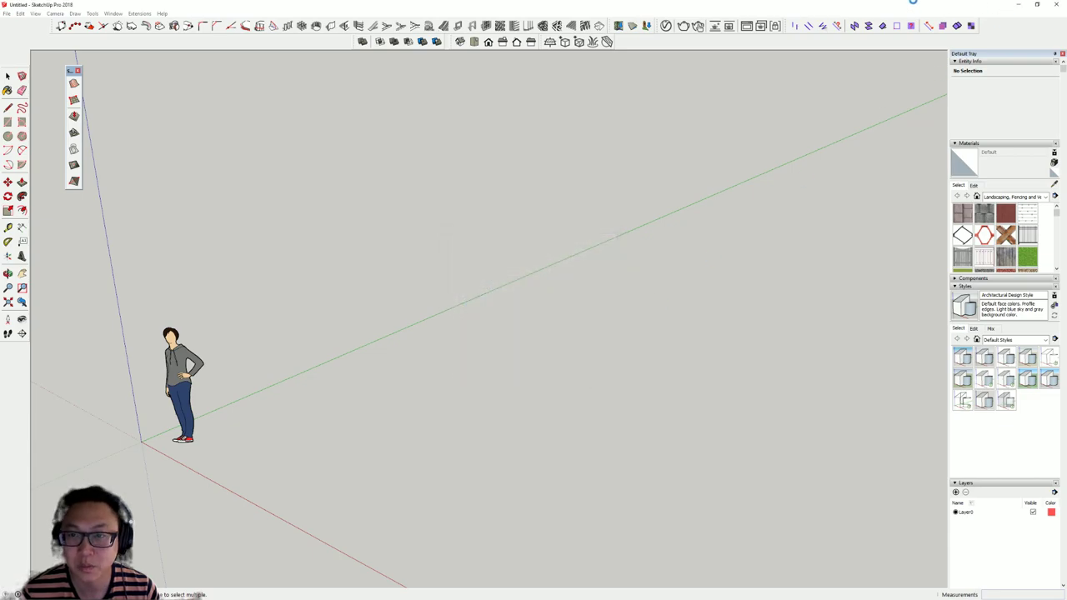
Start adding a geo-location to the model and search the map for AUCKLAND
left_click(618, 26)
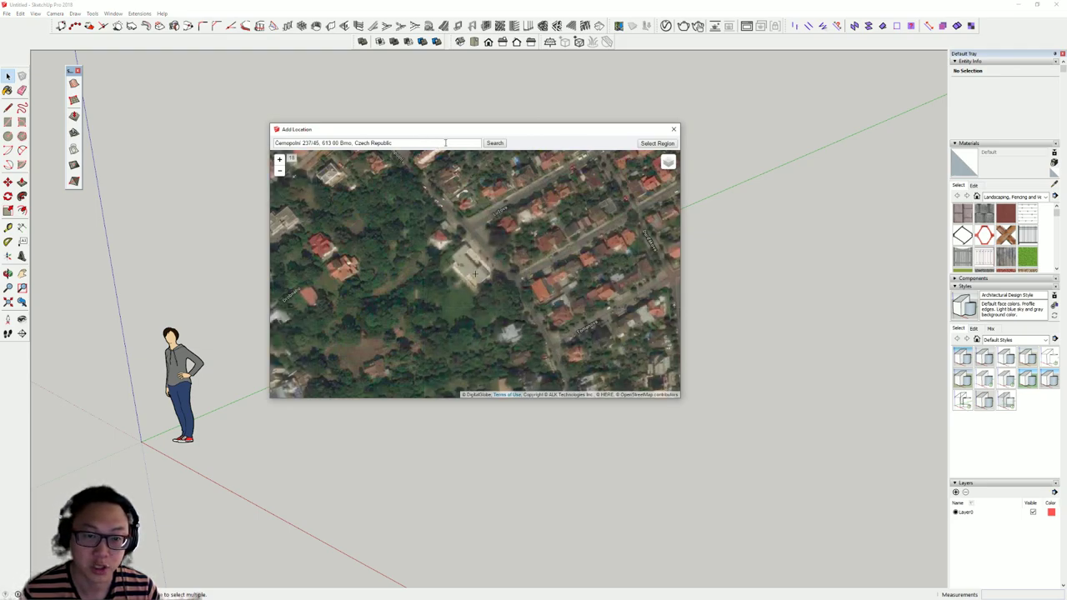
left_click_drag(436, 147, 264, 147)
key("BackSpace")
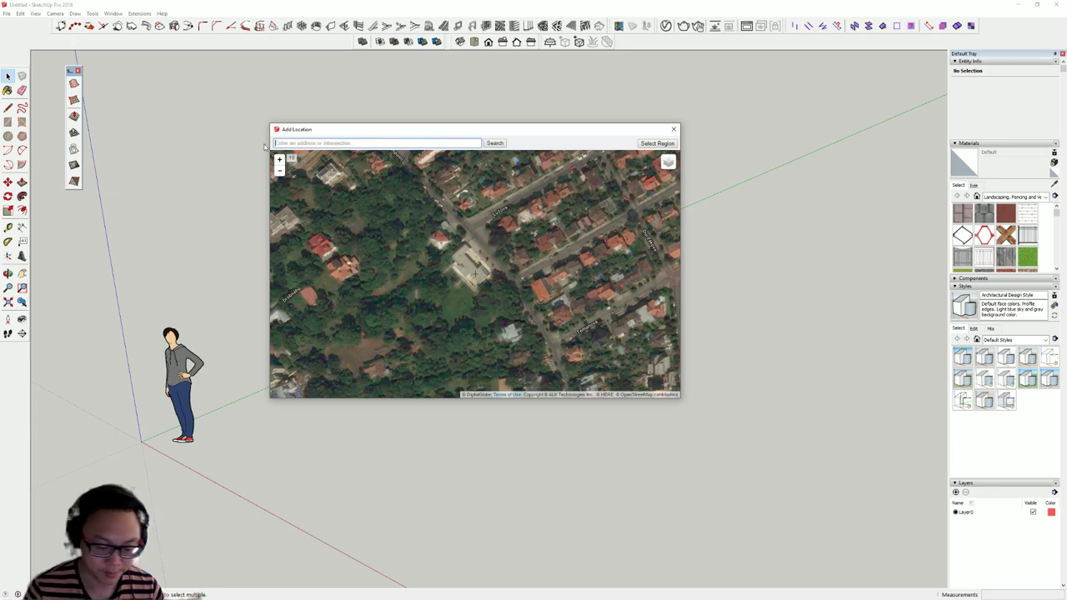
type("AUCKLAND")
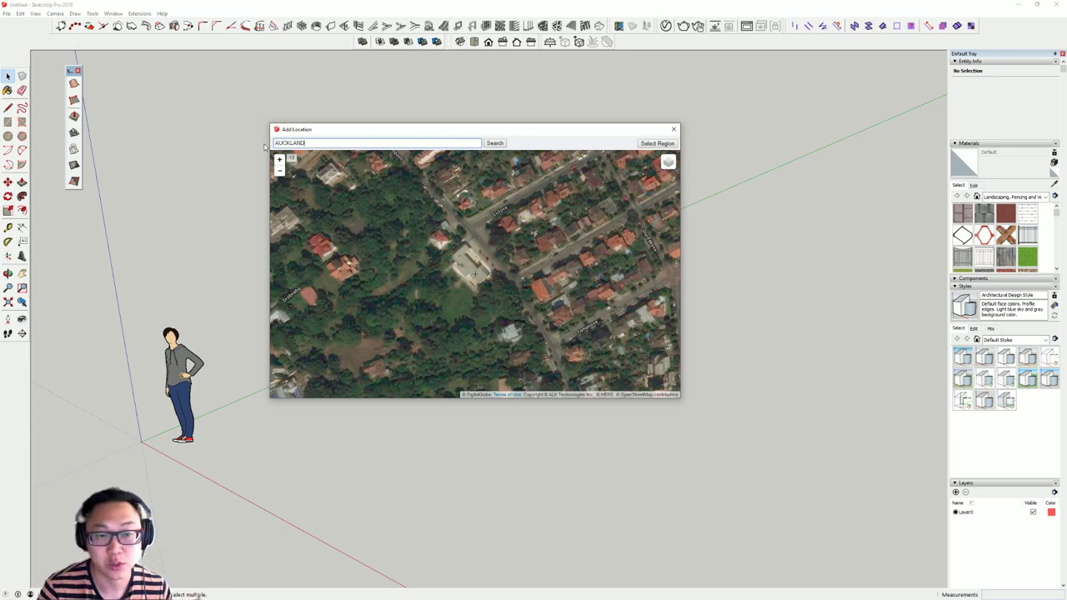
key("Return")
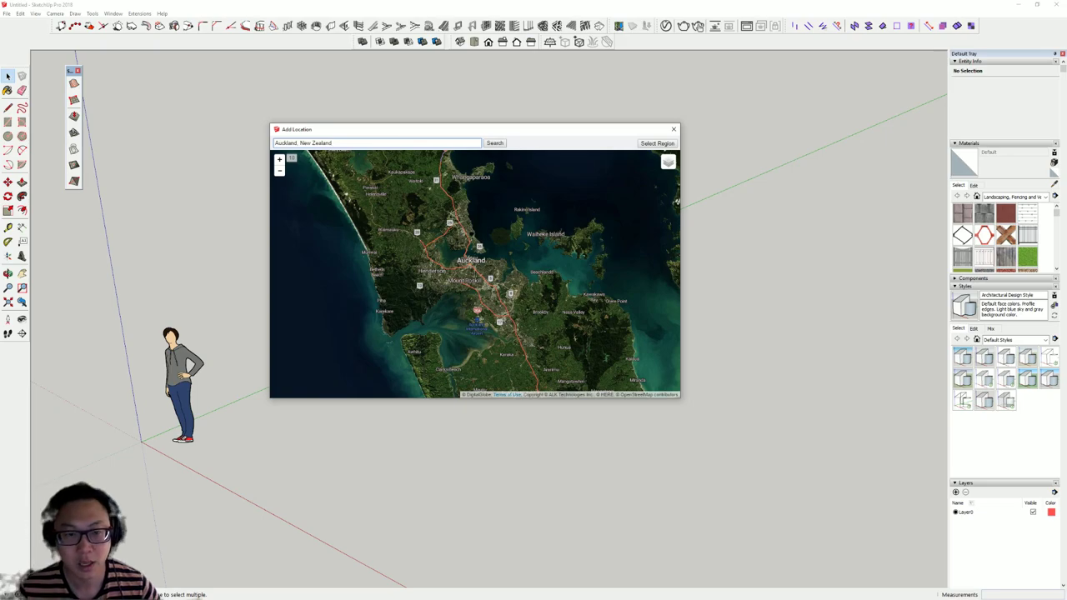
Try to find the site by searching for VILLA TUGENDHAT in place of the Auckland entry
left_click_drag(384, 143, 250, 136)
key("BackSpace")
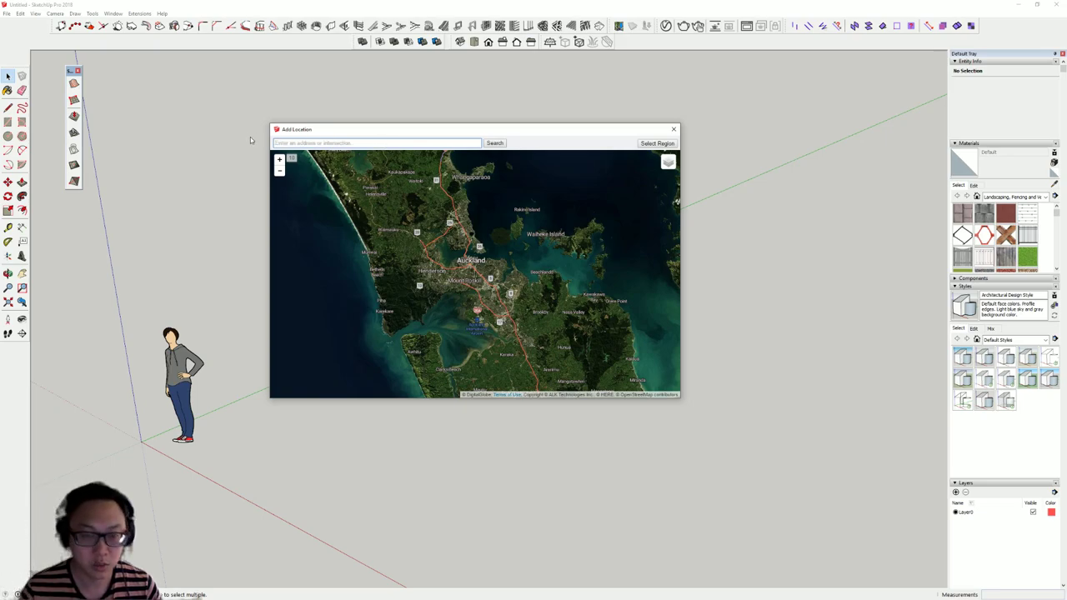
type("VILLA ")
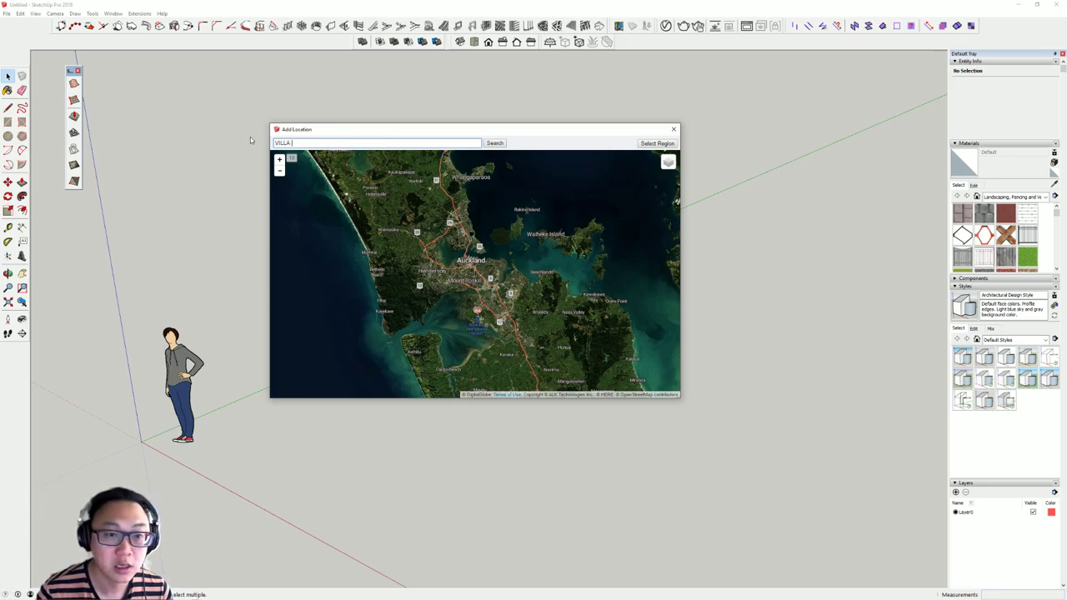
type("TUGENDHAT")
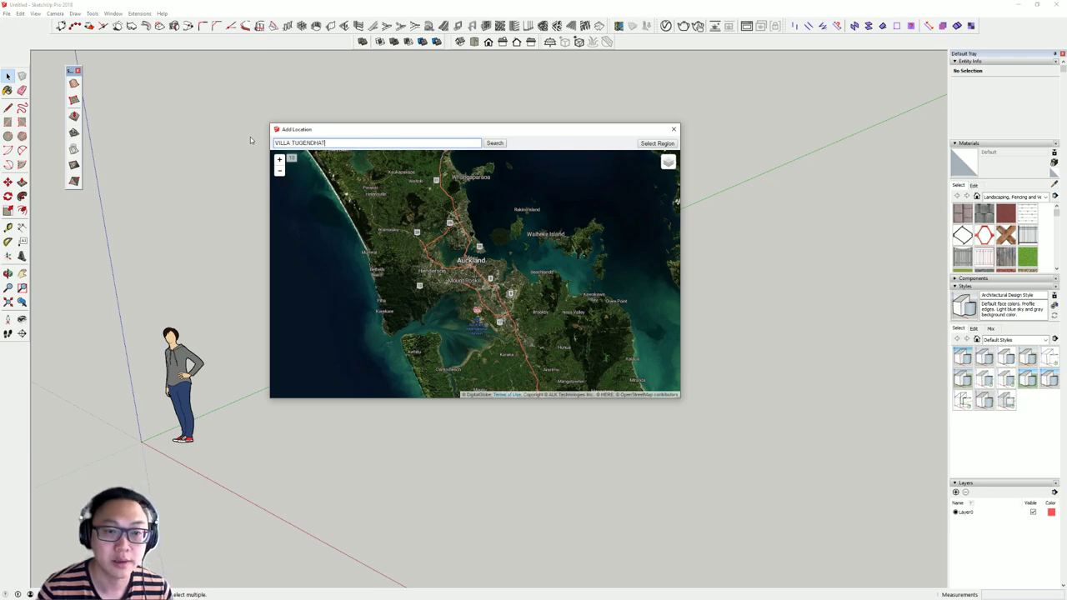
key("Return")
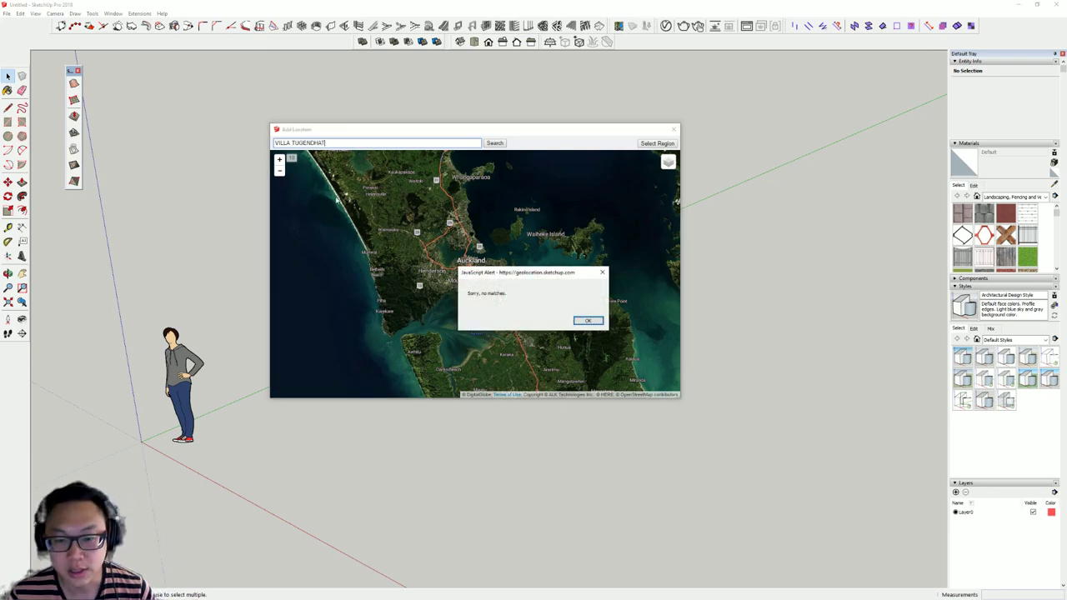
left_click(588, 321)
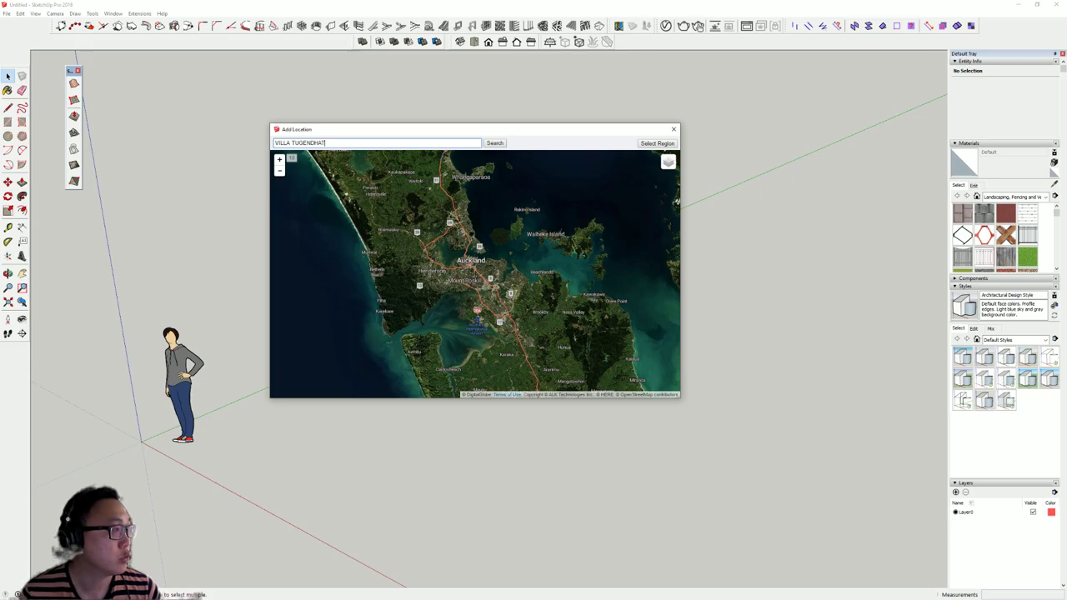
Switch to Google Maps and copy the address of Villa Tugendhat
key("alt+Tab")
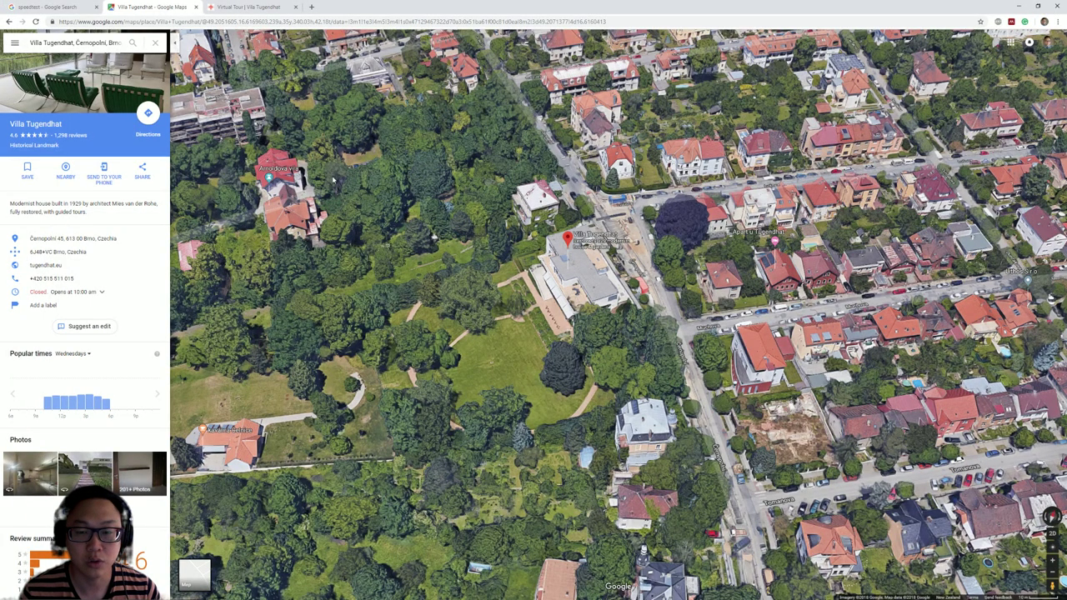
mouse_move(133, 242)
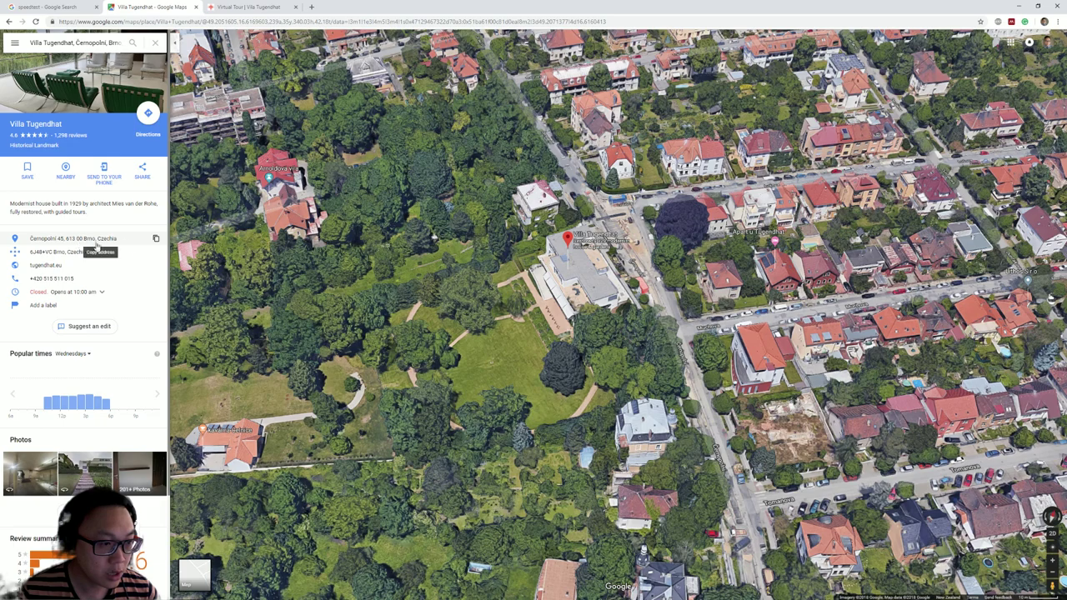
left_click(156, 239)
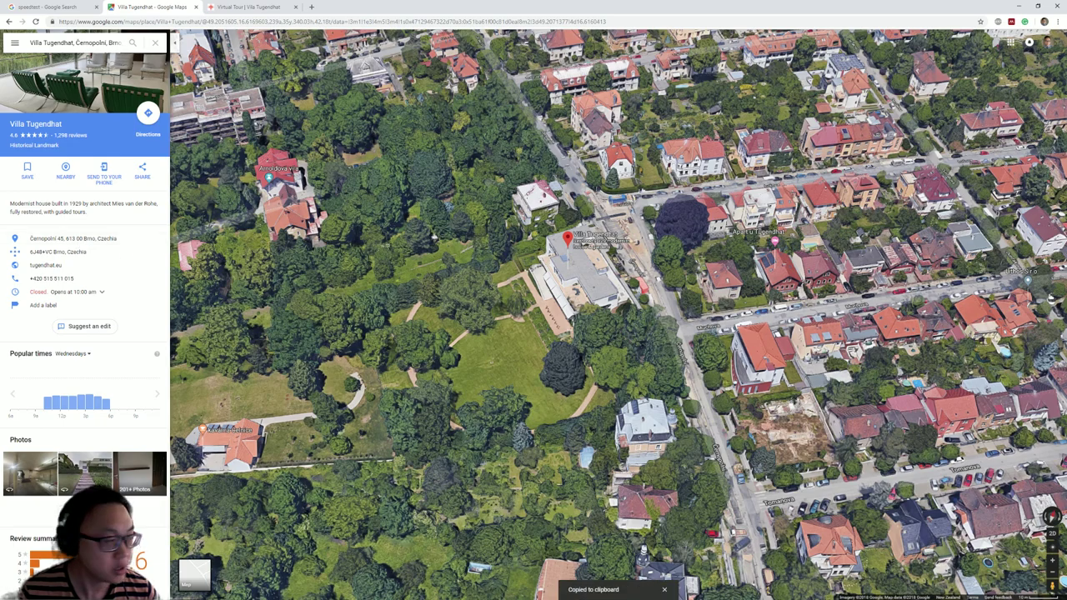
Switch back to SketchUp and search for the site using the villa's copied address
key("alt+Tab")
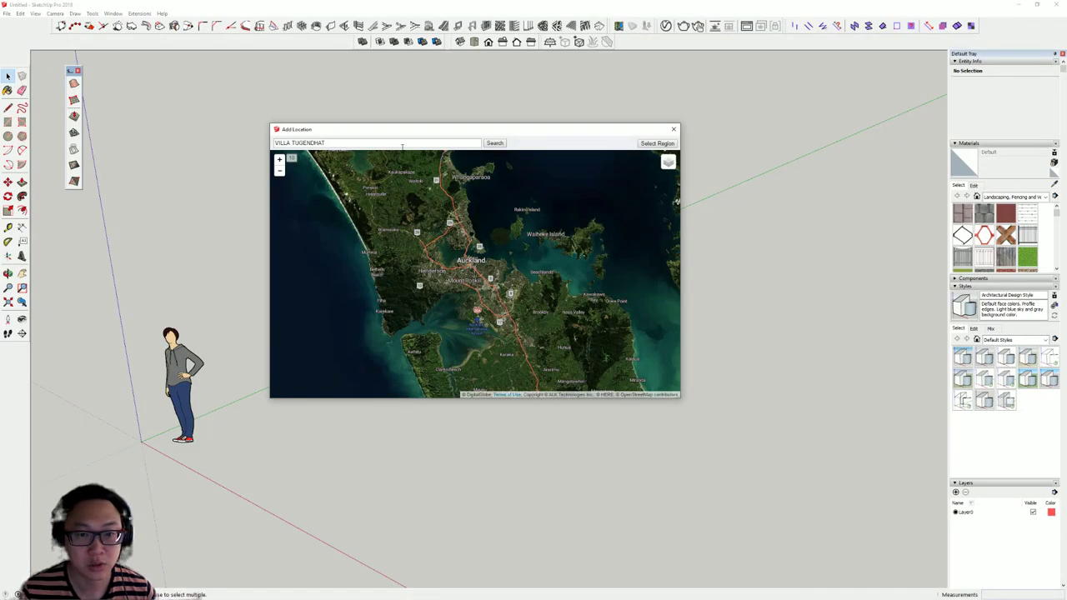
left_click_drag(402, 146, 122, 143)
key("ctrl+v")
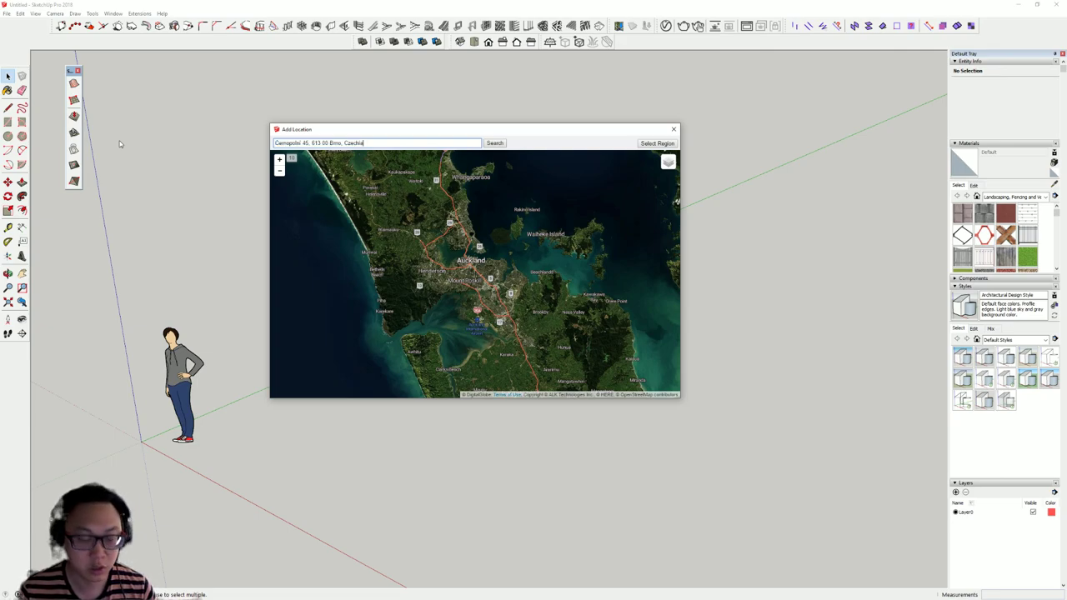
left_click(495, 142)
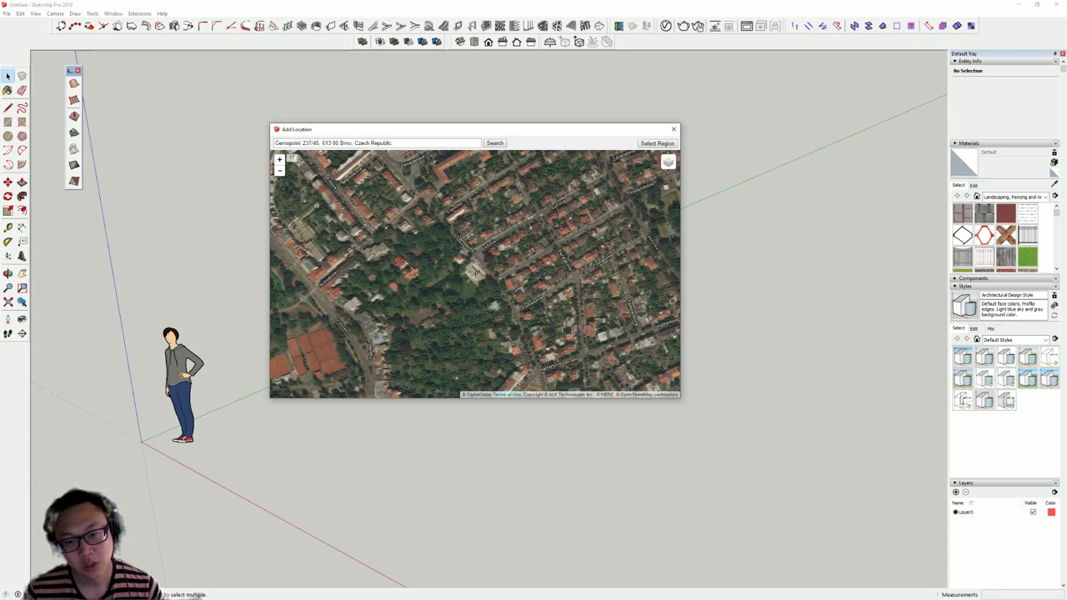
Select a roughly square map region centred on the villa, trimming the region's sides, and grab it into the model
scroll(475, 270, "up", 1)
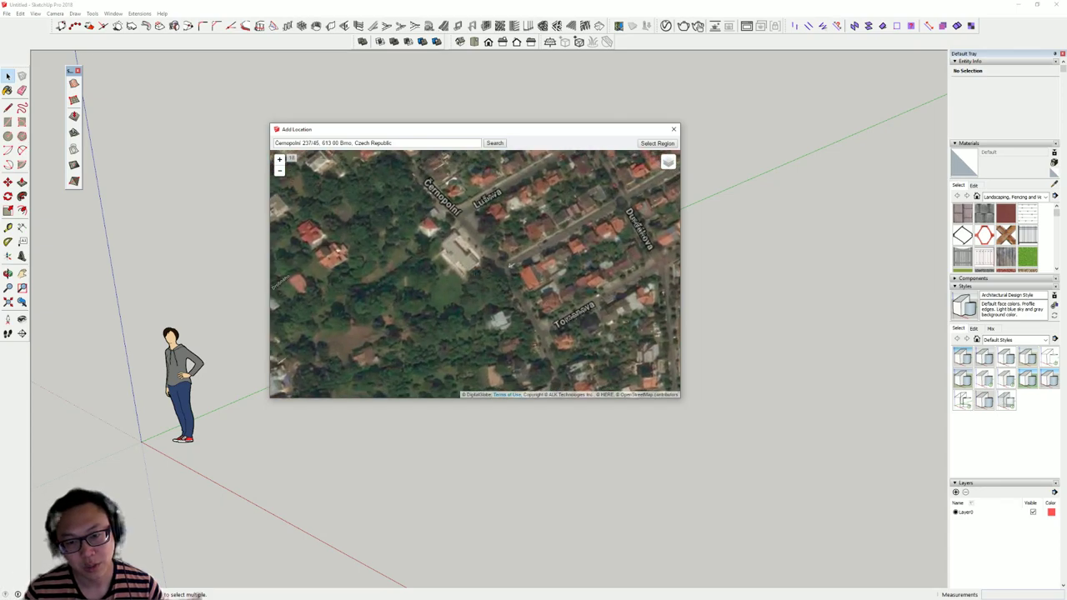
scroll(475, 270, "up", 1)
scroll(475, 274, "down", 1)
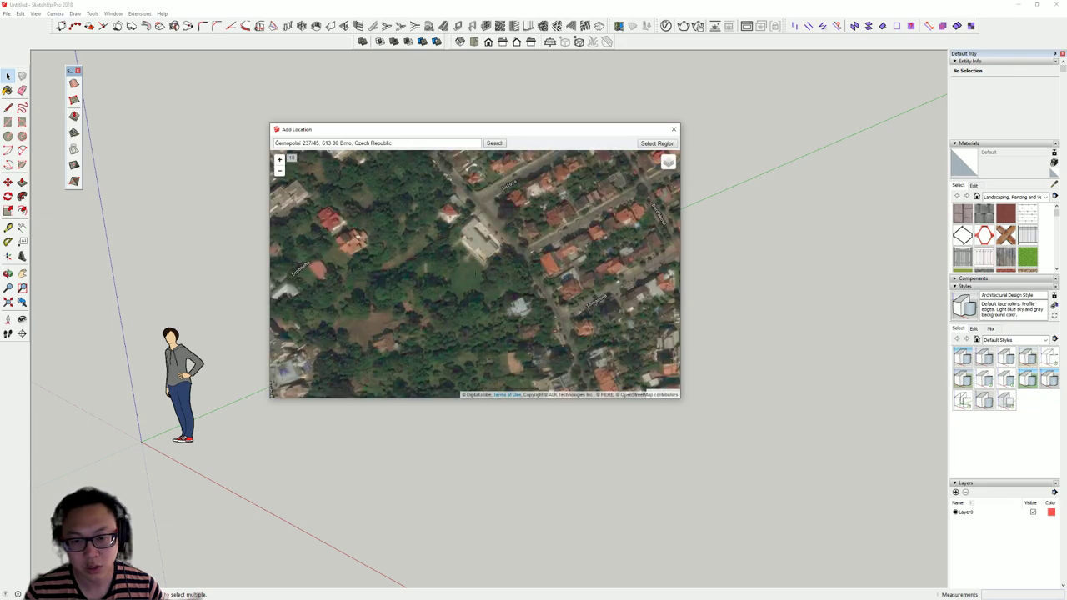
mouse_move(475, 275)
left_mouse_down()
mouse_move(454, 291)
mouse_move(463, 291)
left_mouse_up()
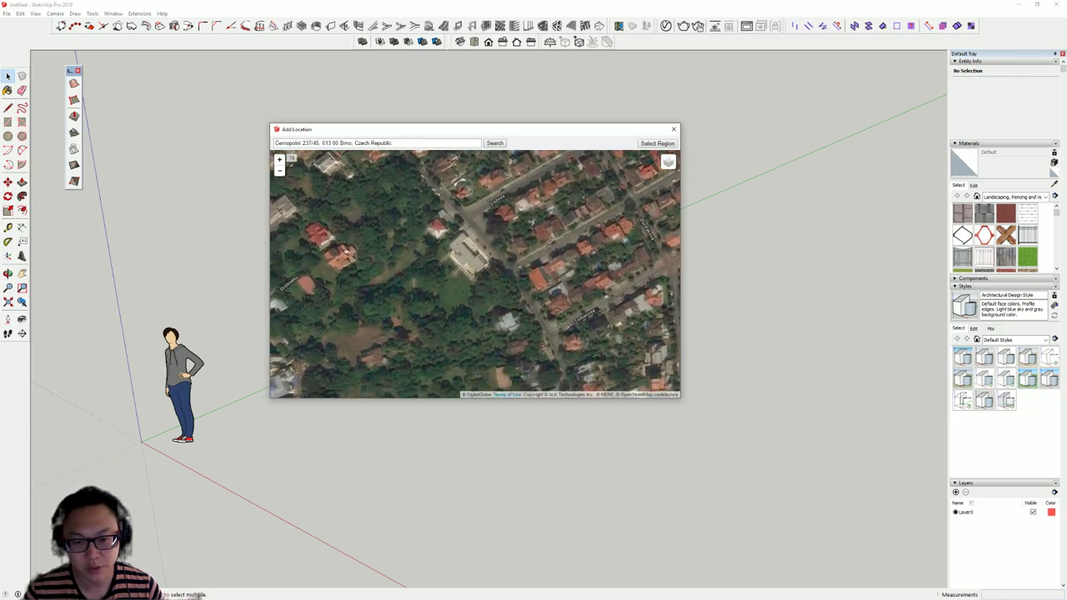
left_click(657, 144)
left_click_drag(475, 273, 475, 285)
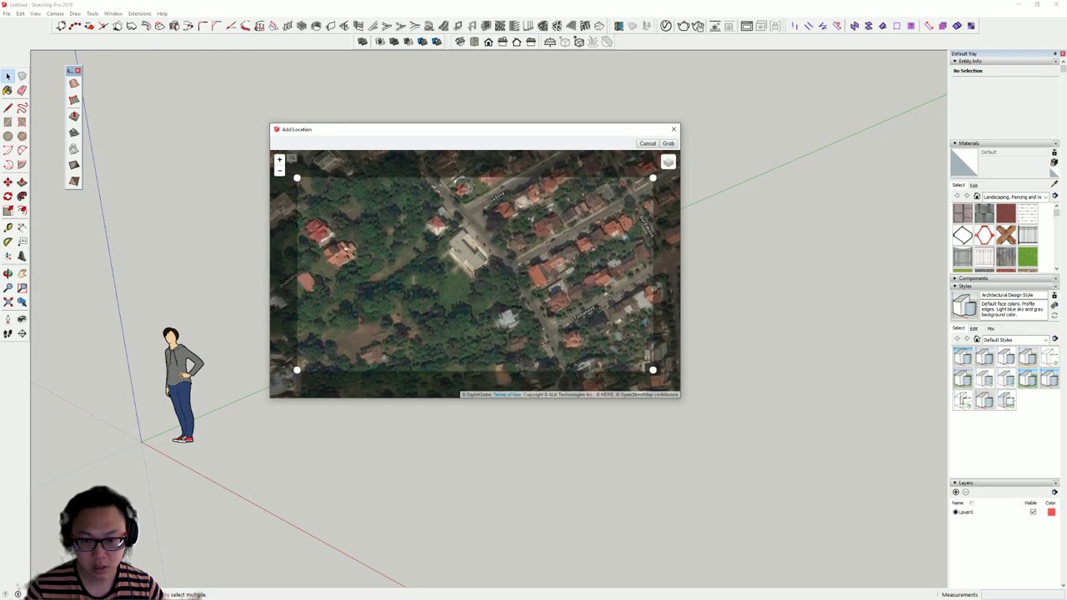
left_click_drag(653, 369, 603, 381)
left_click_drag(600, 386, 608, 387)
left_click_drag(483, 258, 488, 263)
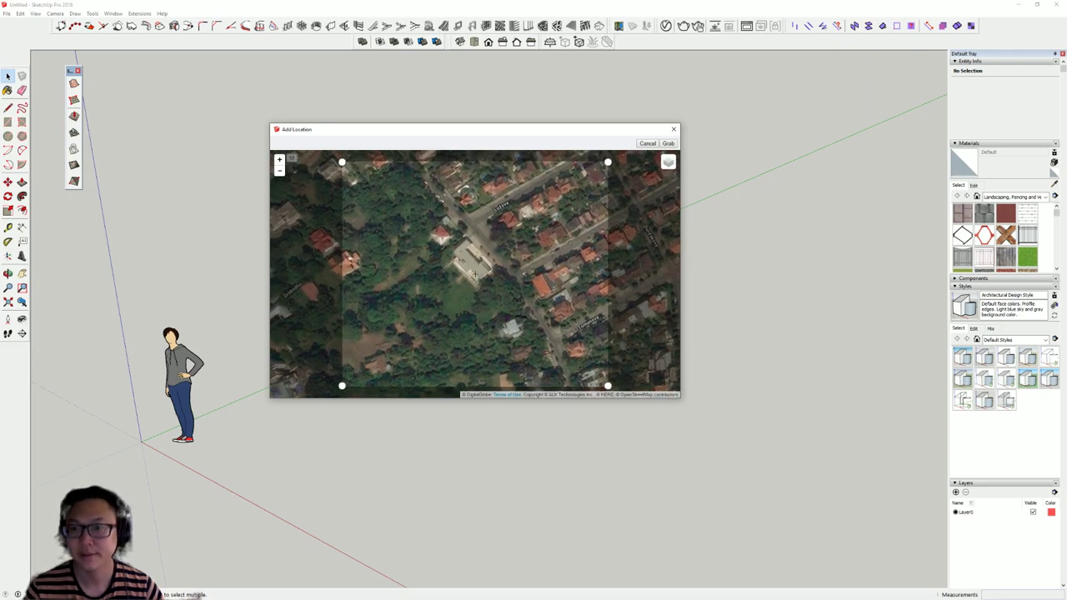
left_click(670, 143)
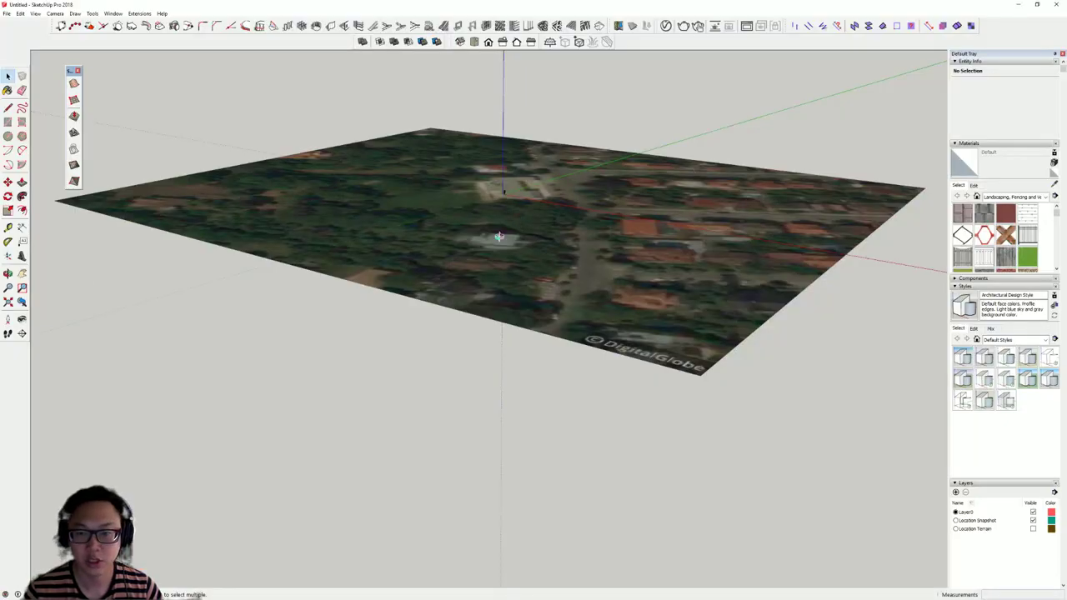
Examine the imported flat site image around the villa from several angles
middle_click_drag(499, 236, 381, 280)
scroll(470, 359, "down", 2)
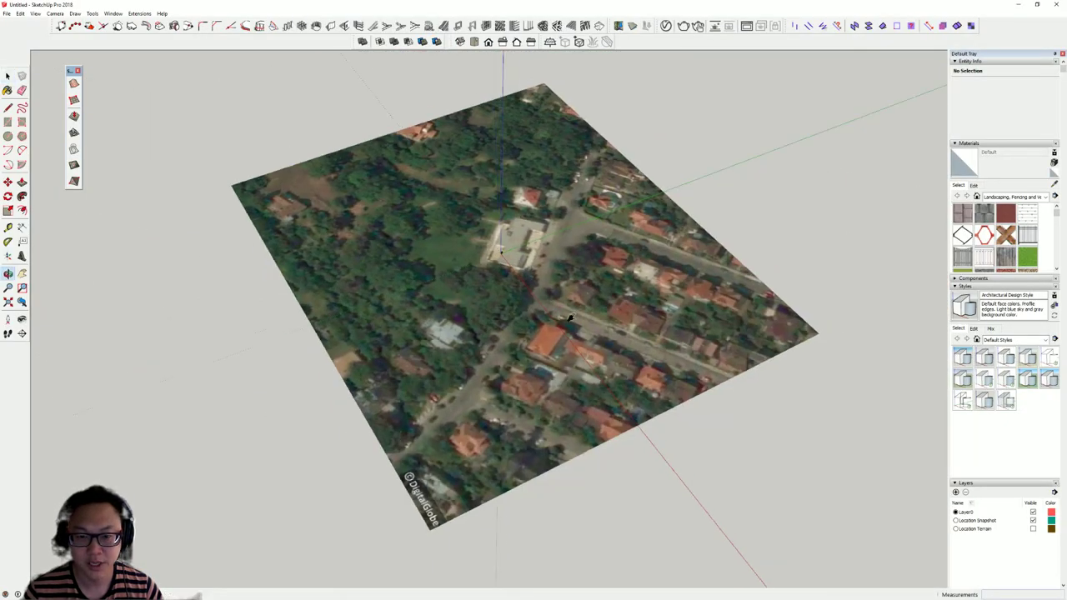
middle_click_drag(572, 317, 812, 302, "shift")
middle_click_drag(680, 290, 669, 301)
middle_click_drag(537, 303, 867, 269)
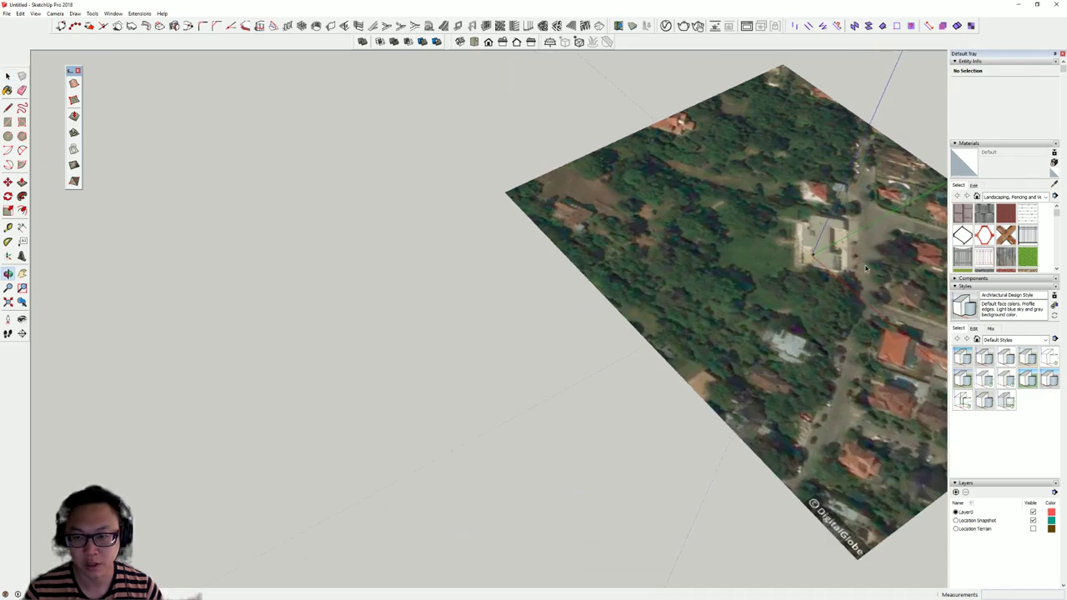
middle_click_drag(588, 326, 540, 400, "shift")
middle_click_drag(632, 400, 493, 348)
middle_click_drag(510, 292, 465, 410)
middle_click_drag(518, 269, 525, 333)
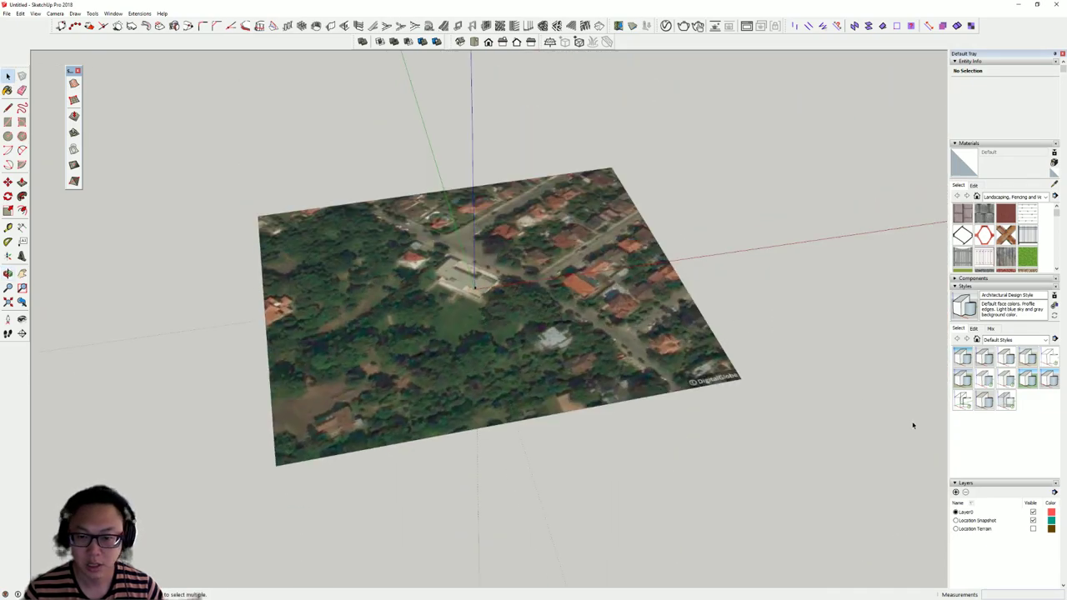
Show the Location Terrain layer, hide the Location Snapshot layer, and inspect the terrain's relief
left_click(1034, 529)
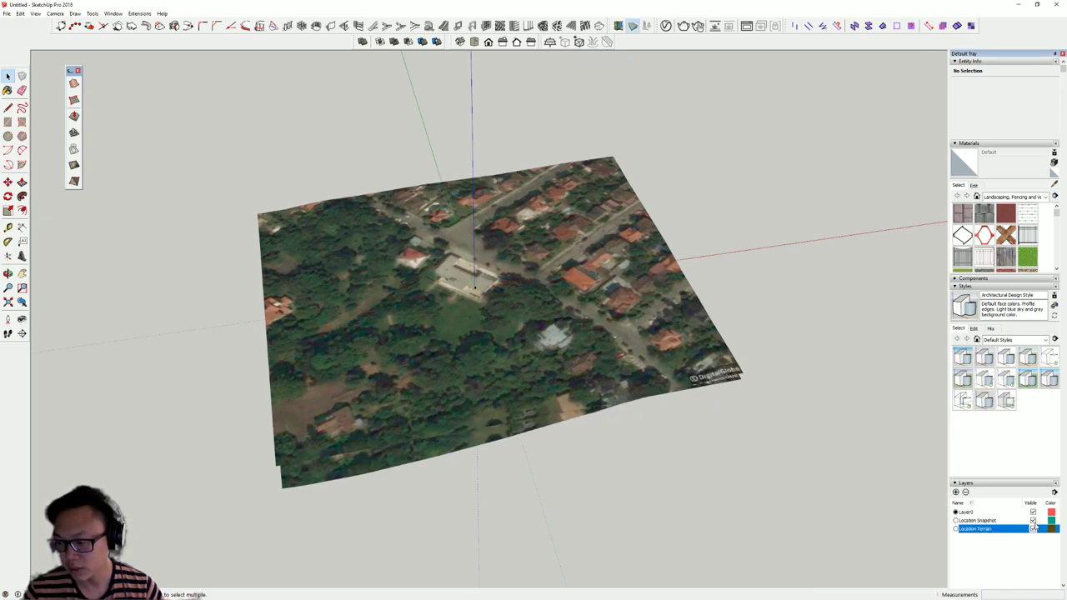
left_click(1034, 520)
middle_click_drag(476, 354, 638, 282)
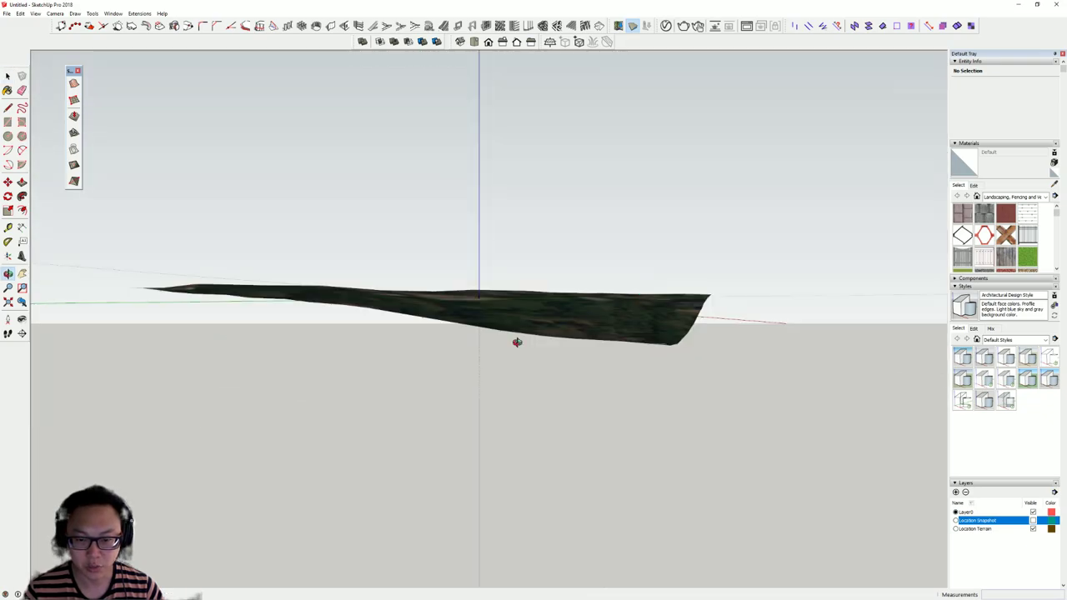
middle_click_drag(517, 341, 476, 403)
middle_click_drag(536, 337, 609, 368)
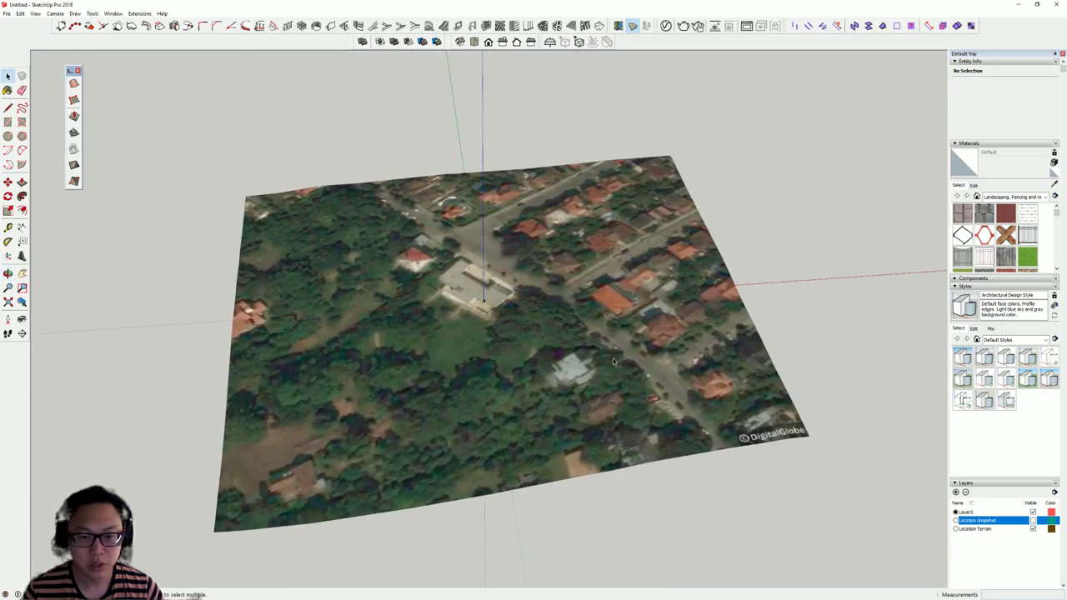
middle_click_drag(547, 301, 366, 190)
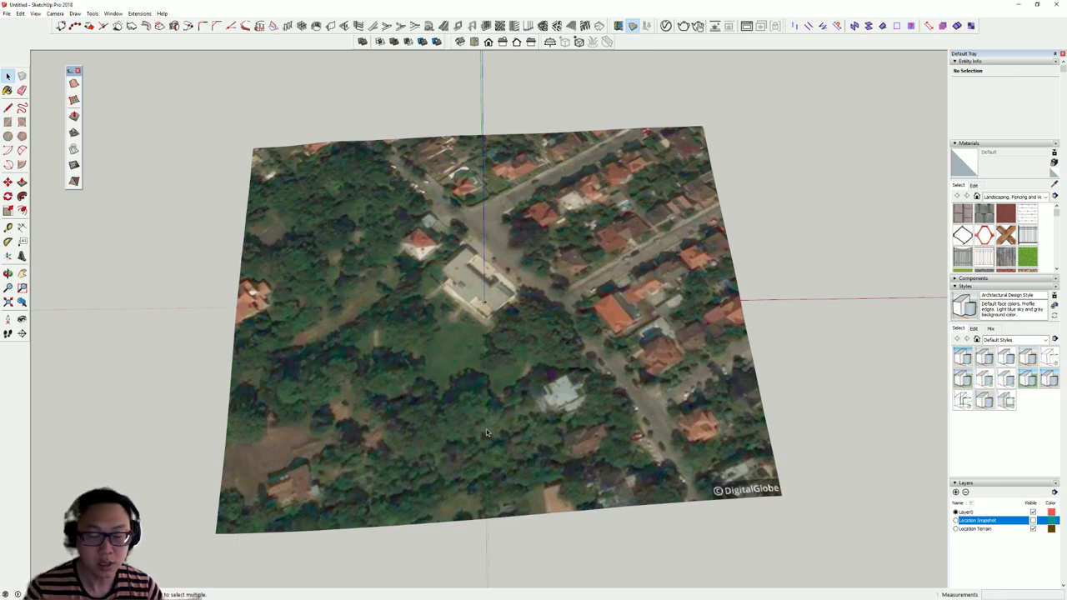
middle_click_drag(489, 403, 463, 334)
middle_click_drag(484, 285, 434, 379)
Draw a horizontal rectangle about 308 m by 275 m that surrounds the whole terrain
scroll(417, 374, "down", 3)
middle_click_drag(181, 284, 304, 280)
key("r")
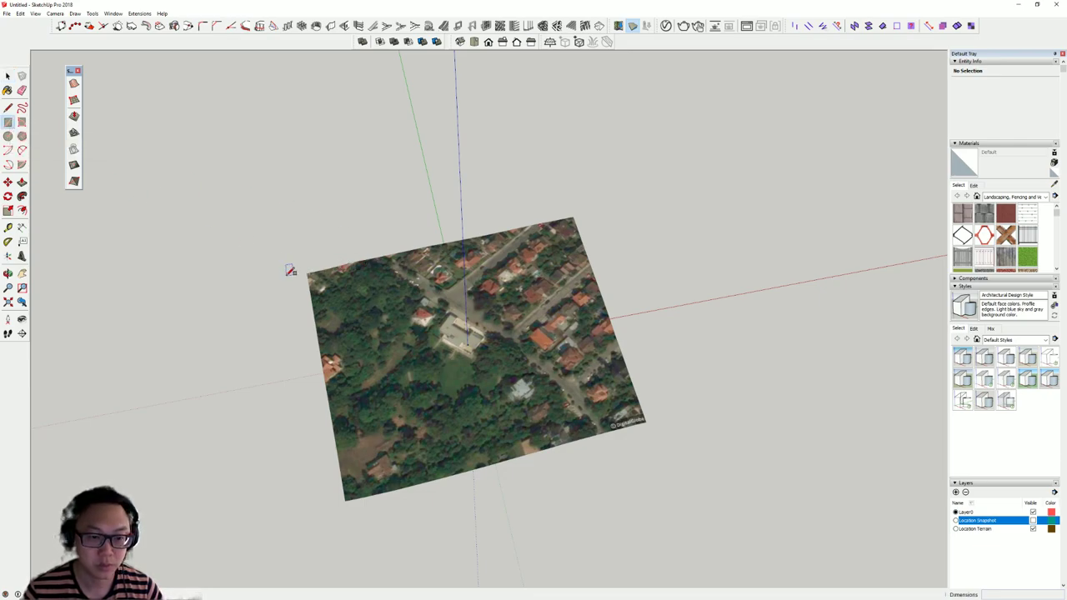
left_click(285, 264)
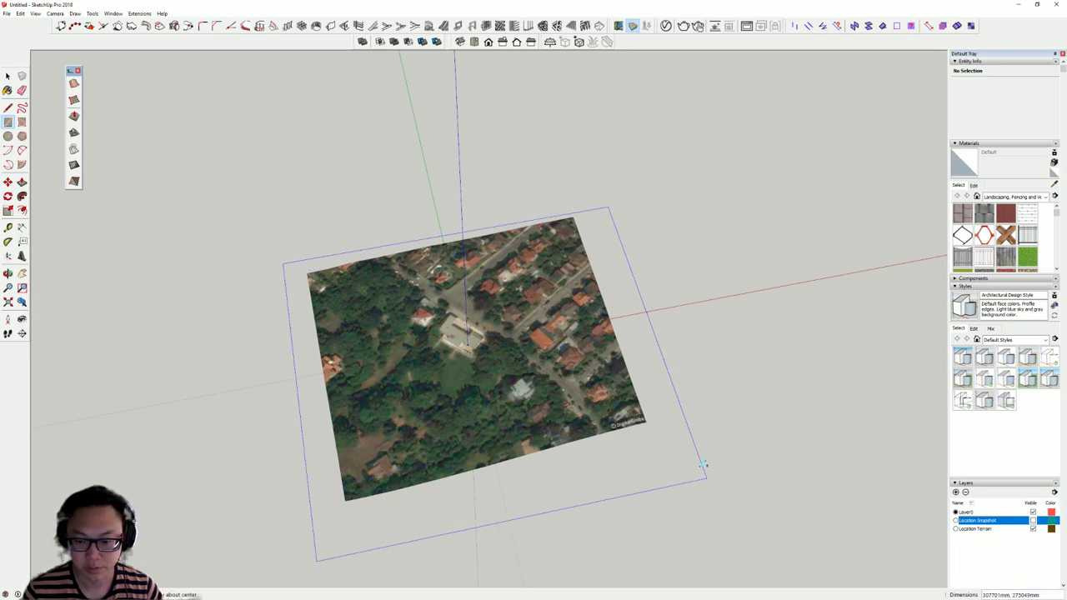
left_click(700, 468)
middle_click_drag(562, 473, 309, 274)
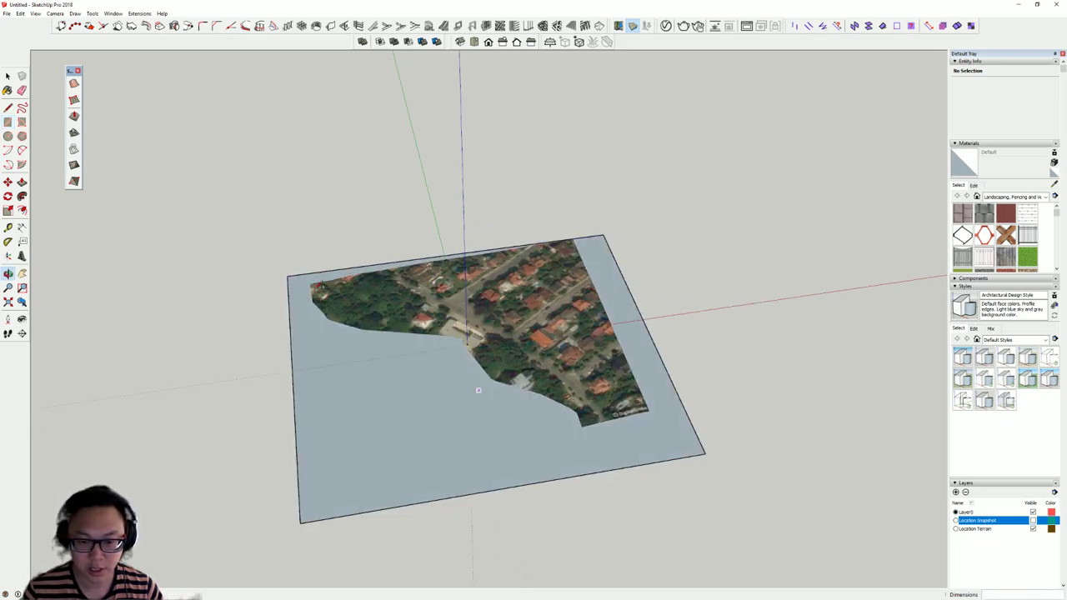
Select the rectangle with its edges and move it about 15.6 m vertically down, close to the terrain's lowest corner
middle_click_drag(478, 390, 362, 400)
key("space")
double_click(363, 404)
key("m")
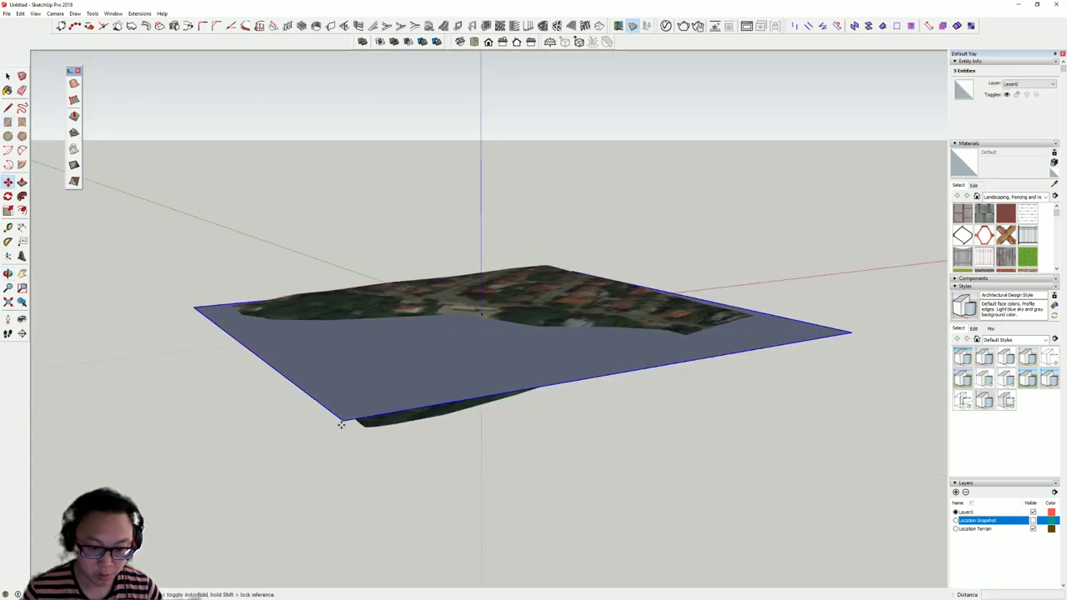
left_click(342, 419)
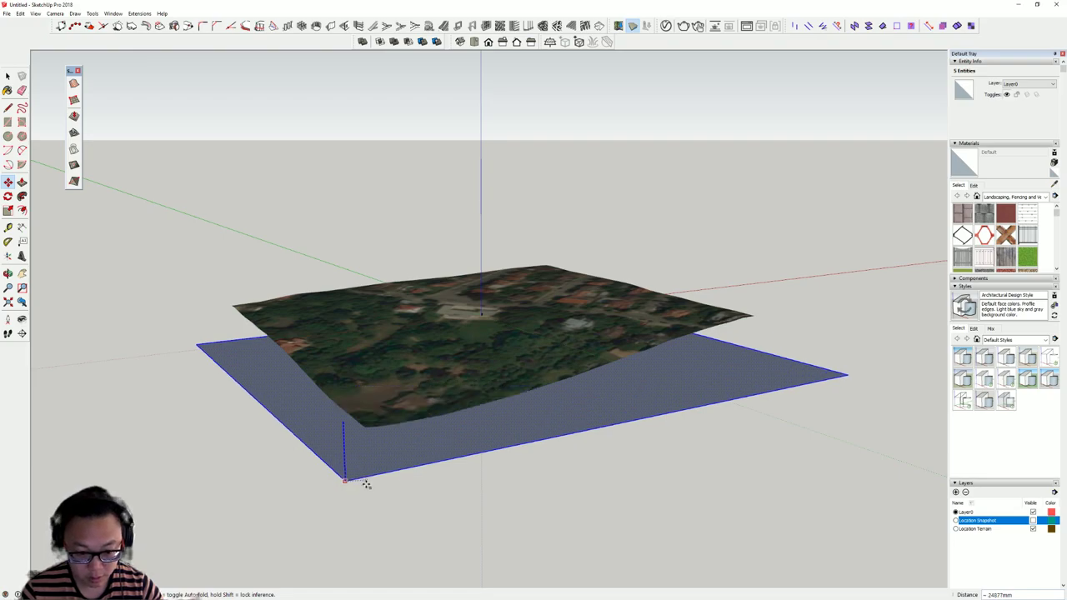
left_click(364, 427)
middle_click_drag(363, 426, 380, 396)
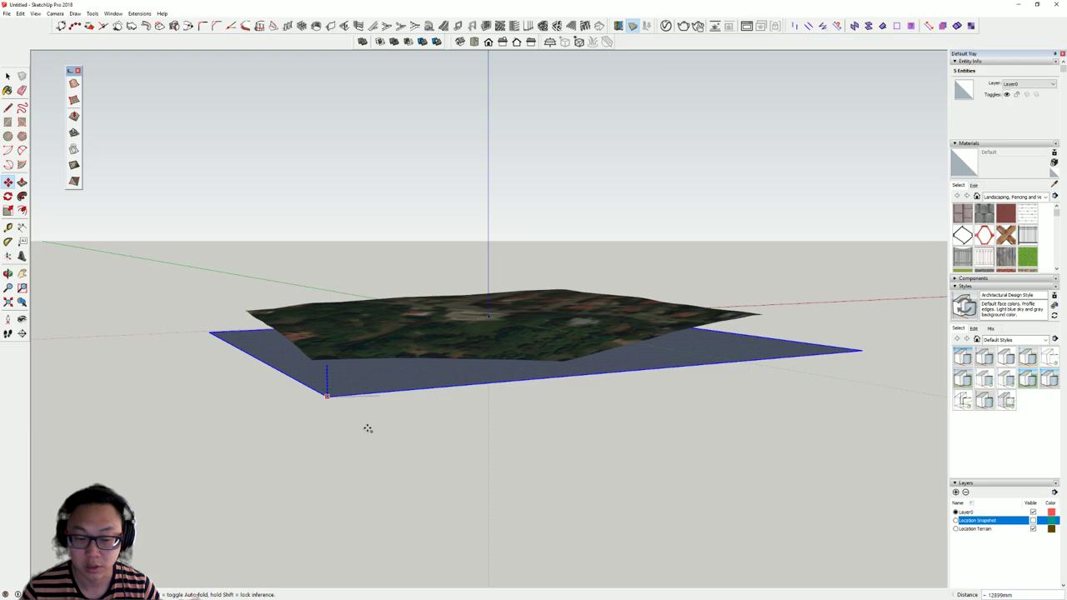
left_click(345, 405)
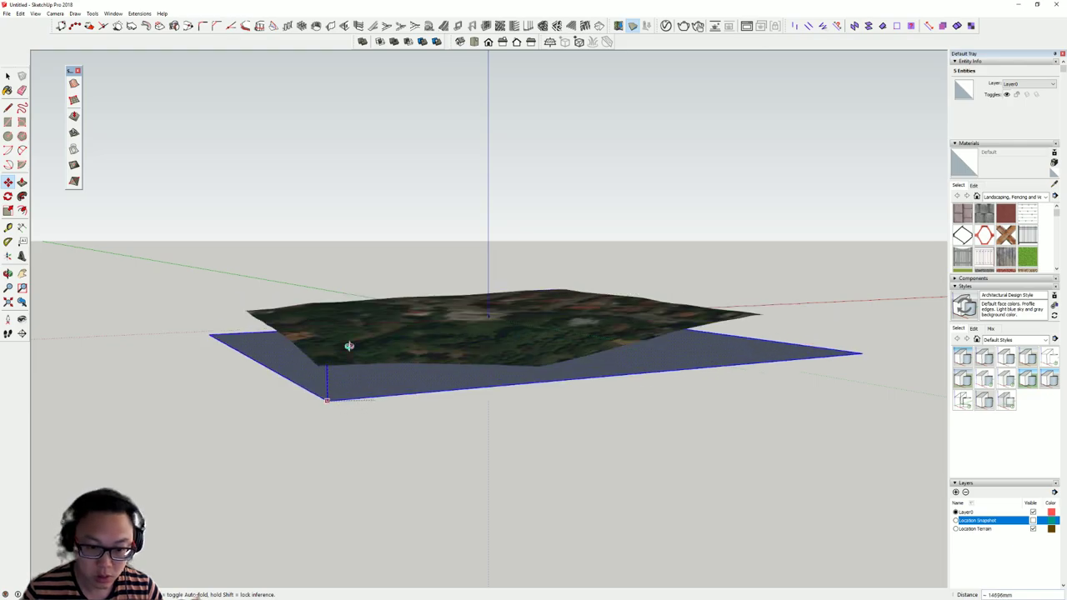
middle_click_drag(349, 348, 368, 319)
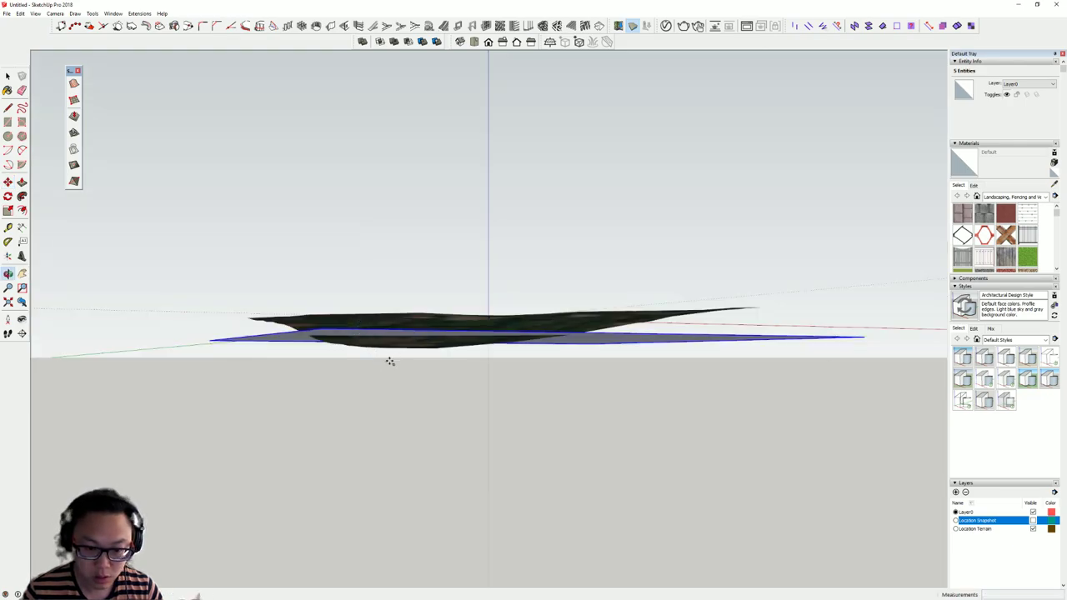
middle_click_drag(390, 361, 375, 478)
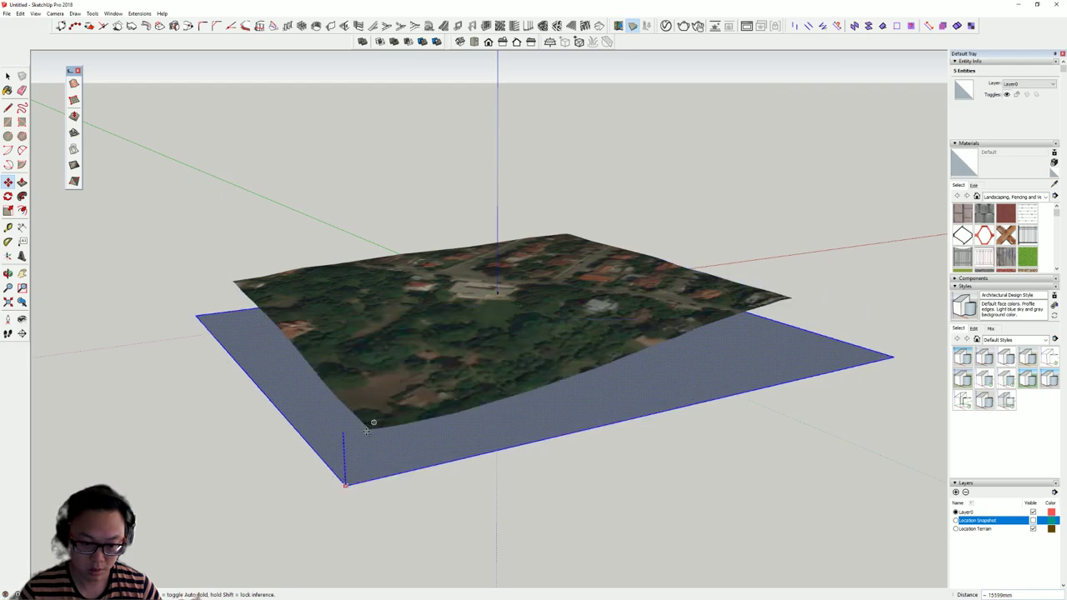
middle_click_drag(438, 402, 651, 366)
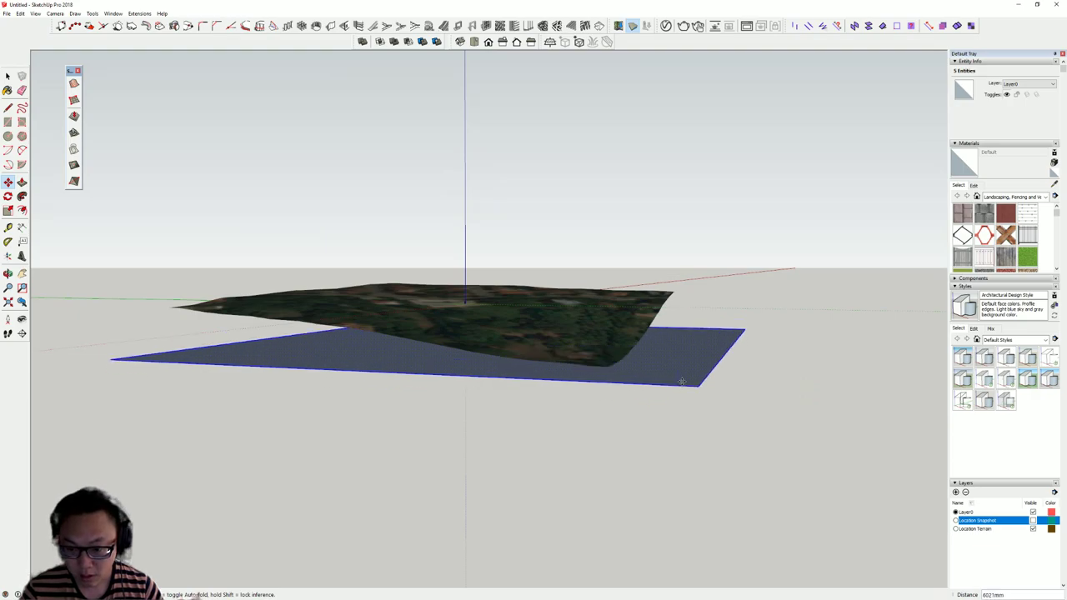
key("Escape")
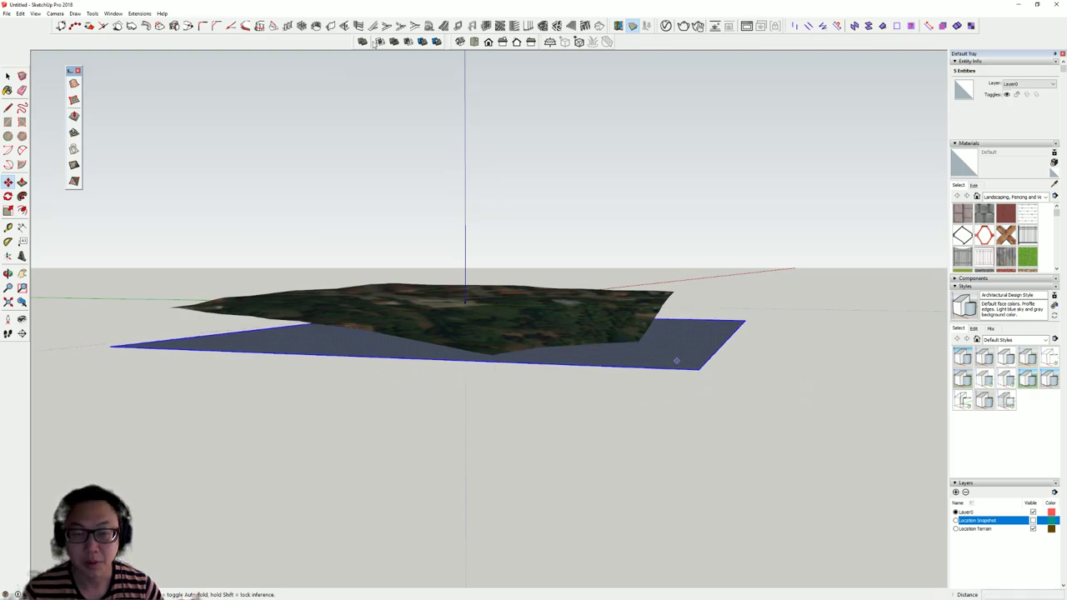
Switch the camera to parallel projection and set the standard right view
left_click(55, 13)
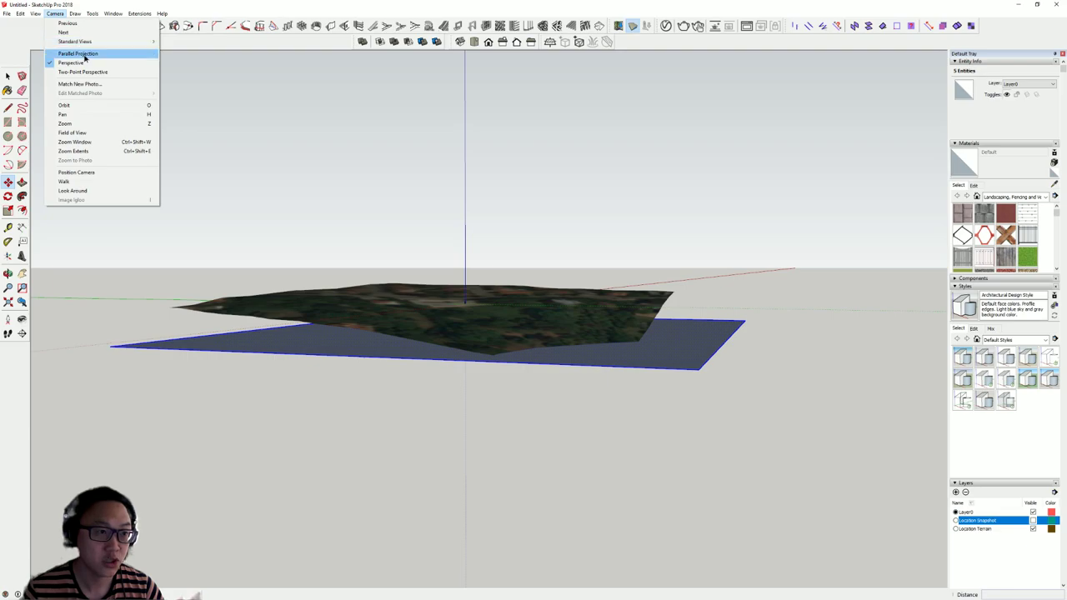
left_click(84, 57)
middle_click_drag(579, 362, 601, 386)
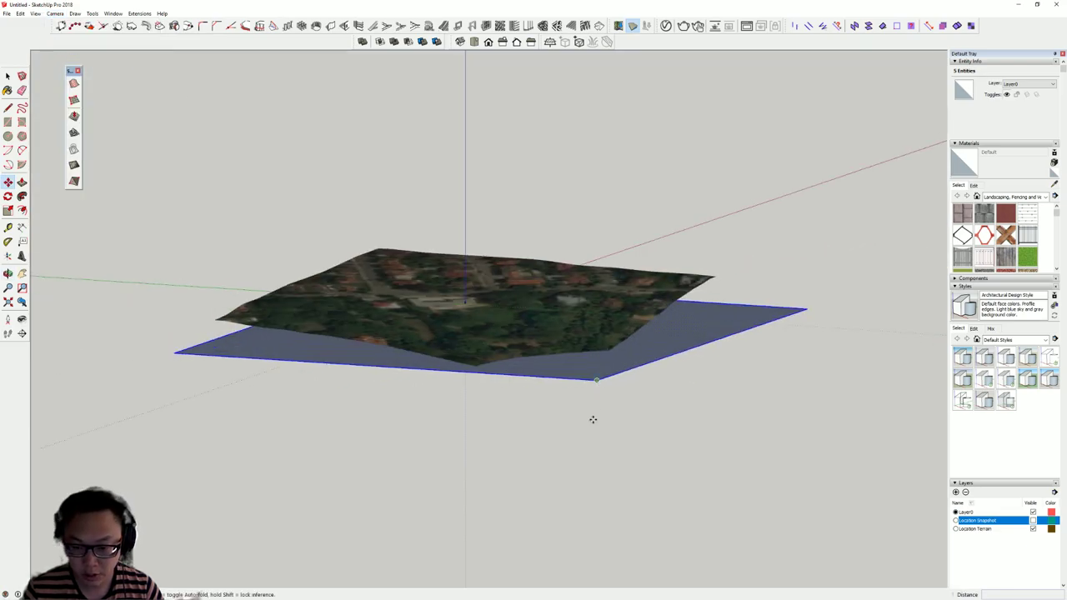
left_click(554, 372)
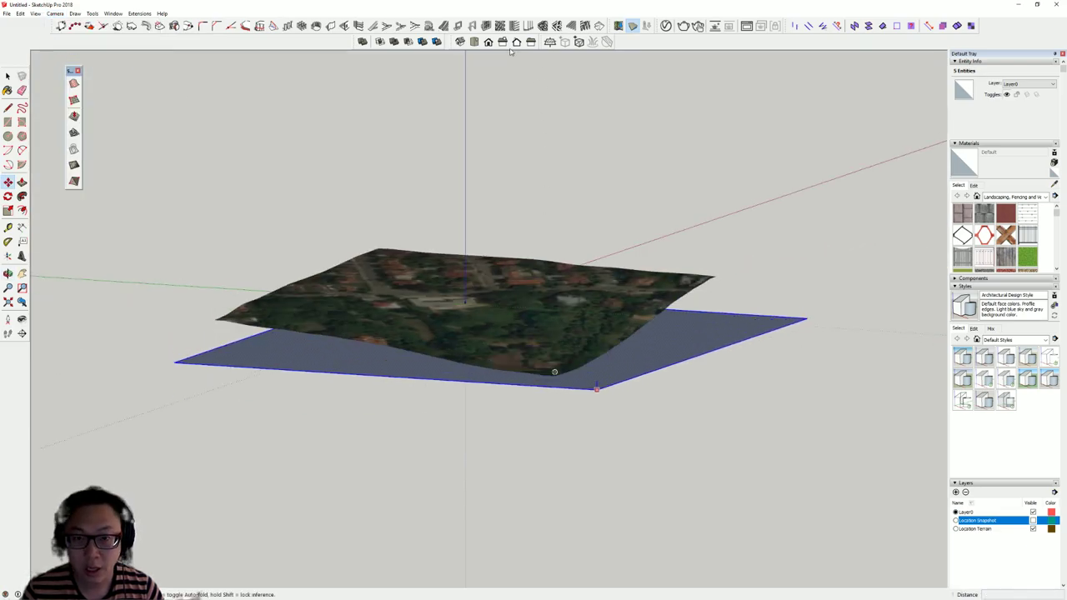
left_click(502, 42)
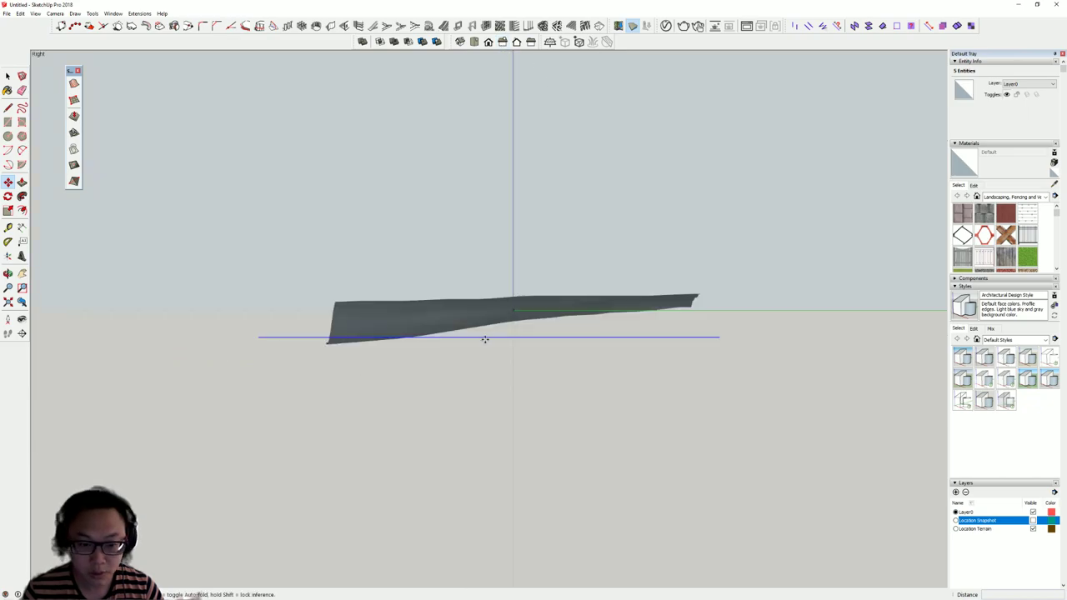
Move the rectangle about 4 m down along the blue axis to sit just below the terrain's lowest corner
scroll(267, 321, "up", 3)
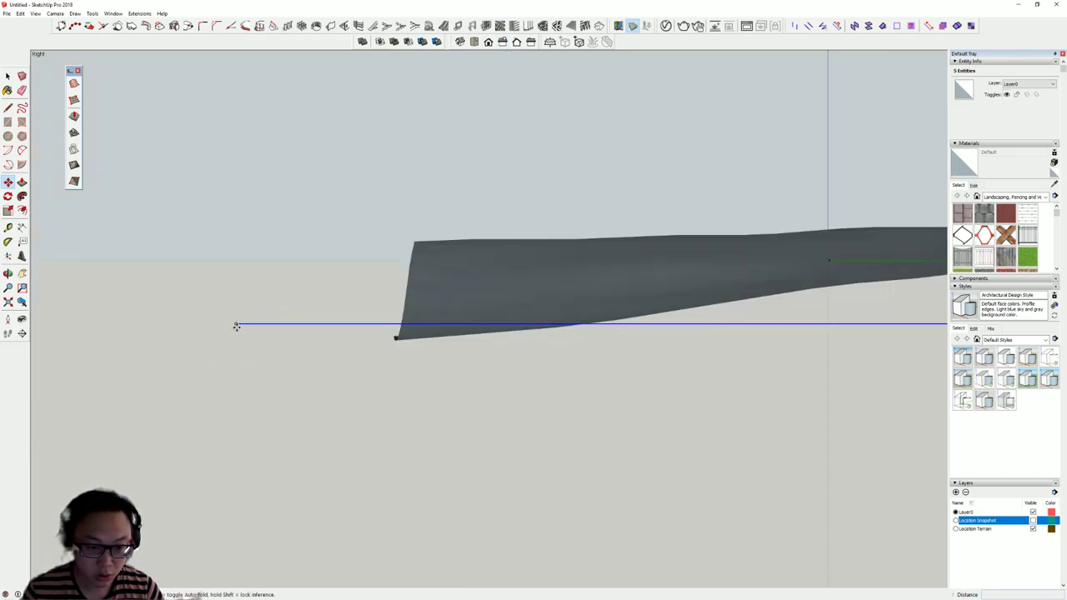
left_click(237, 325)
key("Up")
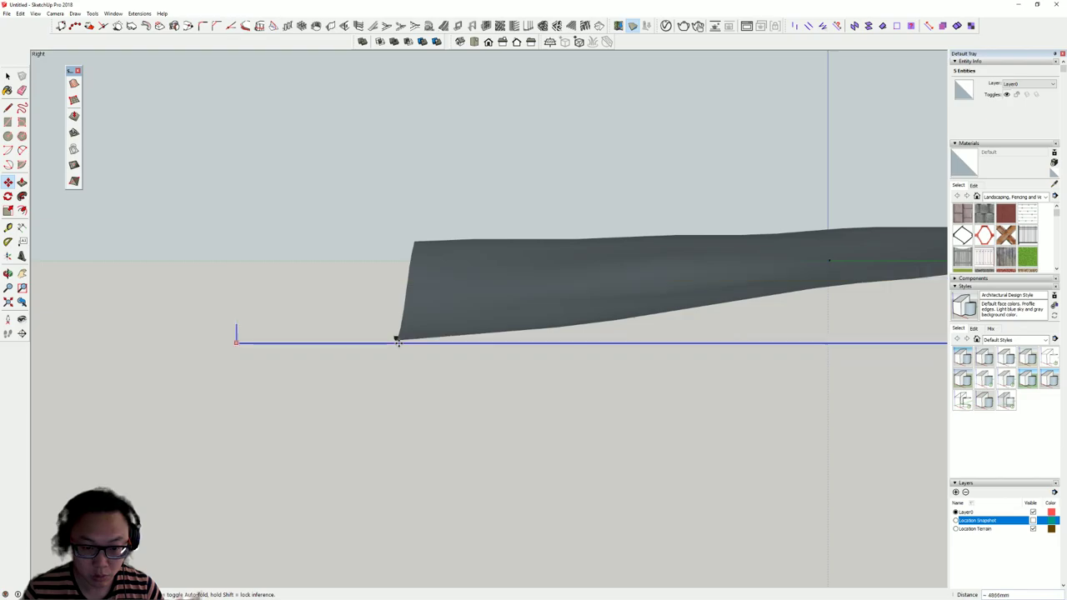
key("Up")
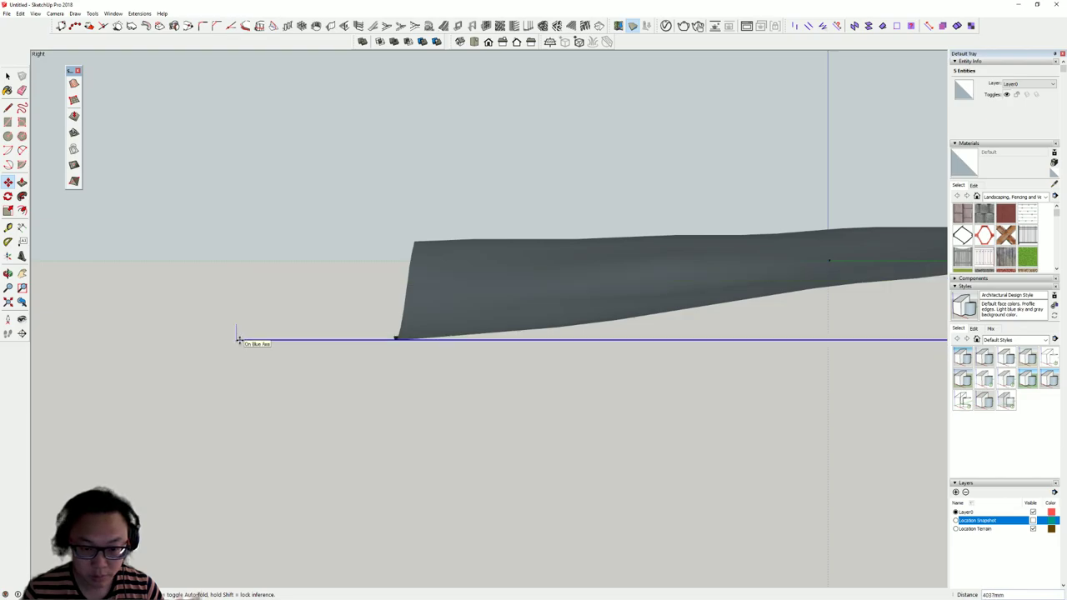
left_click(238, 340)
Copy the selected rectangle with its edges 1000 mm vertically upward along the blue axis
middle_click_drag(251, 340, 546, 385)
scroll(525, 374, "down", 3)
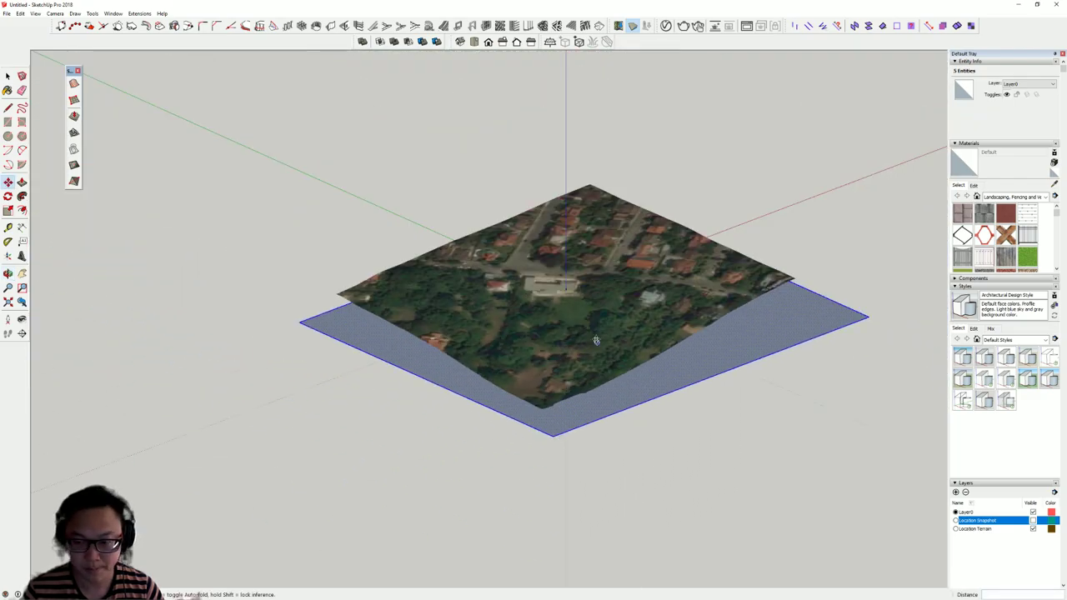
middle_click_drag(594, 338, 382, 364, "shift")
scroll(595, 364, "up", 2)
middle_click_drag(595, 369, 311, 405)
middle_click_drag(678, 459, 851, 366)
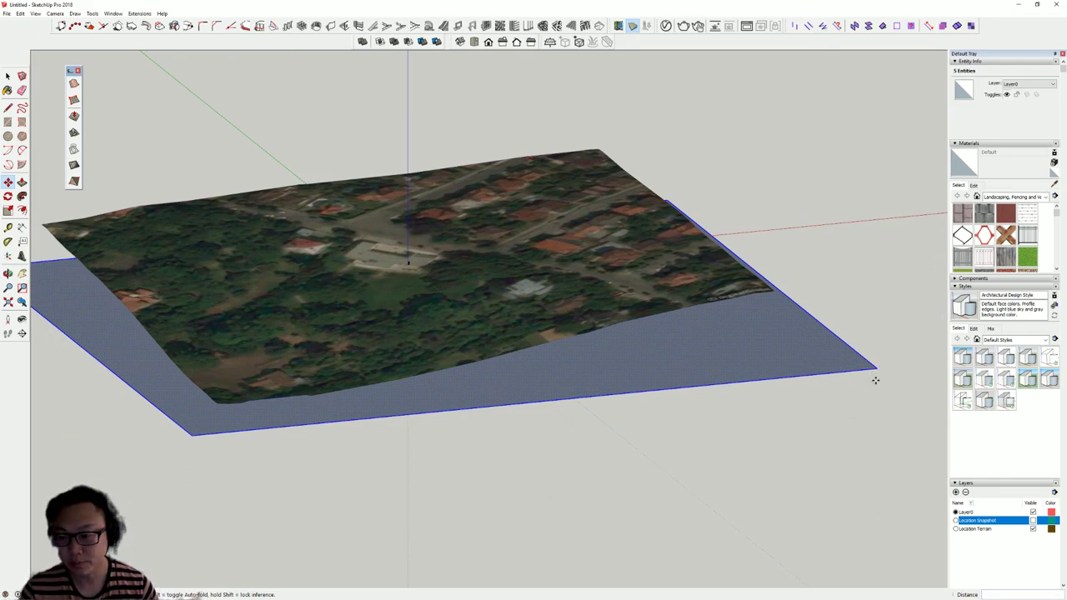
left_click(874, 367)
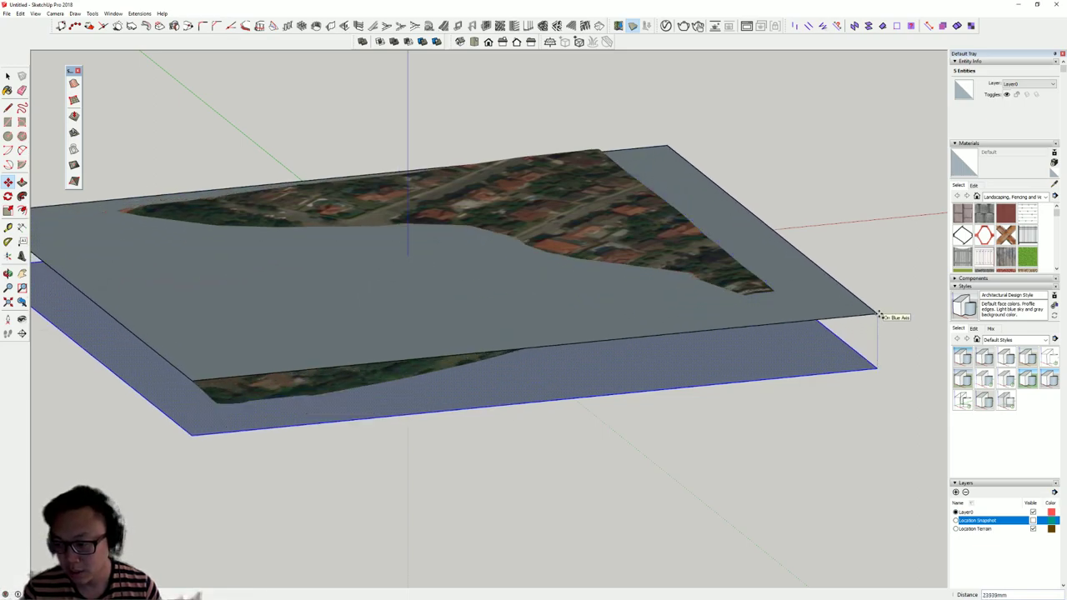
type("1000")
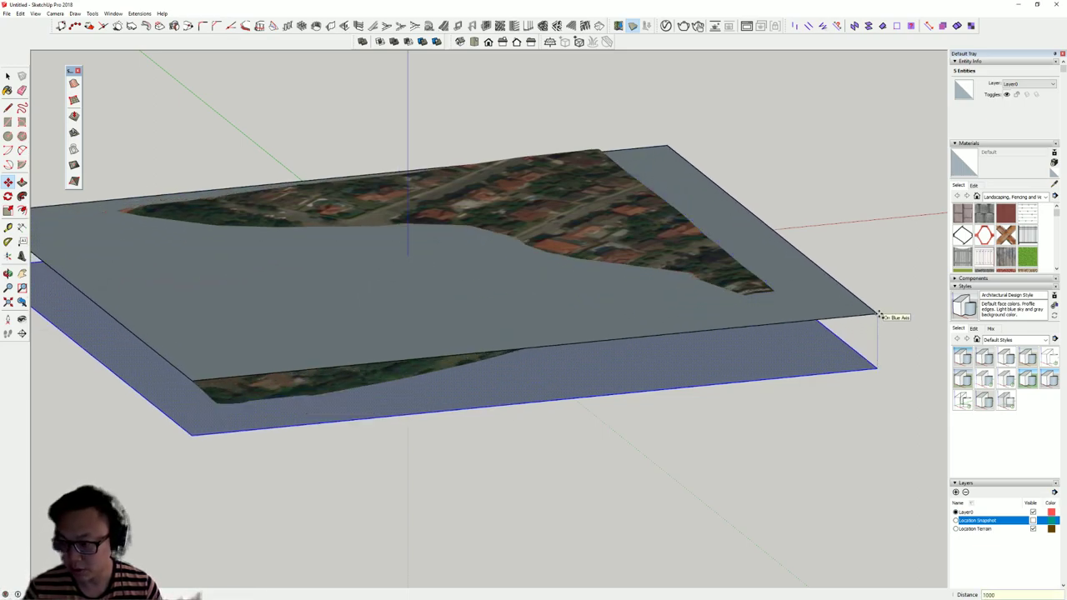
key("Return")
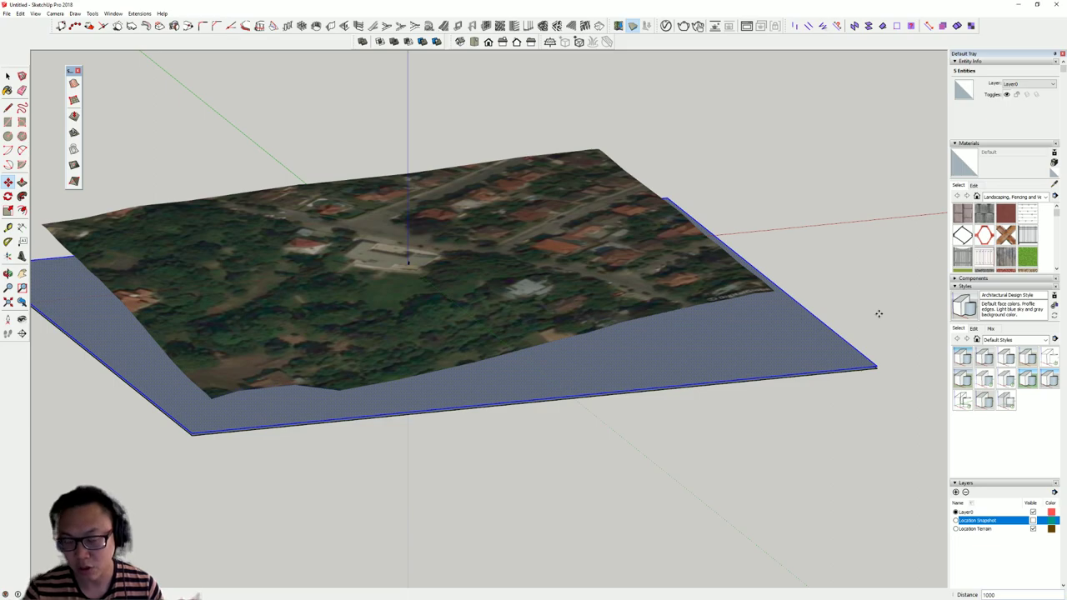
Multiply the upward copy by 30 to build a stack of planes spaced 1000 mm apart through the terrain
type("*30")
key("Return")
middle_click_drag(856, 312, 567, 393)
scroll(695, 382, "down", 3)
key("space")
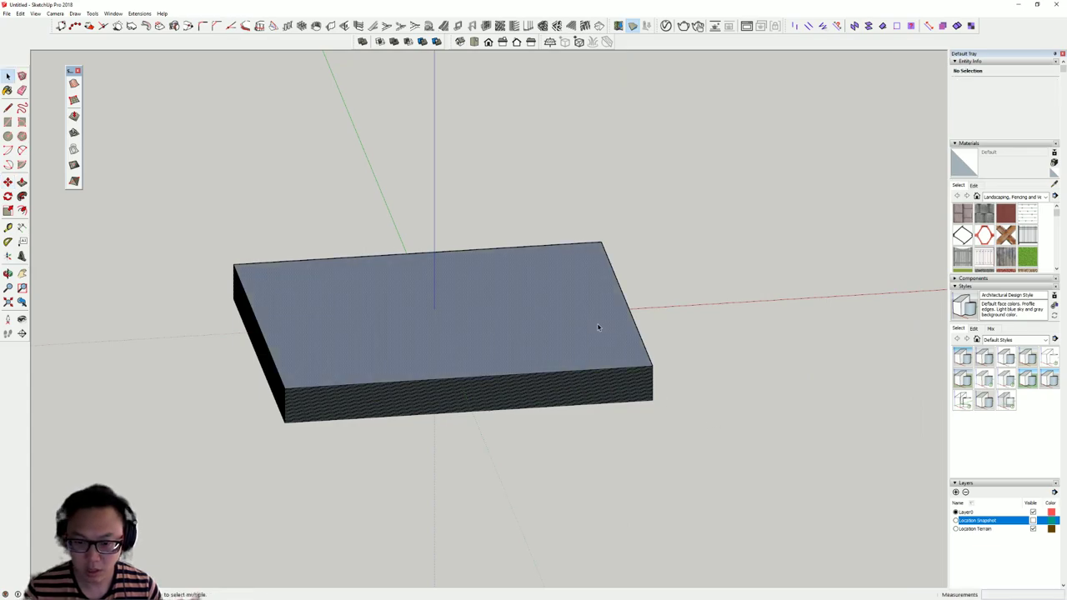
Delete the topmost plane of the stack above the terrain's highest point
left_click(597, 325)
key("Delete")
scroll(444, 308, "up", 2)
middle_click_drag(443, 308, 466, 310)
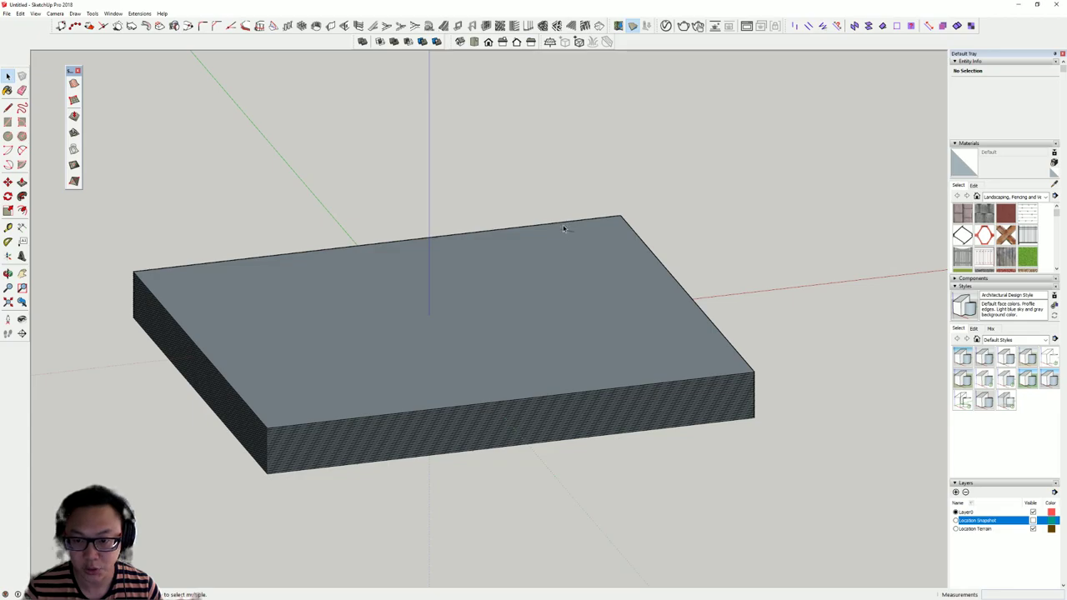
middle_click_drag(612, 266, 679, 467)
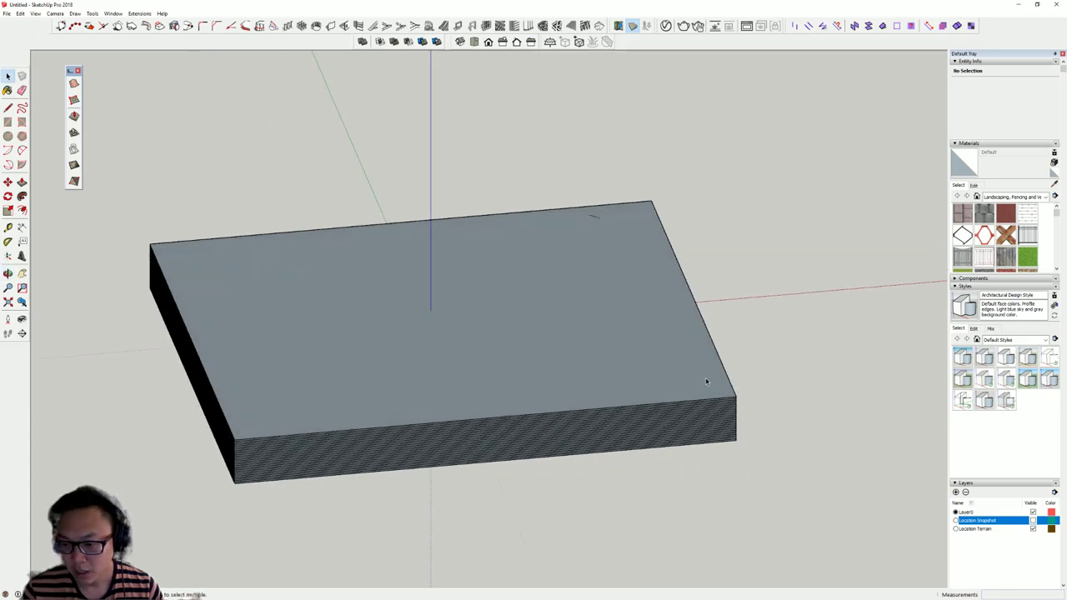
Hide the Location Terrain layer, select the whole stack of planes and try to intersect its faces with the model
left_click(1035, 530)
middle_click_drag(556, 440, 559, 472)
scroll(559, 472, "down", 2)
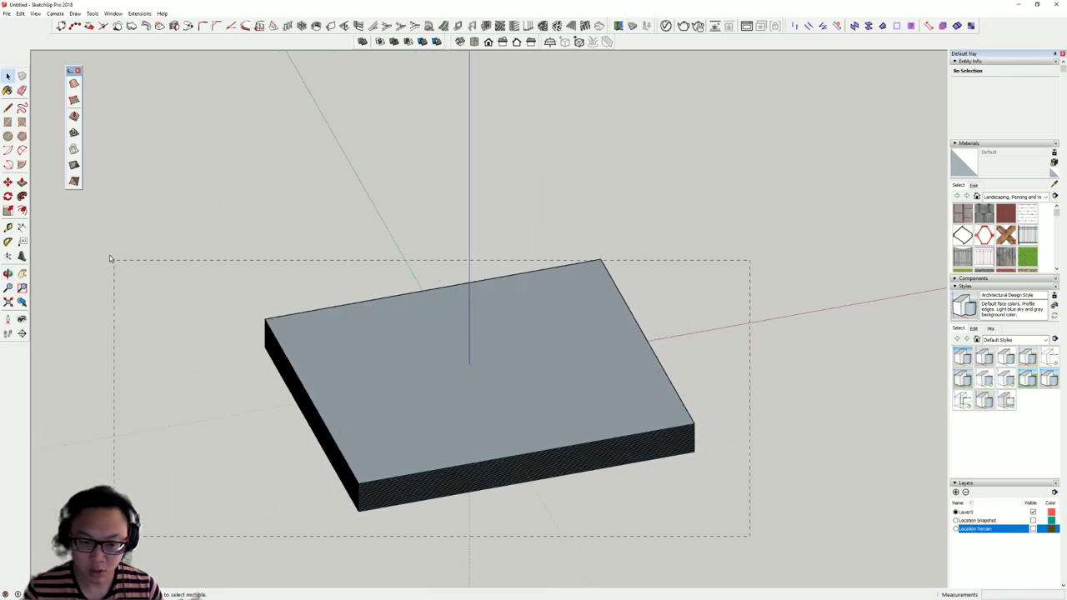
left_click_drag(117, 266, 96, 225)
middle_click_drag(571, 444, 526, 370, "shift")
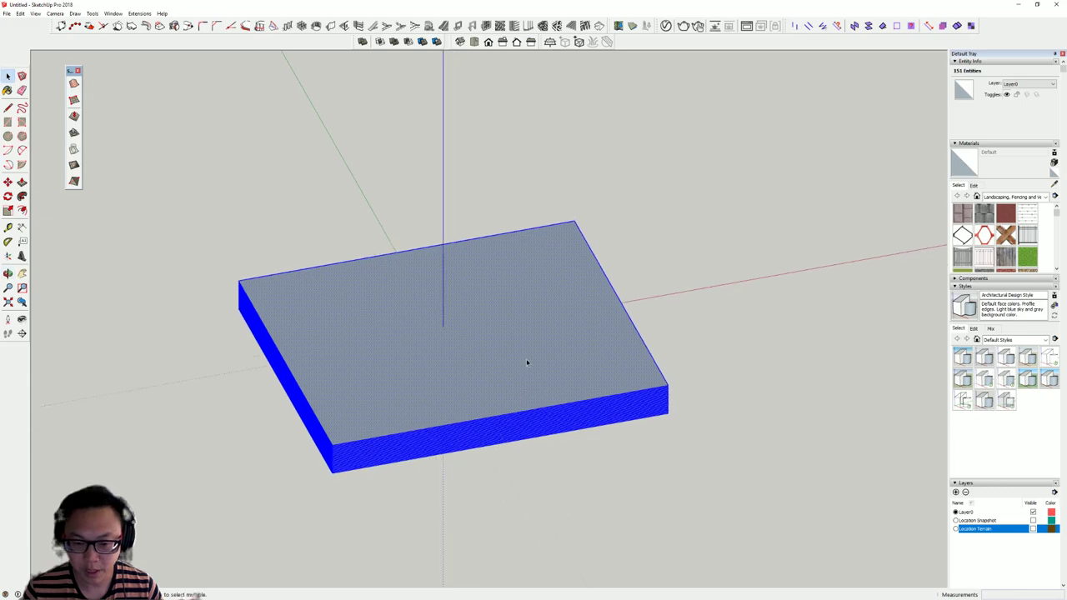
right_click(544, 305)
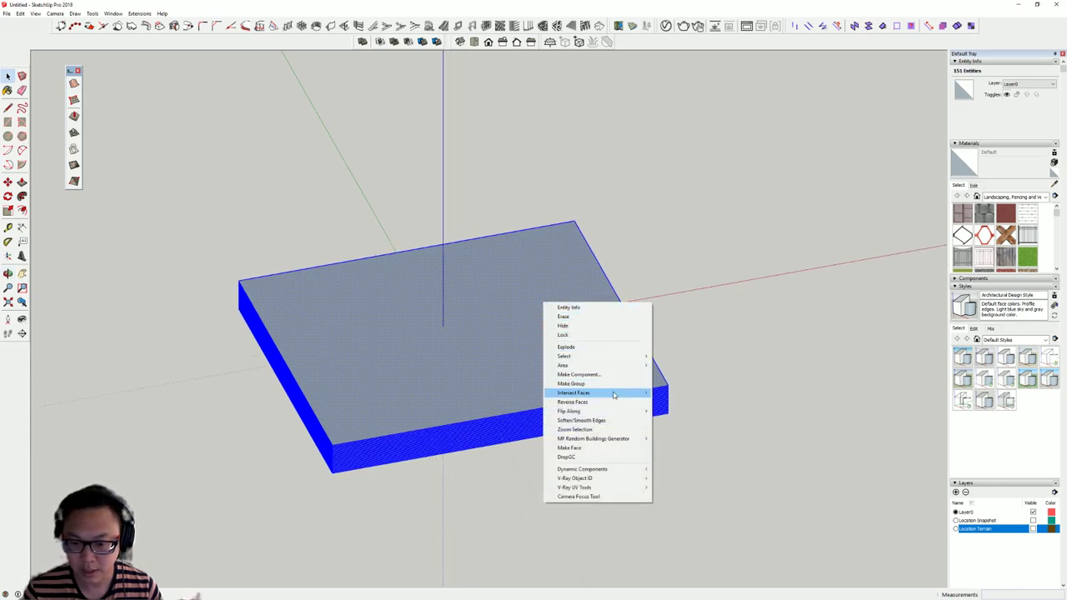
mouse_move(607, 391)
left_click(690, 392)
left_click(691, 393)
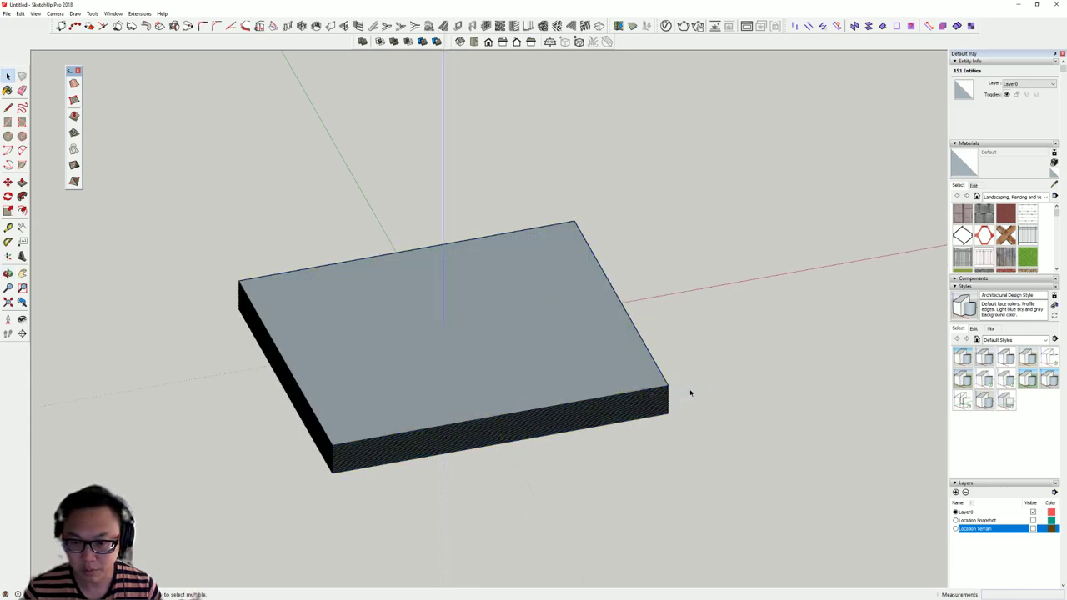
Delete the top plane's face and show the terrain to check for intersection lines, and undo the deletion
middle_click_drag(708, 345, 554, 363)
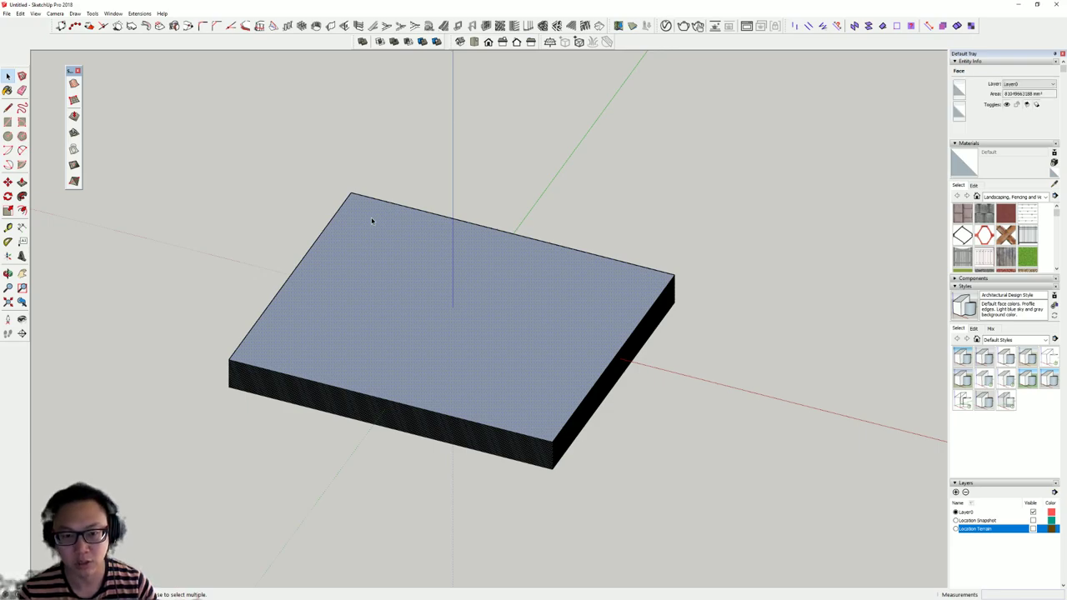
key("Delete")
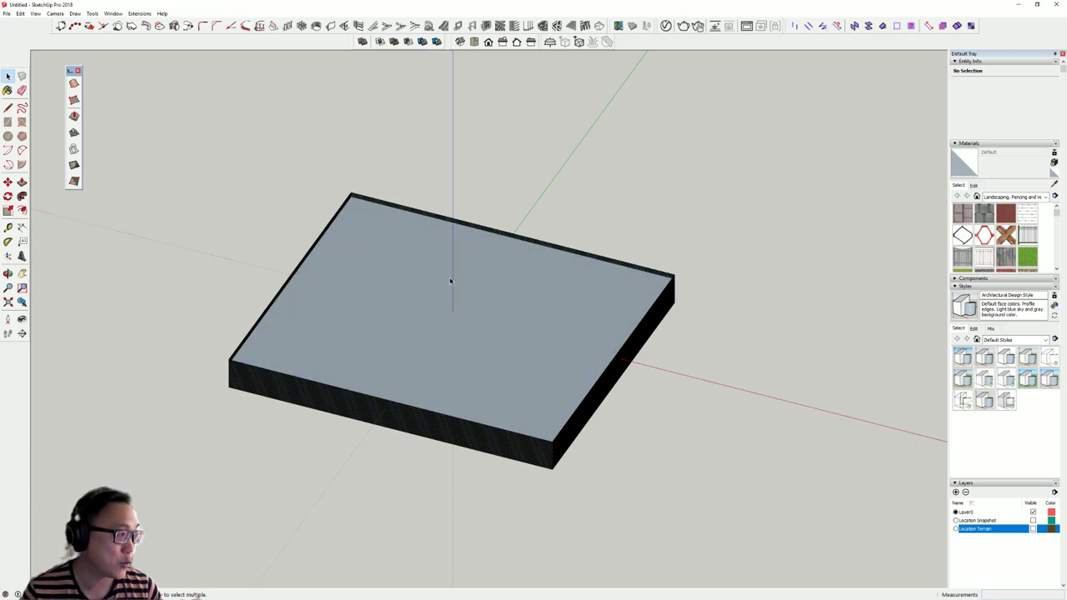
middle_click_drag(515, 288, 723, 286)
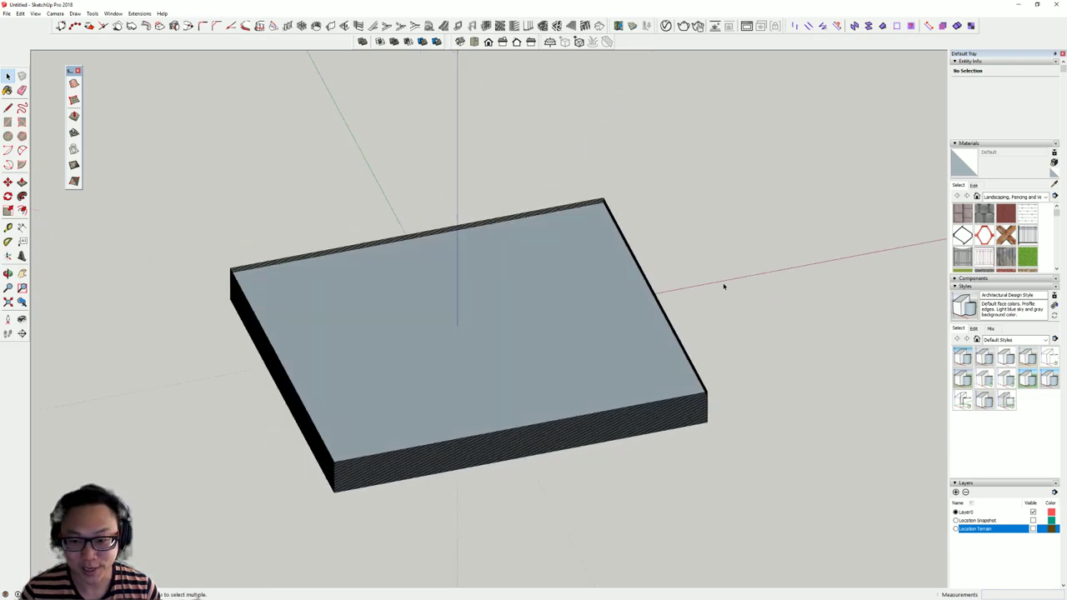
left_click(1035, 530)
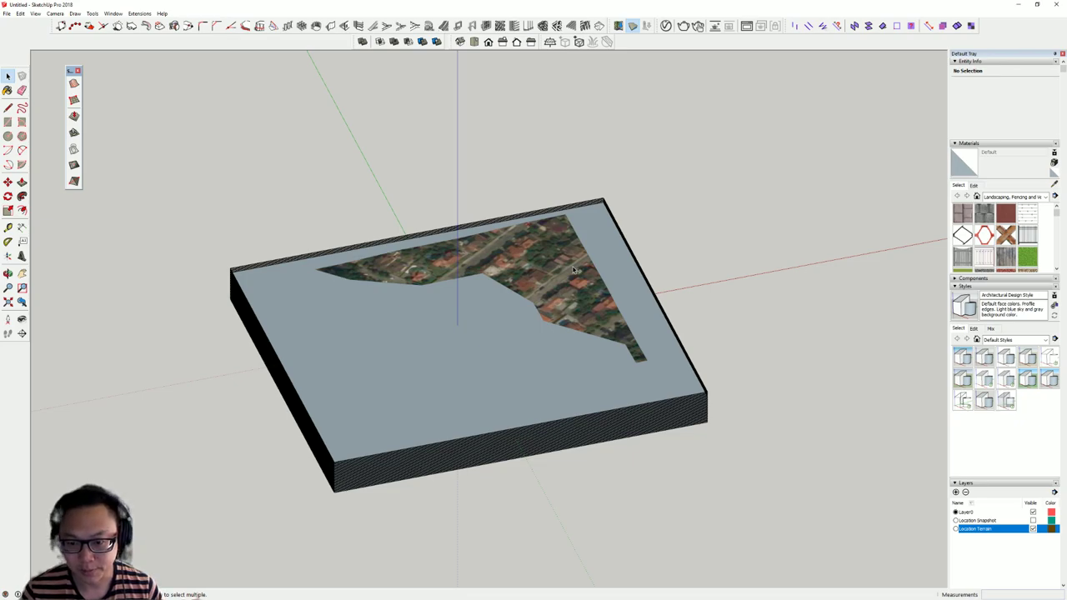
key("ctrl+z")
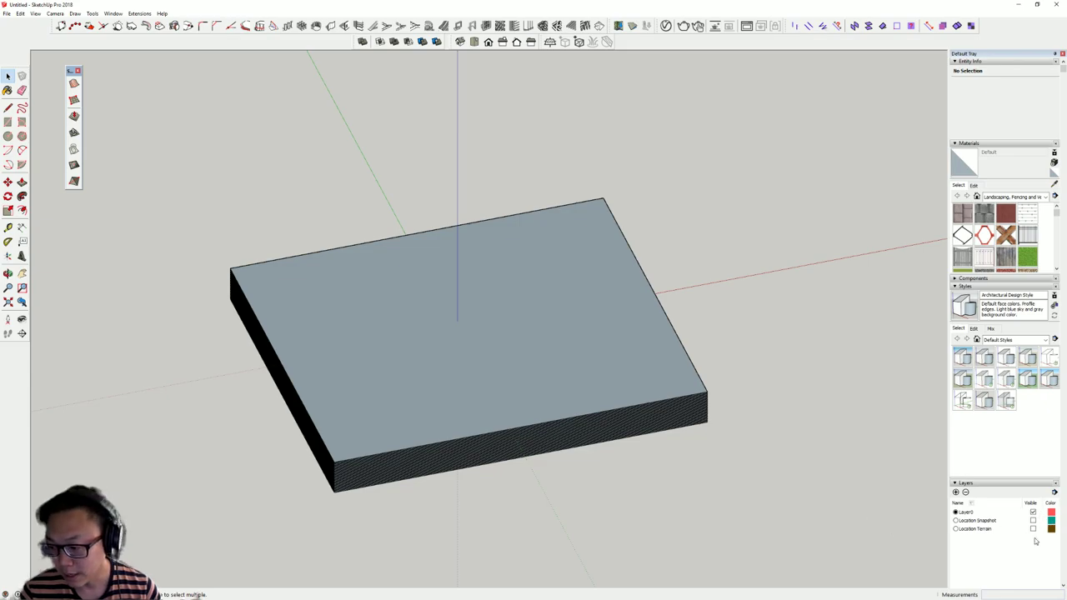
Select all the stacked planes, show the Location Terrain layer and intersect the planes' faces with the model
left_click_drag(133, 204, 133, 206)
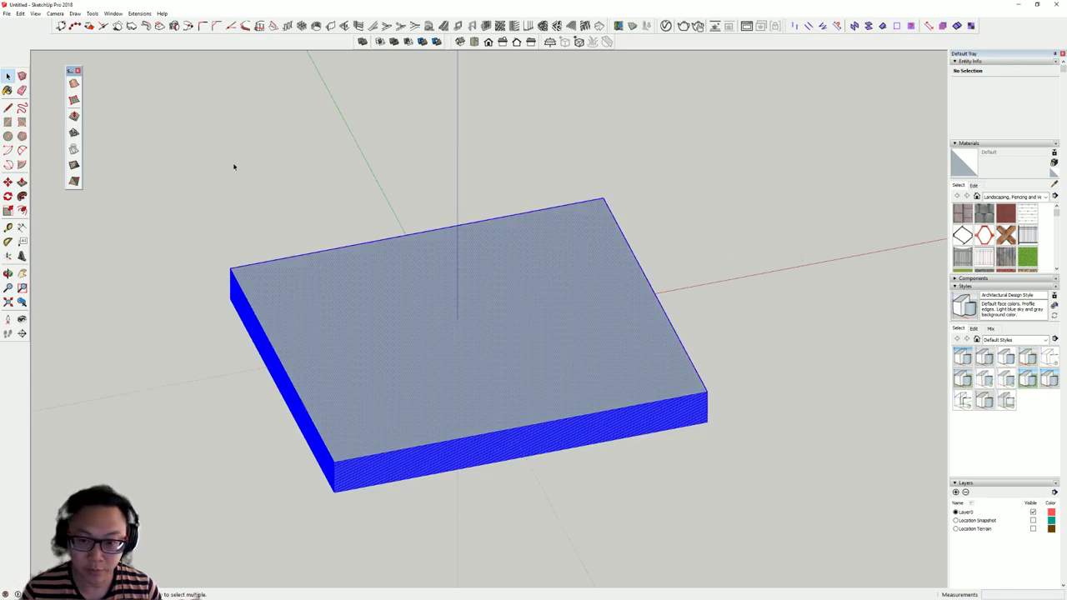
left_click(1034, 530)
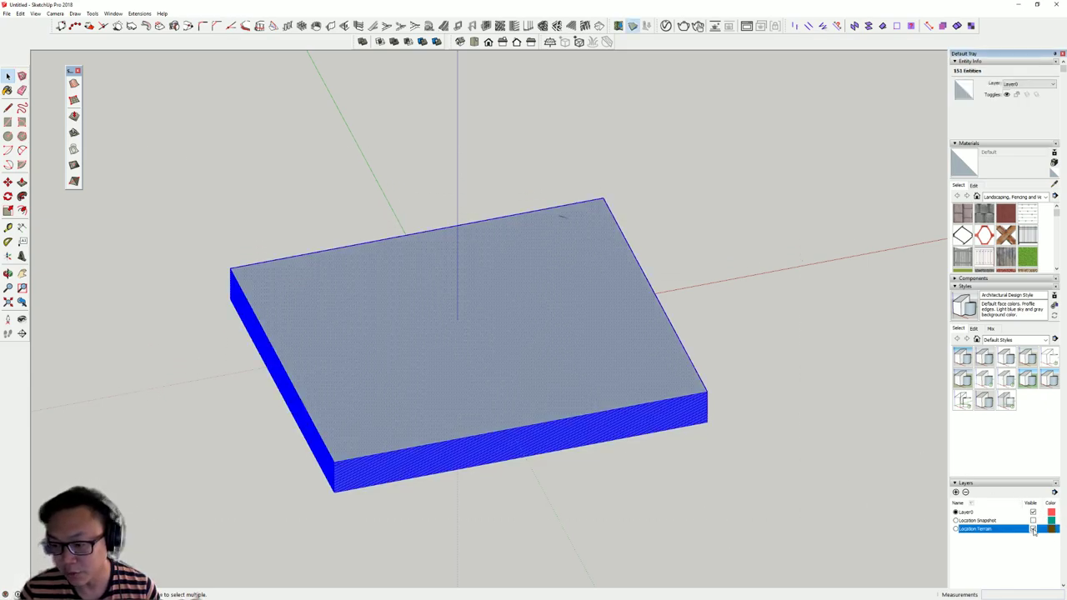
middle_click_drag(614, 194, 679, 358)
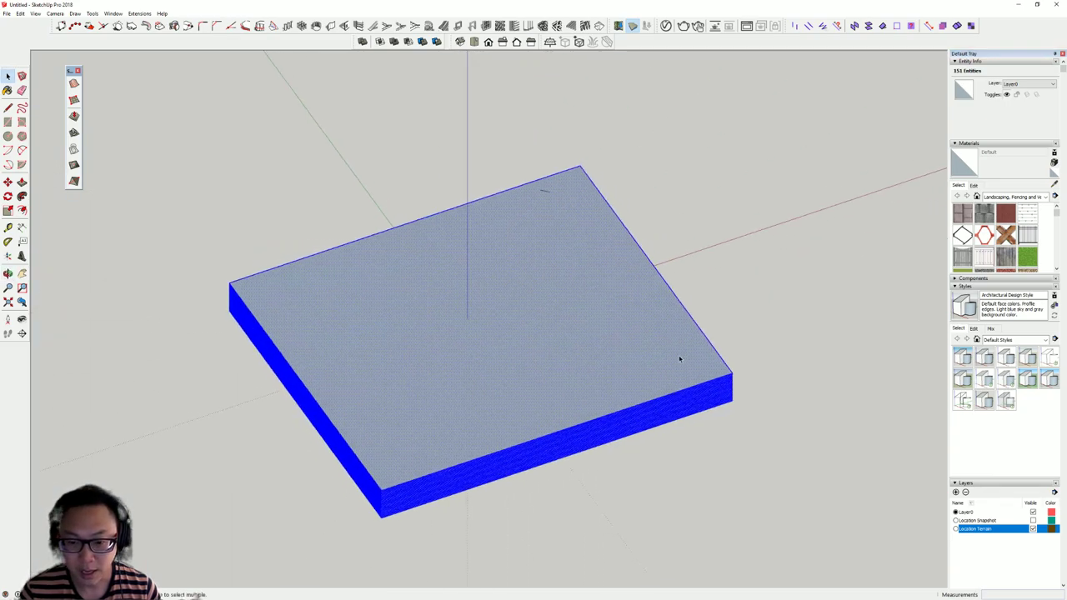
right_click(679, 356)
mouse_move(779, 445)
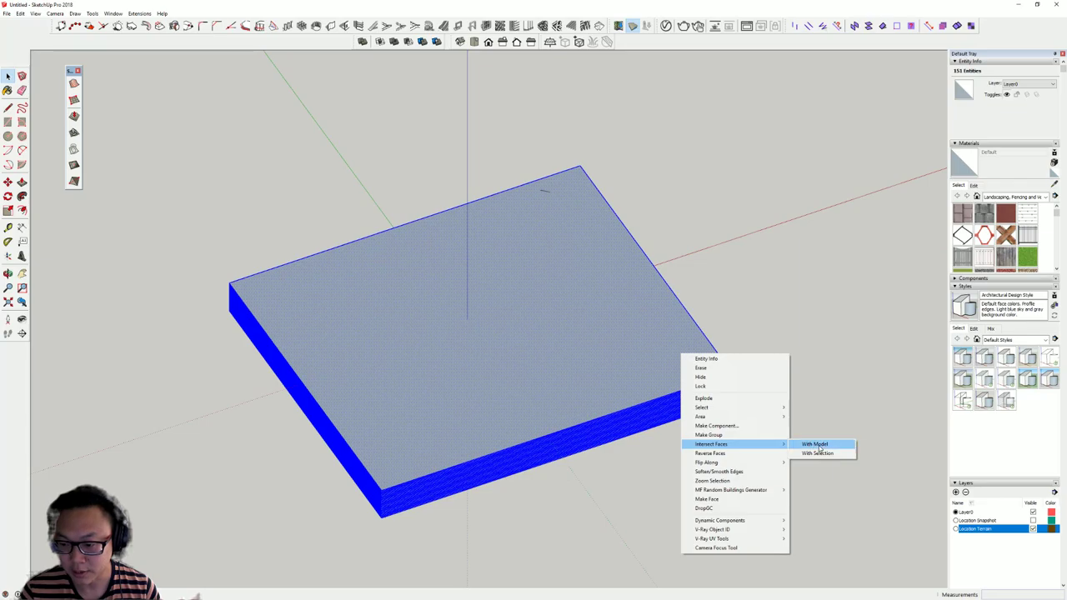
left_click(816, 444)
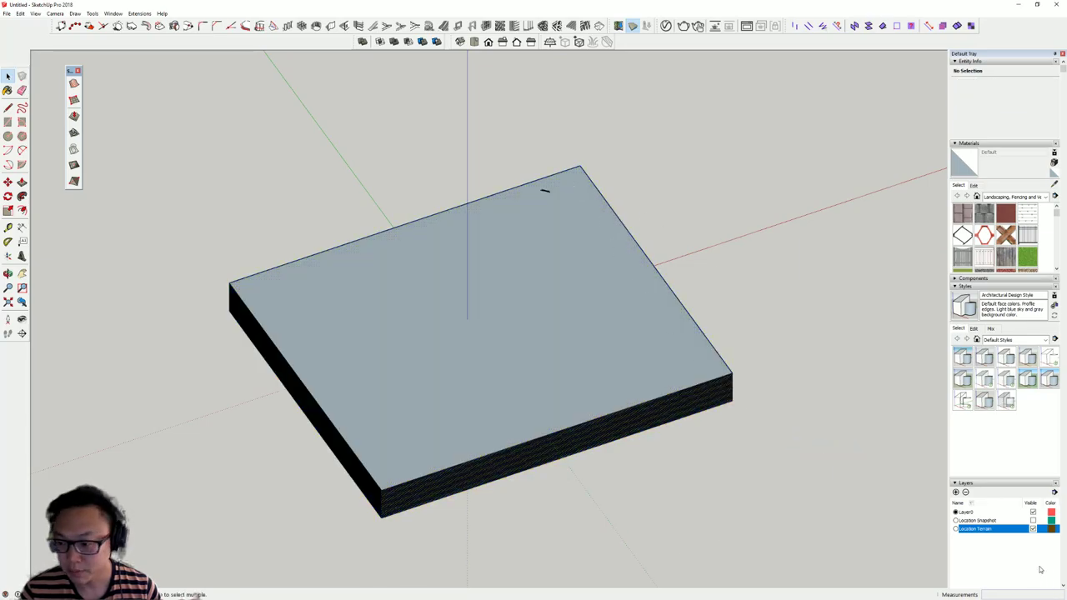
Hide the Location Terrain layer and delete the faces of the upper planes one by one, keeping the contour lines
middle_click_drag(684, 296, 195, 352)
scroll(670, 392, "up", 5)
scroll(652, 343, "down", 2)
scroll(624, 371, "down", 5)
middle_click_drag(608, 341, 570, 414)
scroll(569, 415, "up", 2)
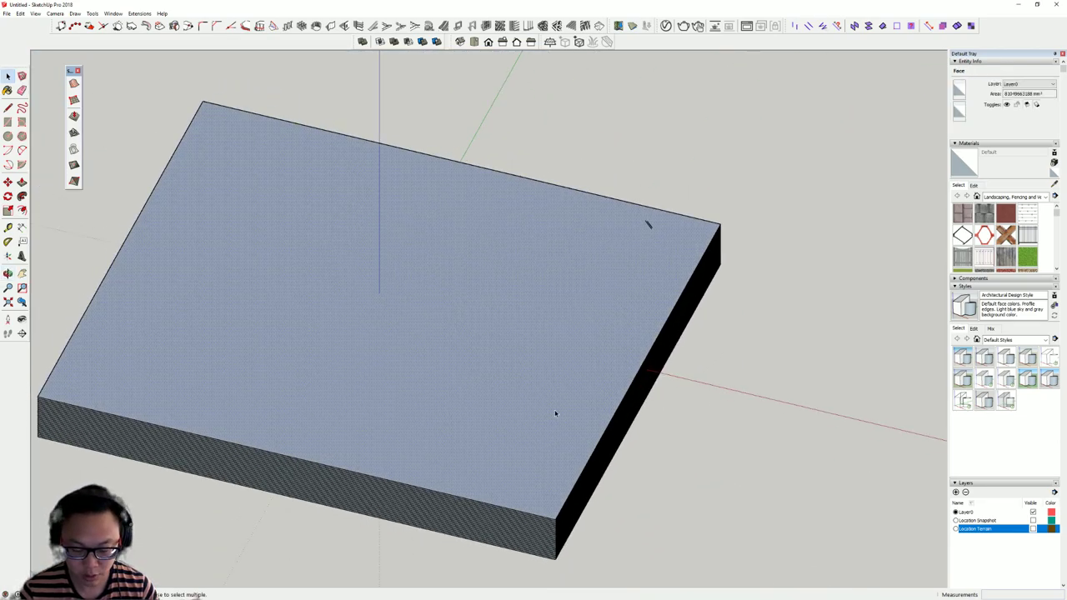
key("Delete")
left_click(543, 424)
key("Delete")
left_click(531, 425)
key("Delete")
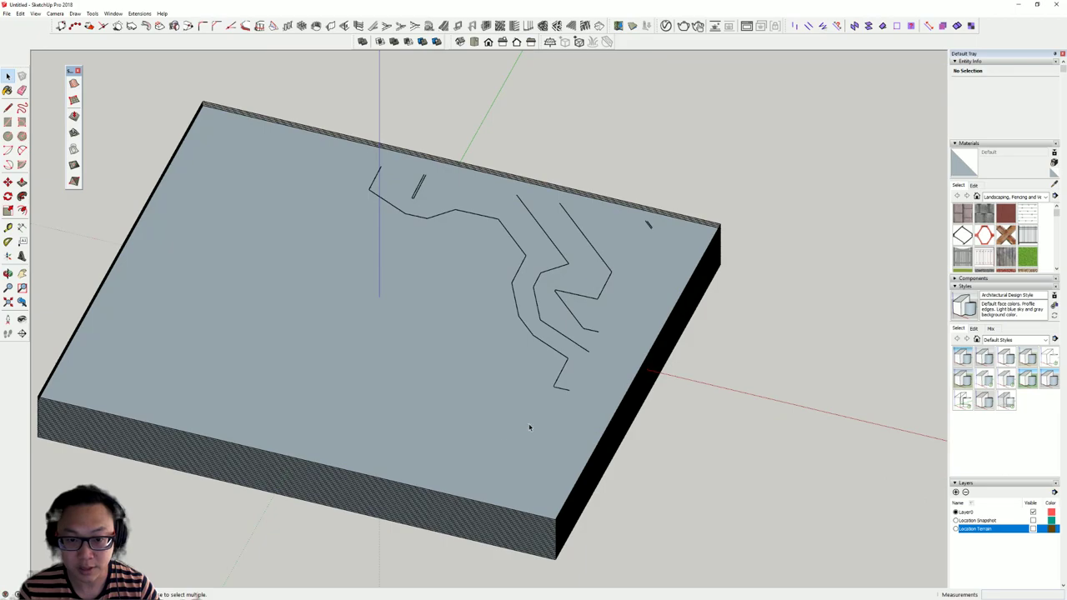
middle_click_drag(393, 441, 456, 261)
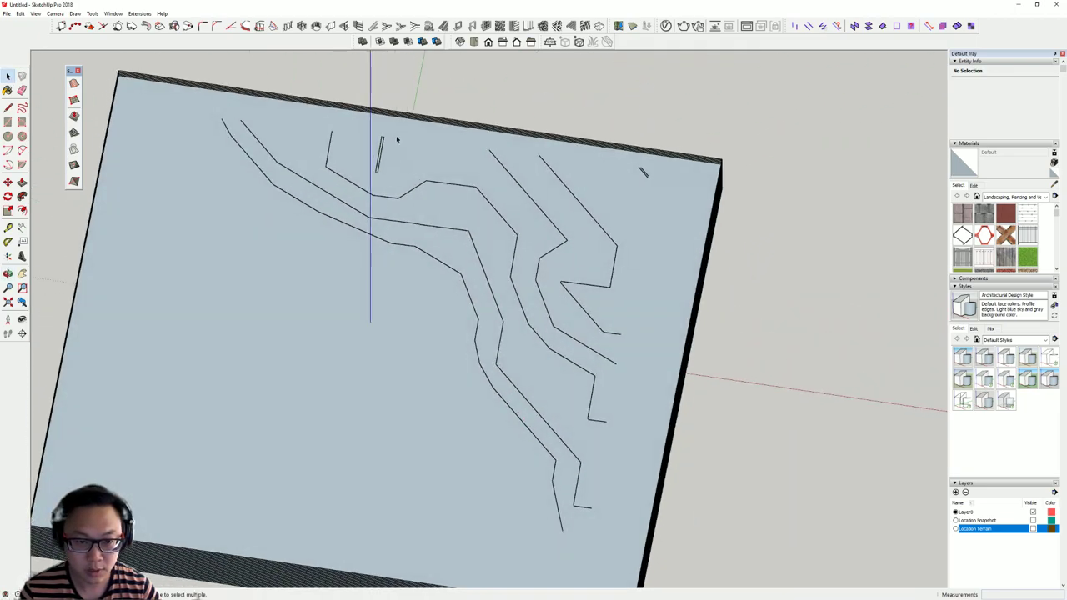
middle_click_drag(374, 146, 342, 454)
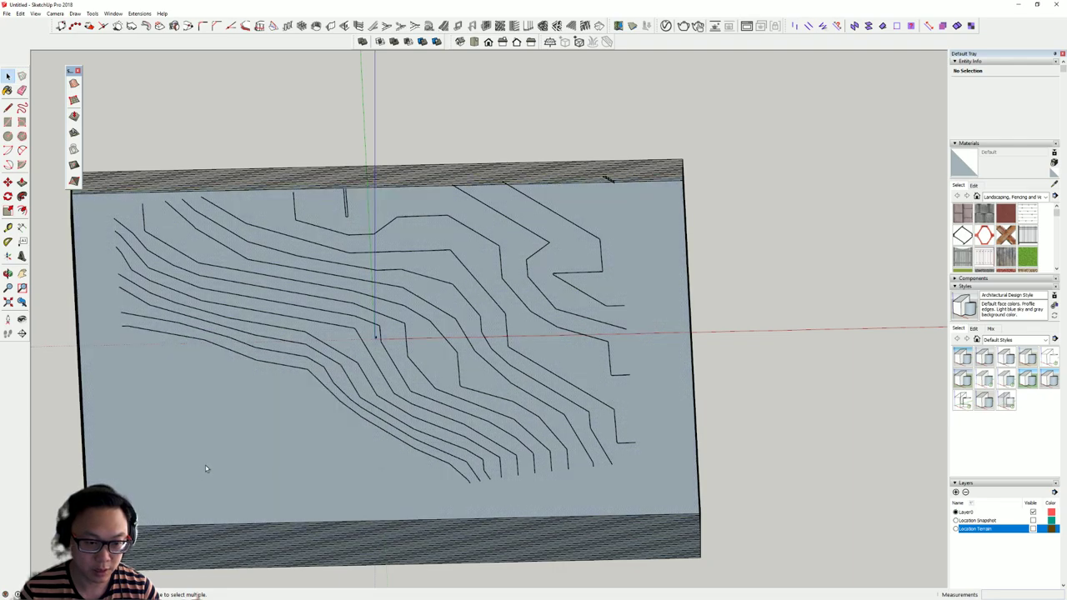
middle_click_drag(205, 465, 195, 65)
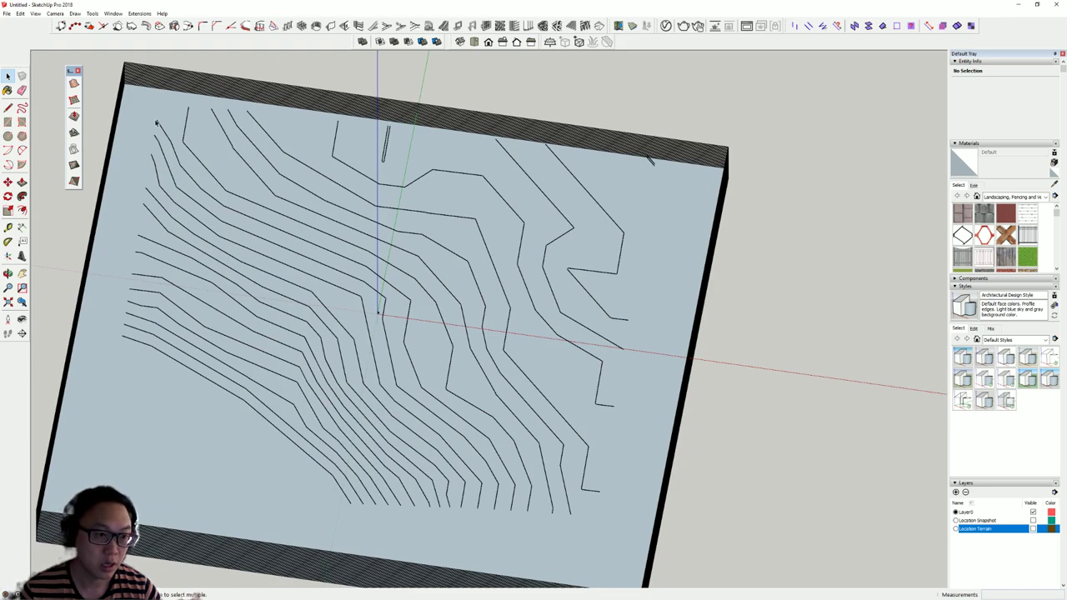
Delete the remaining lower plane faces down to the bottom of the stack, keeping their contour lines and borders
scroll(112, 418, "down", 2)
middle_click_drag(113, 418, 159, 279)
middle_click_drag(107, 381, 133, 463)
left_click(106, 469)
key("Delete")
left_click(111, 436)
key("Delete")
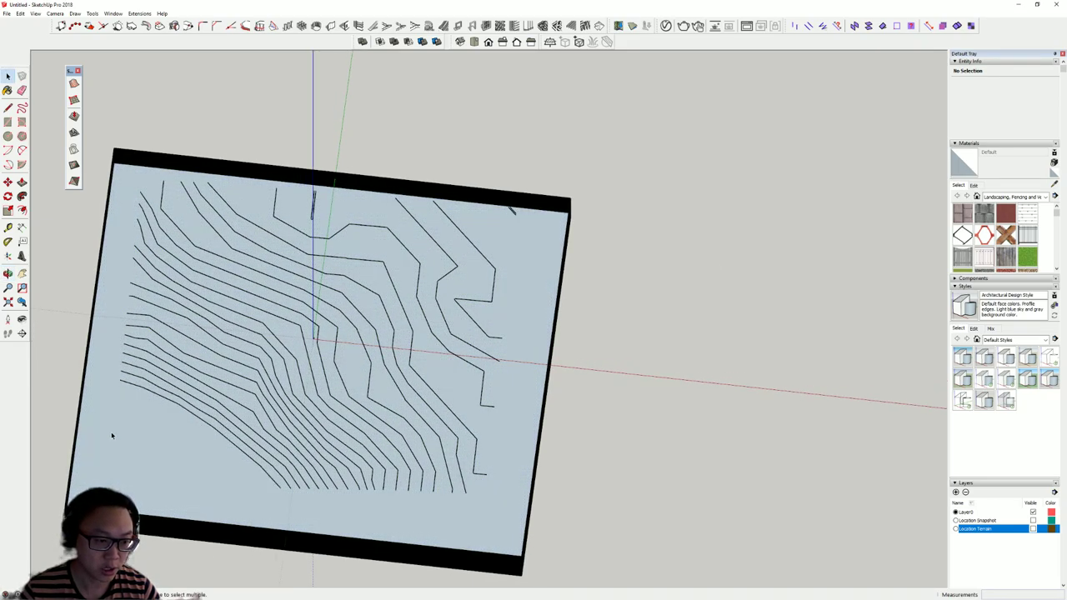
left_click(109, 436)
key("Delete")
middle_click_drag(102, 434, 92, 436)
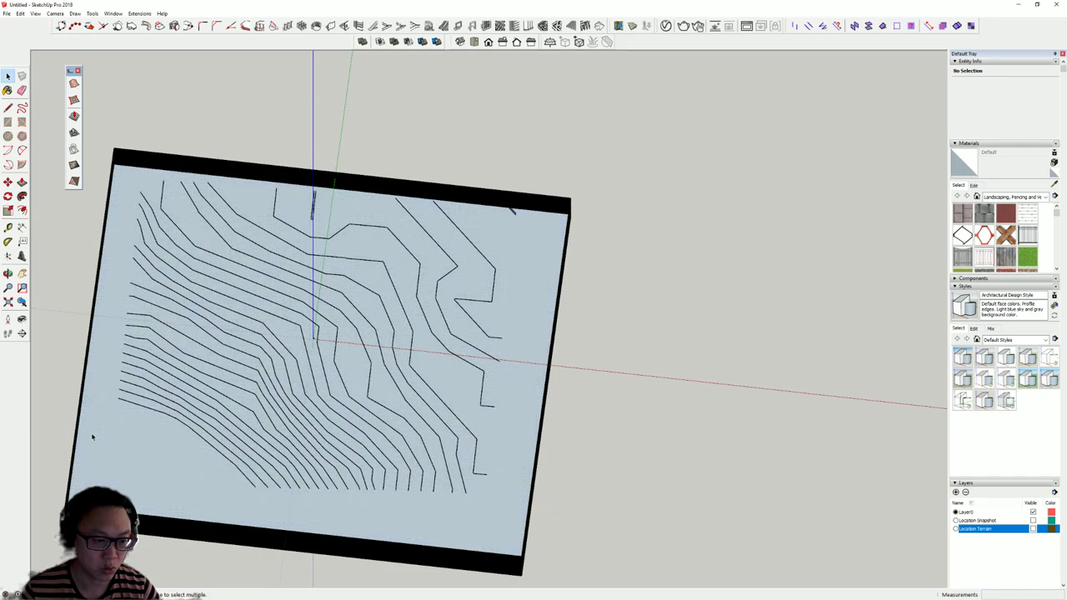
left_click(92, 434)
key("Delete")
left_click(92, 433)
key("Delete")
left_click(91, 434)
key("Delete")
left_click(92, 433)
key("Delete")
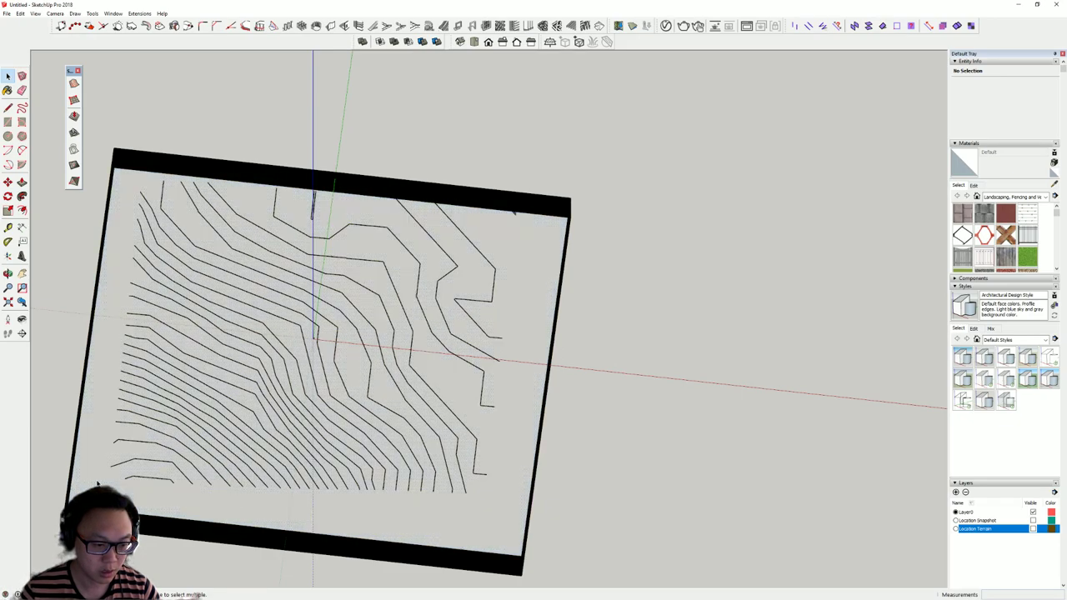
Delete one of the doubled short edges near the far corner and the narrow doubled line near the back border
middle_click_drag(102, 455, 505, 192)
scroll(503, 210, "up", 3)
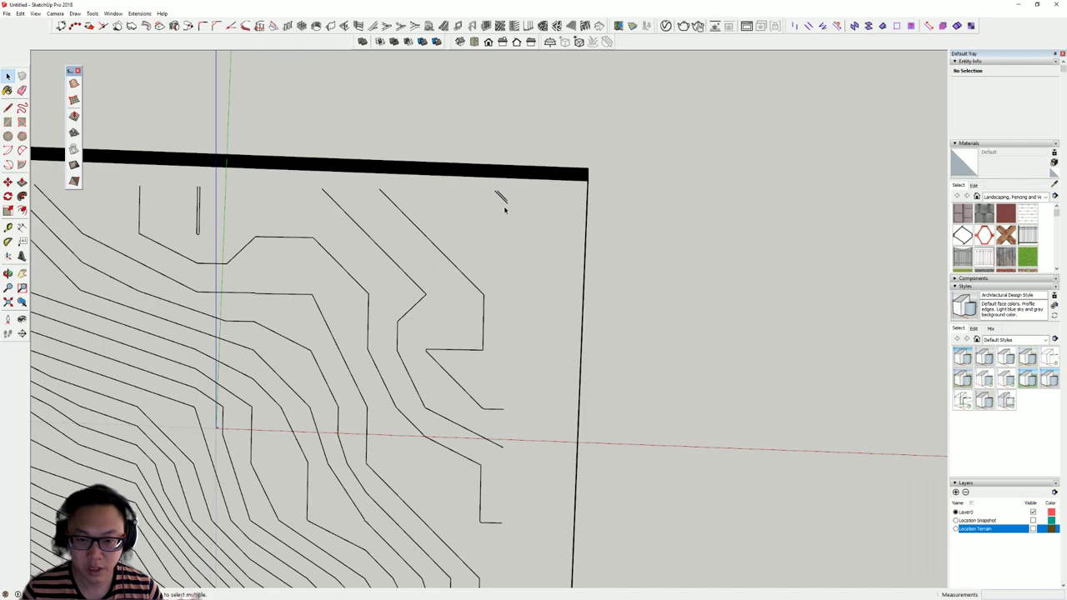
left_click(505, 203)
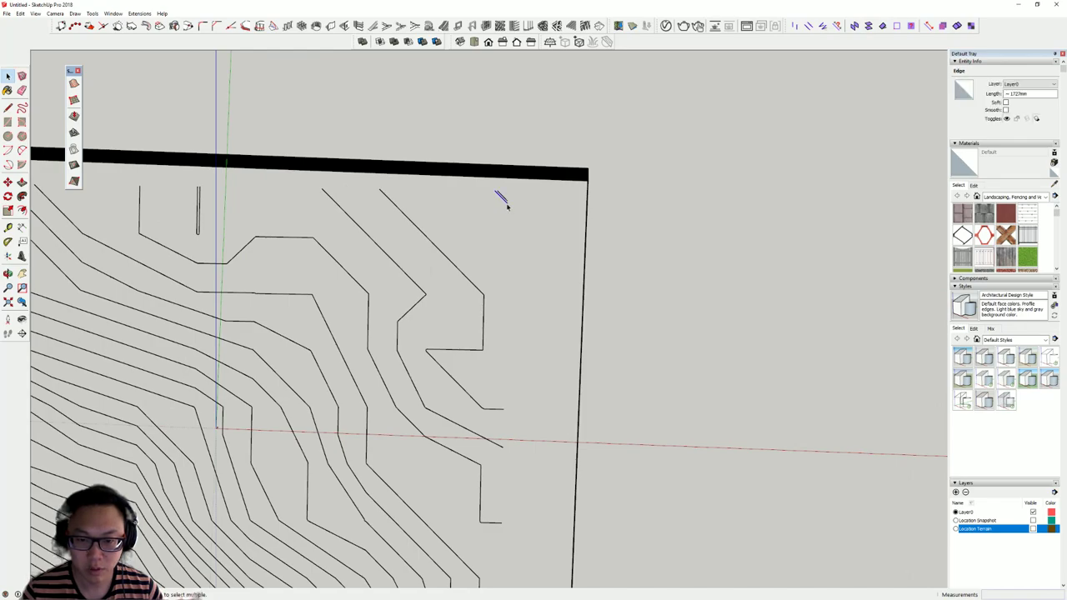
left_click_drag(209, 236, 181, 197)
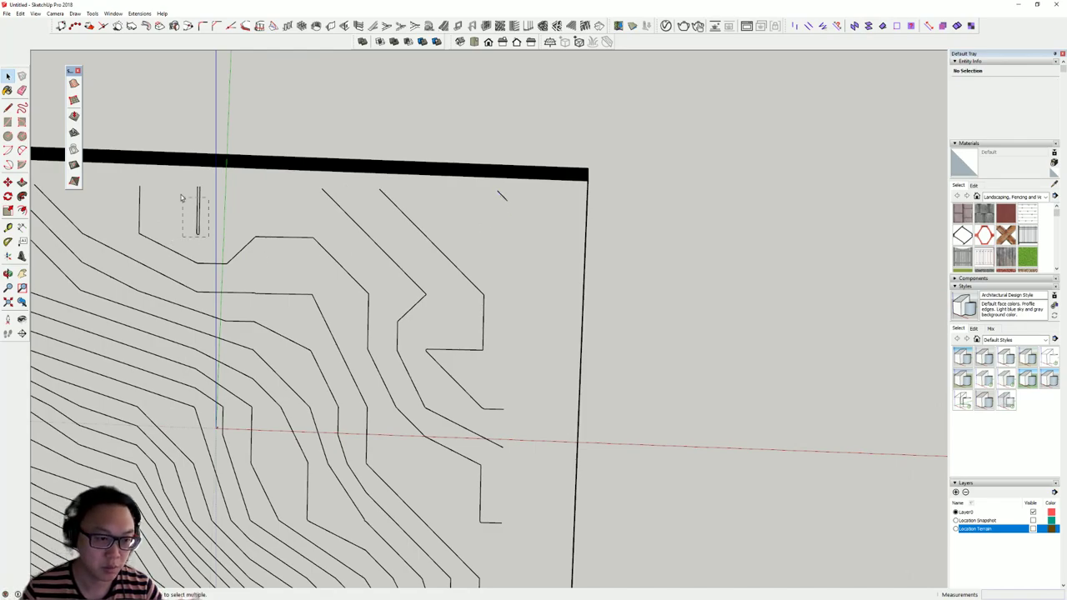
Delete the border edges of the stacked planes around the contours, keeping only the contour lines
scroll(215, 202, "down", 5)
middle_click_drag(400, 267, 388, 238)
left_click_drag(440, 464, 393, 167)
key("Delete")
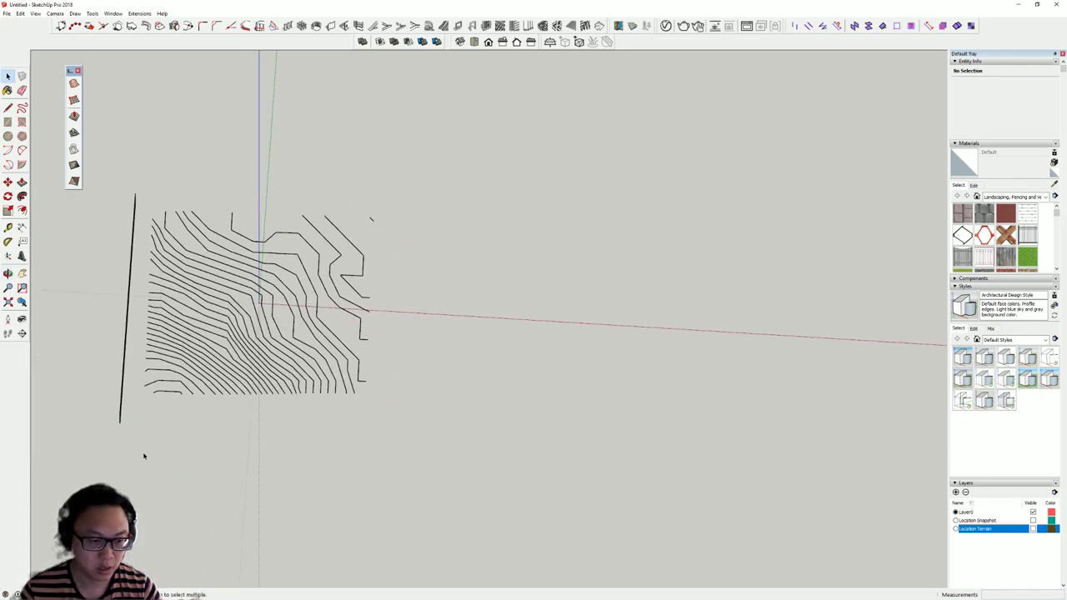
left_click_drag(92, 169, 92, 169)
key("Delete")
middle_click_drag(333, 250, 392, 375)
scroll(375, 305, "up", 6)
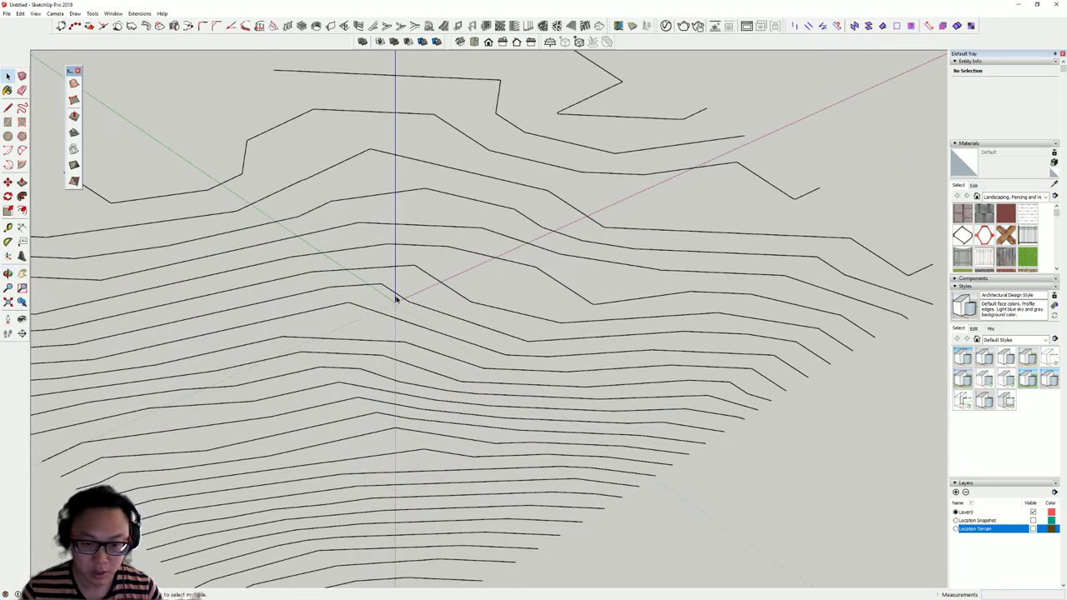
Delete the tiny stray edges left at the model origin
left_click(396, 300)
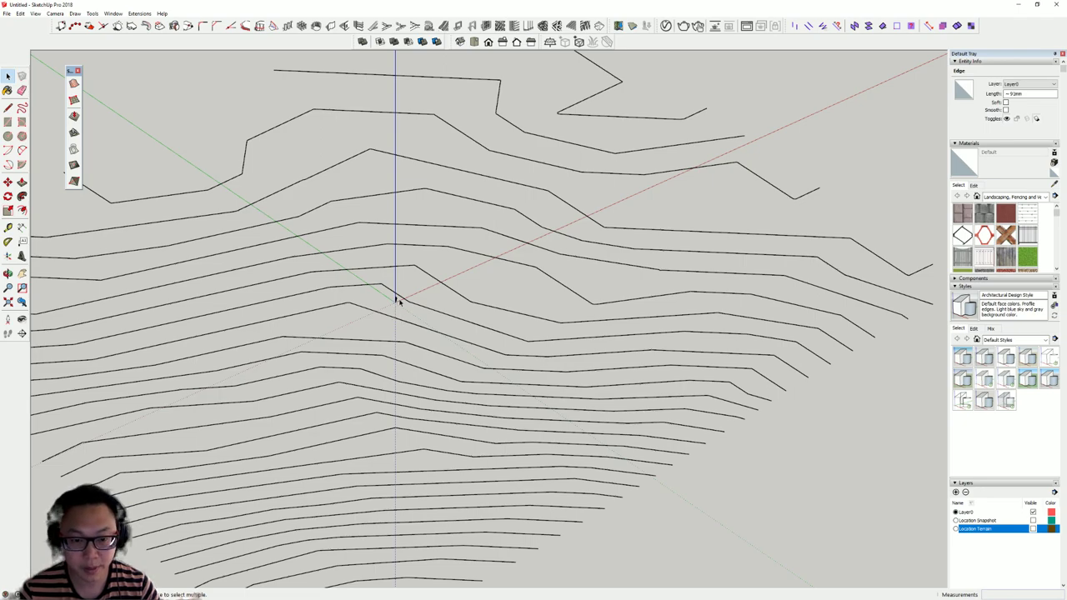
left_click(396, 300)
scroll(453, 331, "down", 3)
scroll(442, 279, "up", 8)
key("ctrl+a")
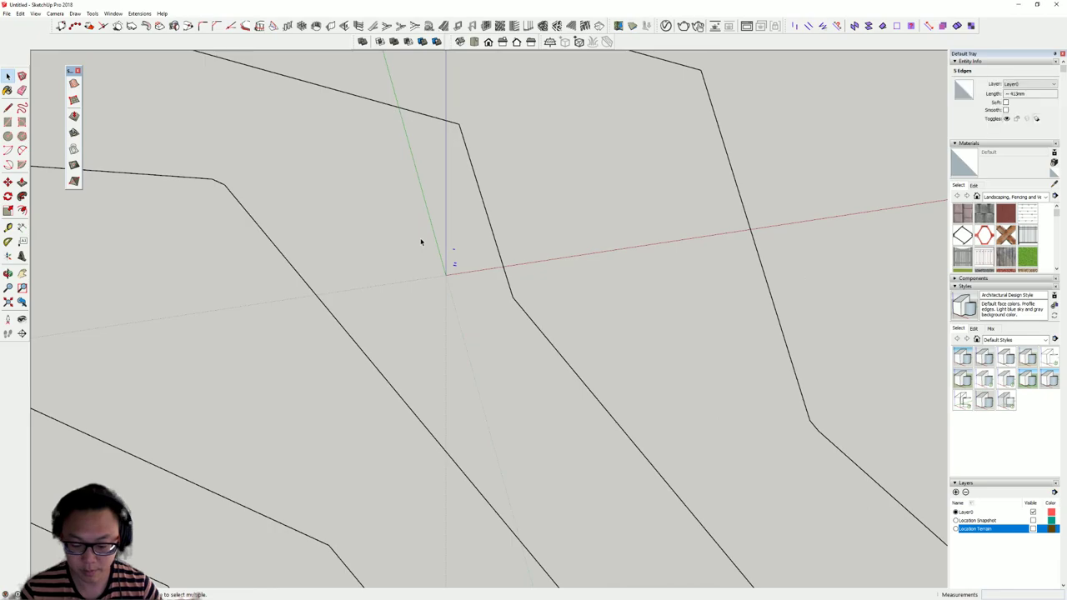
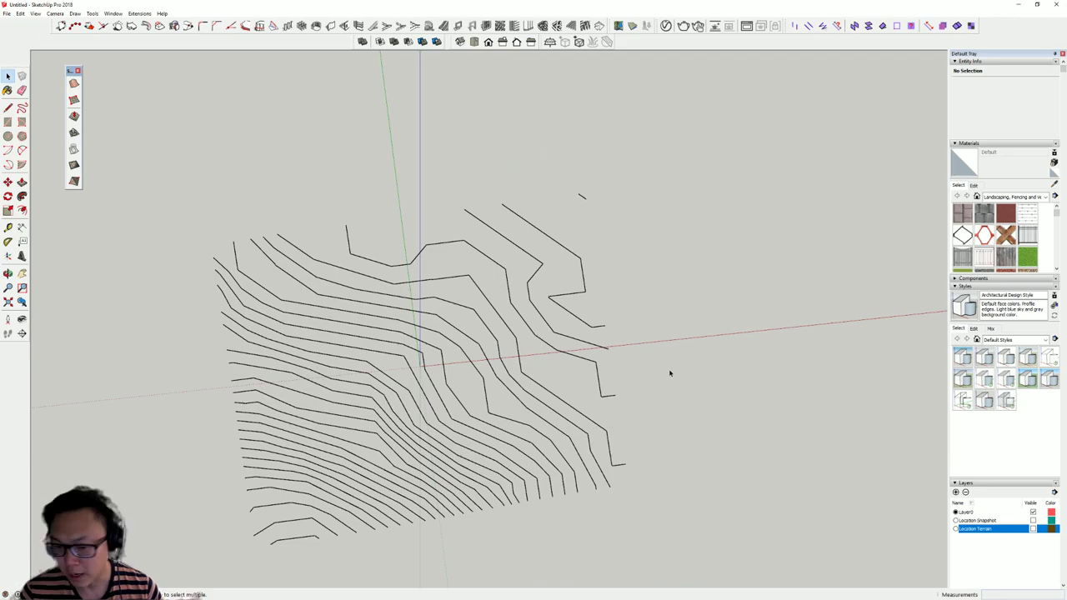
middle_click_drag(482, 400, 412, 454)
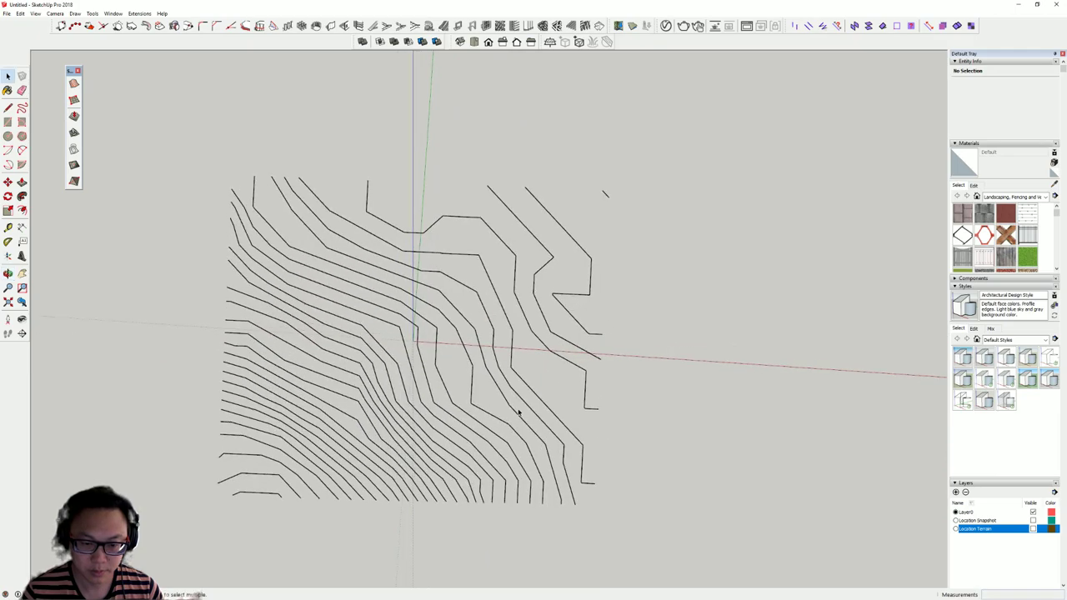
Show the Location Snapshot layer to compare the contours with the aerial image, and hide it again
left_click(1033, 520)
scroll(380, 344, "up", 2)
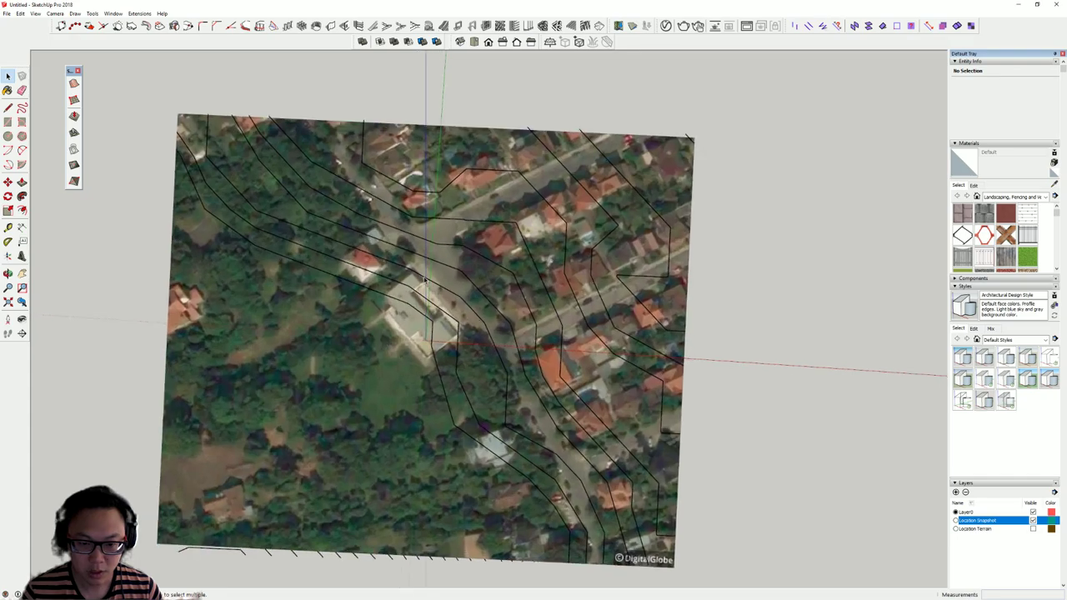
scroll(437, 279, "up", 2)
scroll(682, 303, "down", 3)
left_click(1034, 521)
Group all the contour lines together and show the Location Snapshot layer beneath them
middle_click_drag(521, 312, 526, 192)
key("ctrl+a")
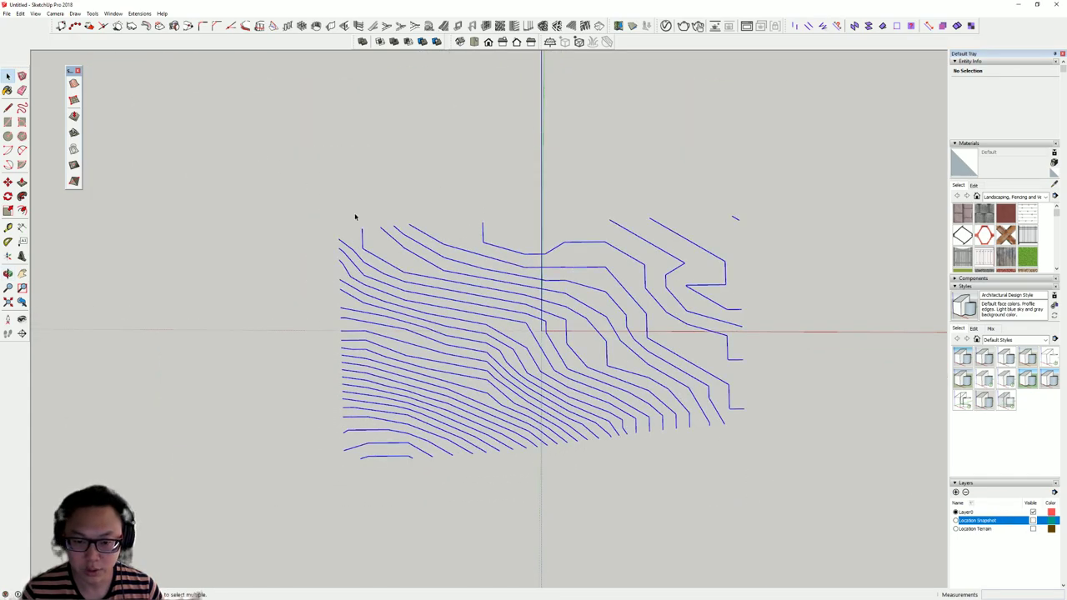
right_click(619, 310)
left_click(667, 382)
left_click(815, 324)
left_click(1033, 521)
middle_click_drag(555, 287, 508, 334)
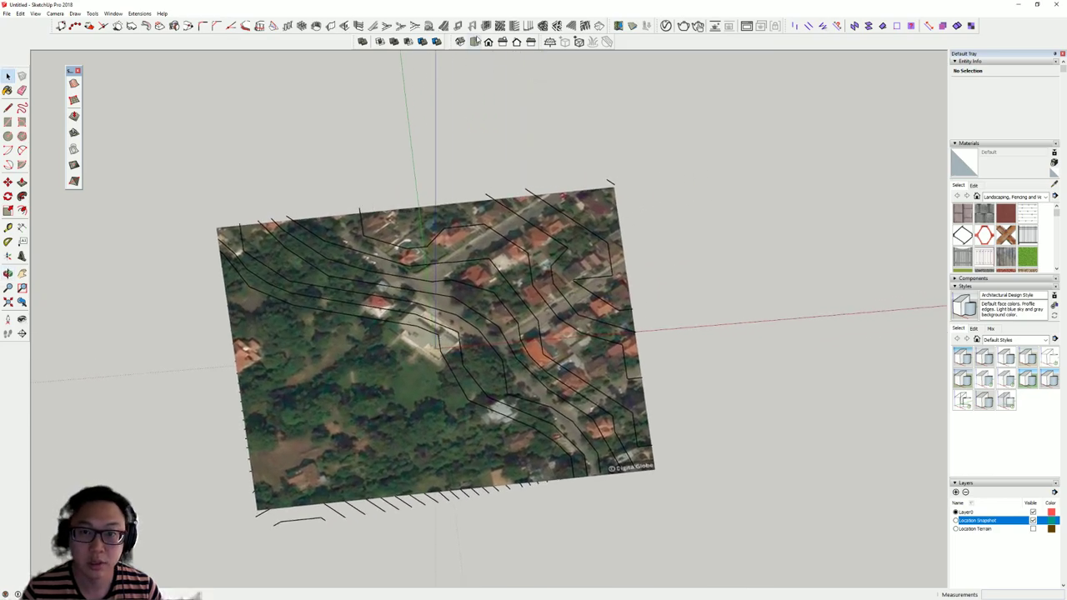
In top view, trace the villa's outline from the aerial image with the Line tool as a closed, notched face
left_click(475, 42)
scroll(499, 265, "up", 5)
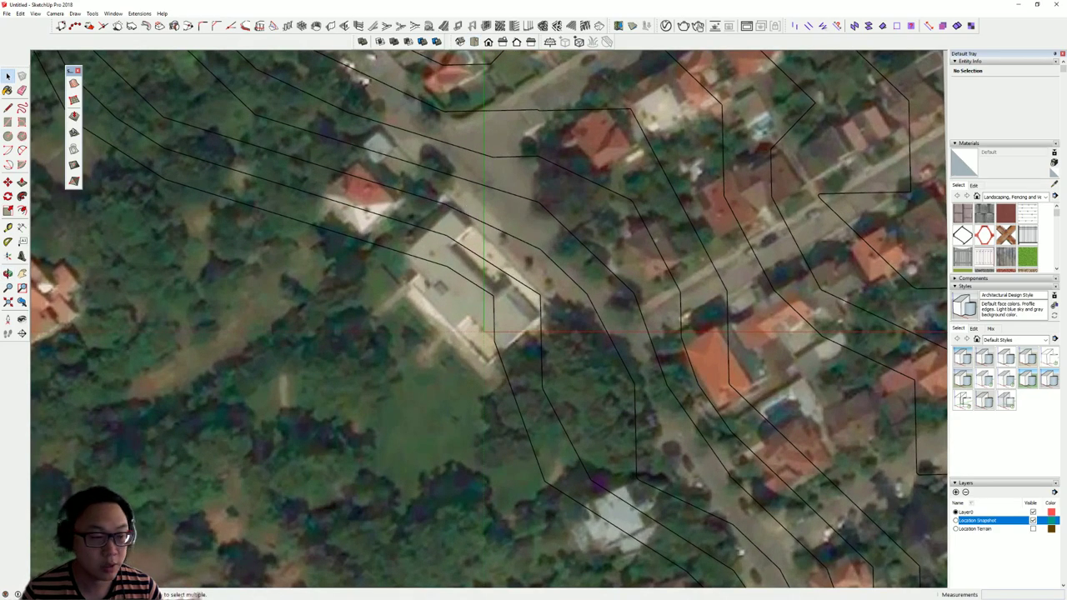
left_click(8, 108)
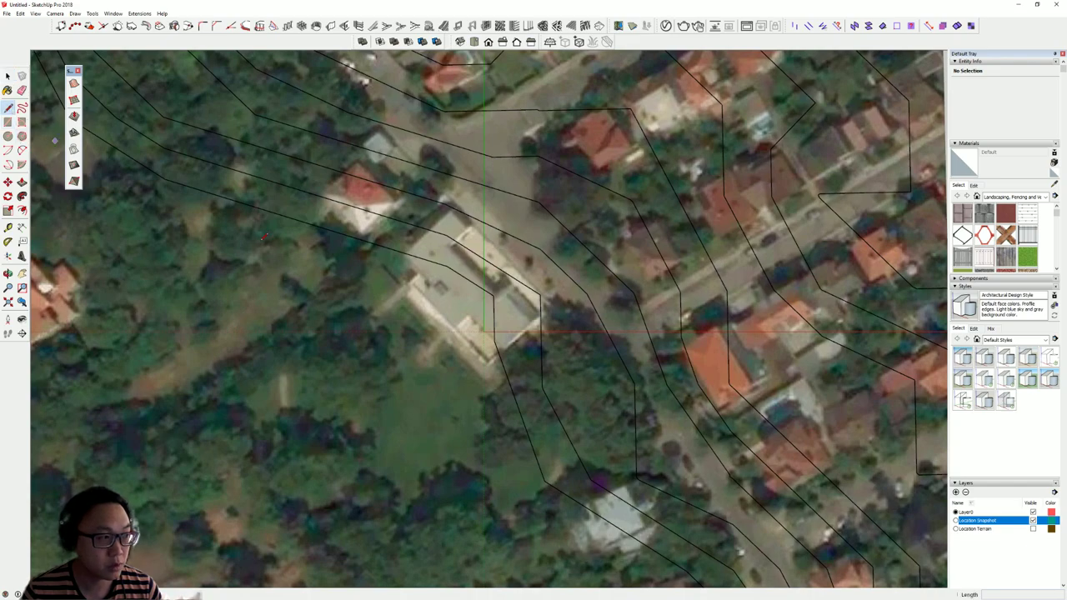
left_click(455, 209)
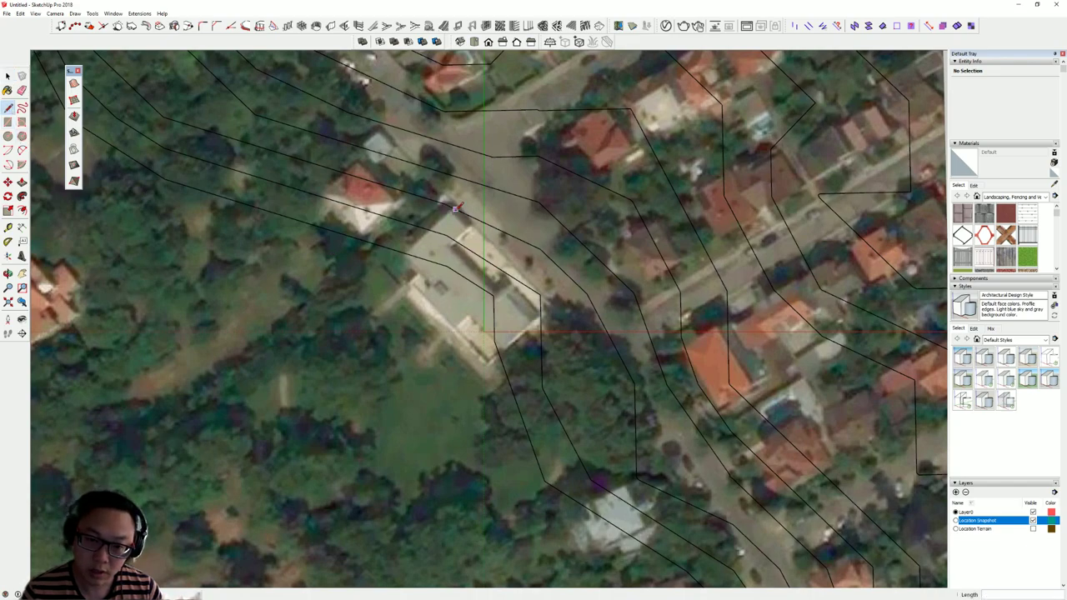
scroll(403, 252, "up", 2)
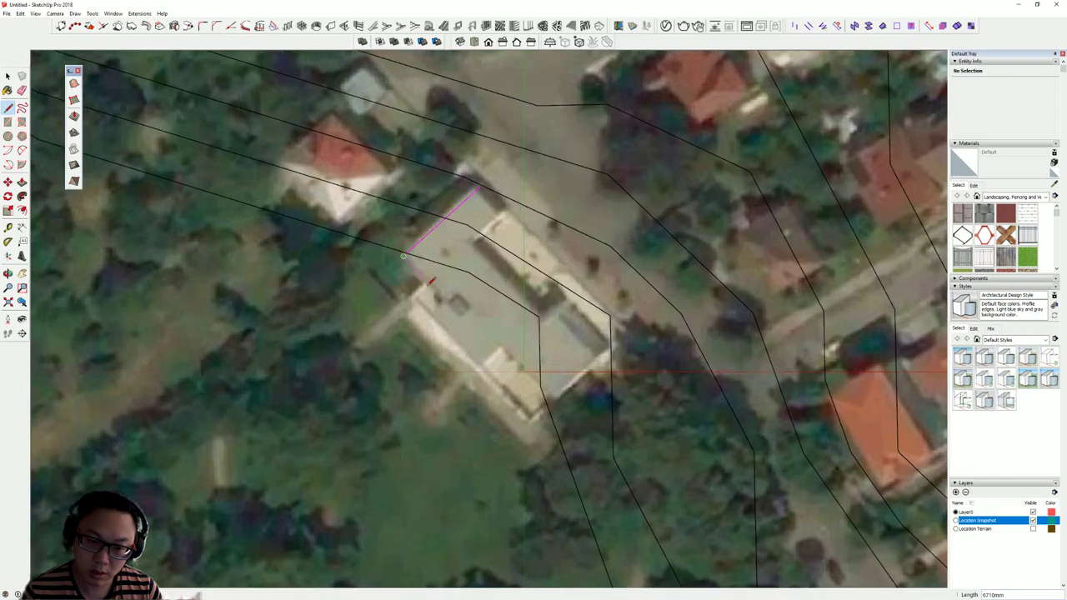
left_click(404, 255)
left_click(425, 284)
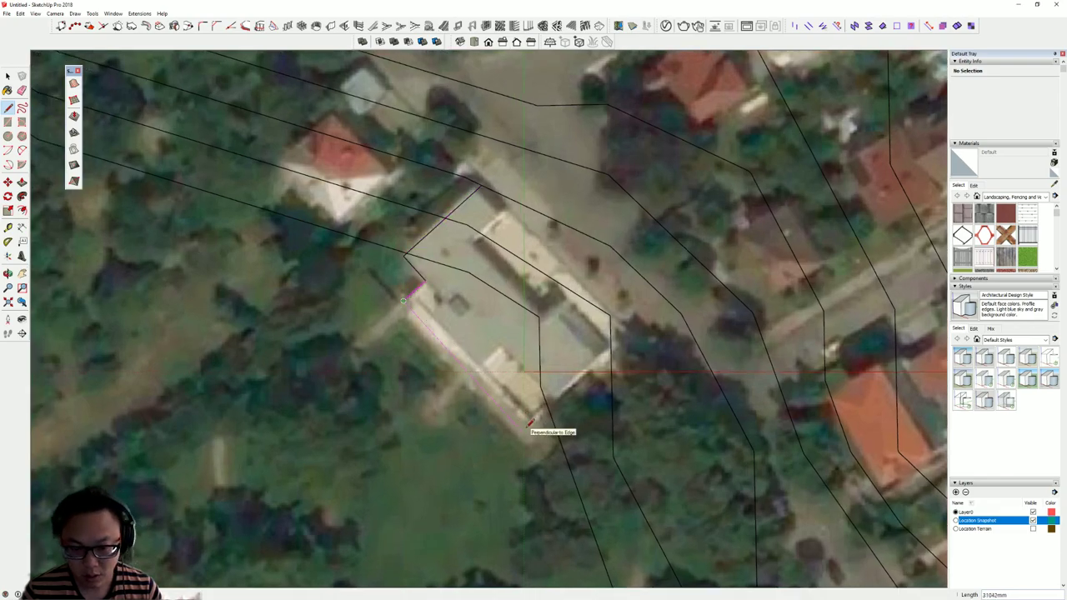
left_click(629, 333)
left_click(487, 179)
left_click(405, 256)
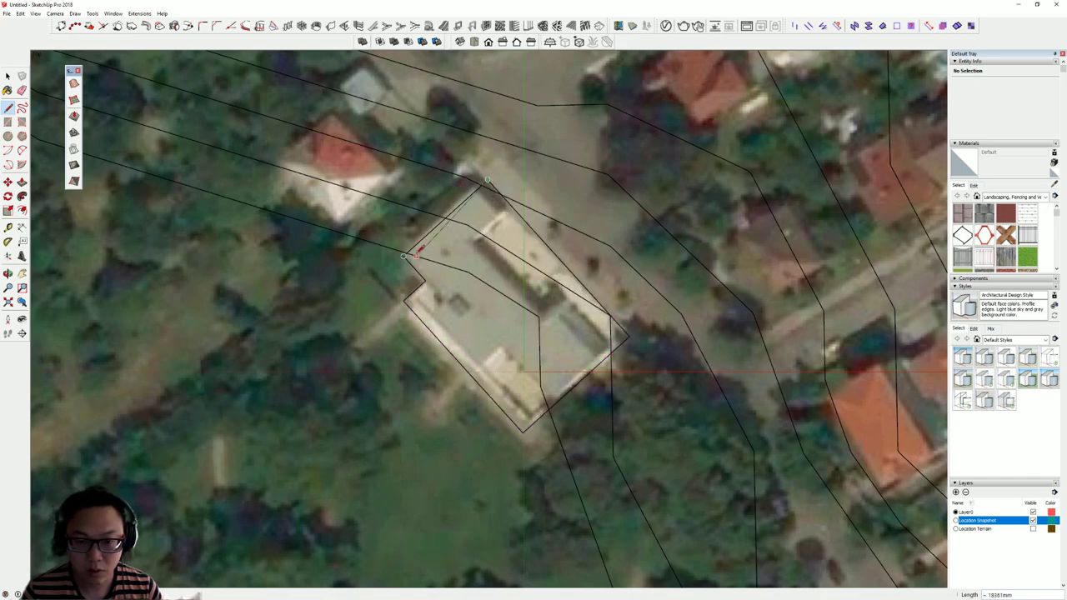
left_click(404, 255)
scroll(537, 325, "down", 3)
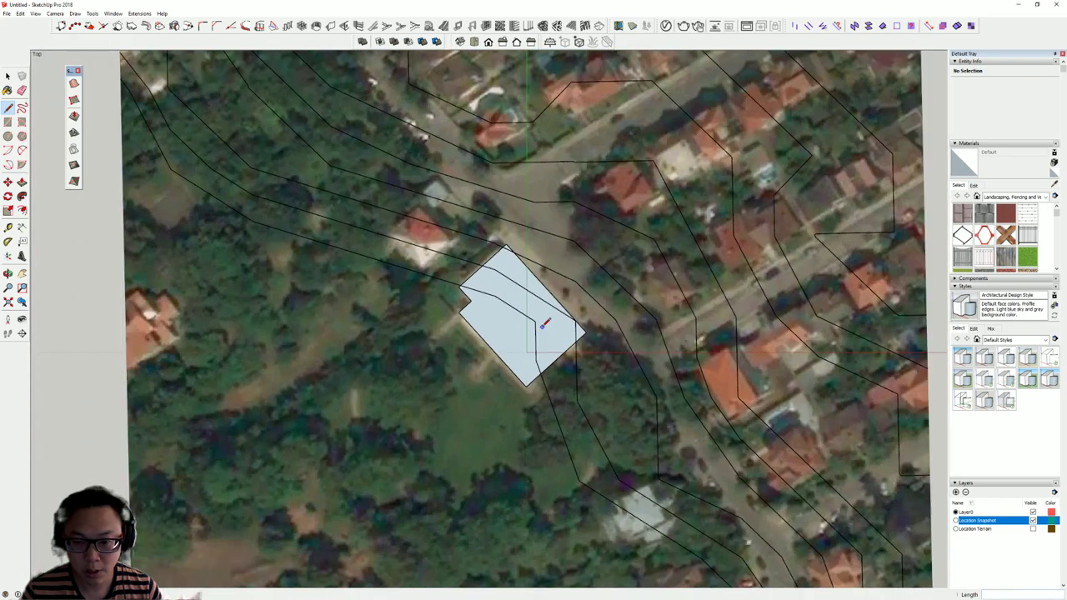
Add two layers named survey_house and survey_contour
middle_click_drag(538, 329, 372, 263, "shift")
scroll(457, 299, "down", 3)
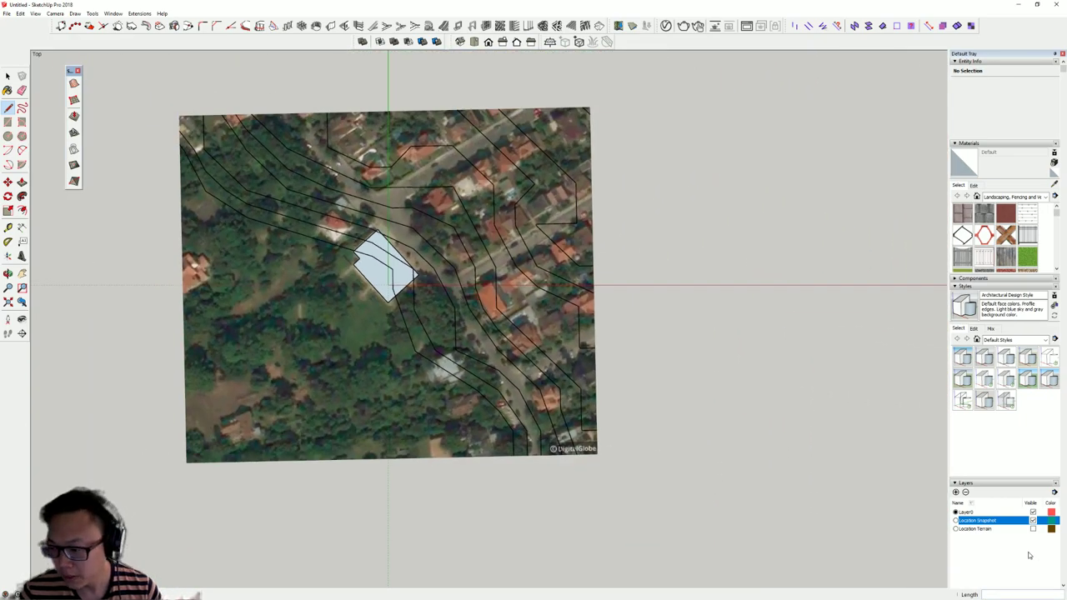
left_click(956, 492)
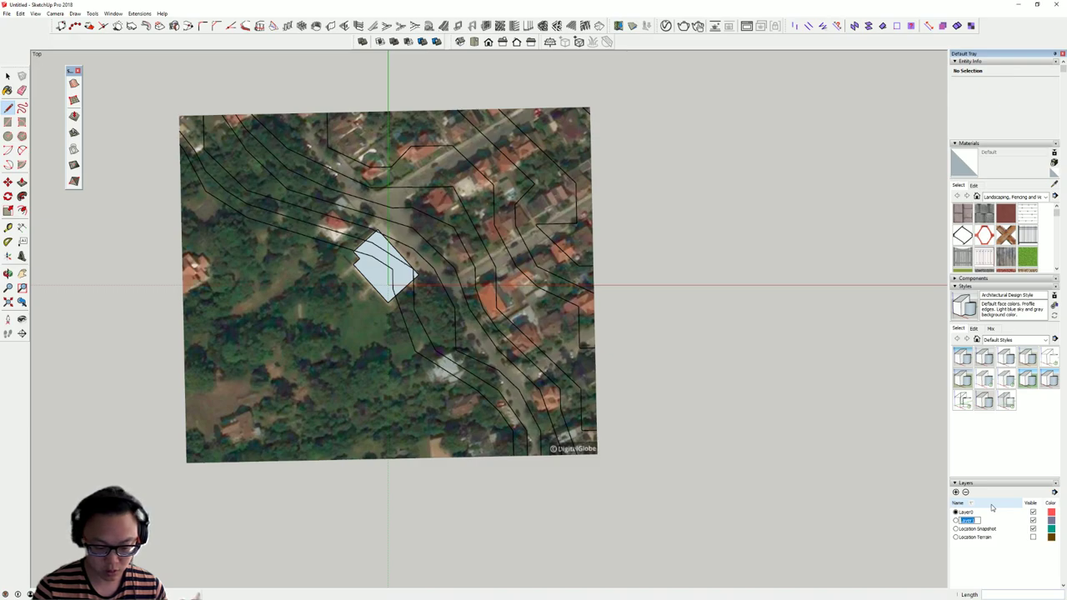
type("curves")
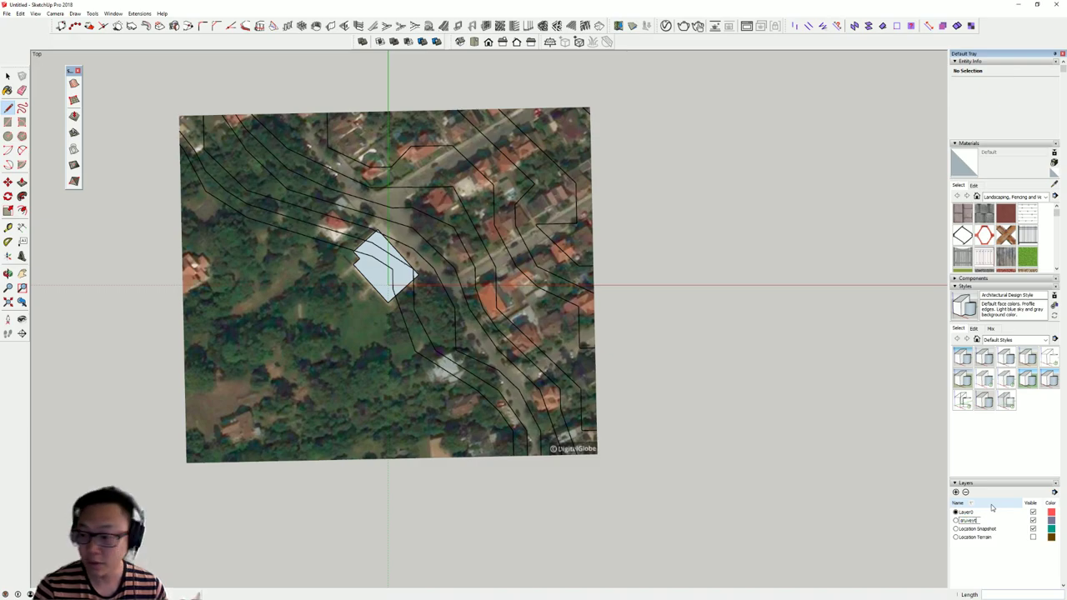
key("BackSpace")
key("BackSpace")
key("BackSpace")
type("urveyu_house")
key("Return")
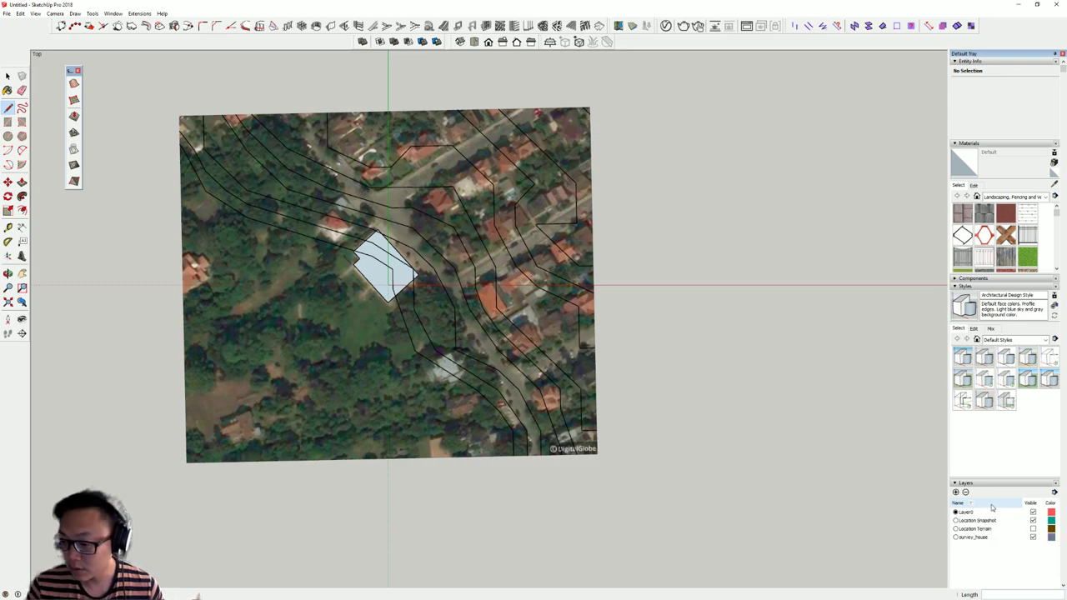
left_click(957, 492)
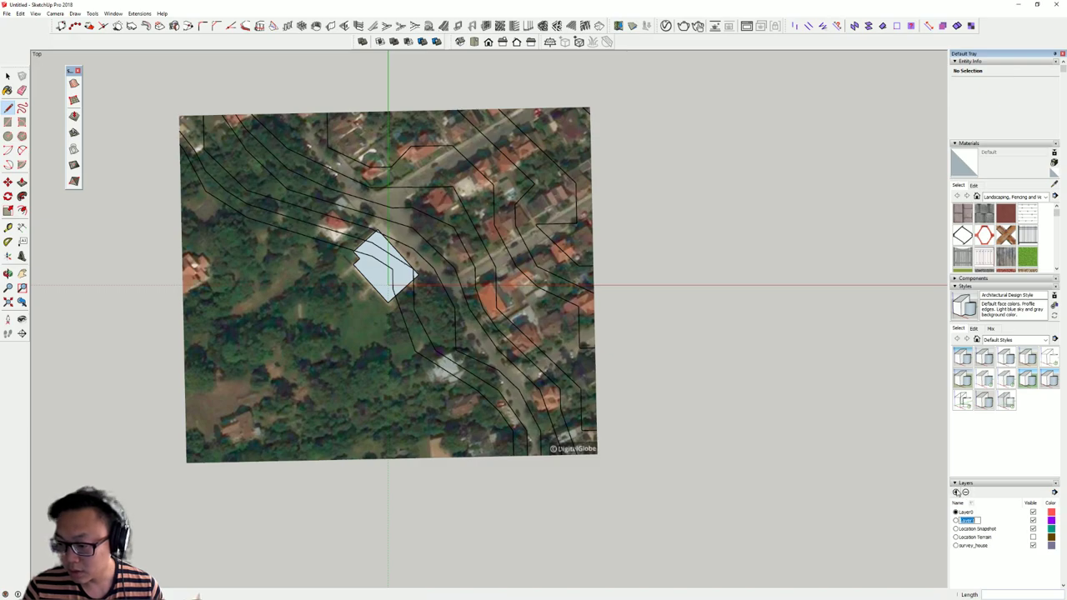
type("survey_contour")
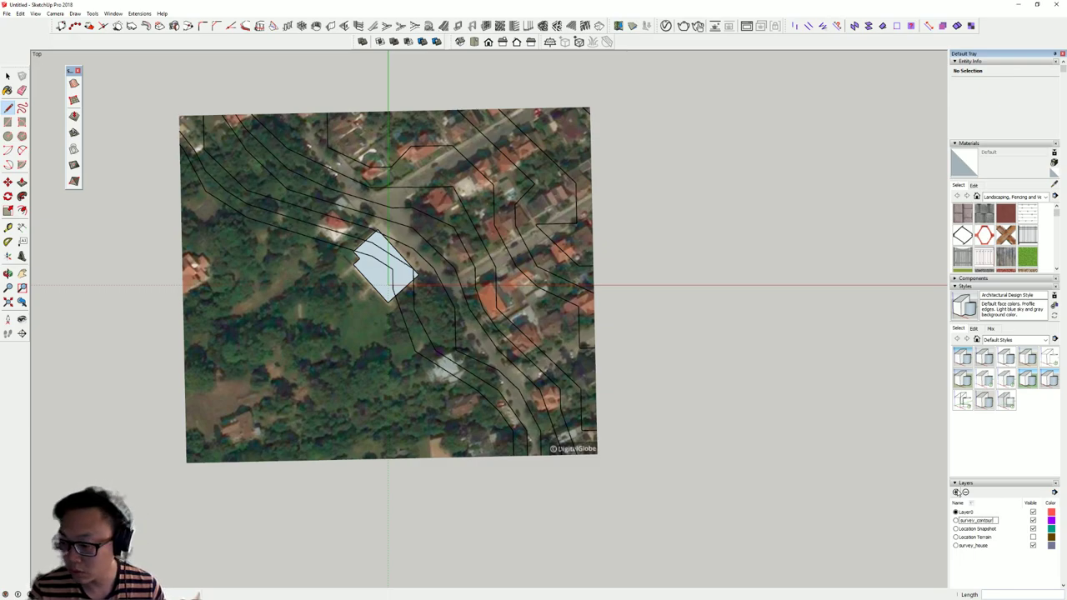
key("Return")
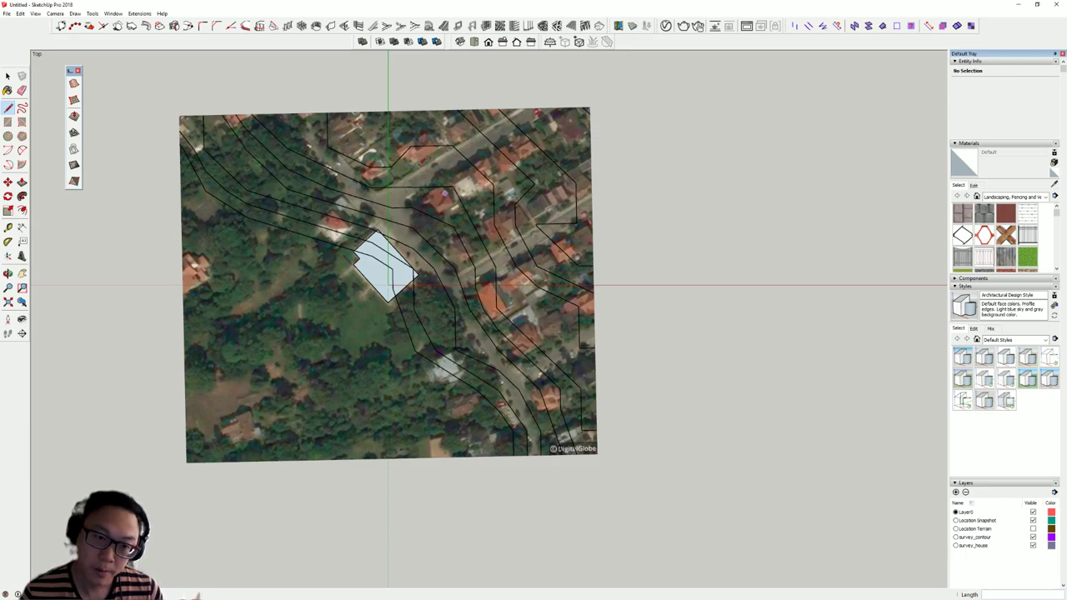
Place guide lines along the main road, parallel to the villa outline's street-facing edge
scroll(503, 142, "up", 1)
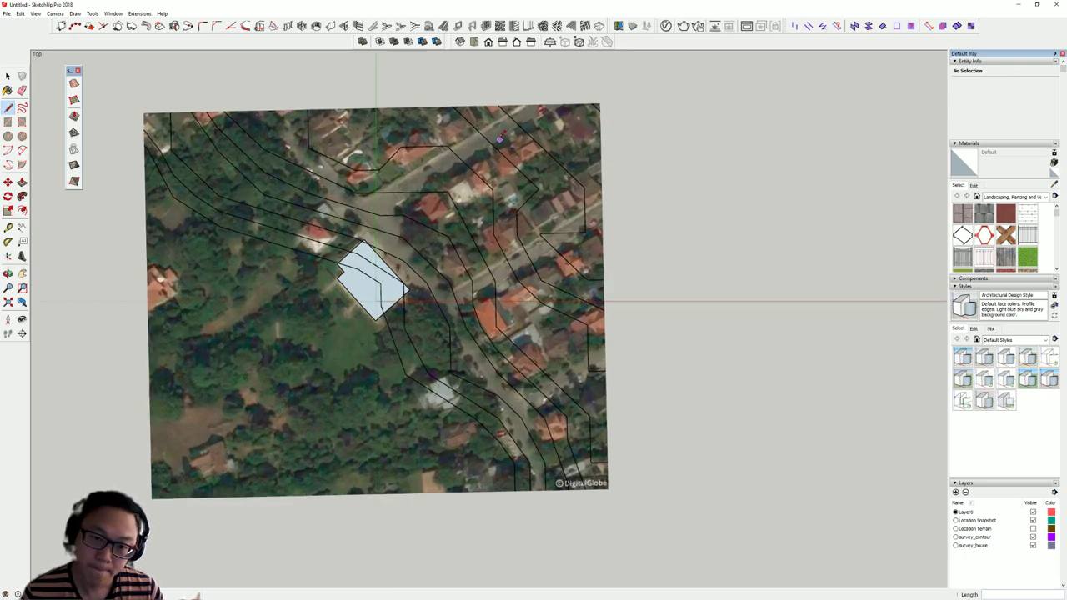
scroll(500, 138, "up", 1)
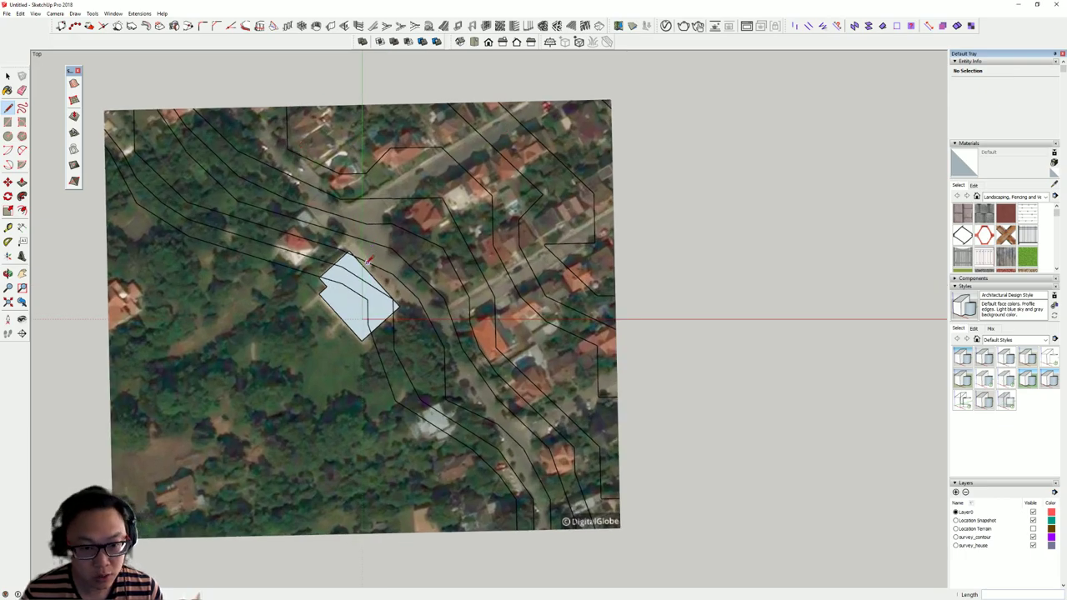
key("t")
left_click(378, 275)
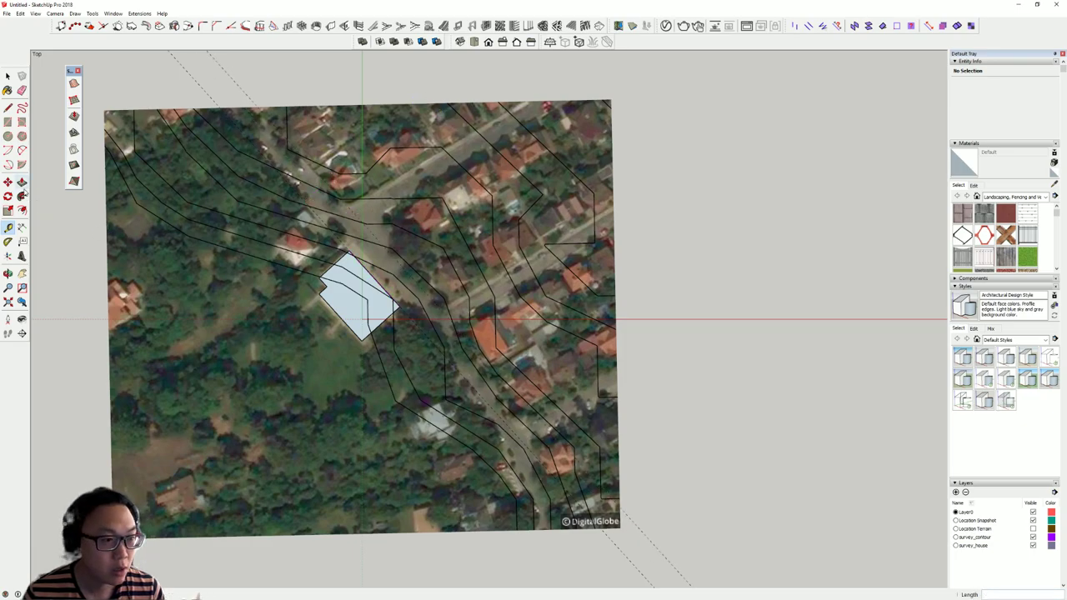
Place an angled guide line along the upper side street with the Protractor
left_click(8, 241)
left_click(349, 208)
left_click(373, 236)
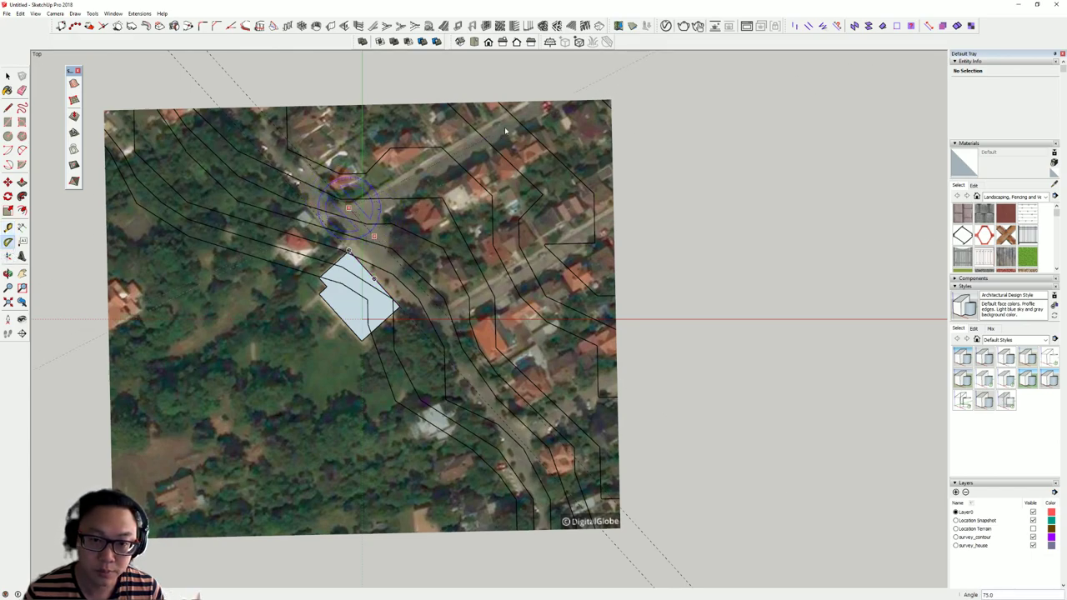
key("Escape")
Offset parallel guide lines from the angled guide to mark the edges of the side streets
key("t")
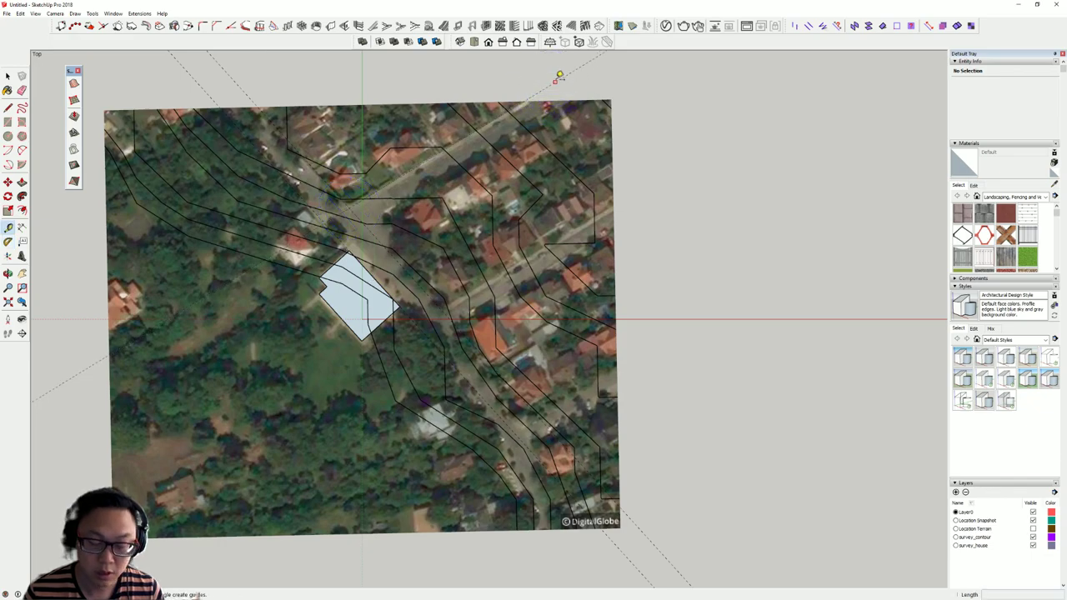
left_click(576, 100)
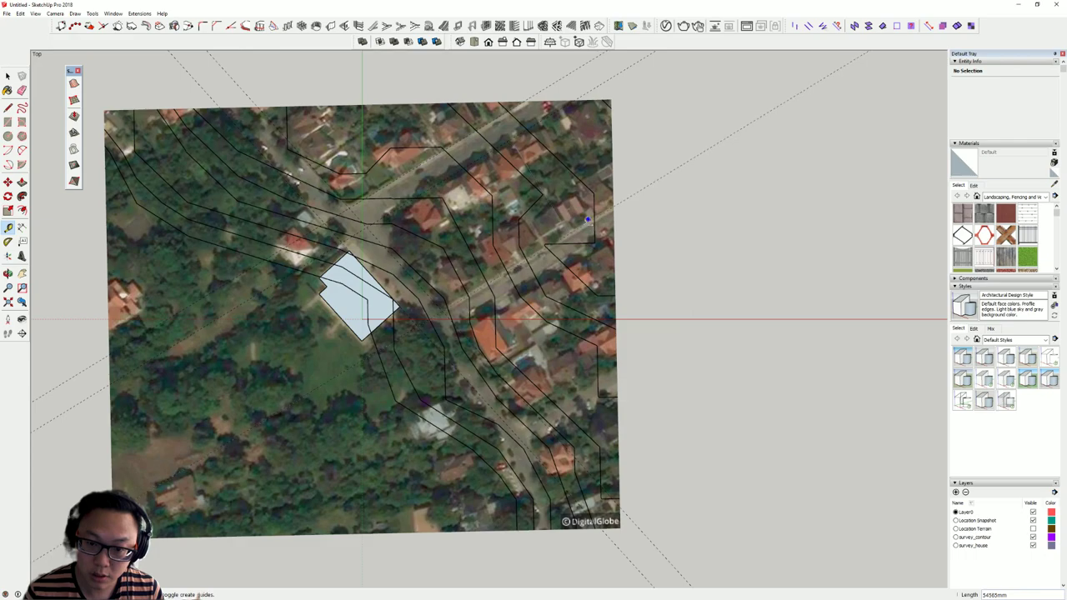
middle_click_drag(523, 383, 512, 285, "shift")
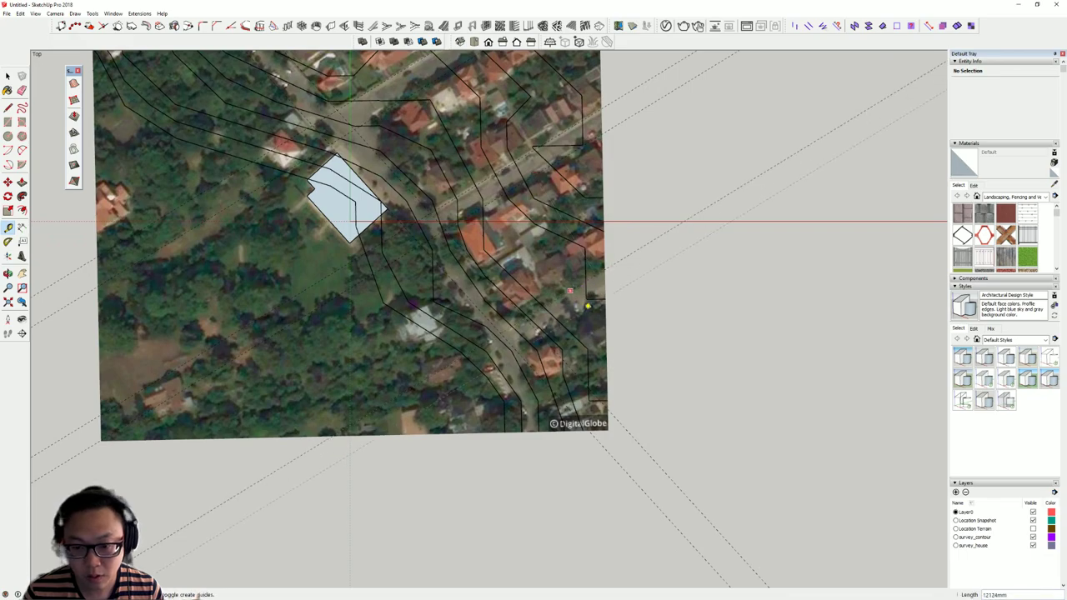
middle_click_drag(578, 307, 631, 350)
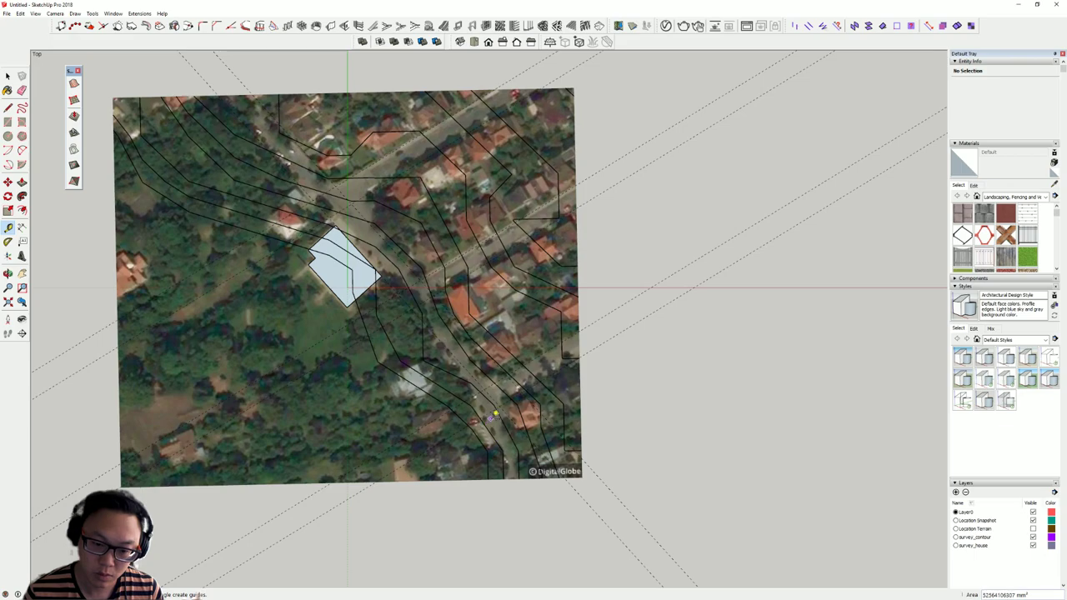
scroll(491, 401, "up", 2)
scroll(433, 301, "down", 2)
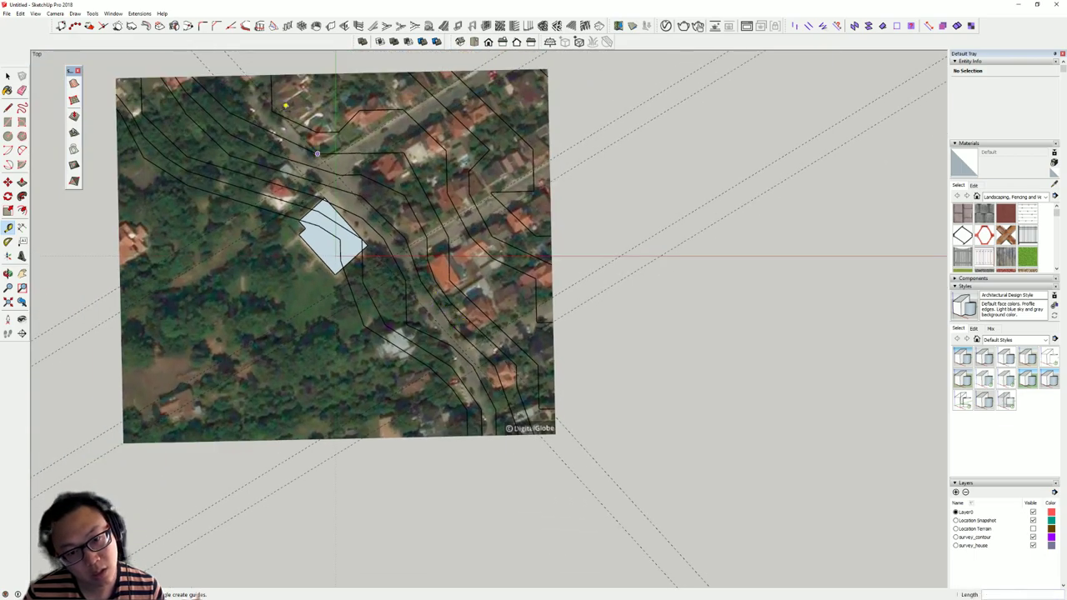
Try to draw a road edge line along the main road's guide, starting beyond the image's upper border
left_click(7, 107)
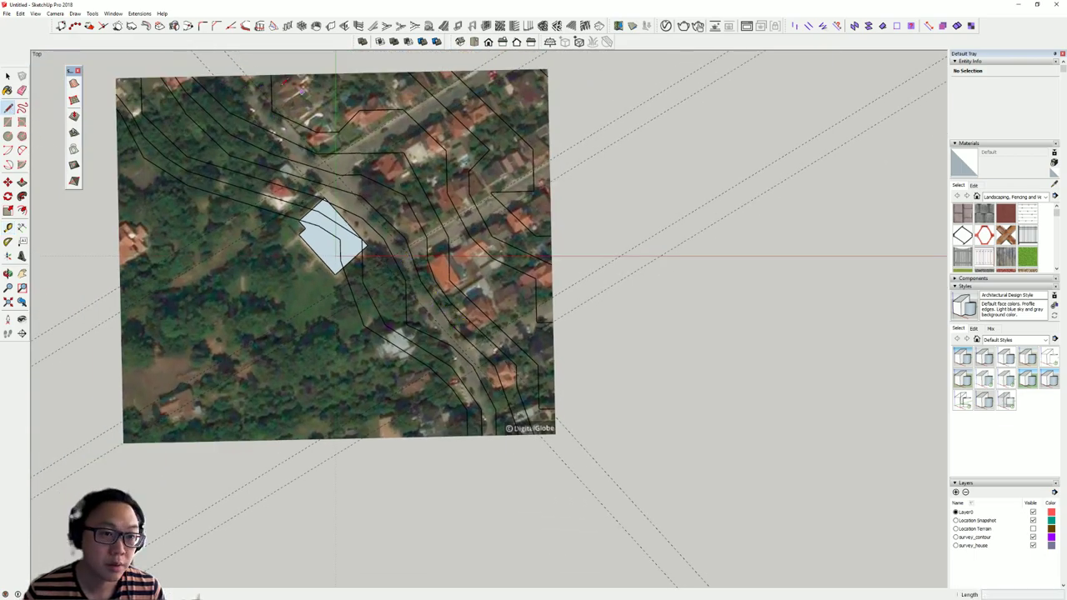
left_click(206, 66)
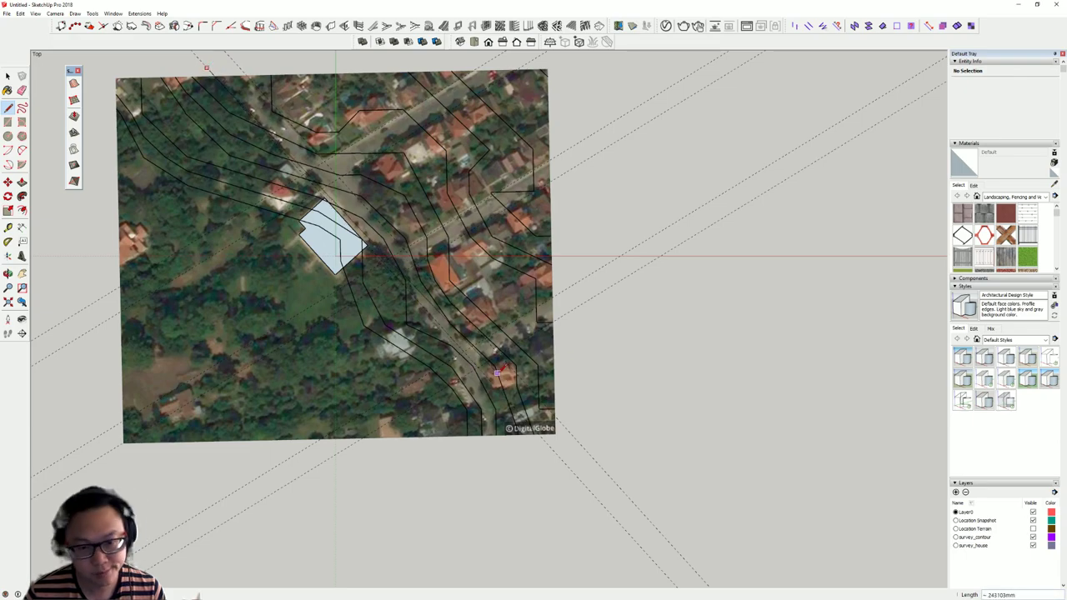
scroll(493, 374, "down", 1)
scroll(492, 368, "down", 2)
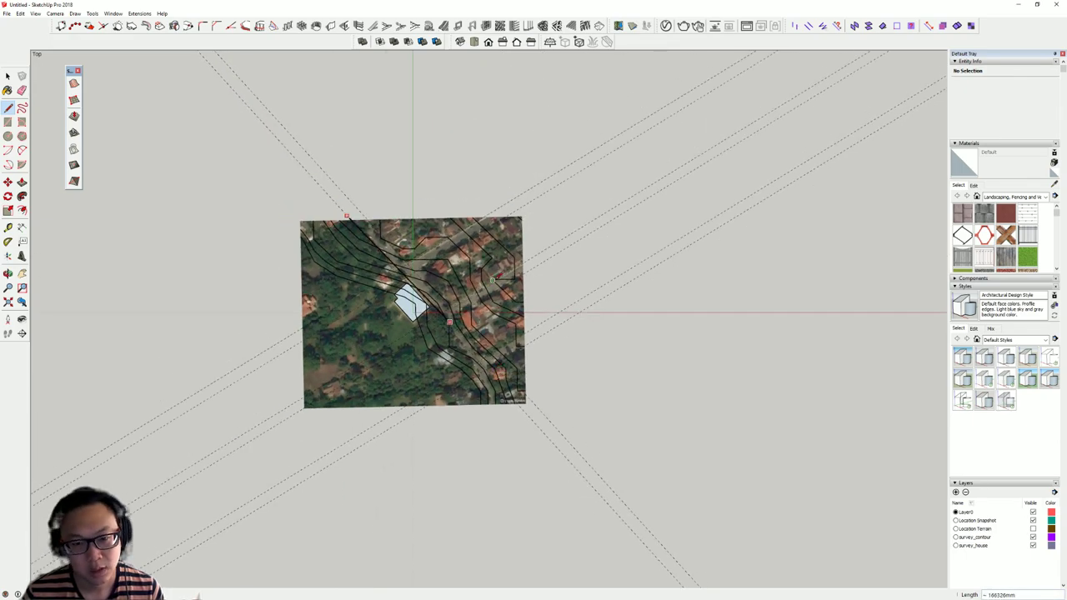
left_click(626, 323)
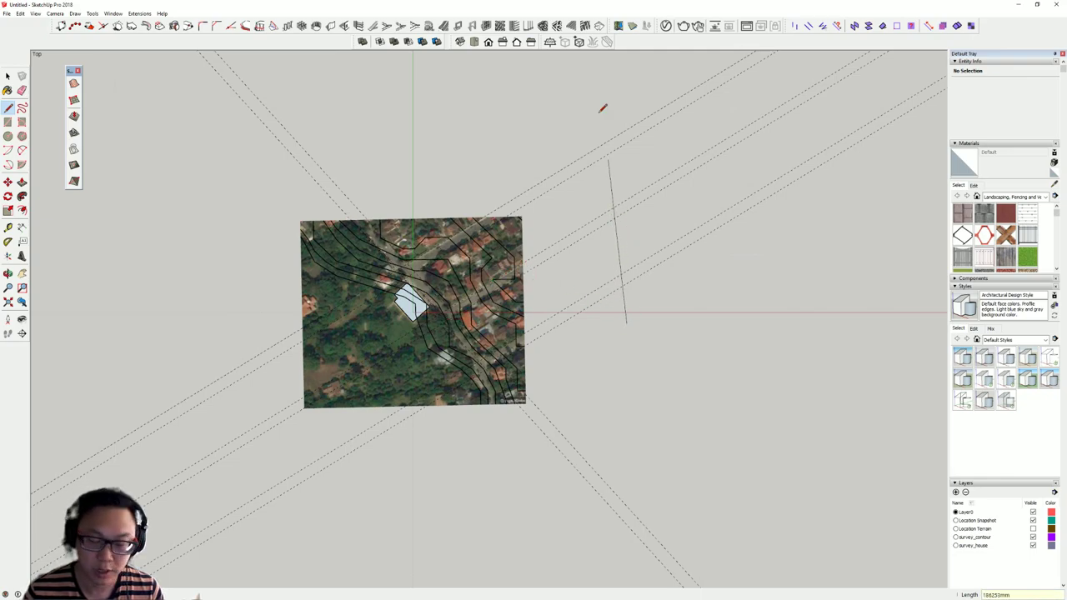
key("Escape")
Erase all the road guide lines and the stray line beside the aerial image
key("e")
mouse_move(605, 164)
left_mouse_down()
mouse_move(598, 286)
mouse_move(530, 453)
left_mouse_up()
scroll(403, 306, "up", 2)
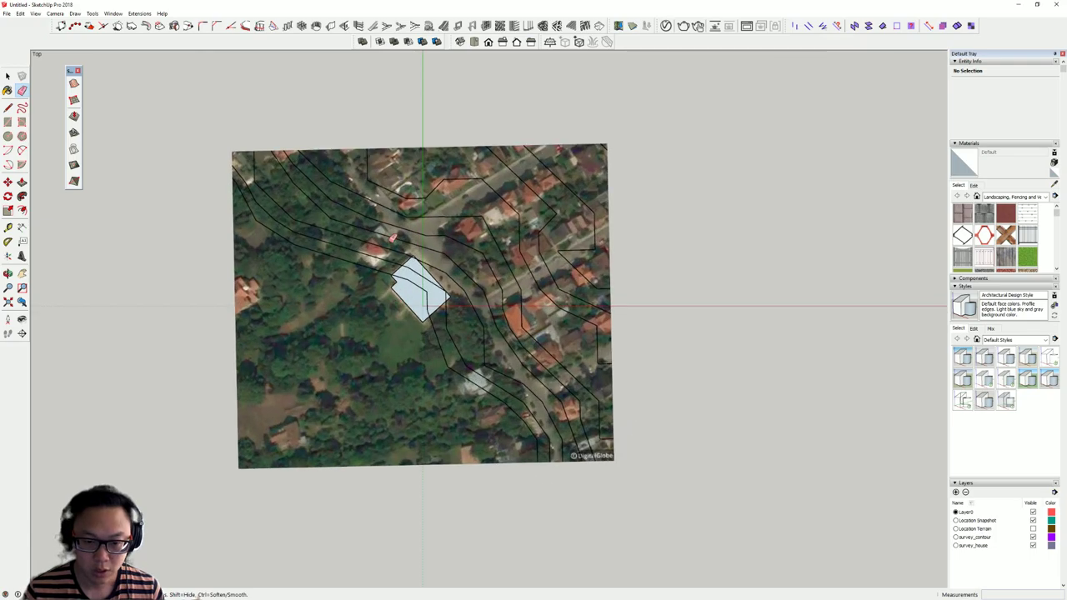
Assign the contour line group to its survey layer
left_click(1033, 529)
key("space")
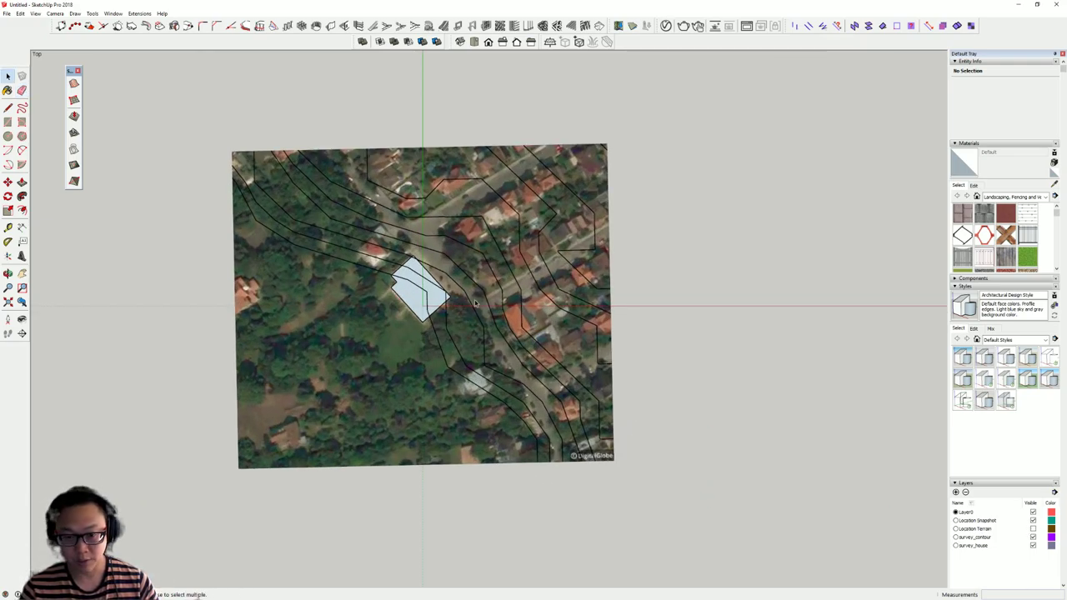
left_click(470, 300)
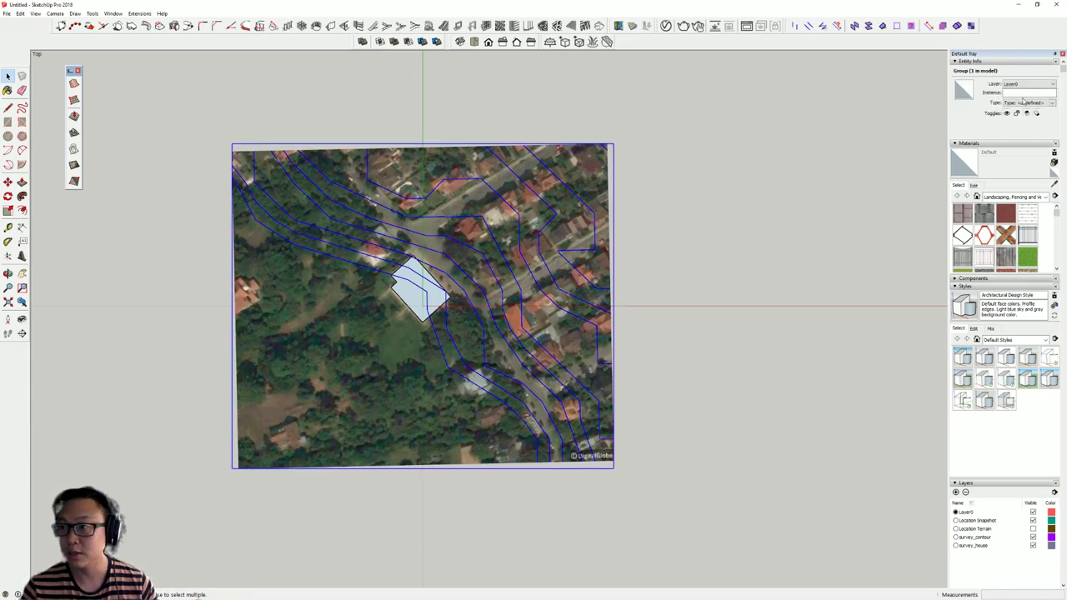
left_click(1032, 84)
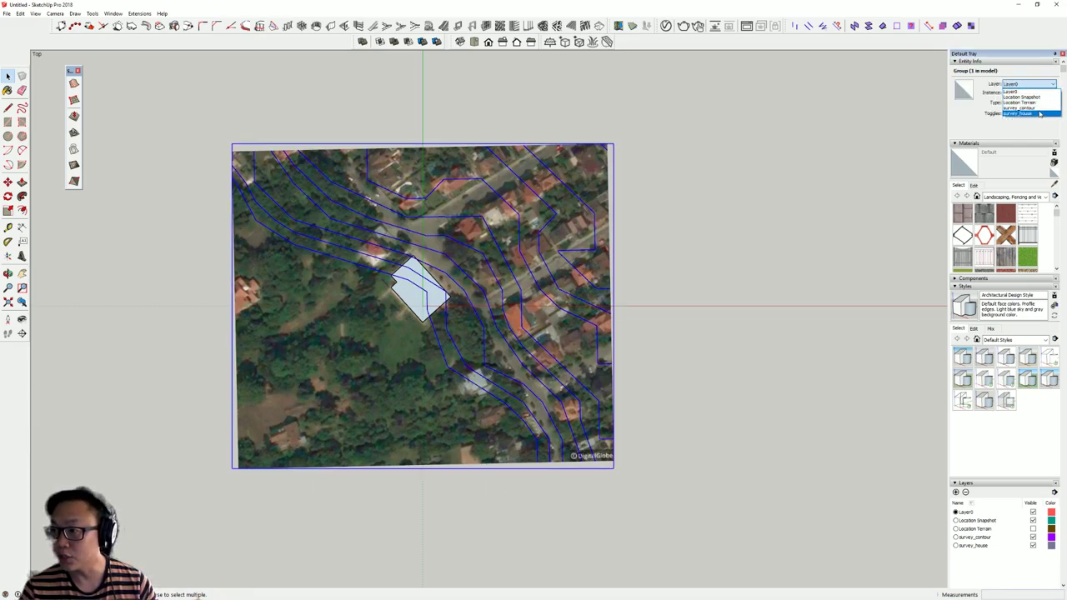
left_click(1040, 114)
left_click(727, 305)
Group the villa footprint's face and edges and assign the group to the survey_house layer
left_click(409, 302)
right_click(408, 302)
left_click(464, 364)
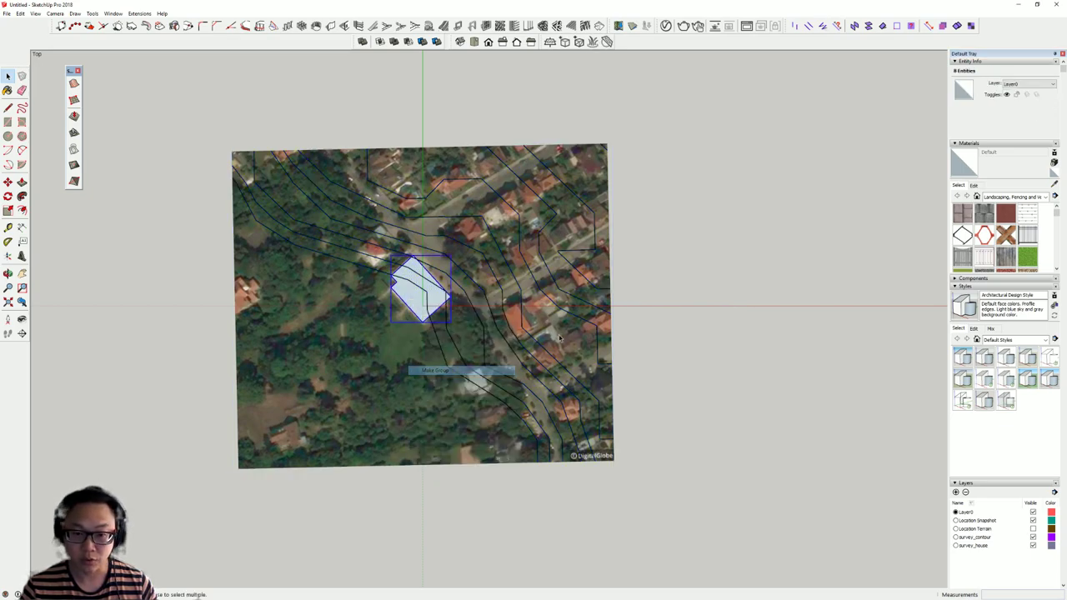
left_click(1025, 85)
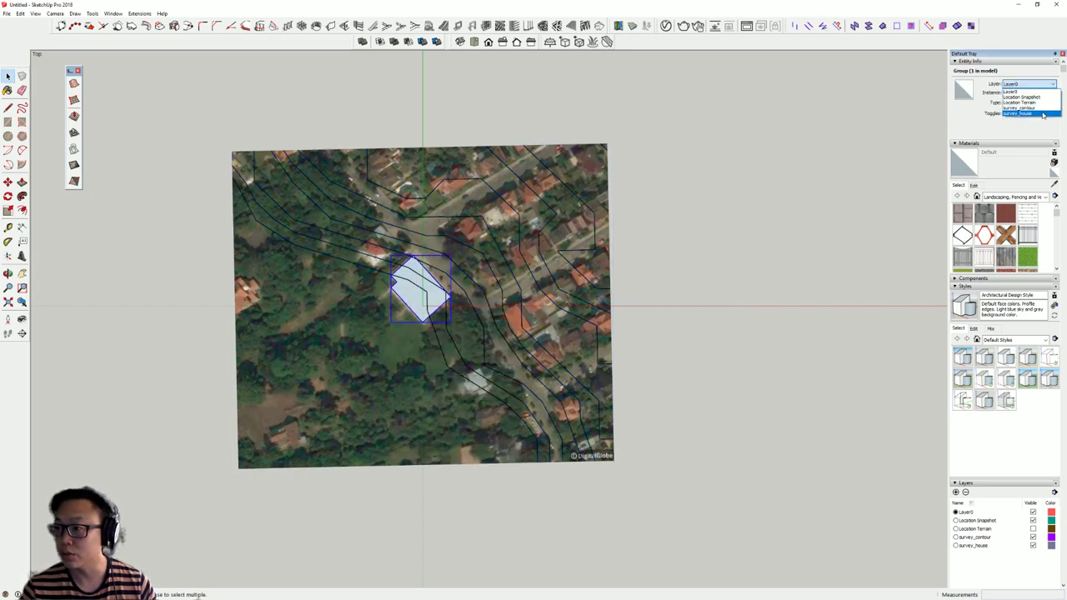
left_click(1046, 113)
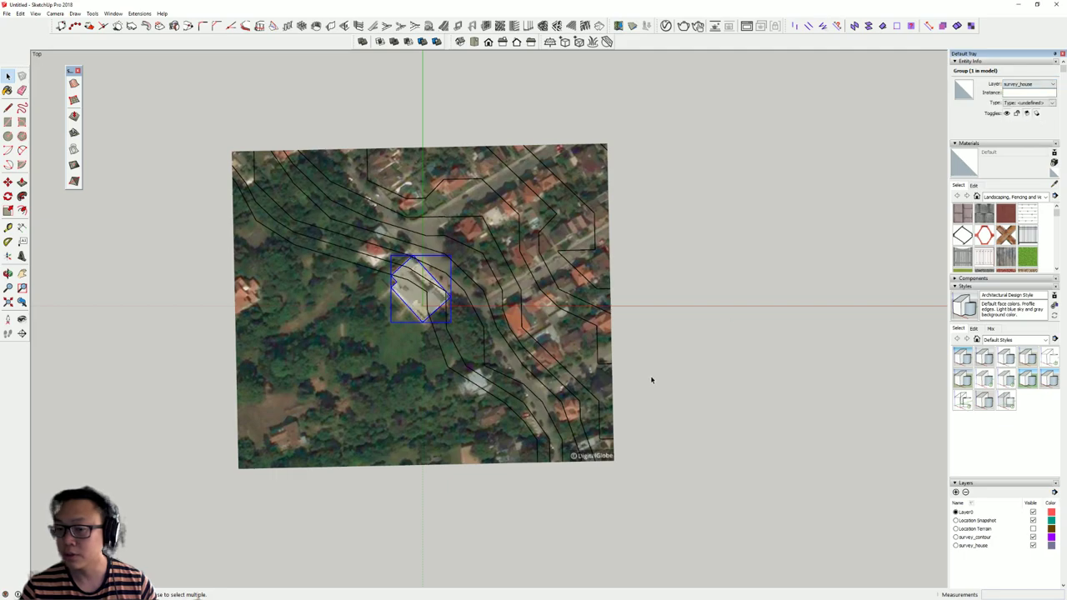
Assign all the geometry inside the villa footprint group to the survey_house layer
scroll(412, 356, "up", 2)
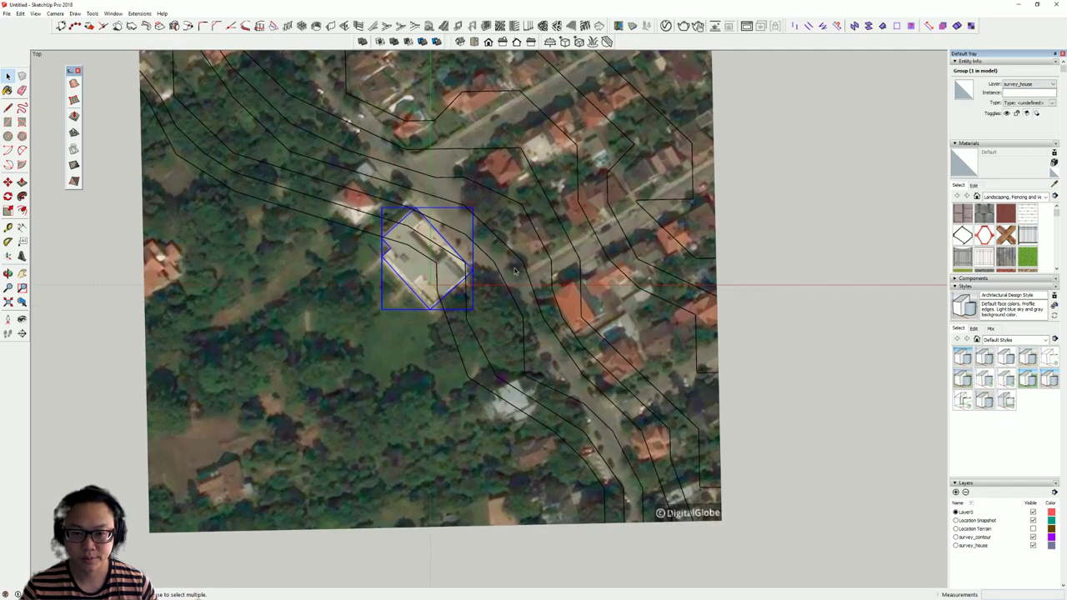
triple_click(417, 274)
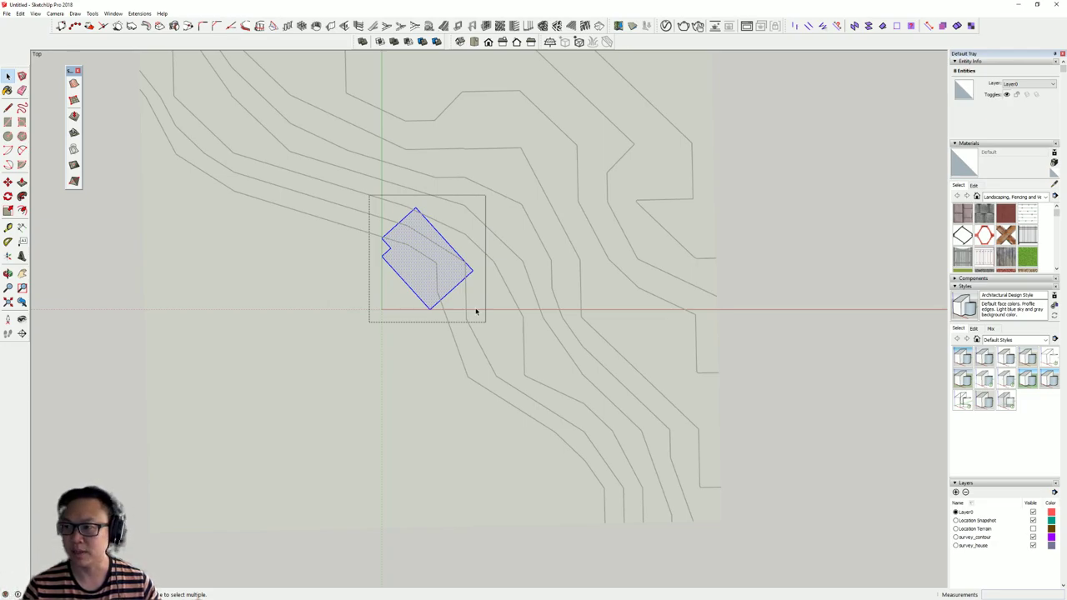
left_click(1045, 85)
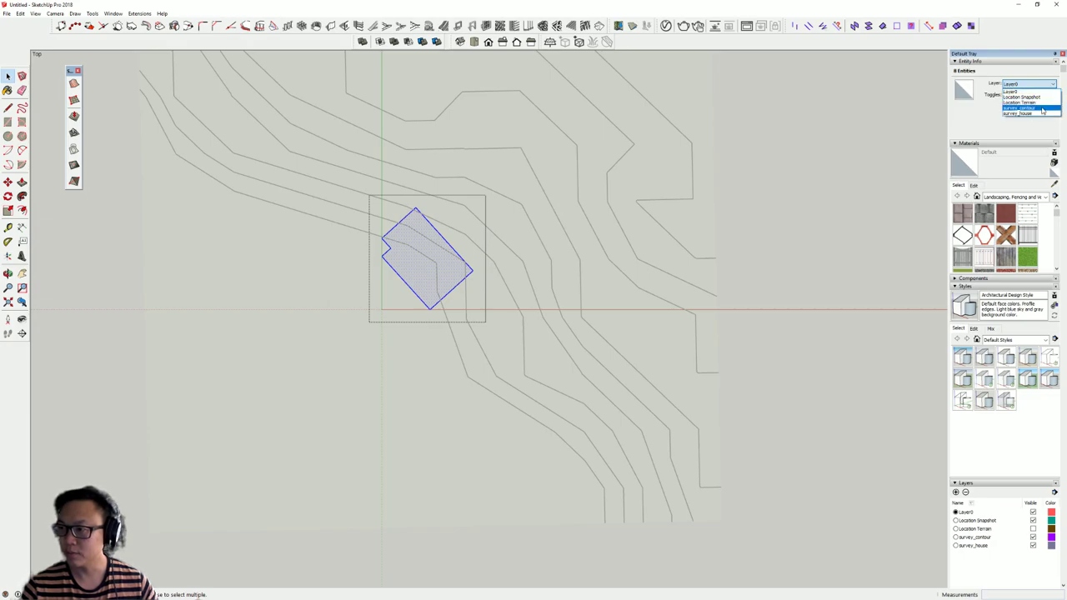
left_click(1037, 114)
left_click(874, 206)
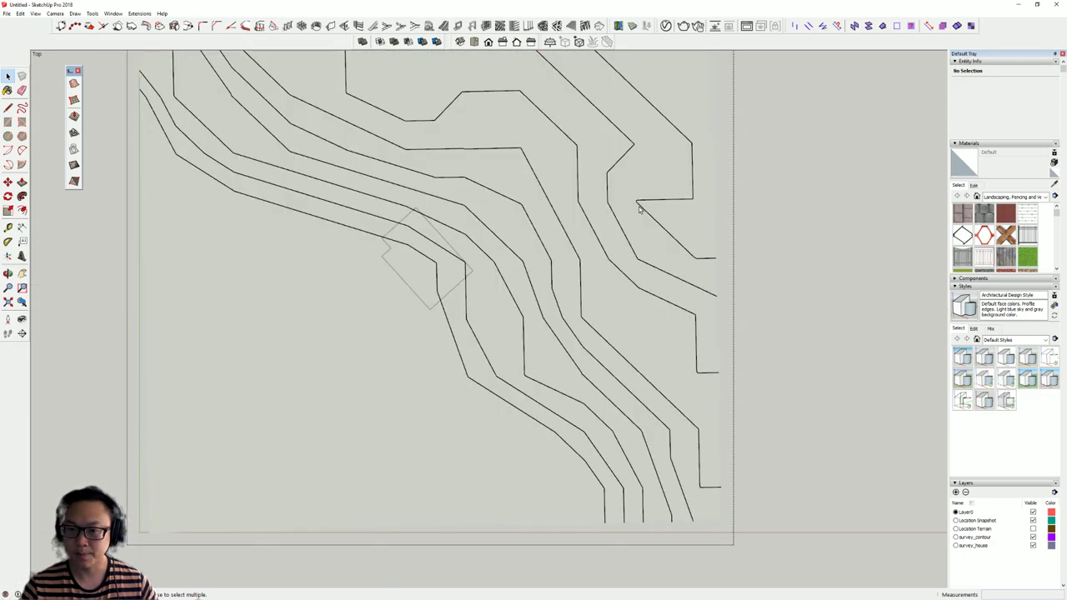
Set the layer of all the contour lines inside their group
left_click(636, 207)
triple_click(637, 207)
left_click(1038, 87)
left_click(1019, 93)
left_click(786, 266)
Hide the Location Snapshot layer so that only the contours and villa footprint are displayed
scroll(719, 279, "down", 3)
middle_click_drag(703, 280, 500, 331, "shift")
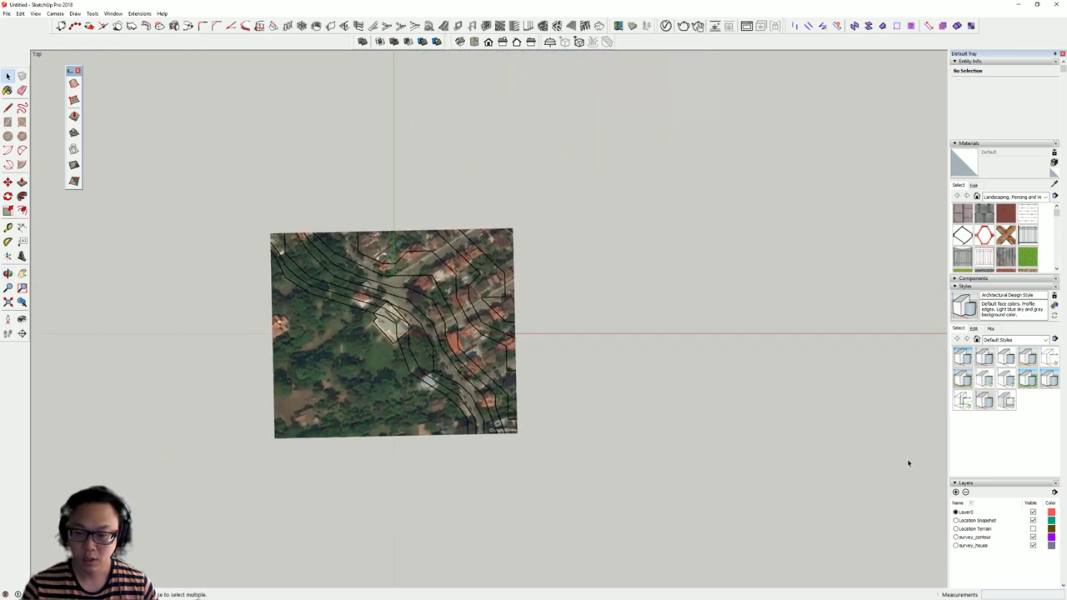
left_click(1033, 520)
scroll(377, 314, "up", 2)
middle_click_drag(379, 312, 442, 313, "shift")
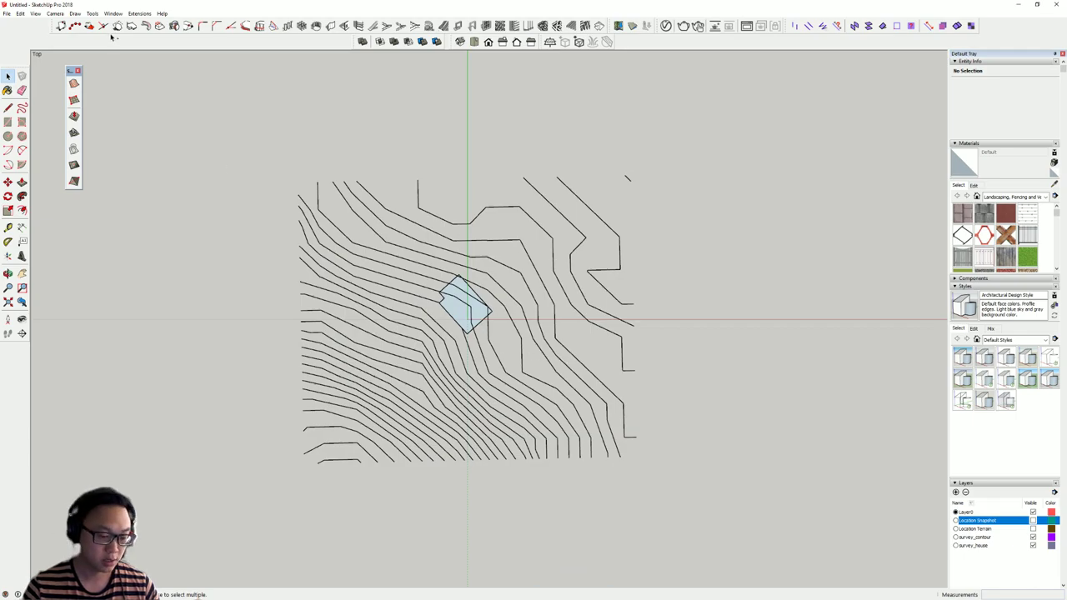
Set up a 2D graphic export as an AutoCAD DWG file named survey in the MIES_Villa Tugendhat folder
left_click(8, 14)
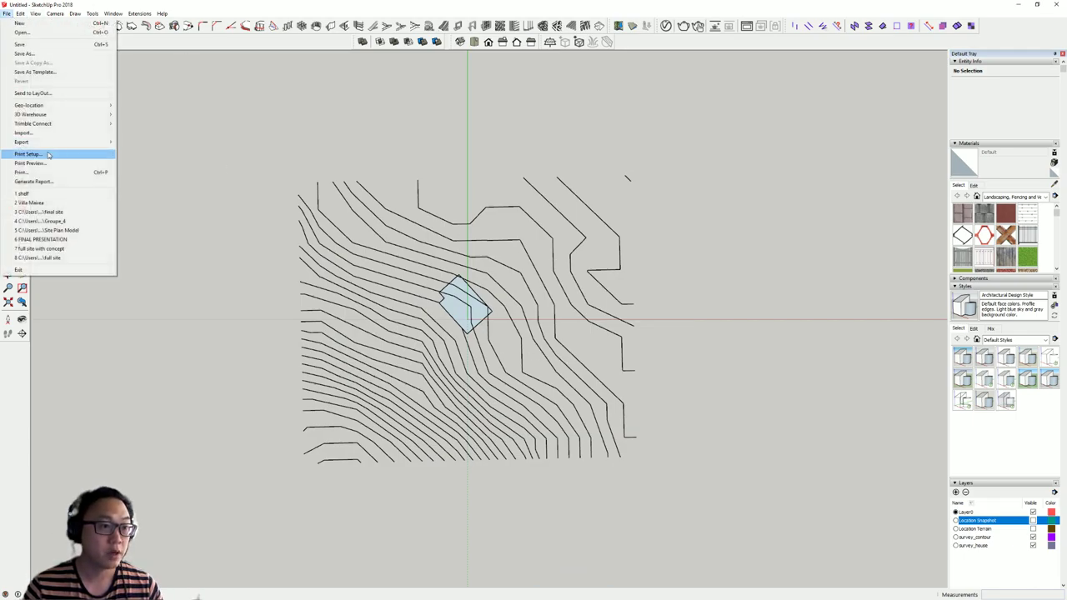
mouse_move(59, 143)
left_click(180, 152)
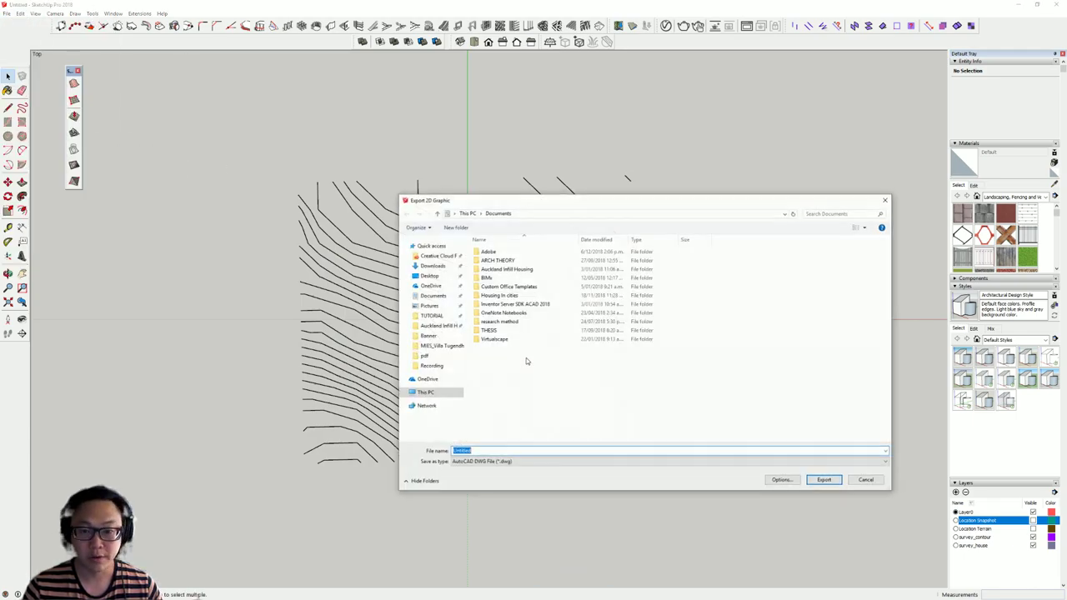
left_click(442, 345)
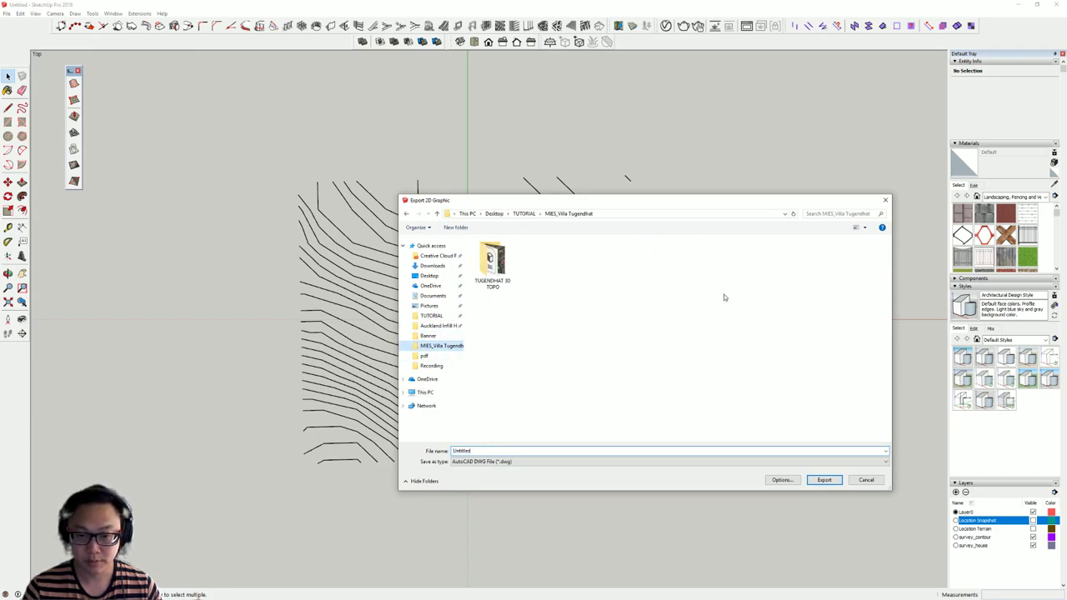
double_click(490, 452)
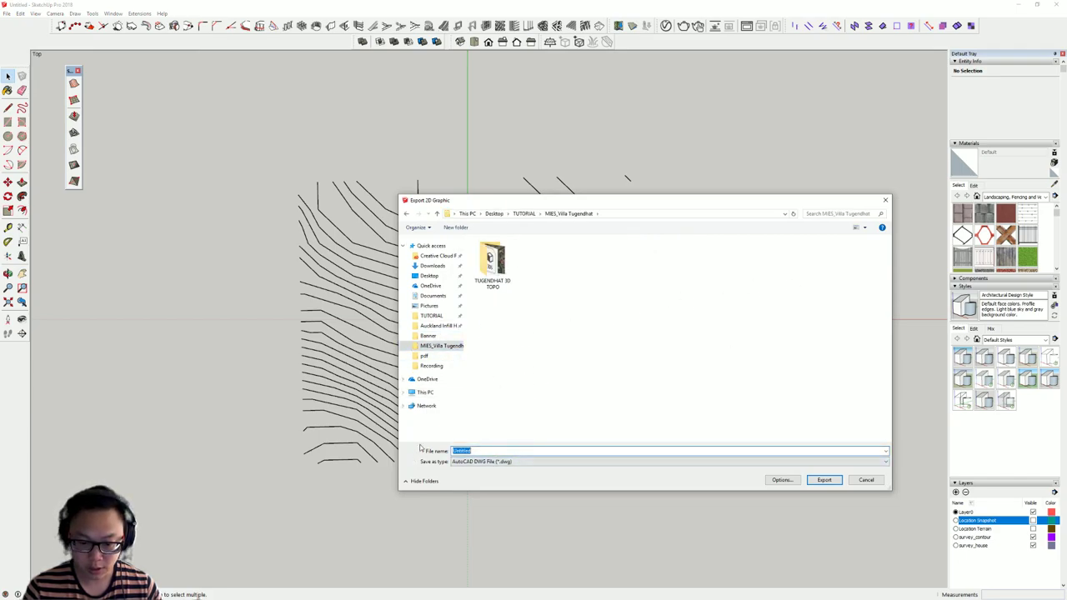
type("survey")
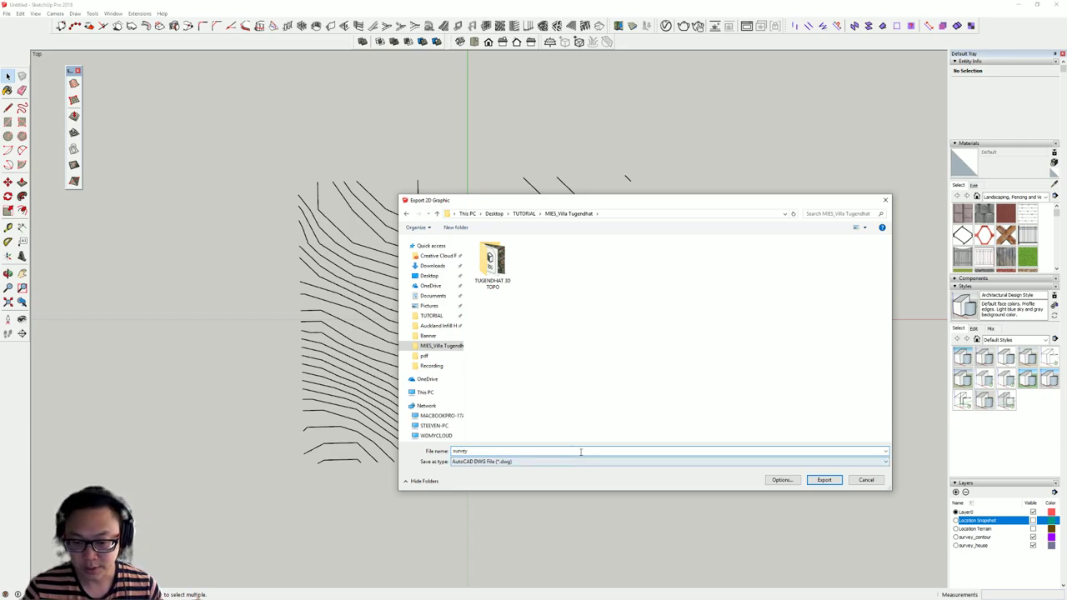
Accept the DWG hidden line options at full scale 1:1 and export the drawing
left_click(781, 481)
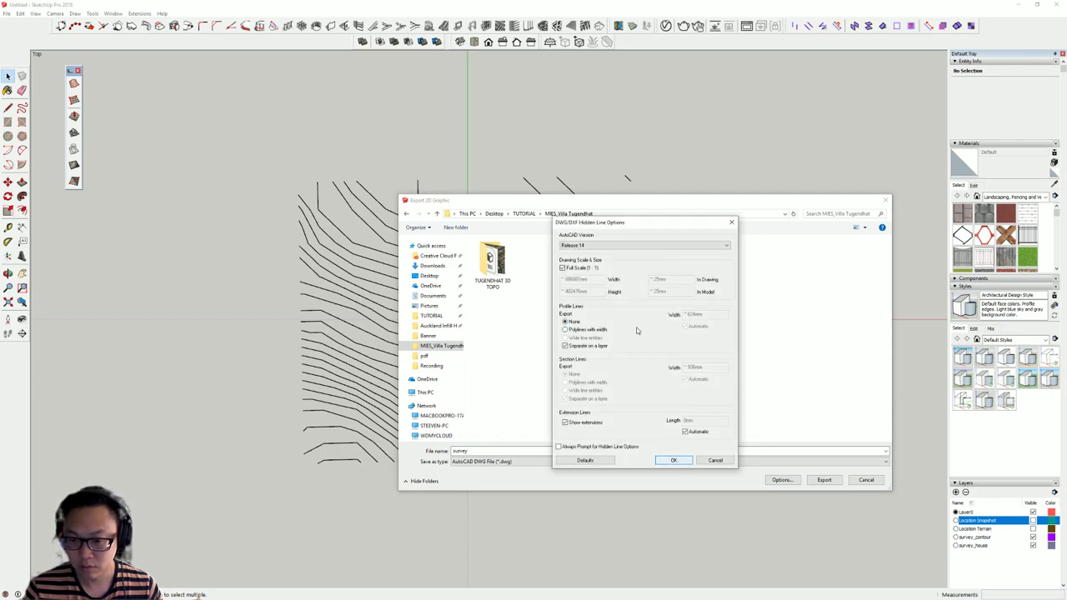
left_click(674, 460)
left_click(824, 480)
left_click(560, 322)
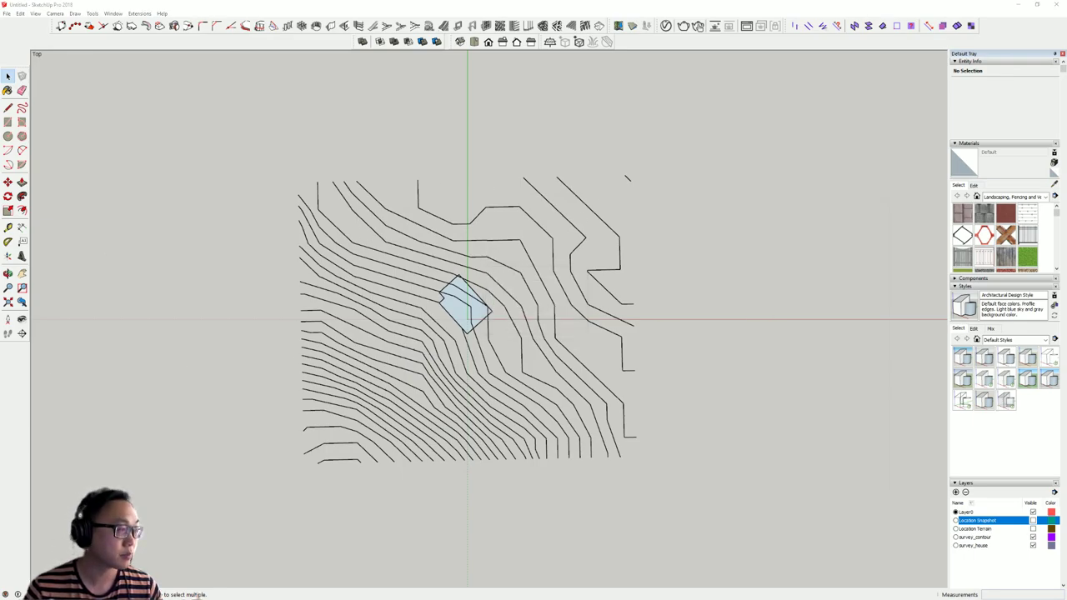
Switch to Archicad, open the W-01 SURVEY worksheet and choose the survey DWG as an external drawing
key("alt+Tab")
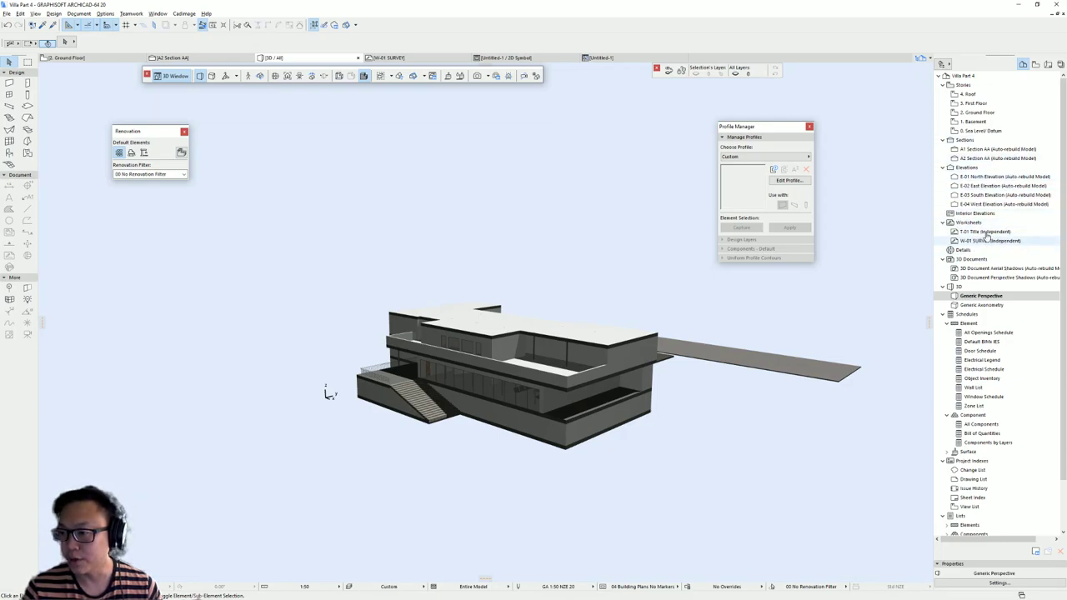
double_click(992, 241)
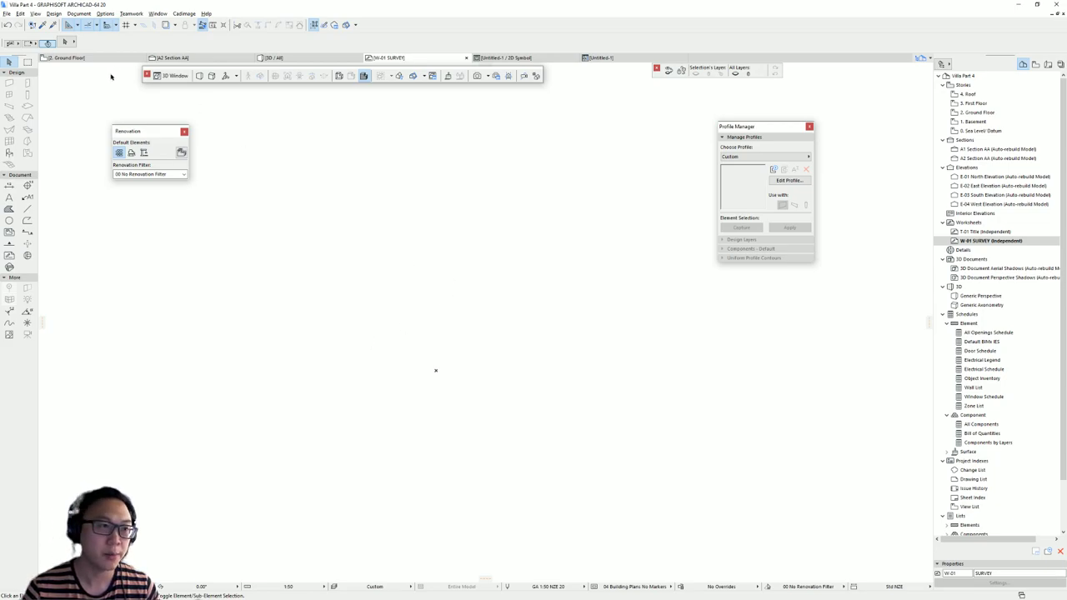
left_click(6, 13)
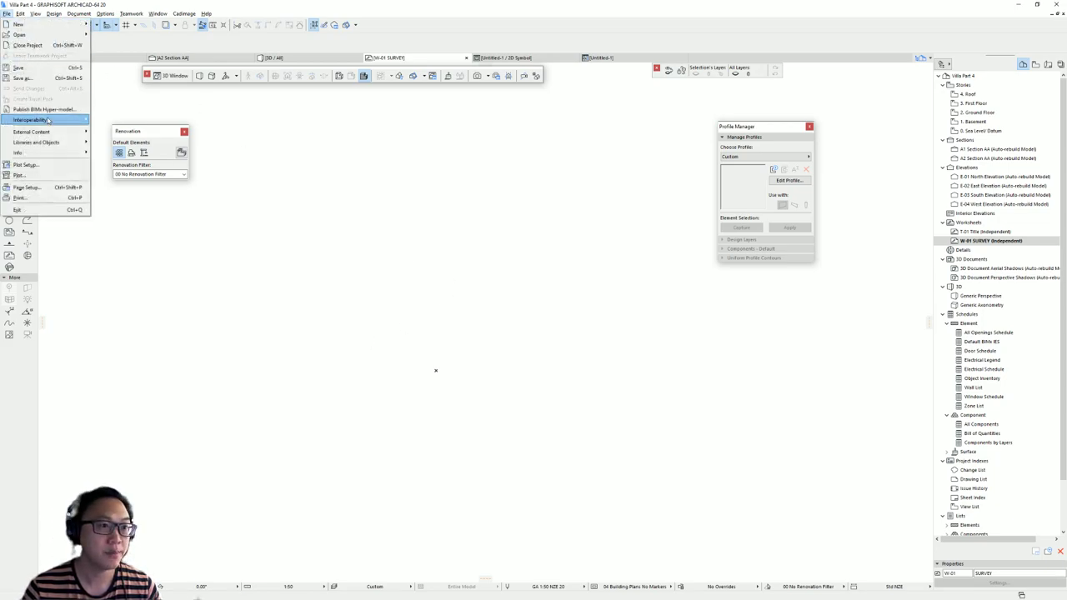
mouse_move(53, 132)
left_click(133, 164)
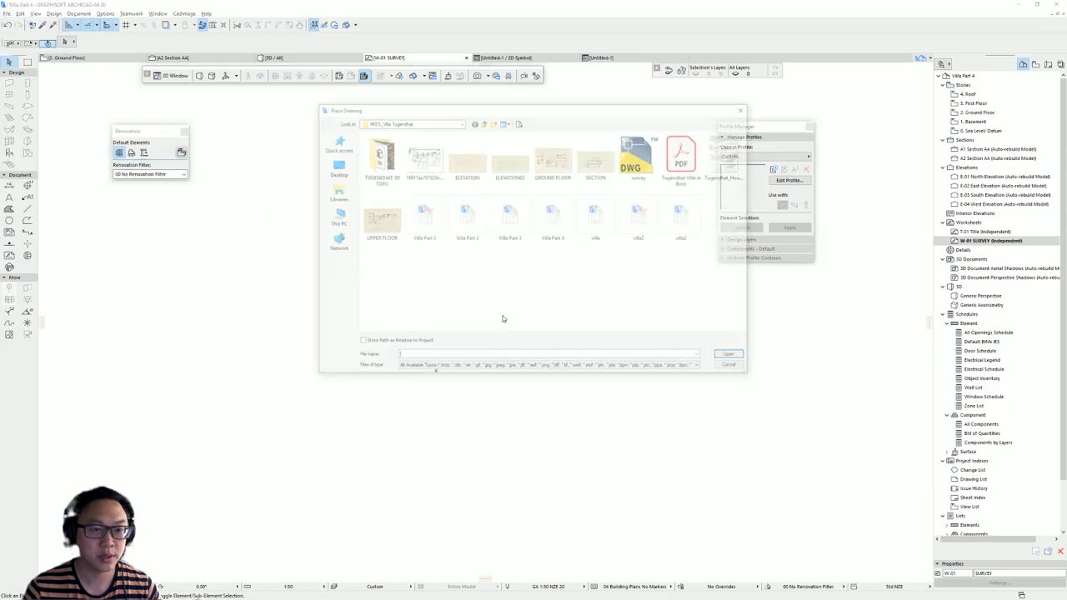
double_click(638, 167)
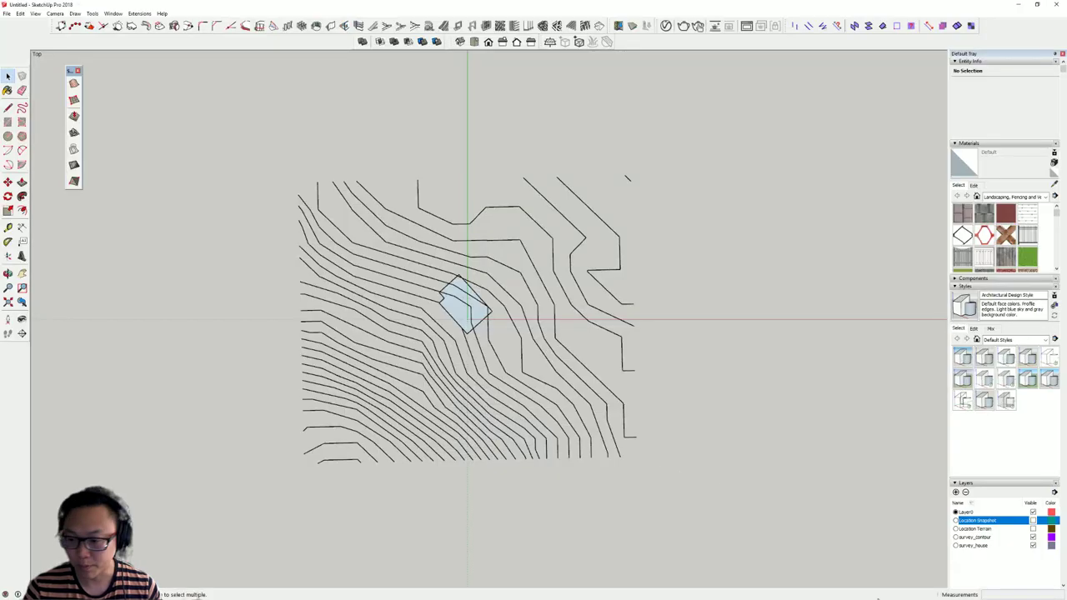
Check SketchUp's Model Info and place the survey drawing at the Archicad worksheet's origin with 1 millimeter as the drawing unit
left_click(115, 14)
left_click(130, 56)
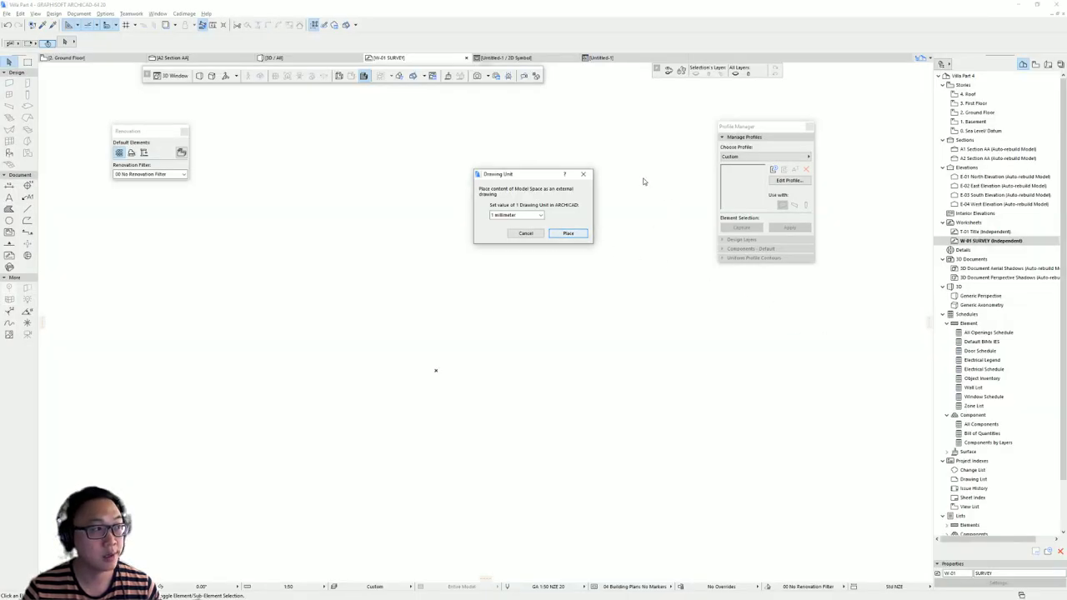
left_click(571, 234)
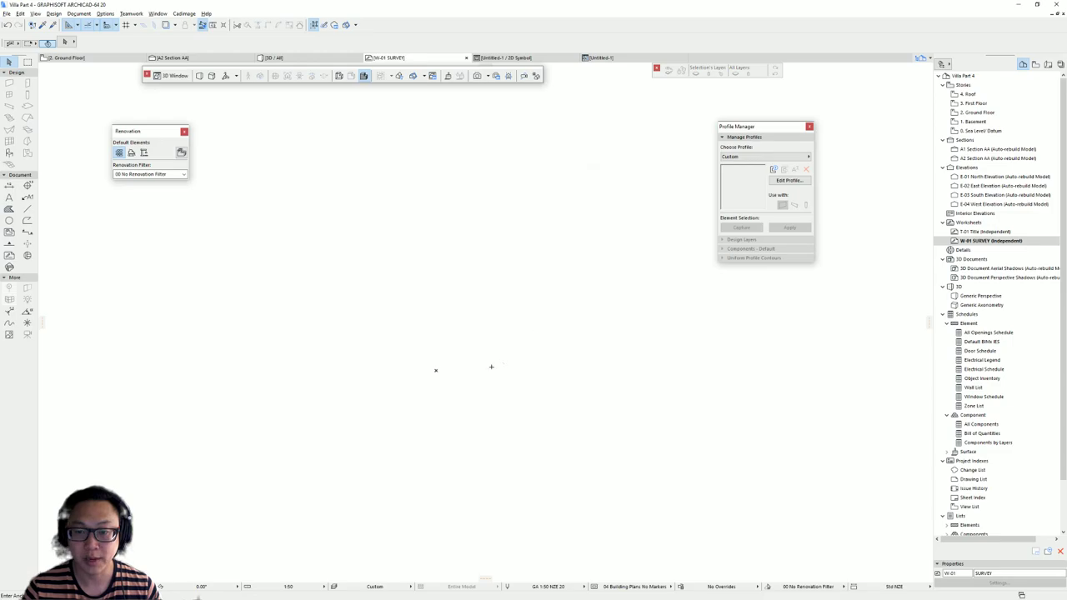
left_click(435, 370)
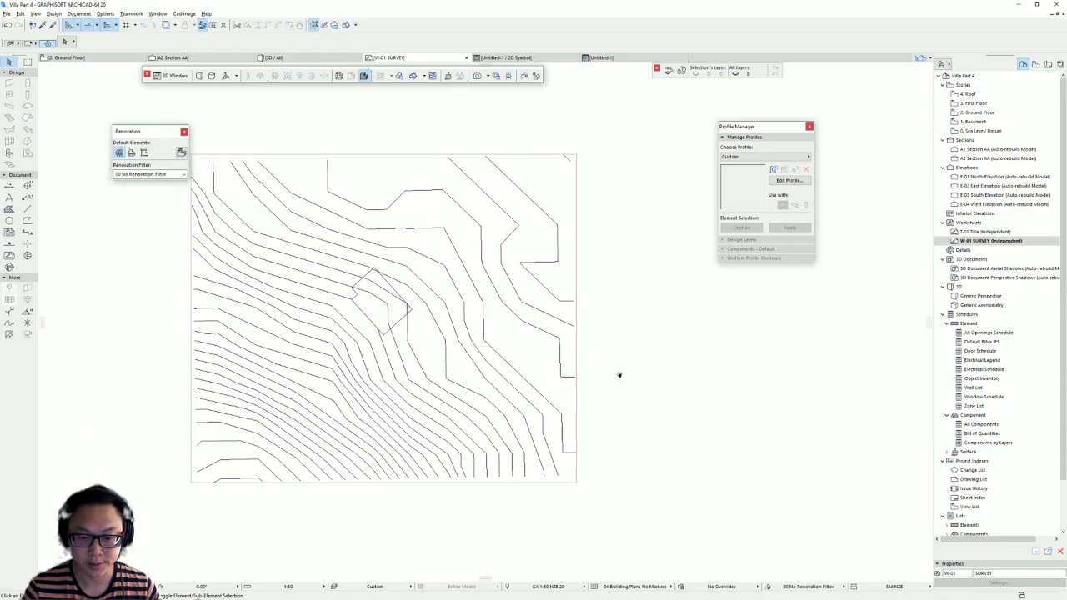
Explode the placed survey drawing into the current view with embedded layers imported and without keeping the original elements
left_click(542, 338)
middle_click_drag(494, 332, 524, 367)
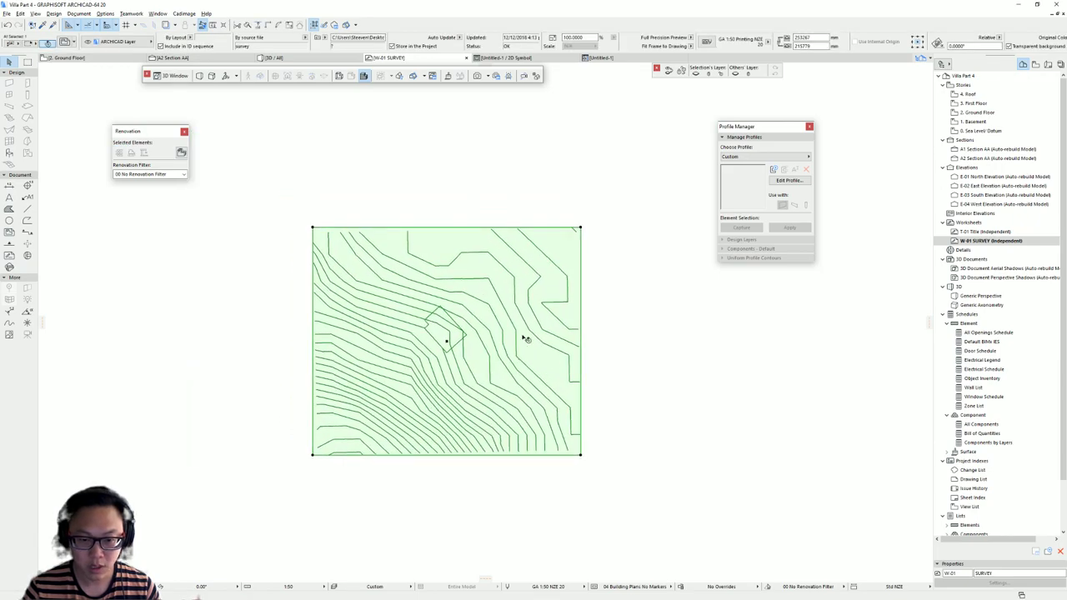
right_click(540, 303)
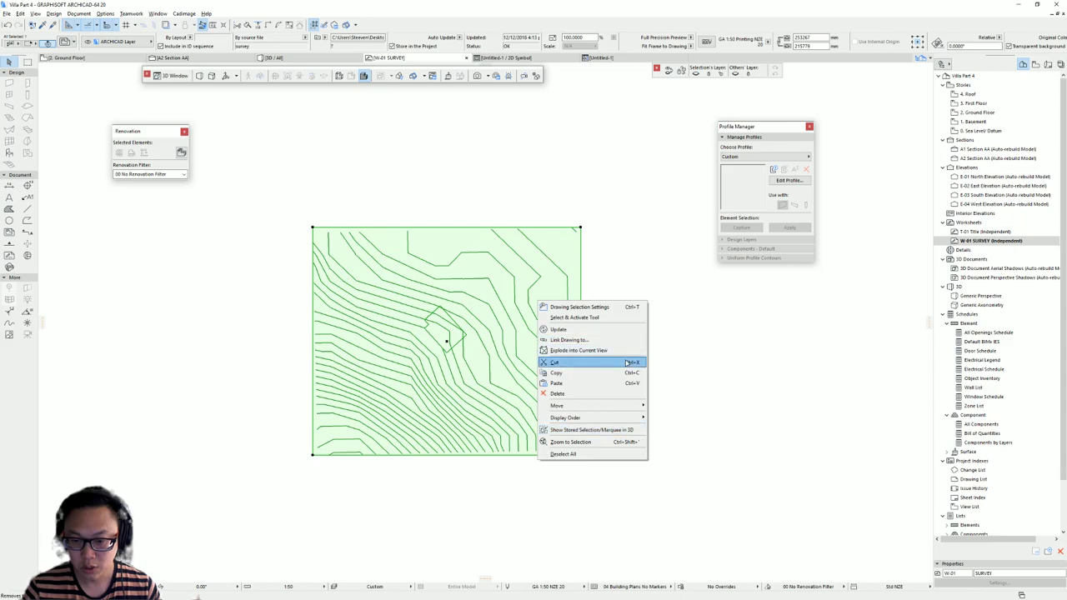
left_click(629, 352)
left_click(607, 203)
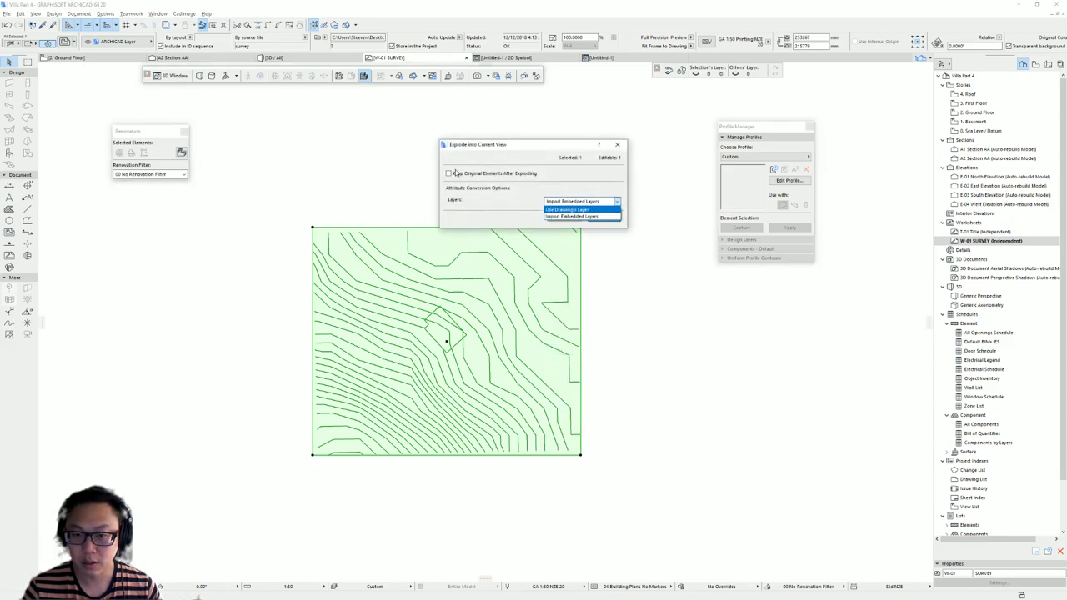
left_click(501, 178)
left_click(602, 203)
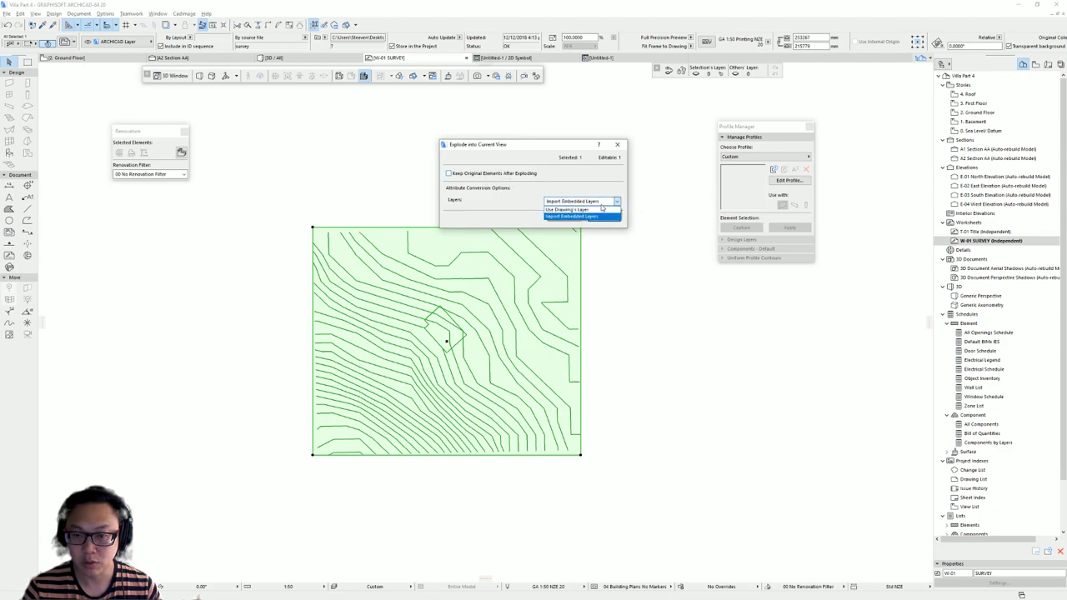
left_click(600, 217)
left_click(605, 217)
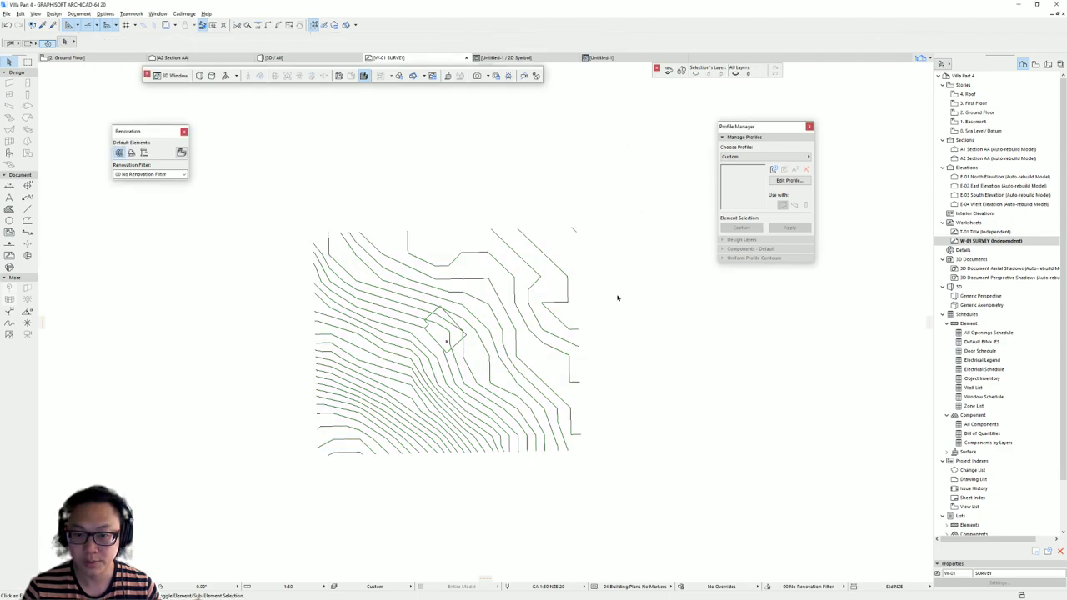
Check which layer the exploded villa footprint lines are assigned to
left_click(457, 324)
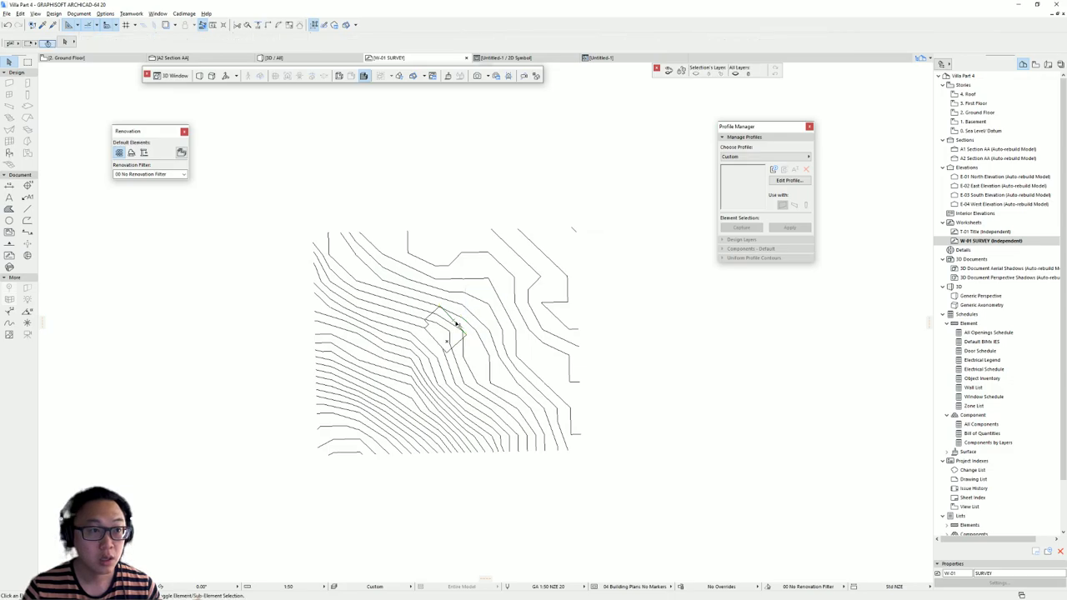
scroll(457, 323, "up", 3)
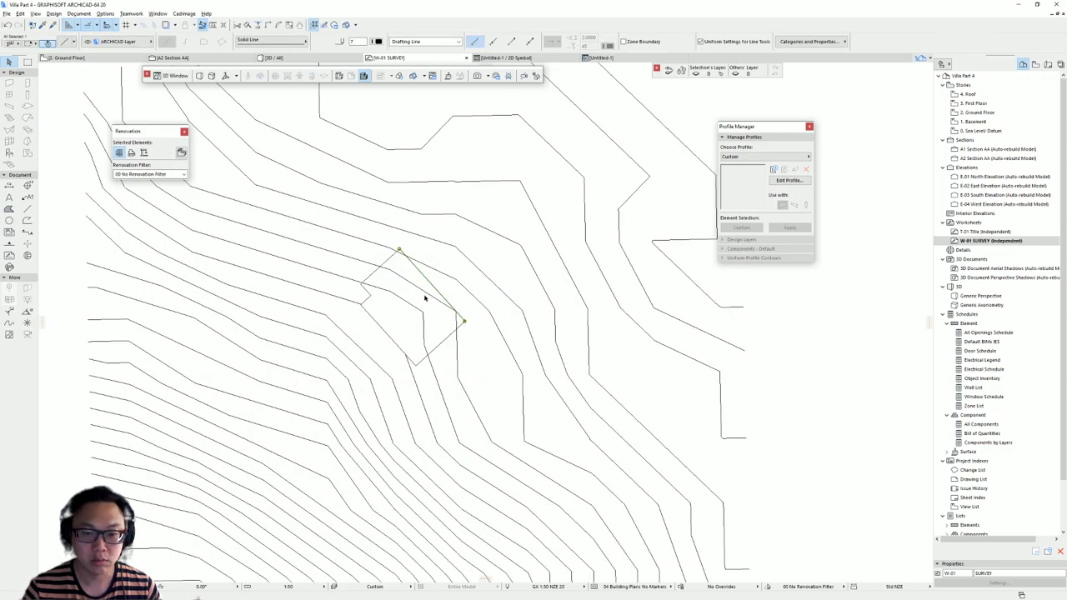
left_click(392, 261)
left_click(132, 43)
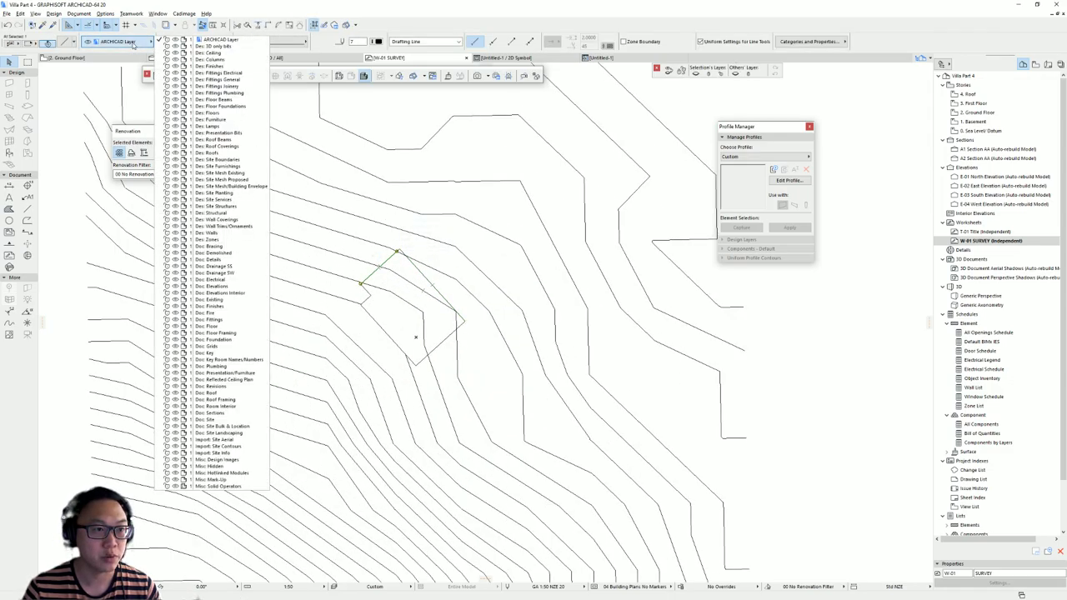
scroll(492, 333, "down", 5)
Undo the explode and explode the survey drawing into the current view again with Import Embedded Layers, without keeping the original elements
left_click(489, 326)
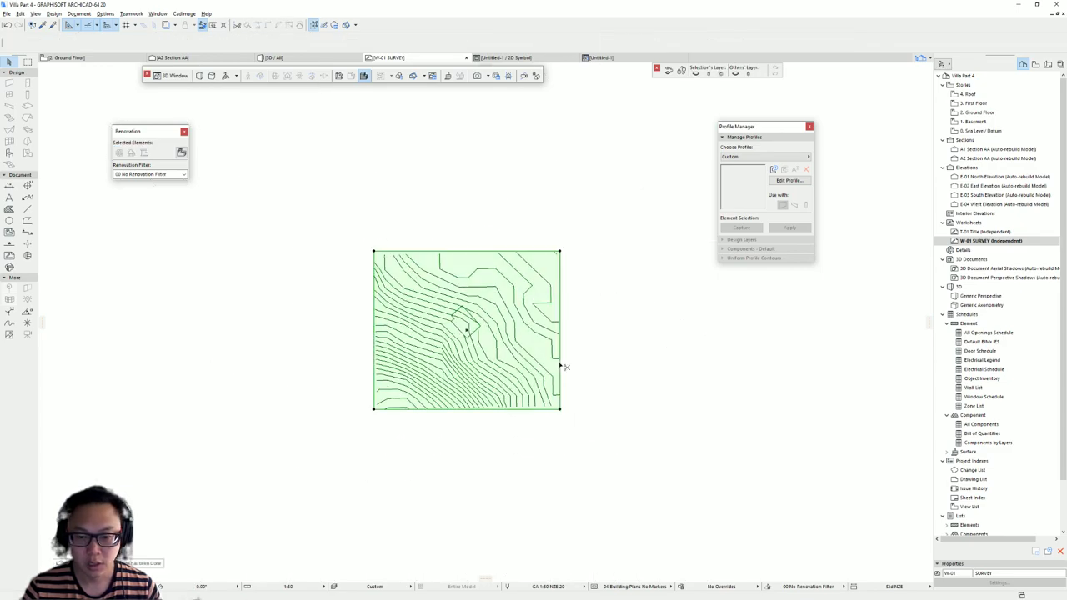
right_click(508, 291)
left_click(547, 339)
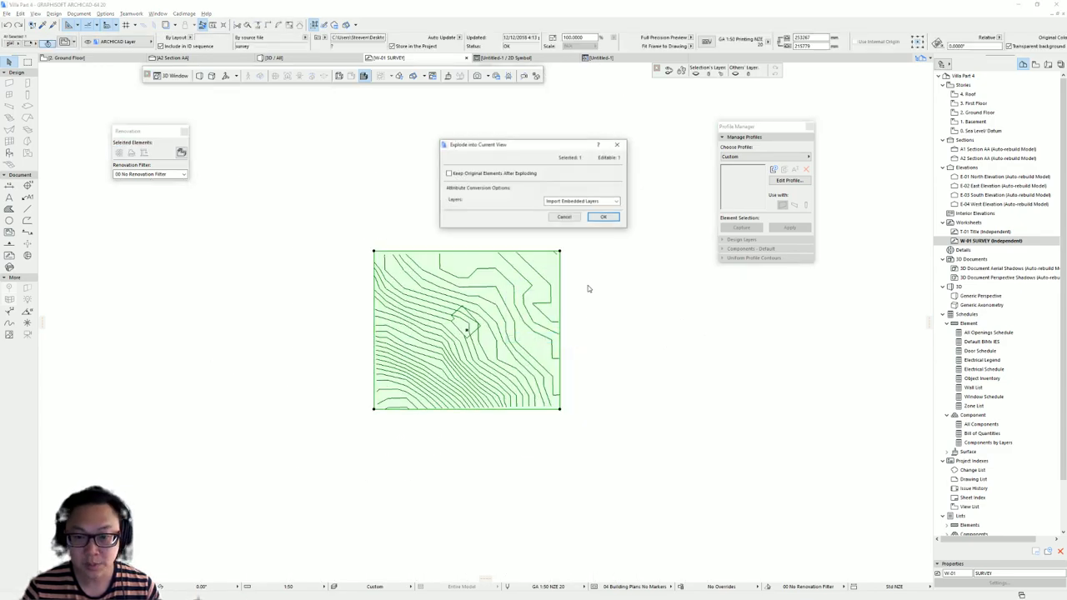
left_click(572, 202)
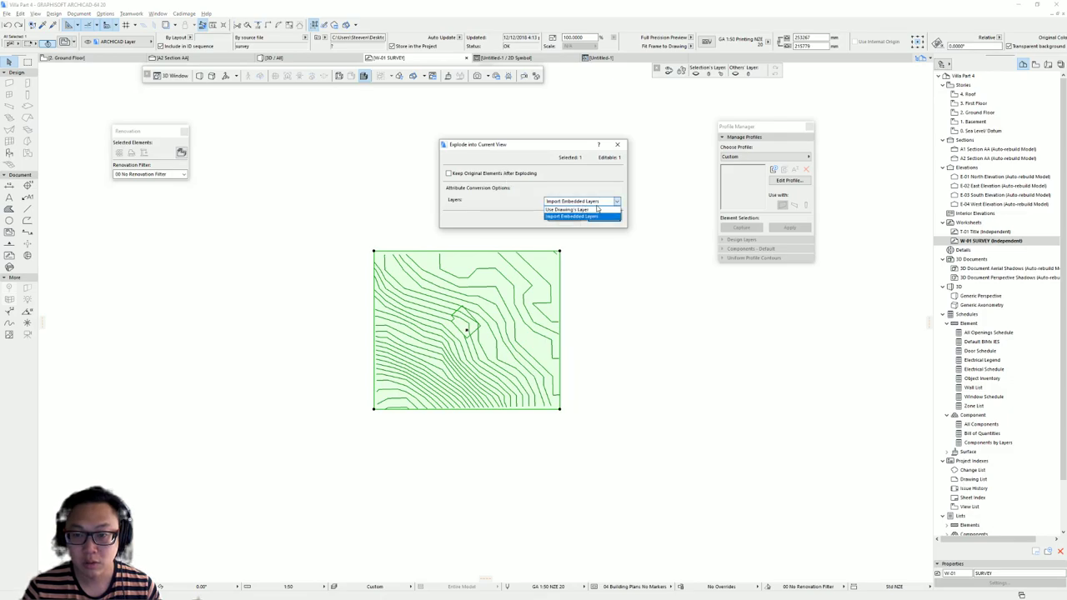
left_click(603, 212)
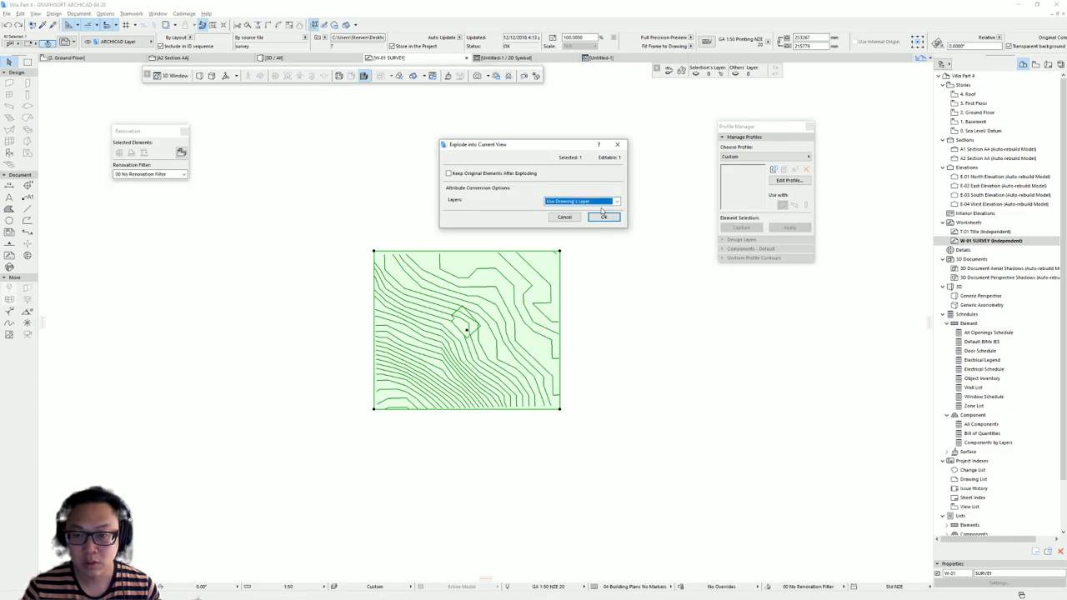
left_click(473, 174)
left_click(606, 203)
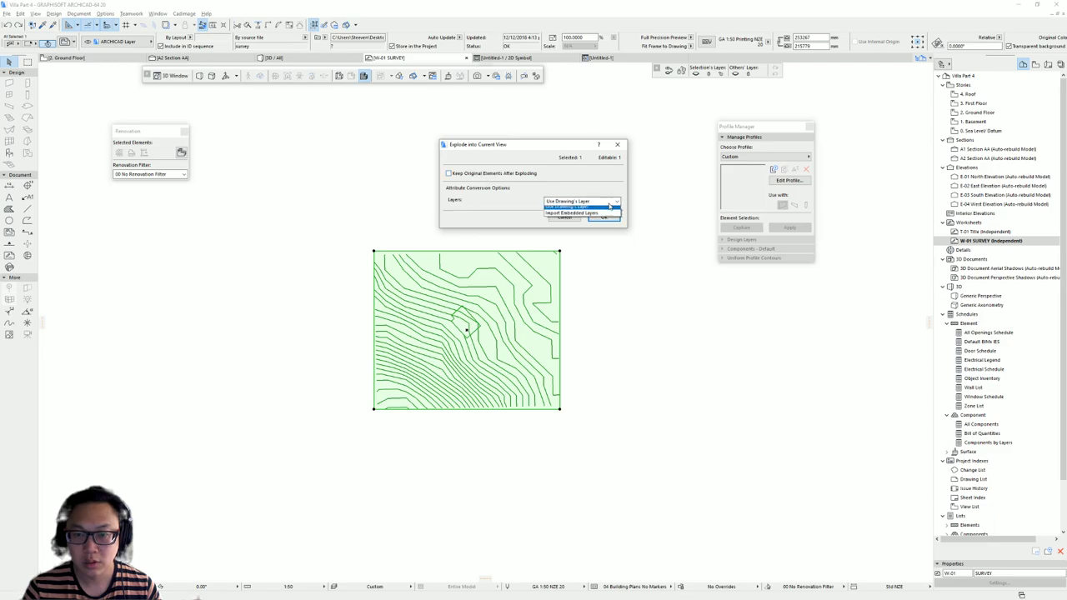
left_click(601, 216)
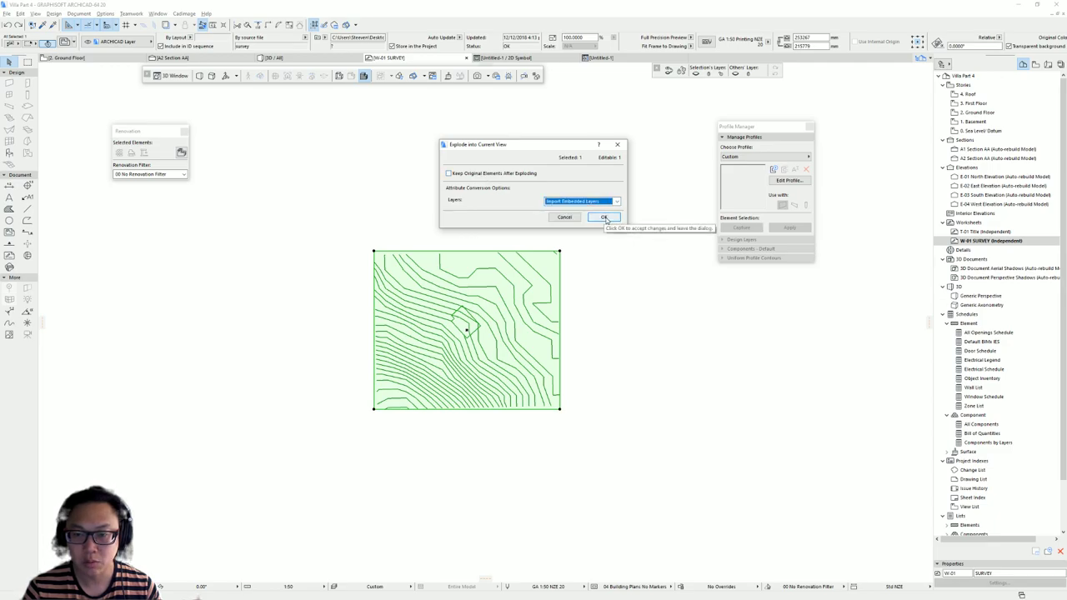
left_click(604, 218)
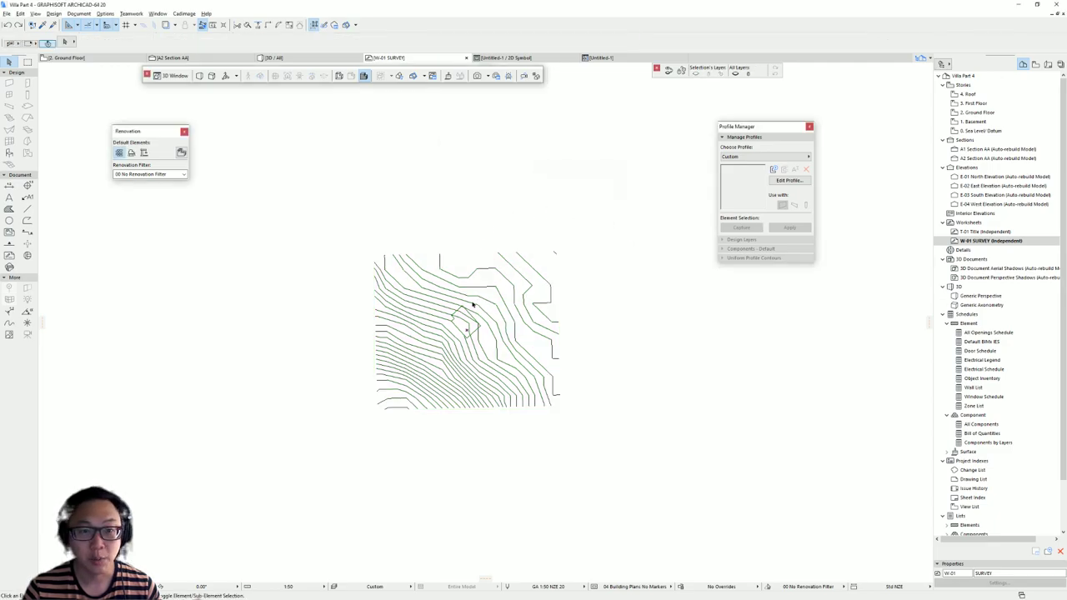
Examine the exploded contours and the individual edges of the villa footprint in the survey worksheet
scroll(484, 335, "up", 5)
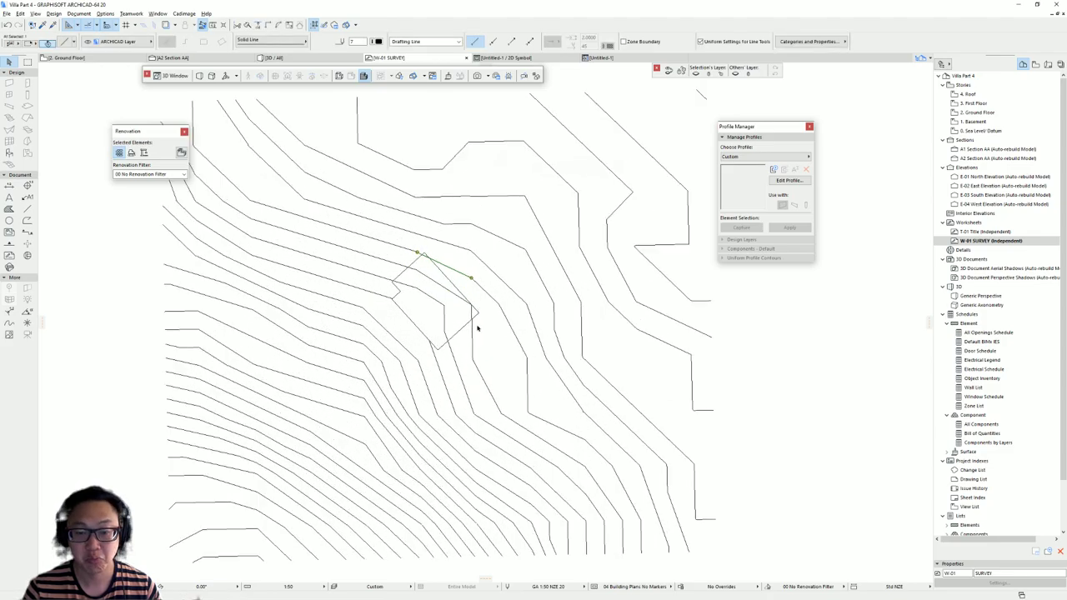
key("Escape")
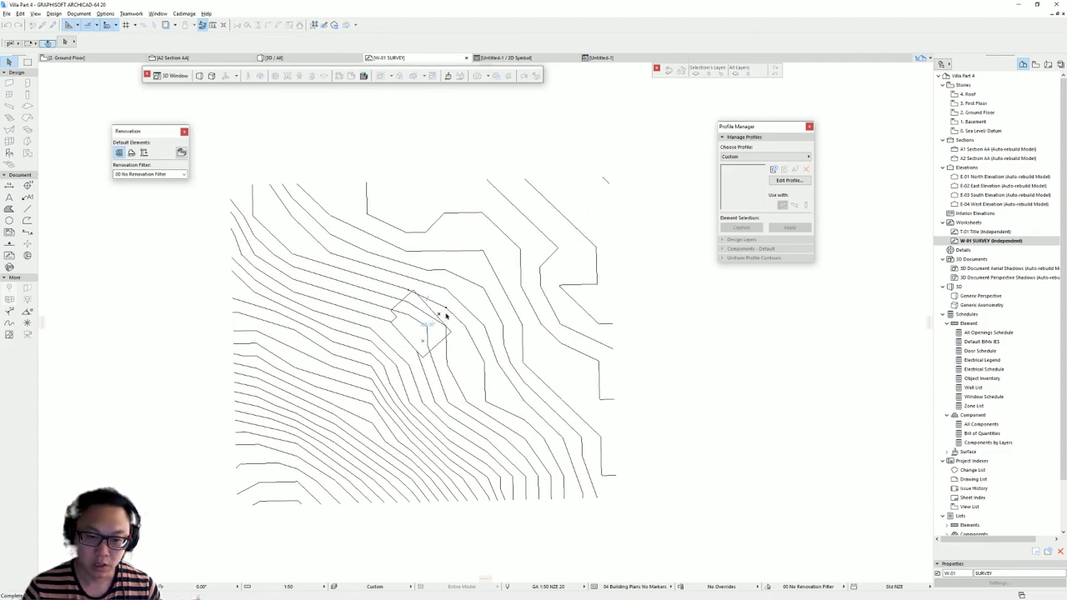
left_click(424, 305)
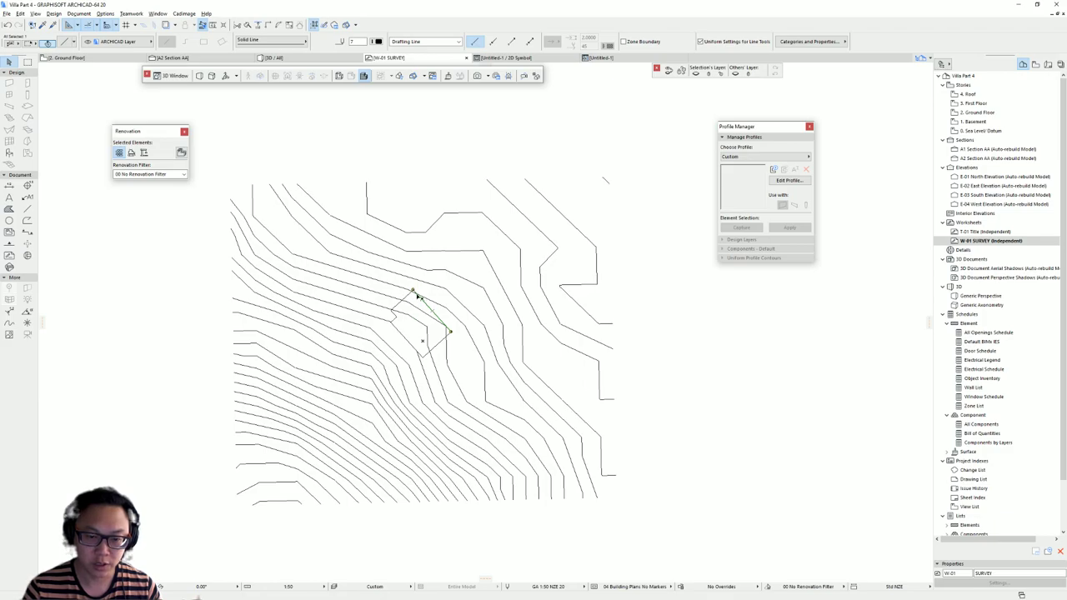
scroll(398, 313, "up", 3)
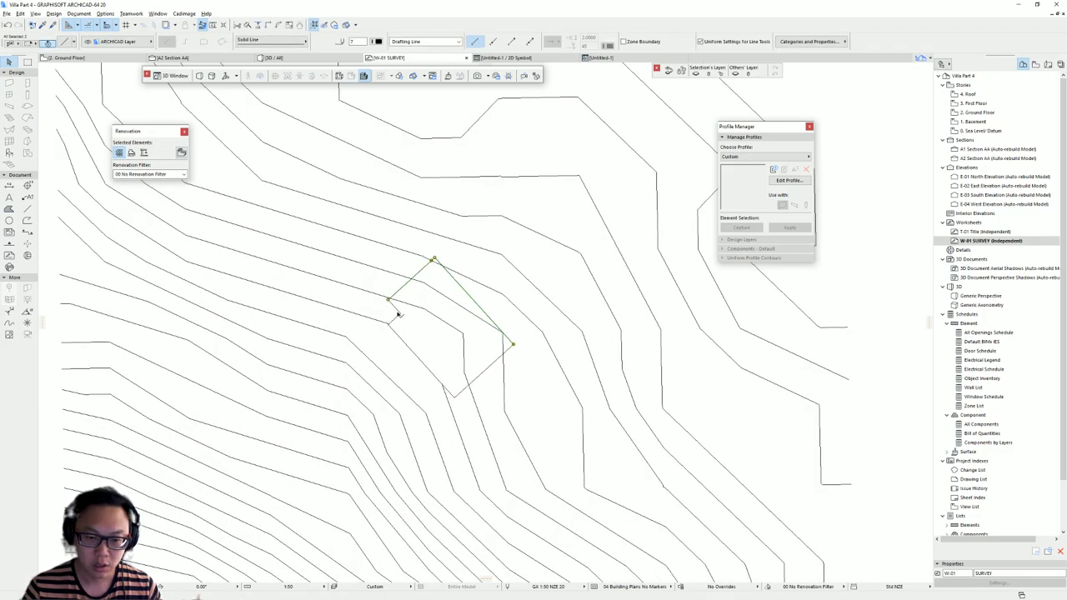
key("Escape")
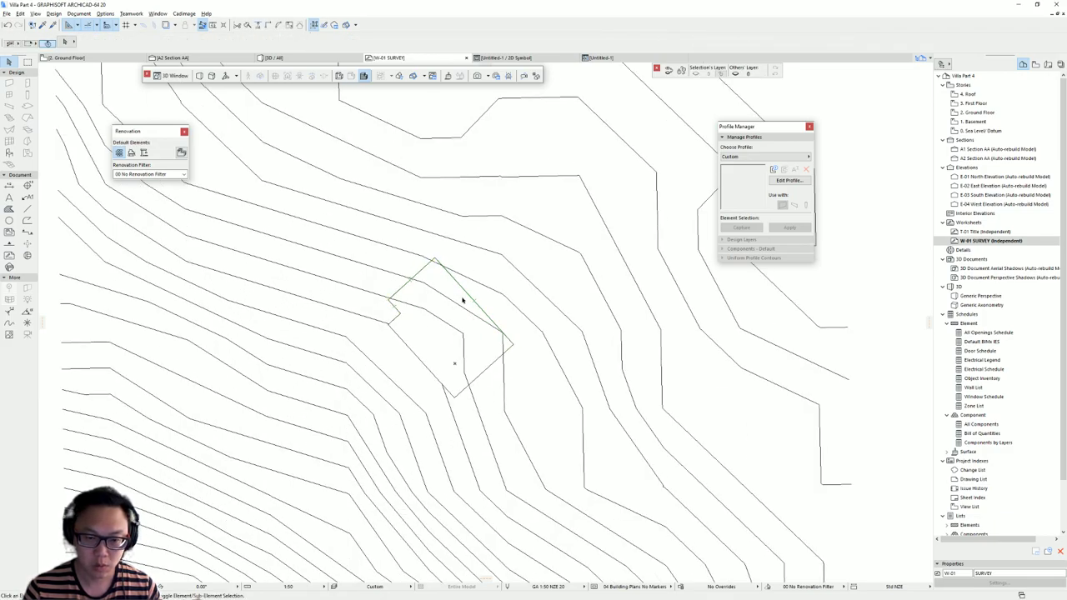
scroll(453, 334, "down", 4)
scroll(385, 317, "up", 3)
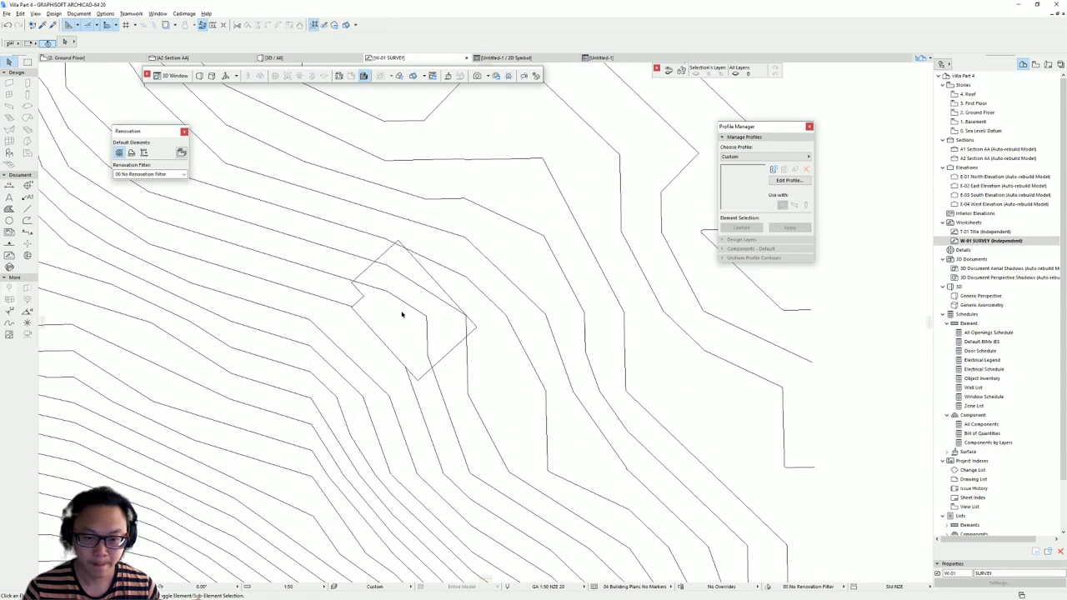
scroll(338, 301, "down", 6)
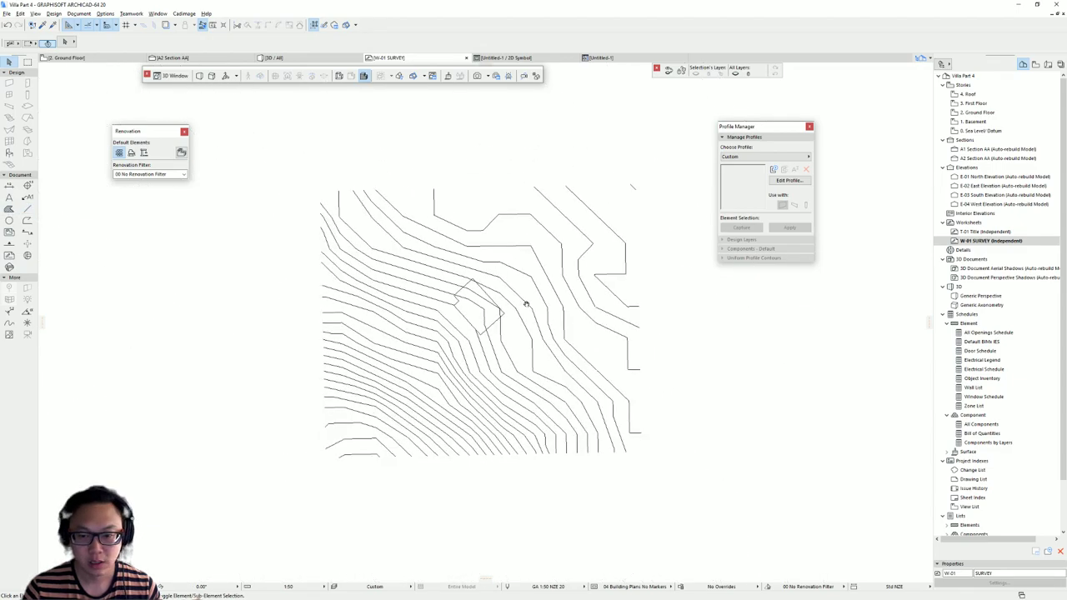
Copy all the exploded survey lines from the worksheet and paste them into the 0. Sea Level/ Datum story
left_click(318, 261)
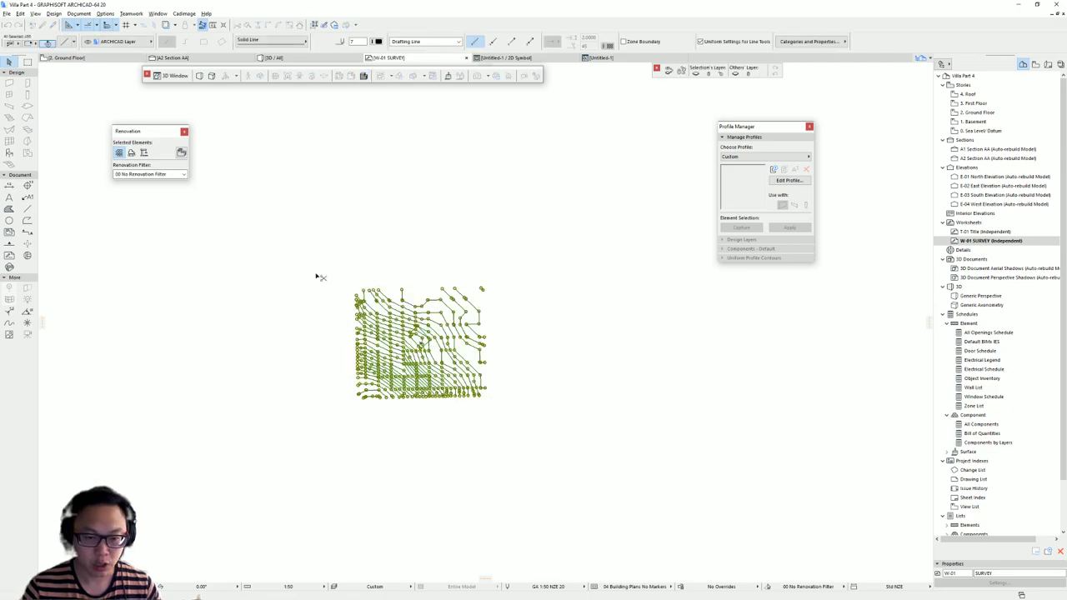
left_click(662, 316)
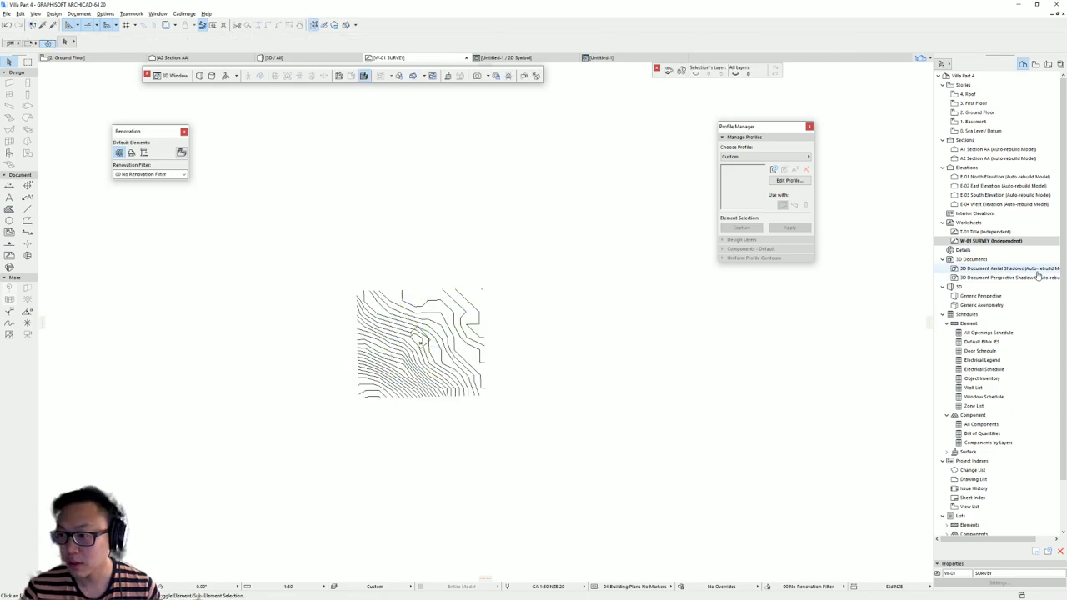
double_click(992, 130)
mouse_move(257, 371)
middle_mouse_down()
mouse_move(336, 331)
mouse_move(401, 324)
mouse_move(380, 313)
mouse_move(413, 315)
middle_mouse_up()
key("ctrl+v")
scroll(380, 287, "up", 3)
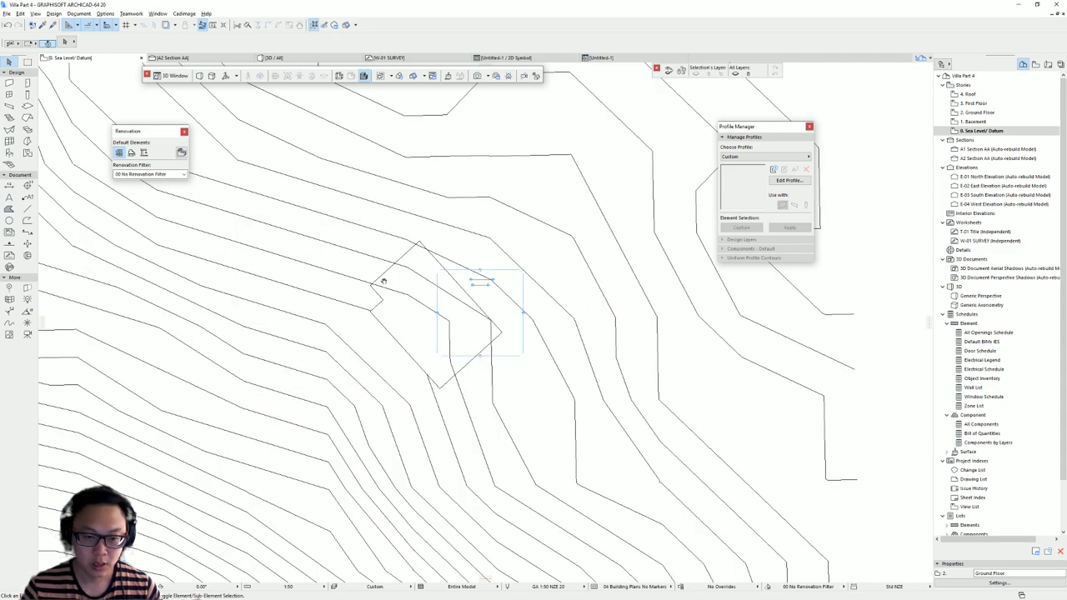
Delete the villa footprint lines from the pasted survey so that mainly the contours remain
left_click(380, 278)
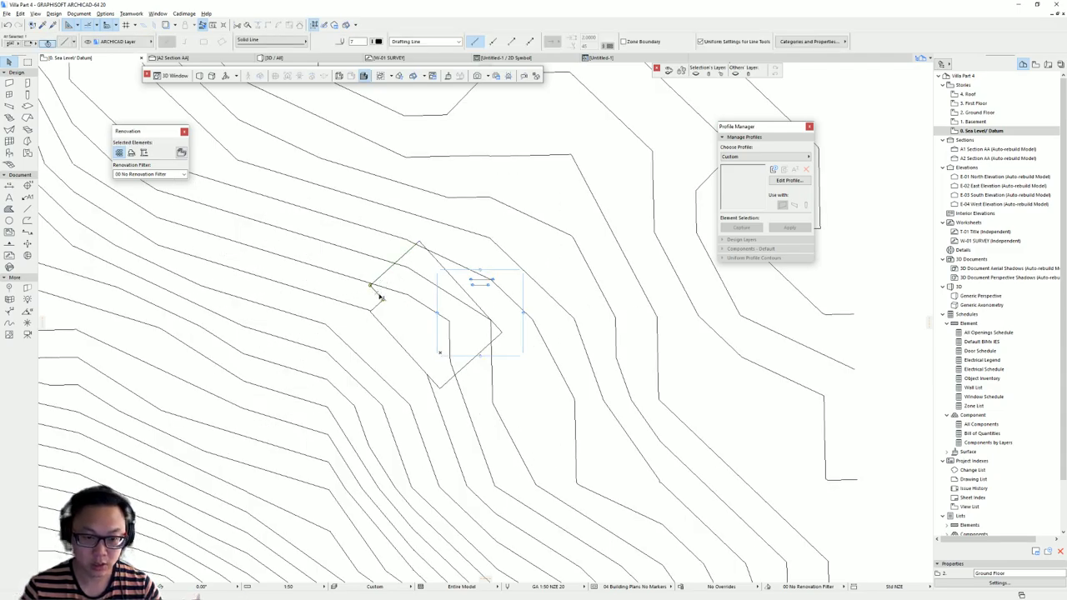
key("Delete")
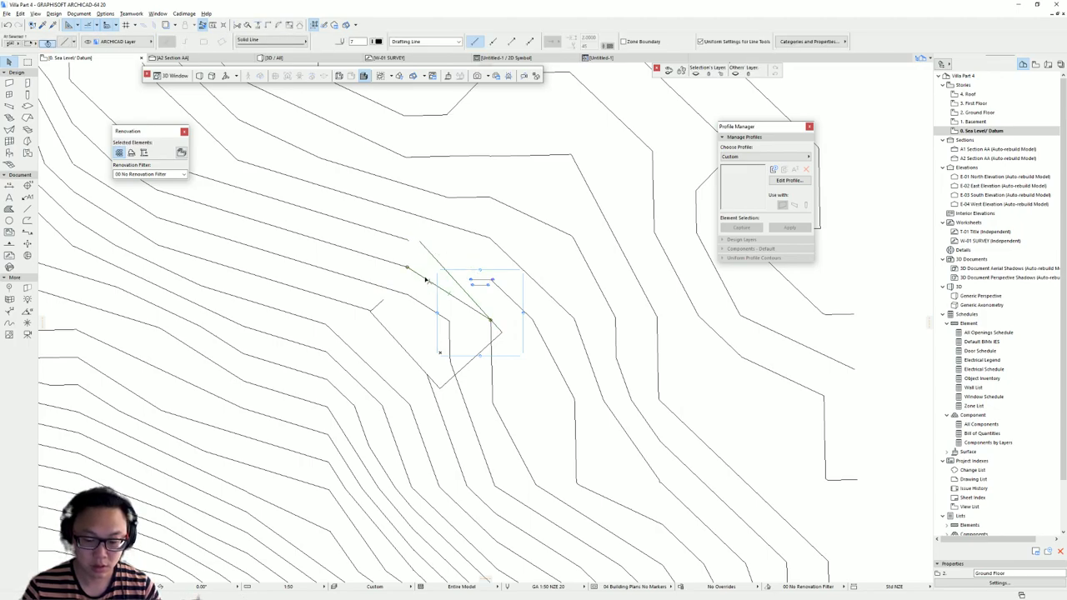
left_click(446, 296)
left_click(497, 337, "shift")
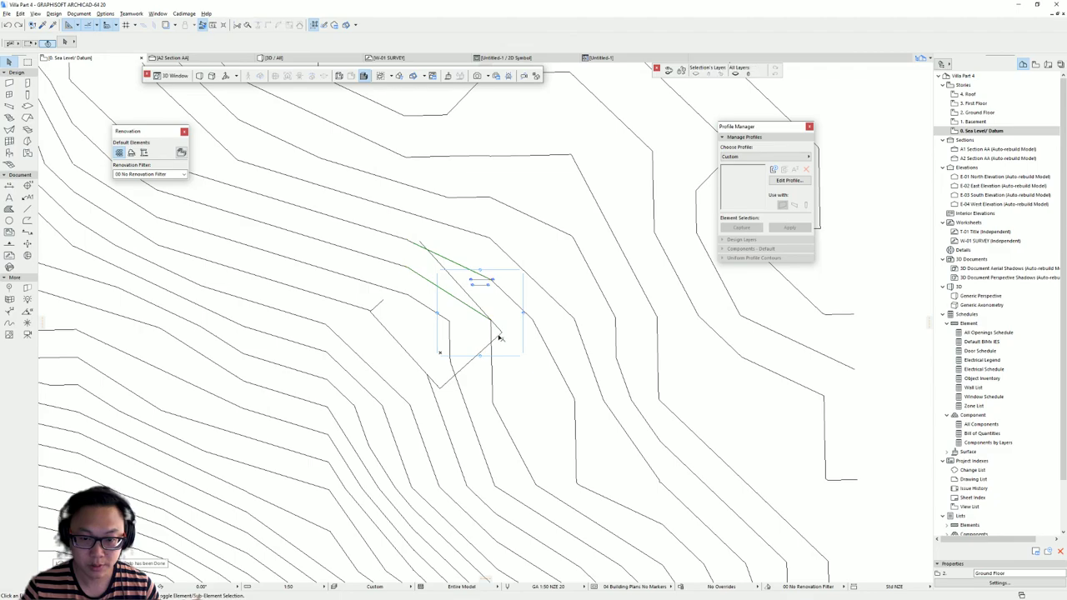
key("Delete")
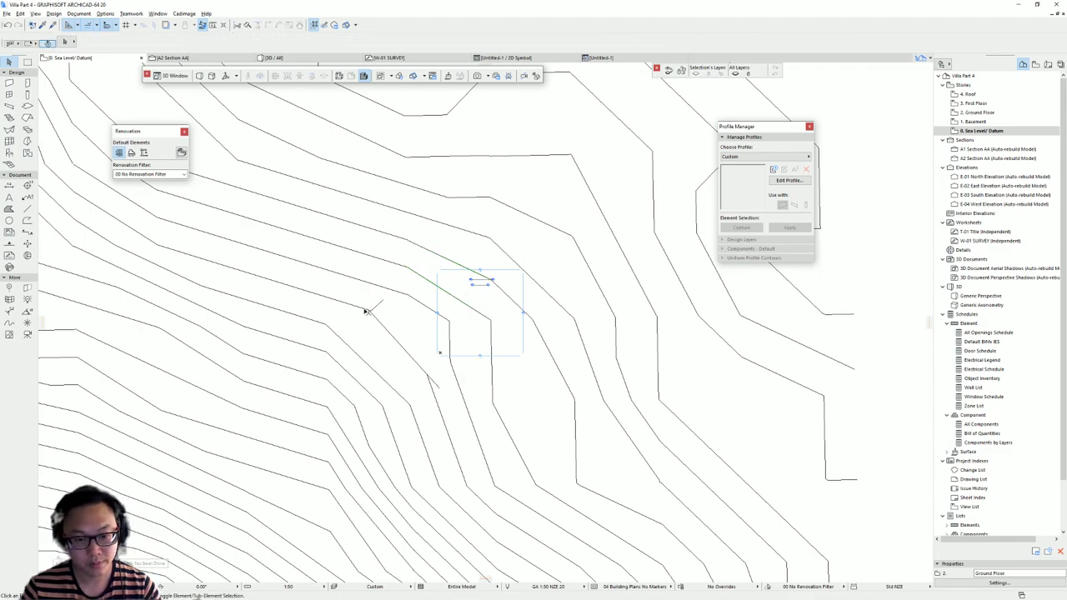
left_click(380, 303)
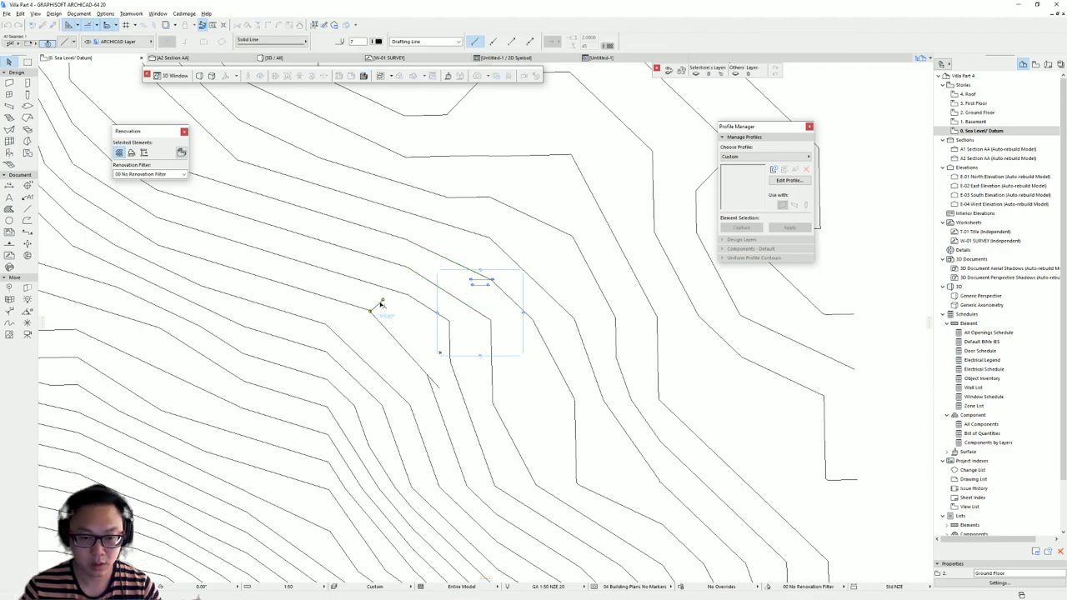
left_click(439, 386)
key("Delete")
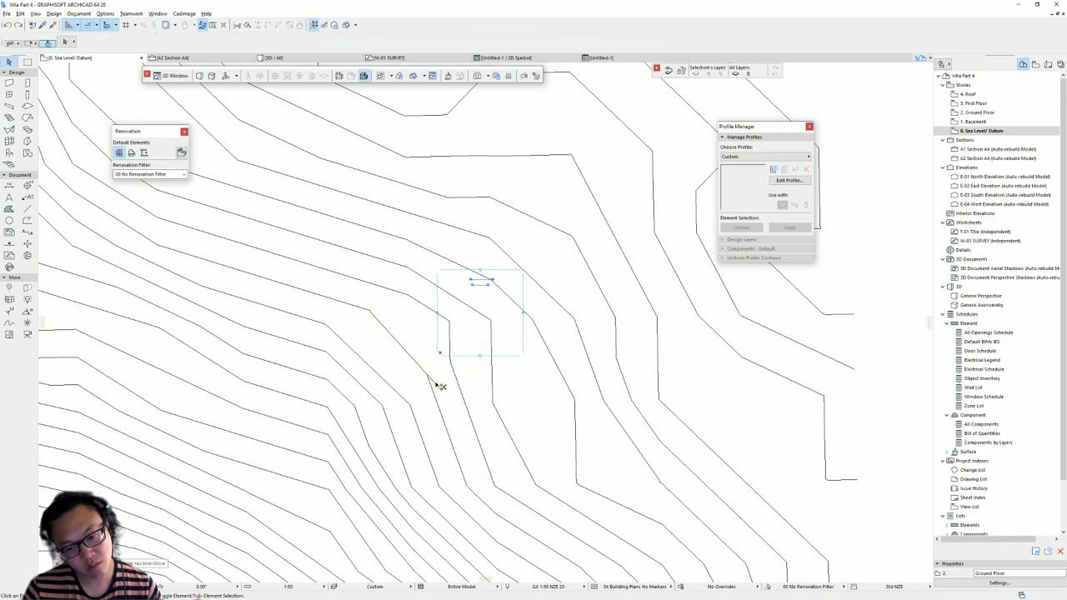
Examine the full extent of the pasted contours on the Sea Level/ Datum story
scroll(463, 312, "down", 5)
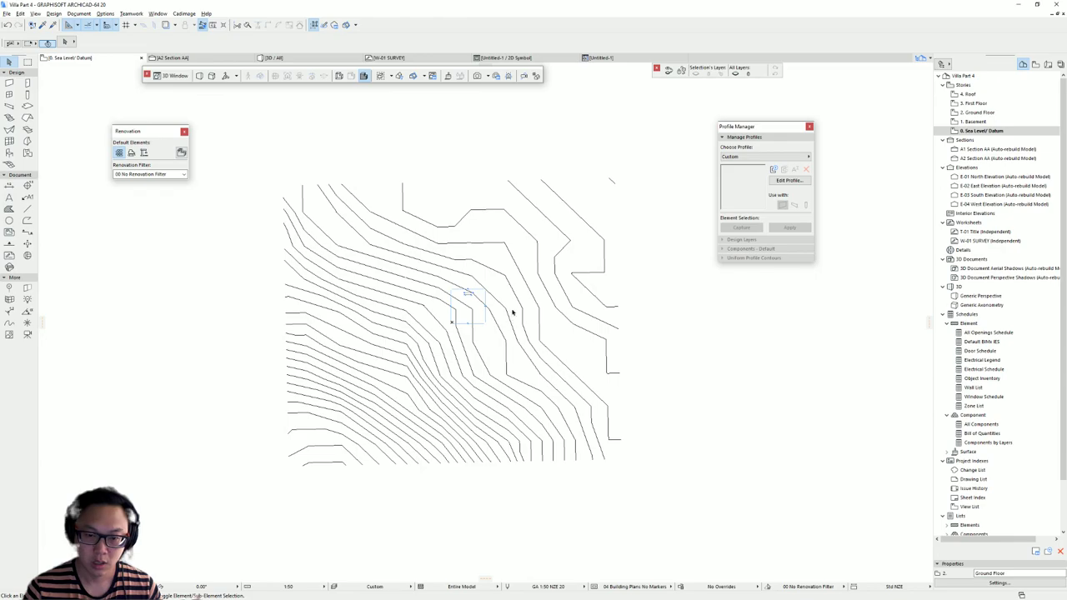
scroll(536, 287, "down", 1)
middle_click_drag(537, 288, 464, 287)
scroll(417, 306, "up", 5)
scroll(448, 267, "down", 4)
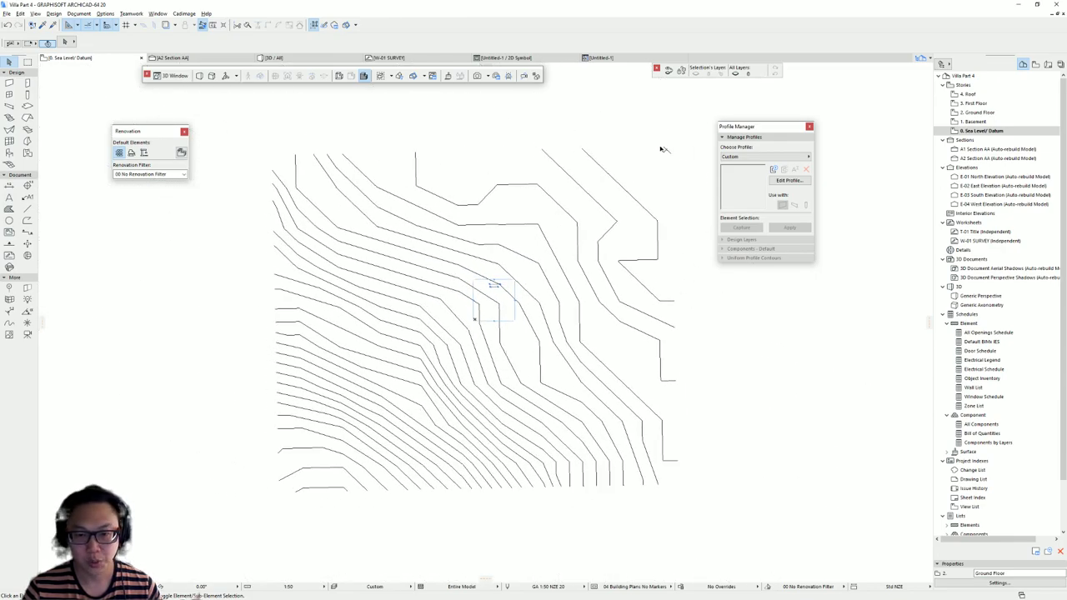
middle_click_drag(631, 335, 552, 342)
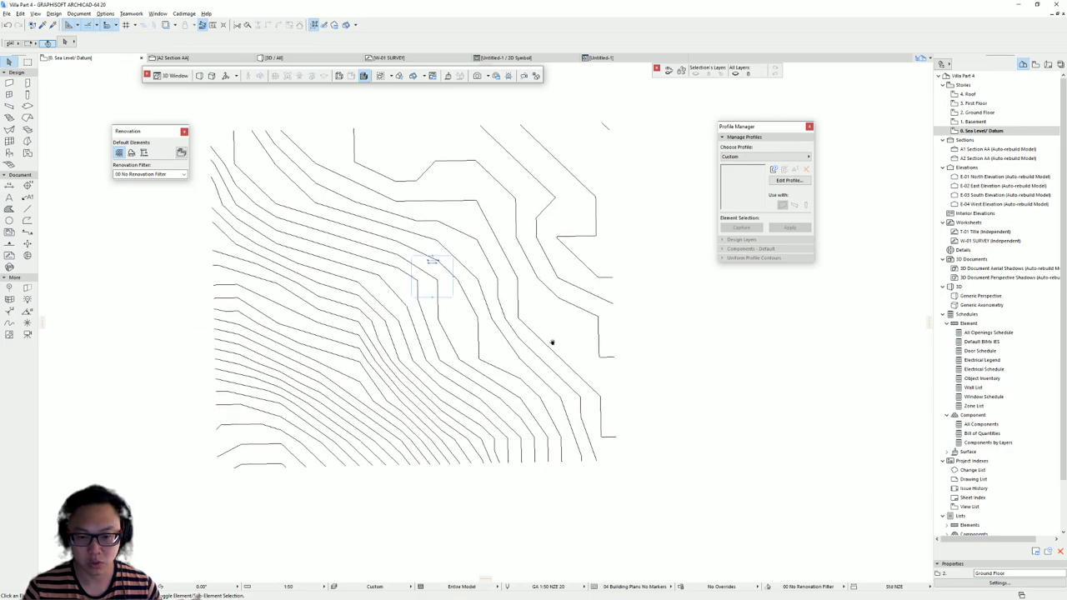
middle_click_drag(622, 310, 631, 360)
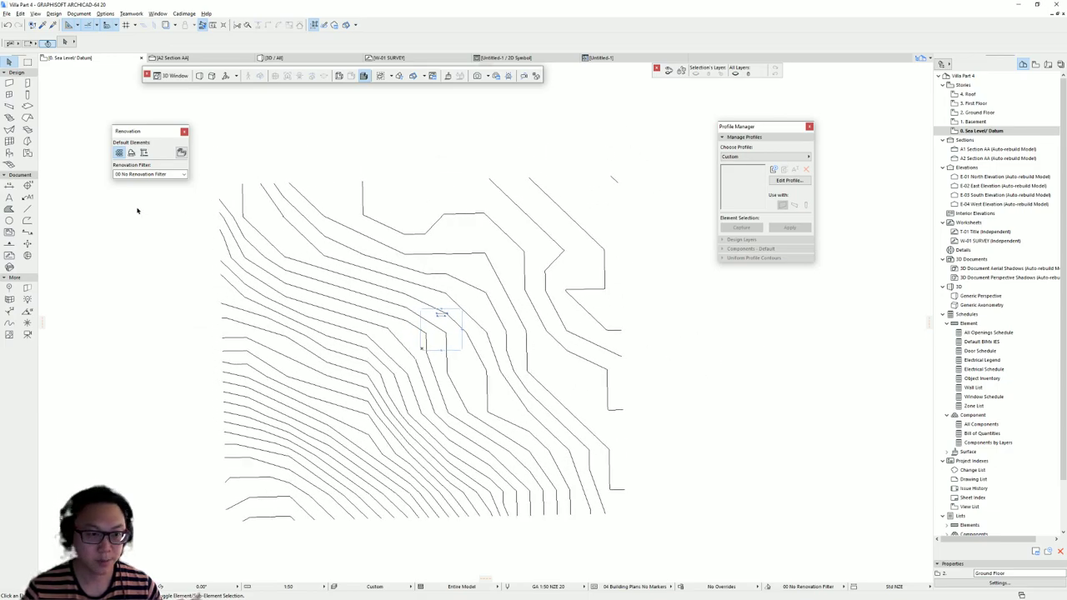
middle_click_drag(113, 242, 141, 209)
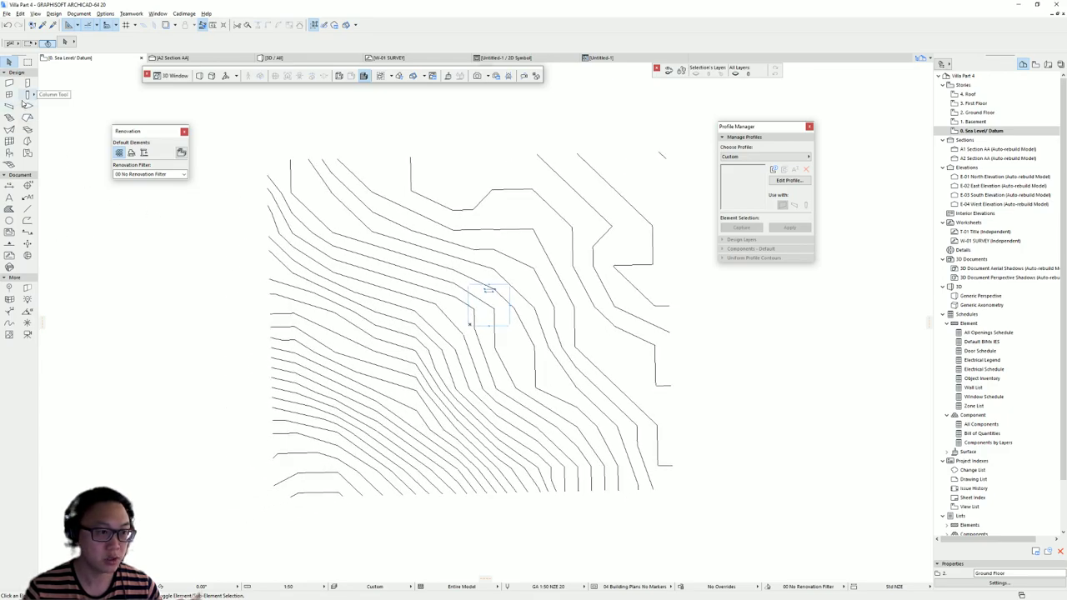
Draw a slightly rotated rectangular Mesh over the main area of the contours on the Sea Level/ Datum story
left_click(9, 165)
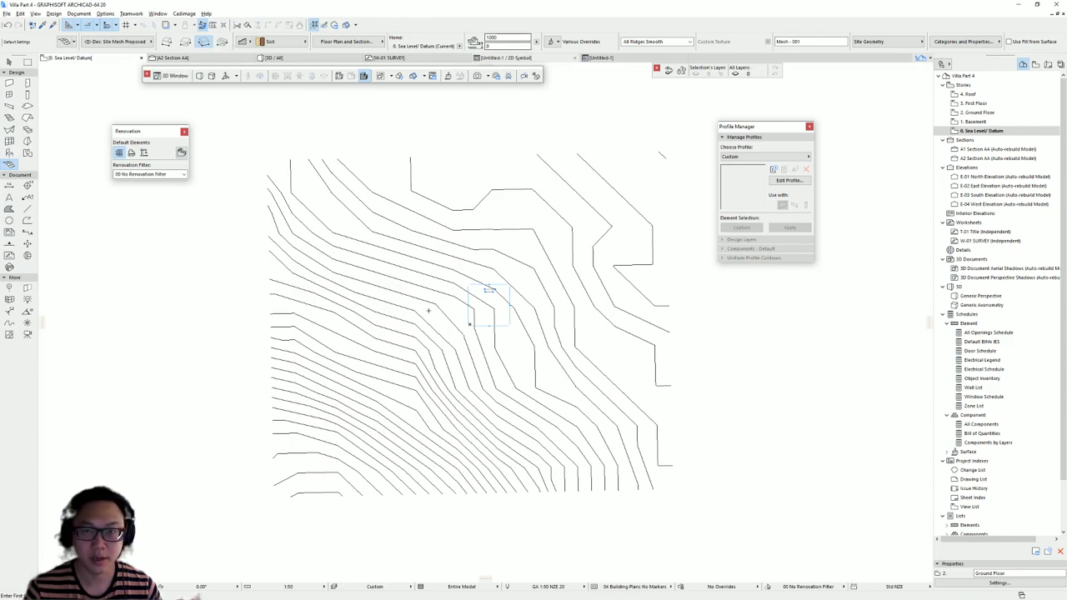
left_click(267, 174)
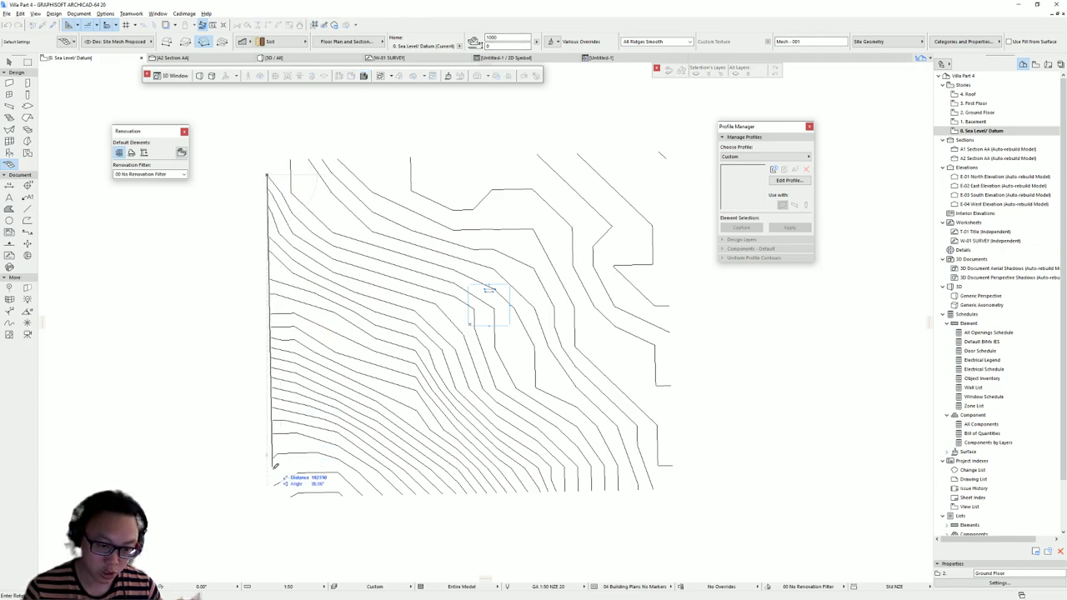
left_click(273, 456)
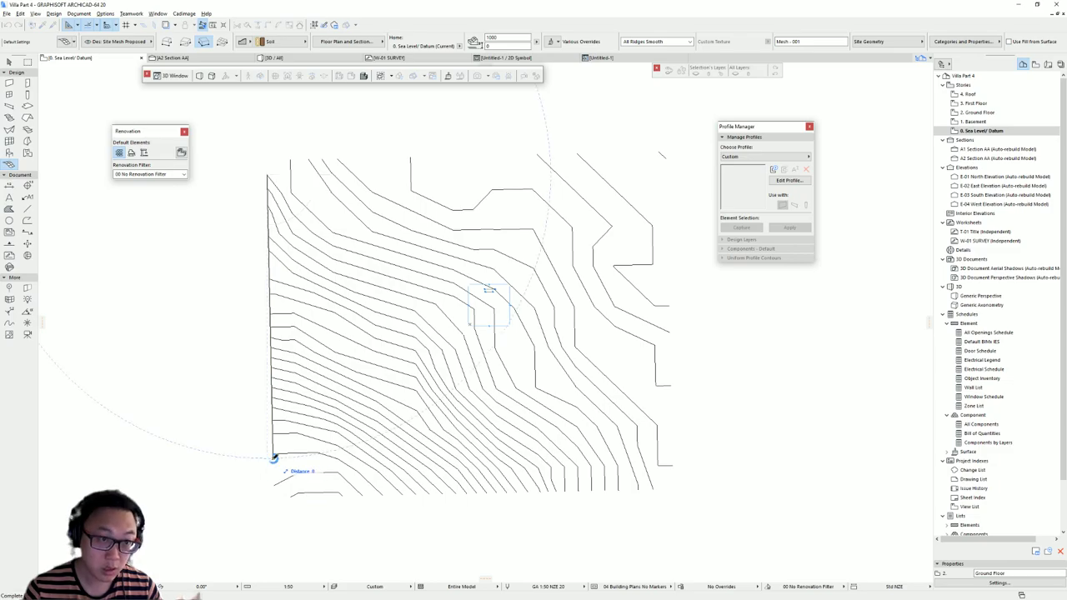
left_click(658, 451)
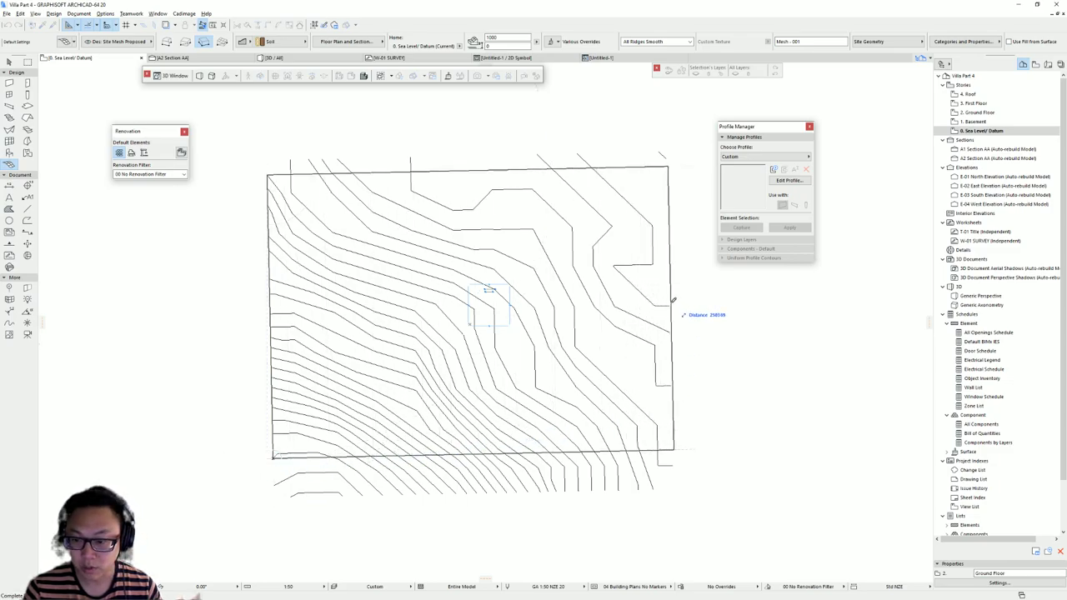
left_click(670, 304)
Offset the mesh's upper and lower edges outward so the rectangle covers the full extent of the contours
left_click(648, 168)
left_click(647, 167)
left_click(719, 208)
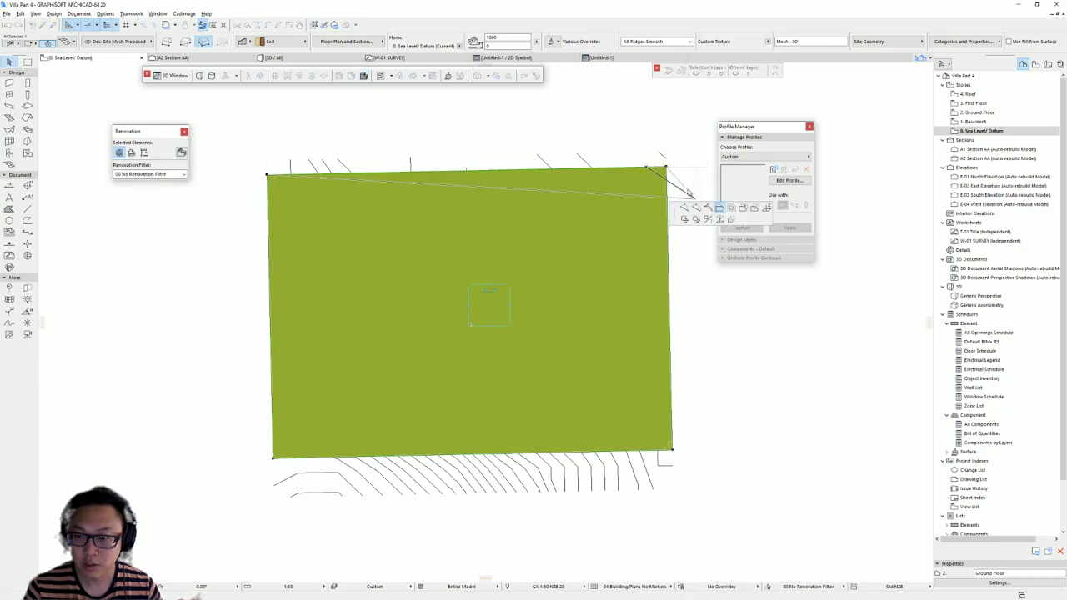
left_click(664, 150)
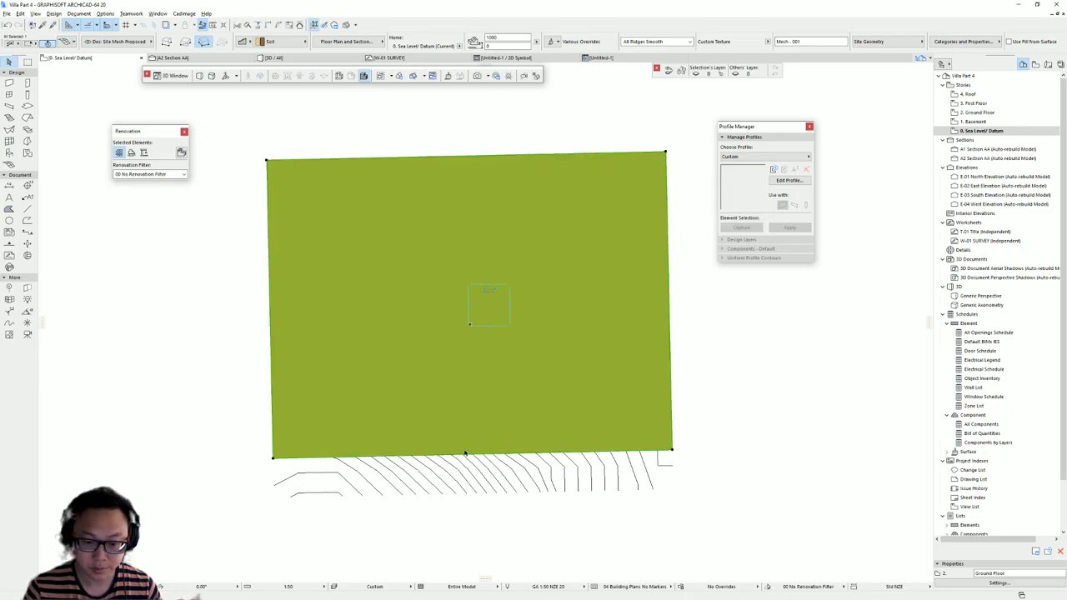
left_click(642, 451)
left_click(718, 491)
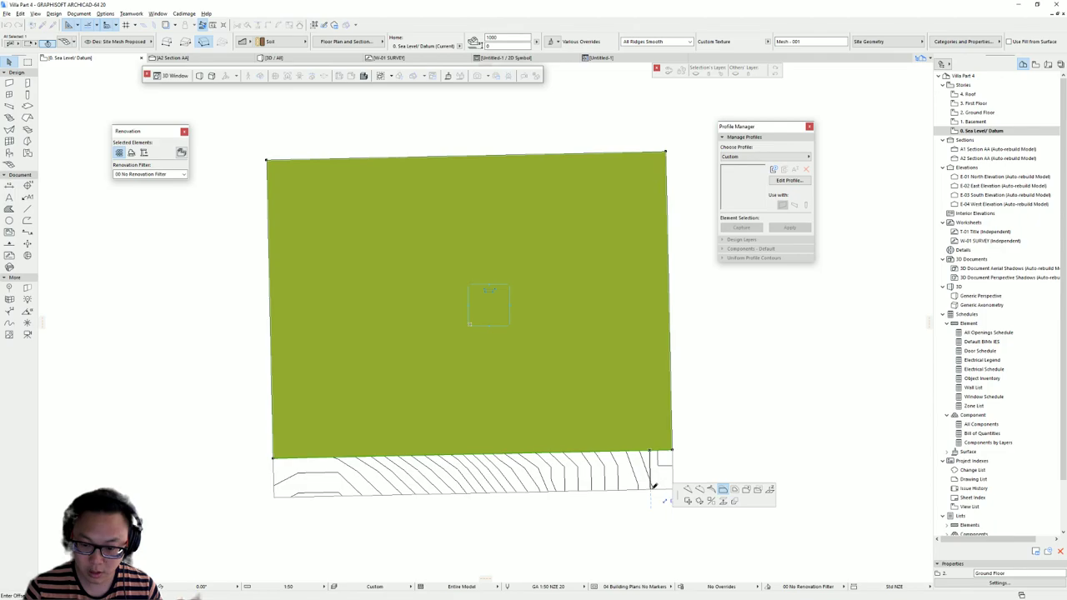
left_click(656, 485)
key("Escape")
Send the mesh to the back of the display order
middle_click_drag(620, 338, 550, 345)
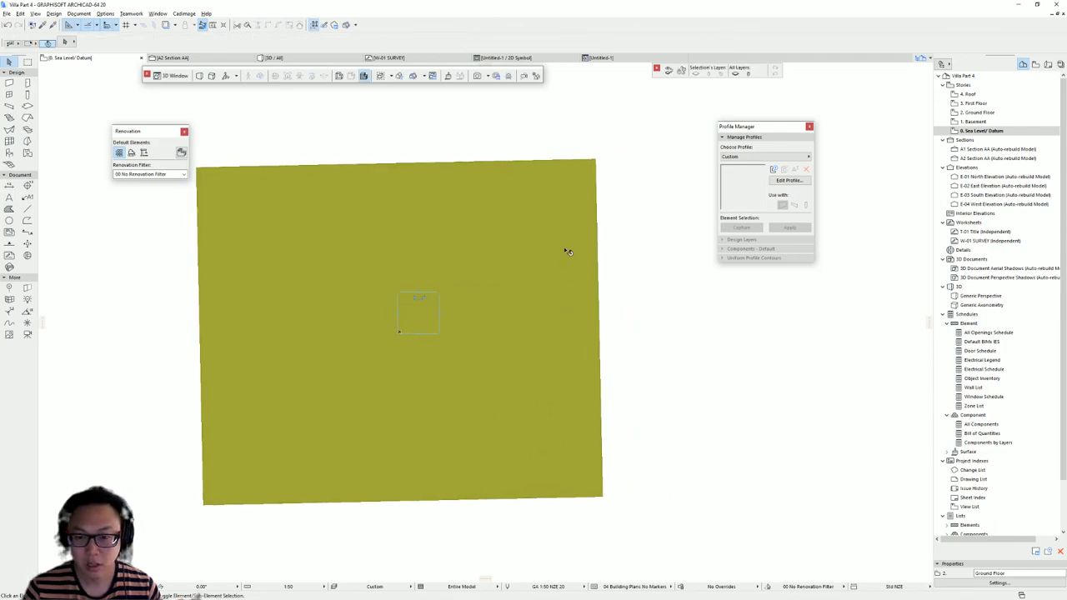
left_click(561, 292)
right_click(567, 288)
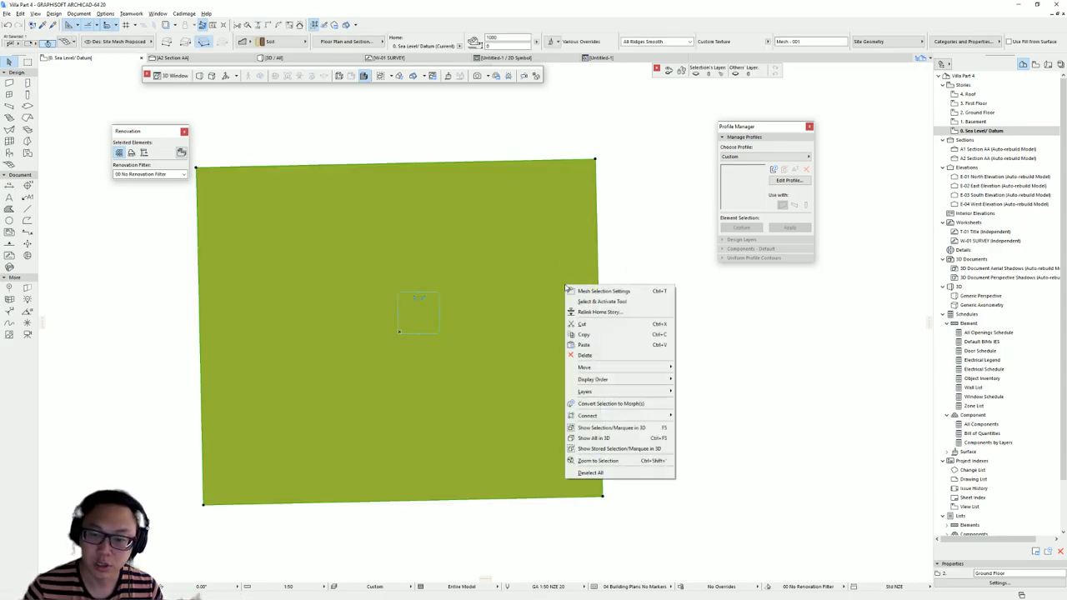
mouse_move(652, 380)
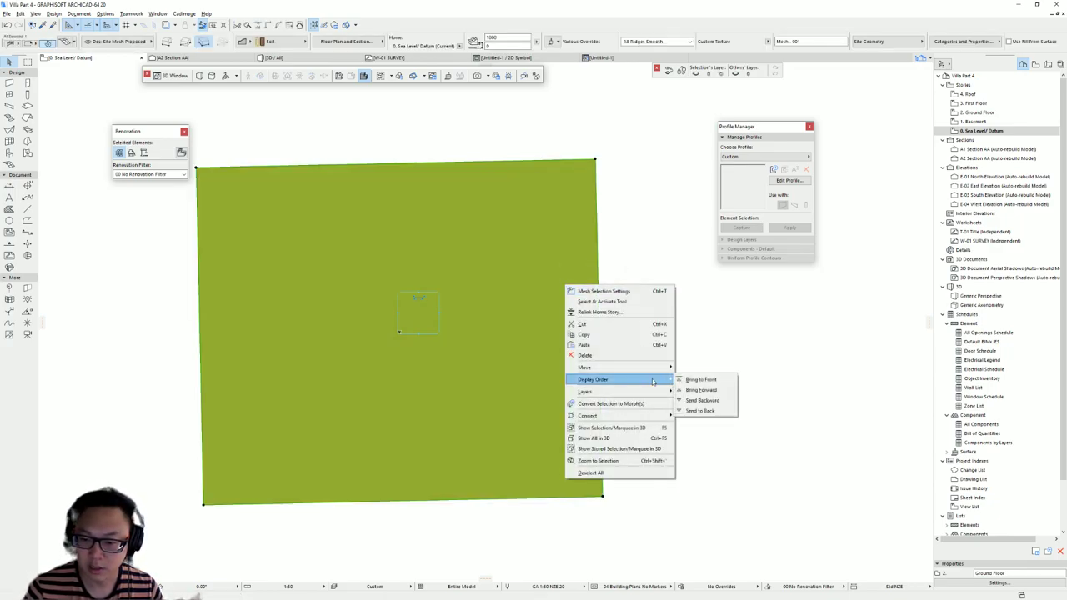
left_click(715, 416)
middle_click_drag(452, 226, 517, 231)
key("Escape")
left_click(470, 217)
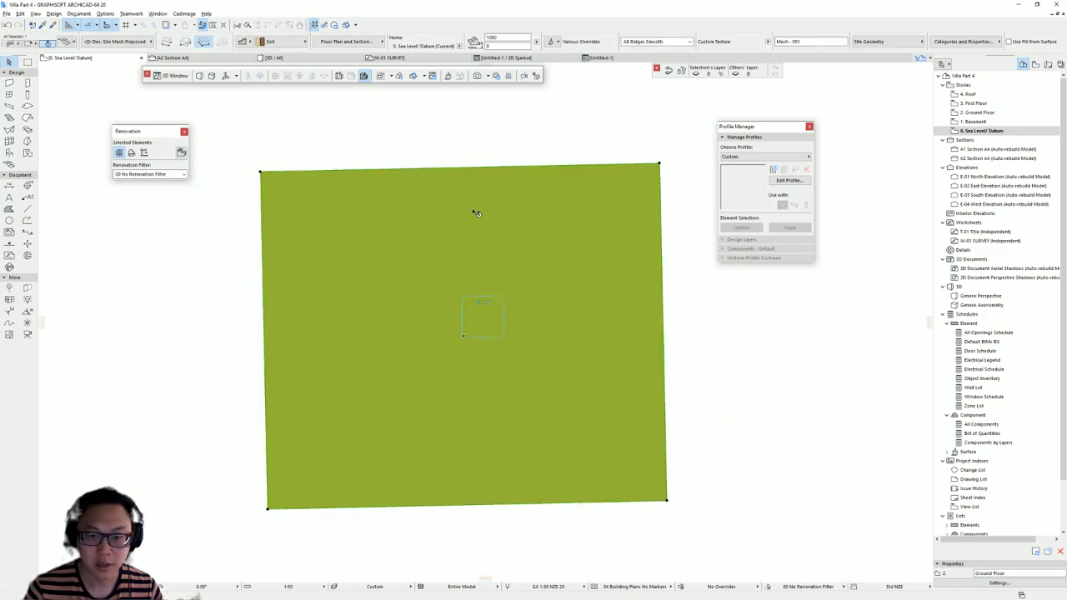
left_click_drag(460, 180, 486, 277)
key("ctrl+z")
key("Escape")
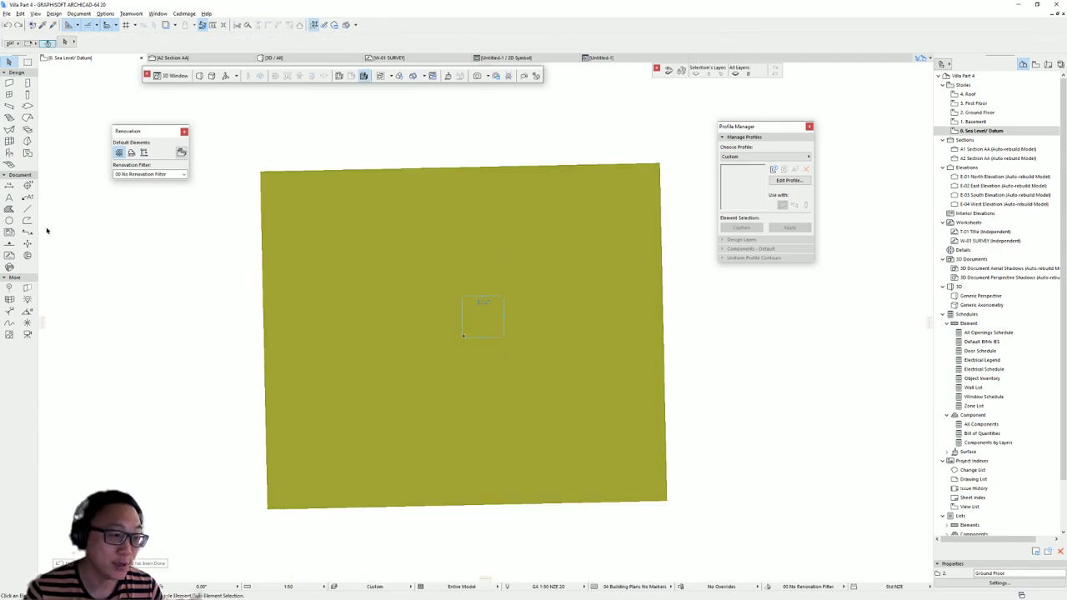
Select all the survey contour lines and bring them to the front of the display order, above the mesh
left_click(26, 208)
key("ctrl+a")
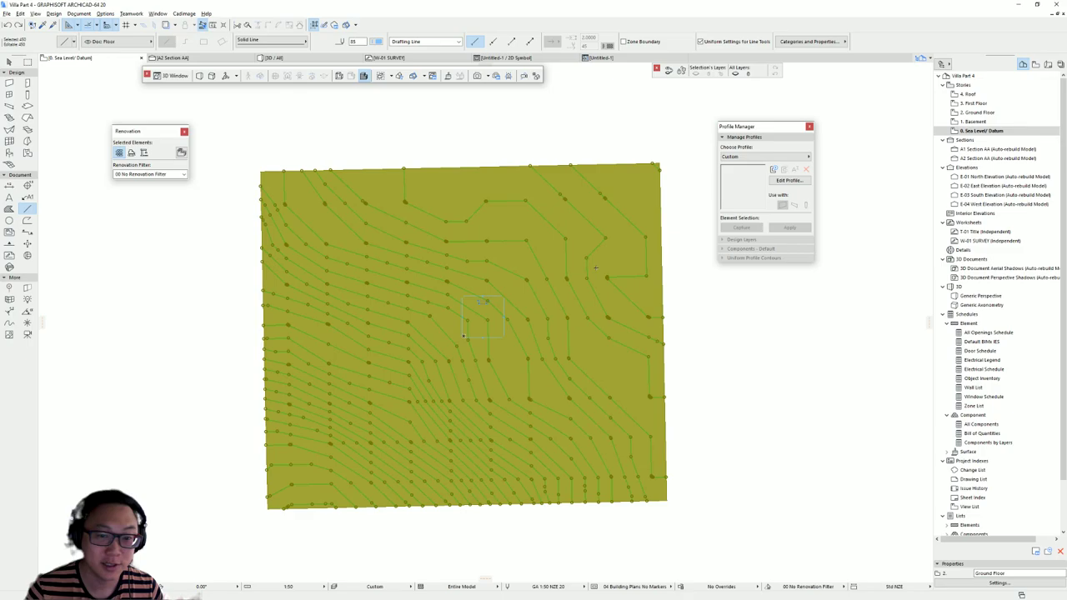
right_click(485, 202)
mouse_move(567, 286)
left_click(635, 289)
key("Escape")
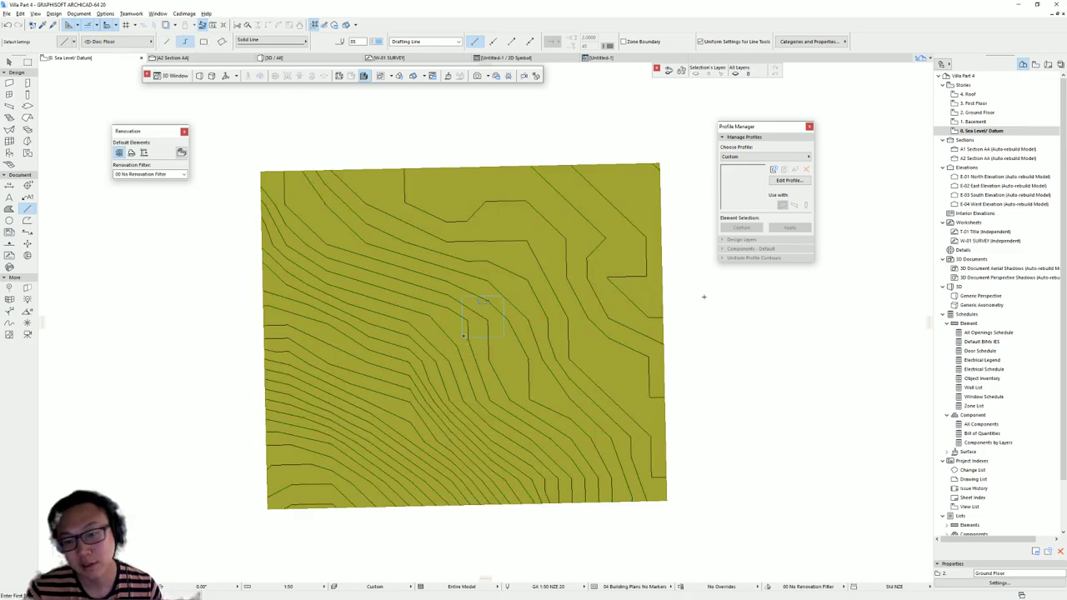
Trace the contour nearest the mesh's upper-right corner into the selected mesh as new points, using Fit to User Ridges
middle_click_drag(704, 297, 577, 270)
scroll(511, 261, "up", 1)
key("Escape")
middle_click_drag(497, 282, 492, 290)
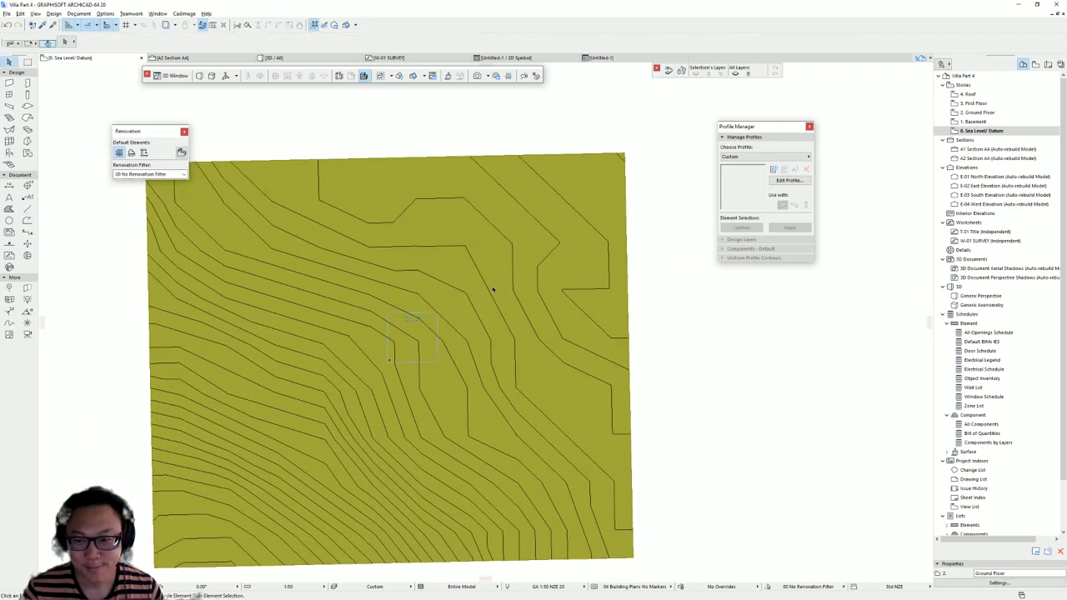
left_click(593, 193)
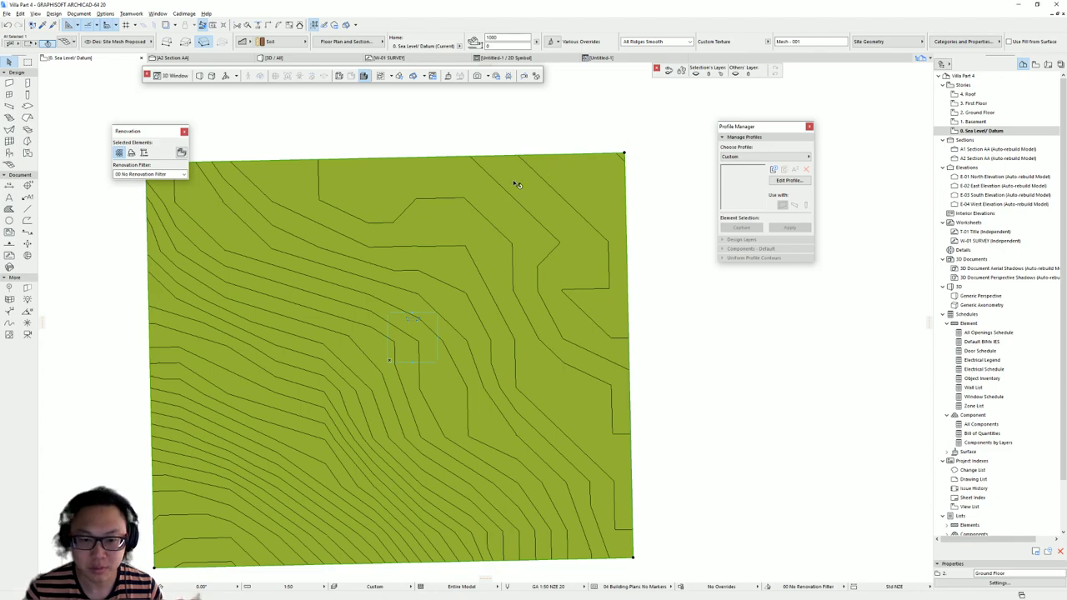
right_click(572, 180)
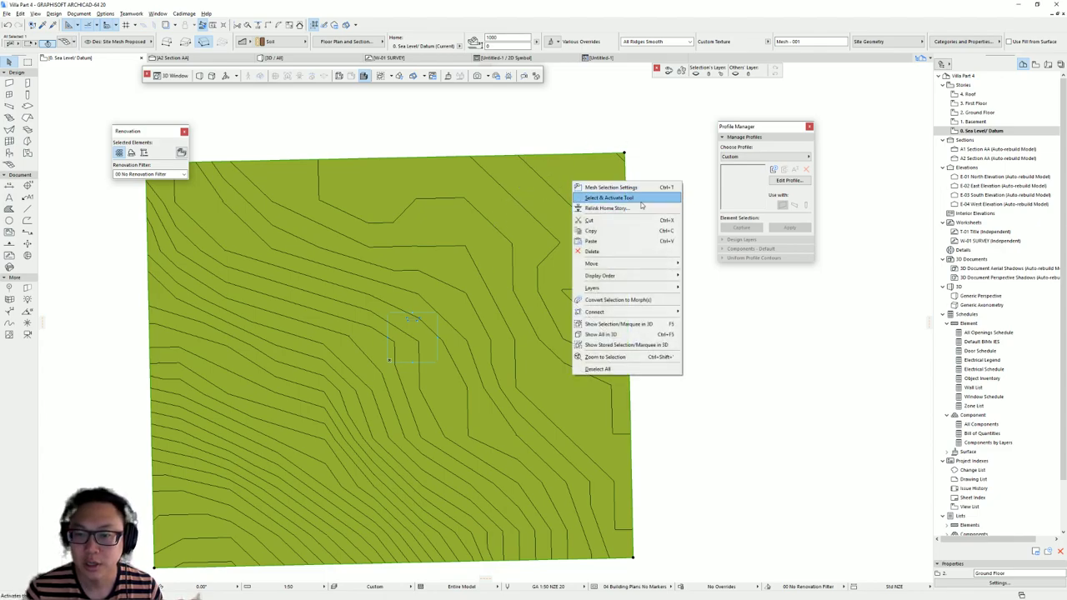
left_click(638, 198)
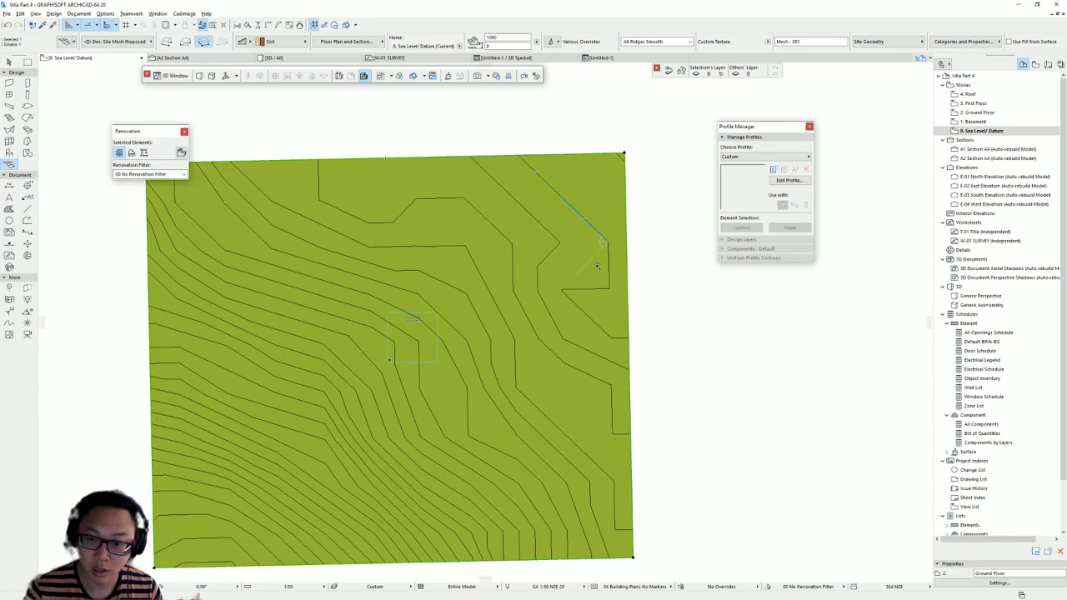
left_click(543, 178)
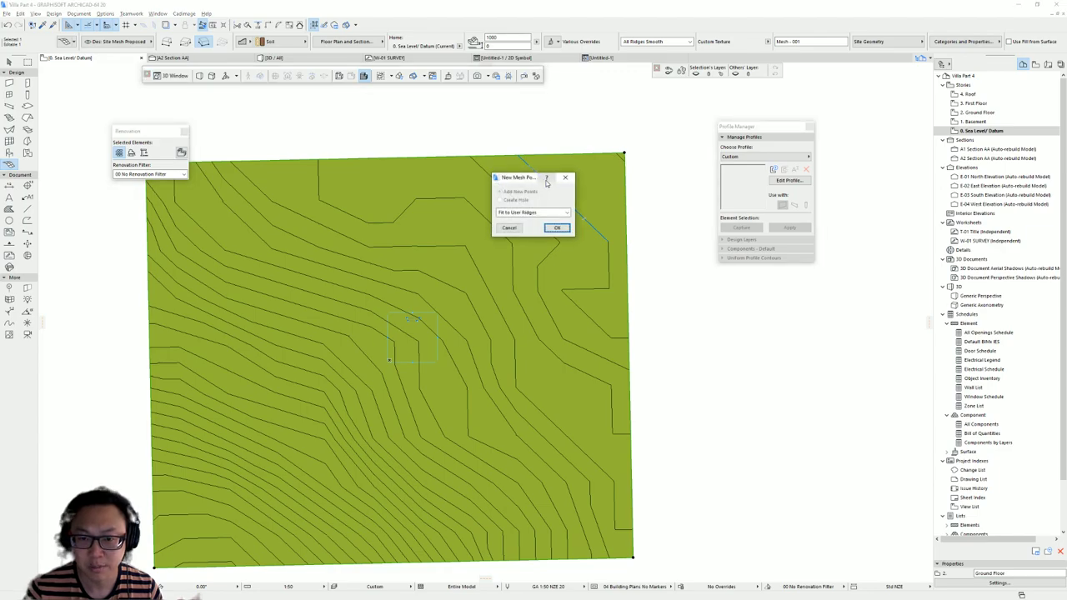
left_click(564, 227)
key("Escape")
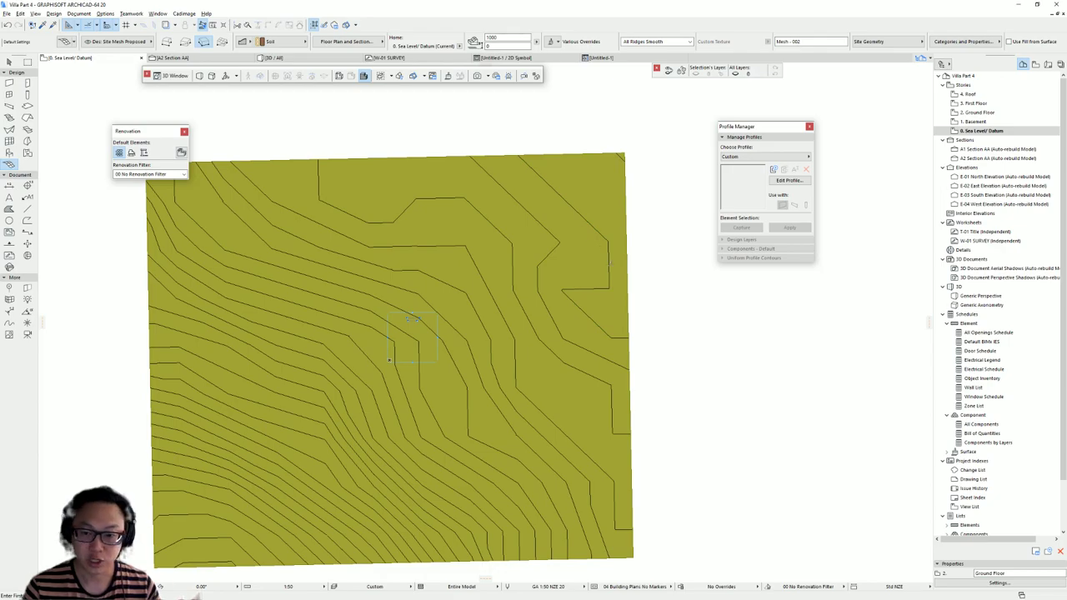
Examine the mesh and its newly added contour points in 3D, and return to the Sea Level/ Datum floor plan
left_click(601, 221)
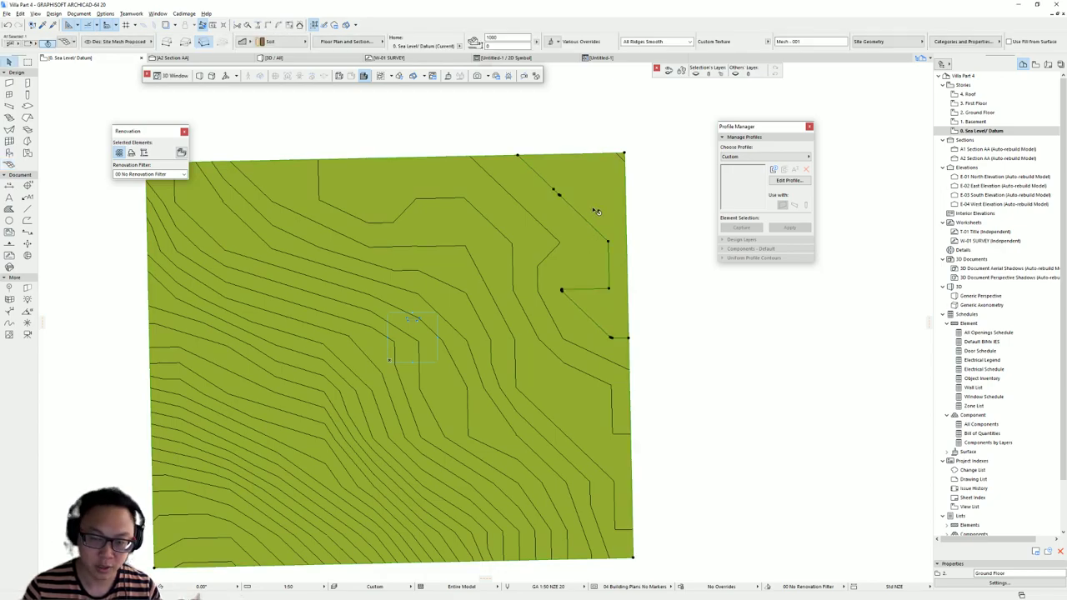
key("F5")
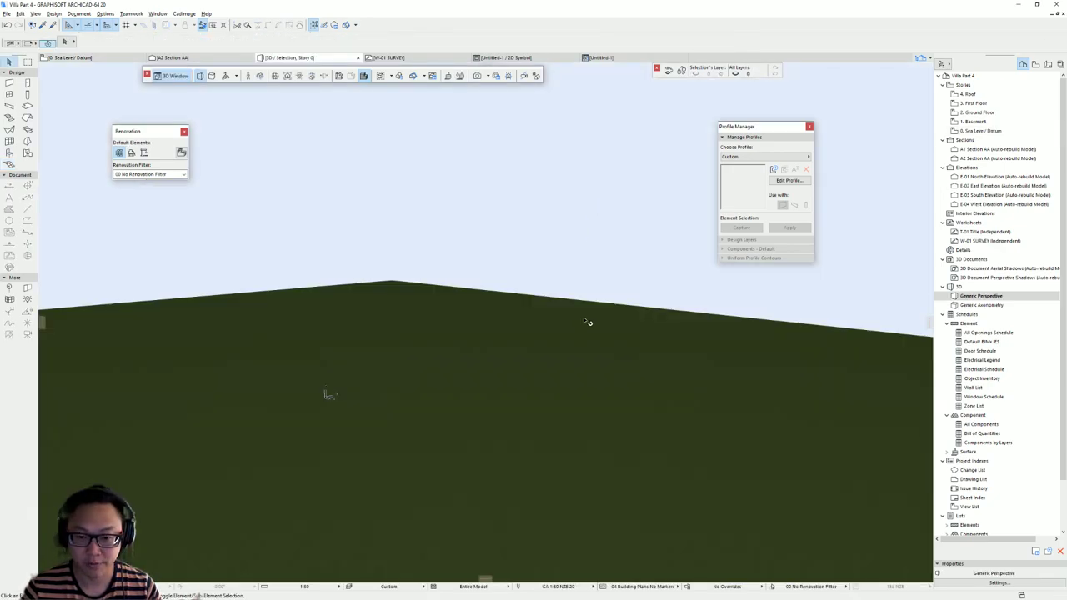
scroll(583, 323, "down", 3)
middle_click_drag(567, 336, 555, 391, "shift")
left_click(555, 391)
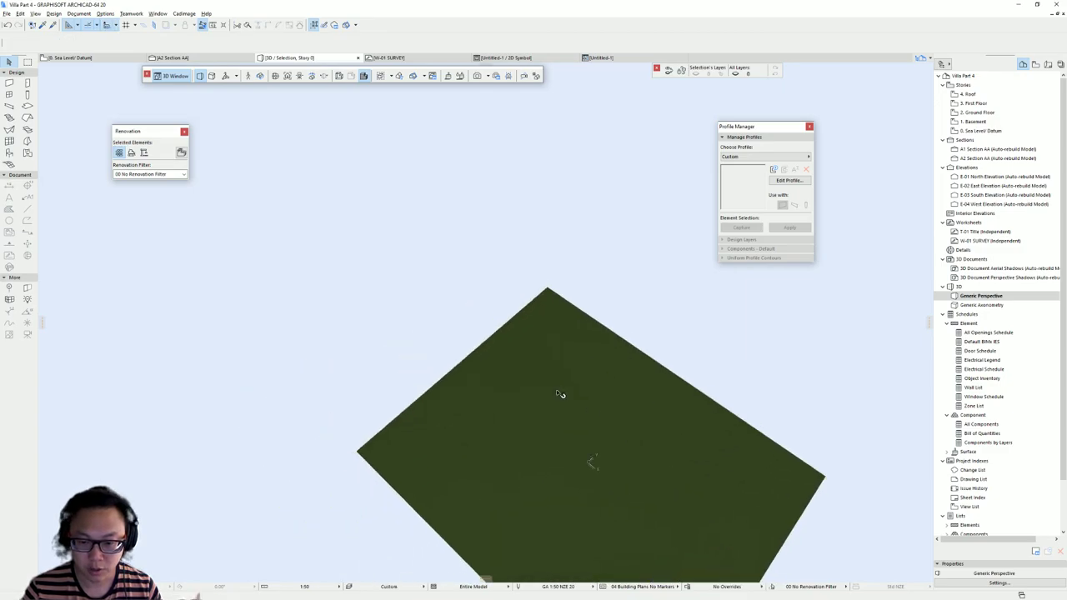
middle_click(615, 324)
middle_click(615, 324)
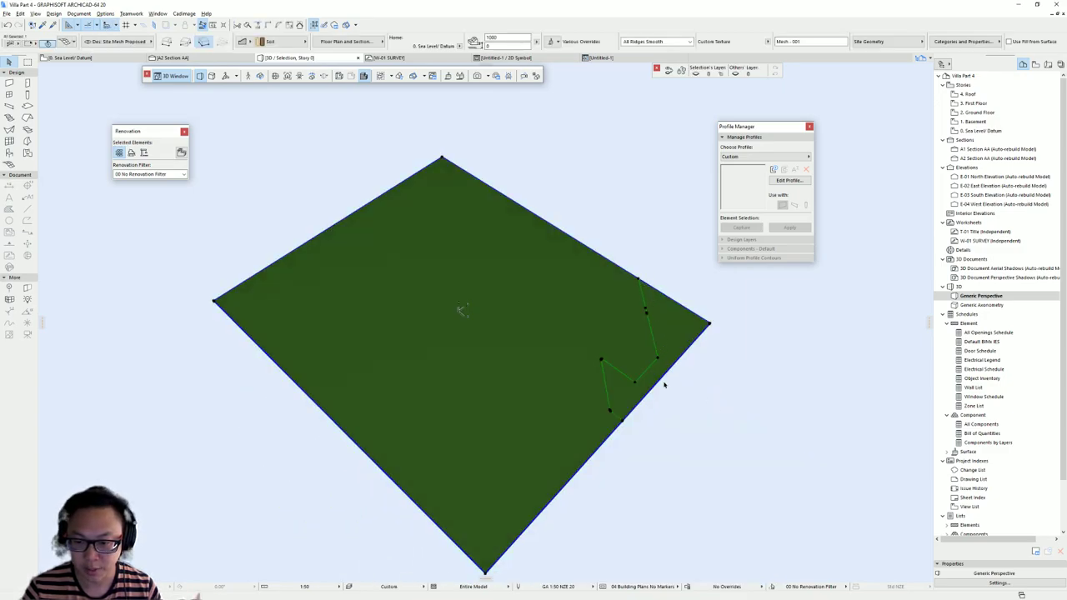
key("F2")
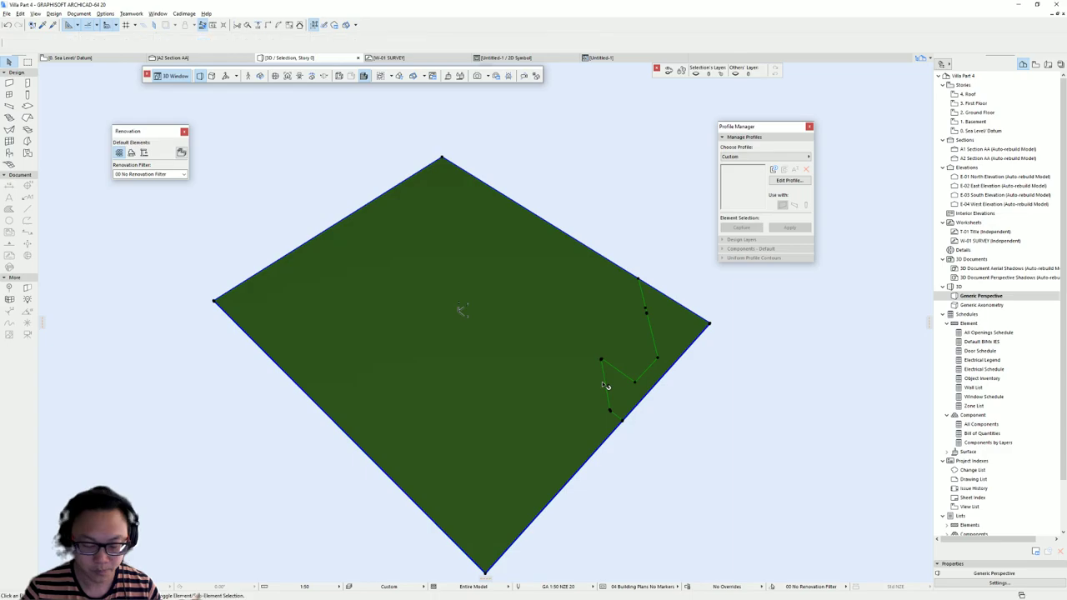
Activate the Mesh tool for the selected mesh and trace the next contours inward from the upper-right corner as fitted ridges
left_click(589, 198)
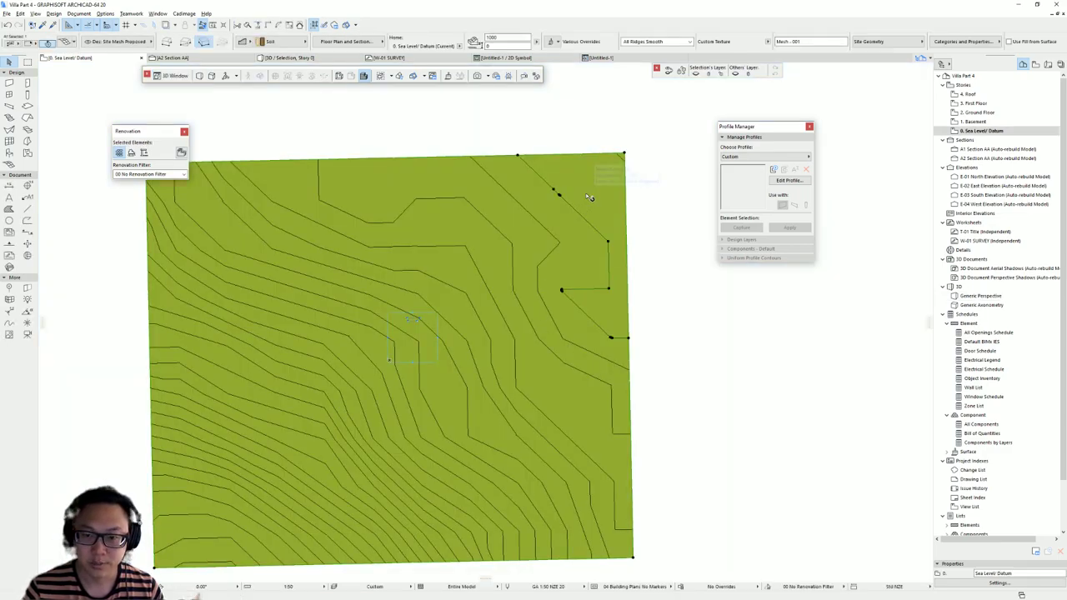
right_click(588, 199)
left_click(633, 212)
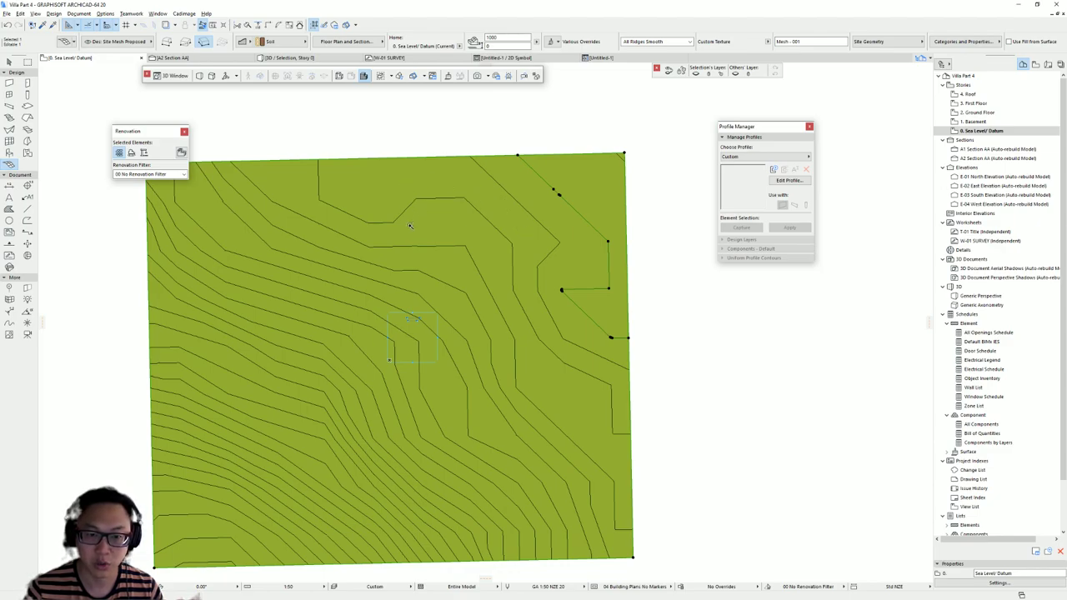
left_click(524, 234)
left_click(555, 227)
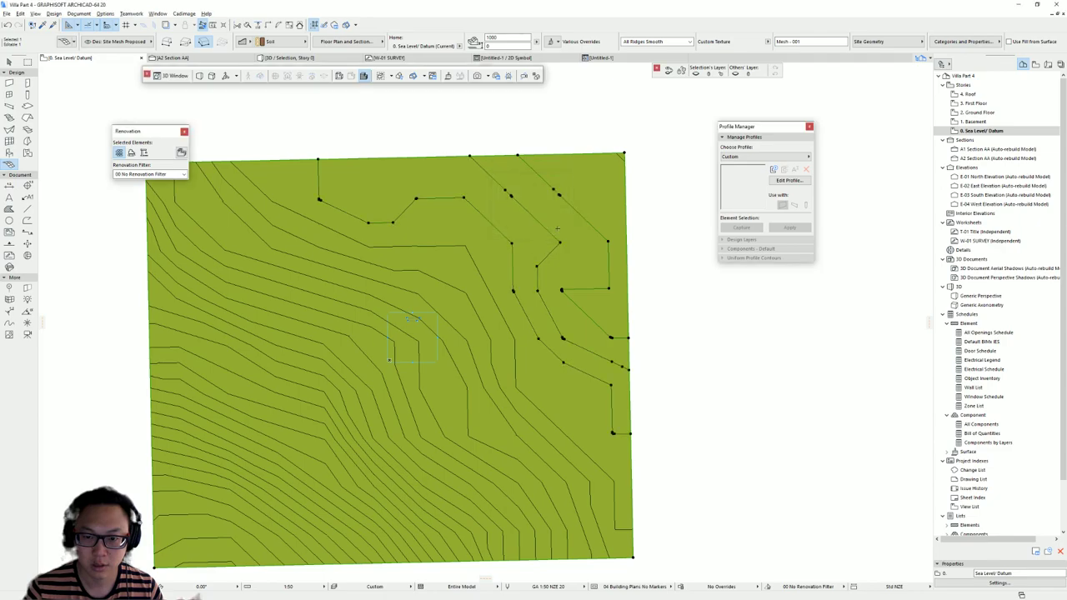
left_click(442, 268)
left_click(555, 226)
Trace the following contours up to and through the central elevation marker frame into the mesh as fitted ridges
scroll(358, 296, "up", 2)
left_click(358, 271)
left_click(557, 227)
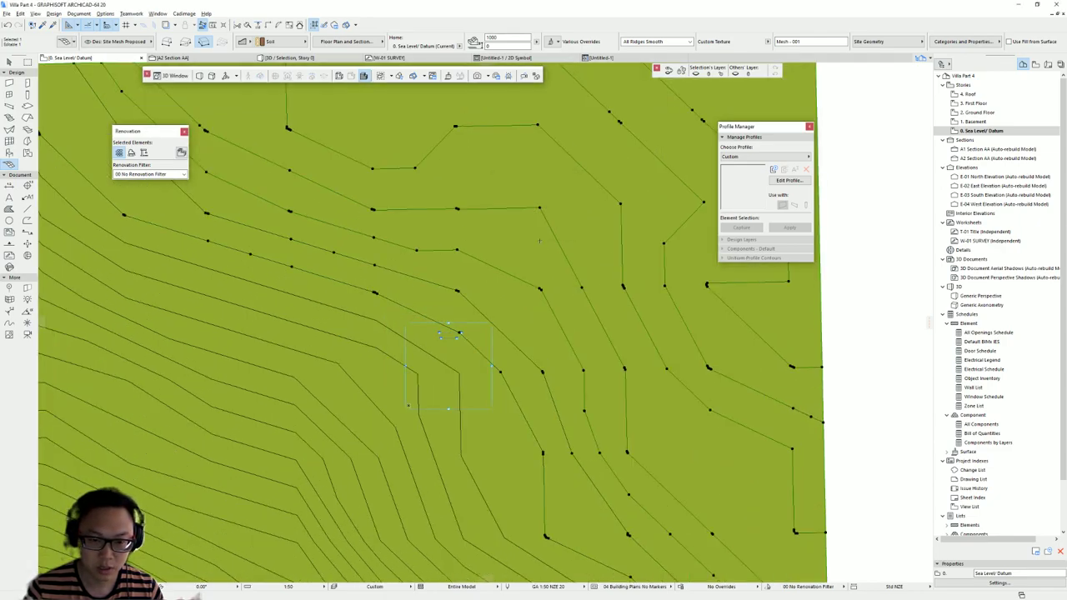
left_click(336, 323)
left_click(555, 227)
middle_click_drag(305, 356, 386, 260)
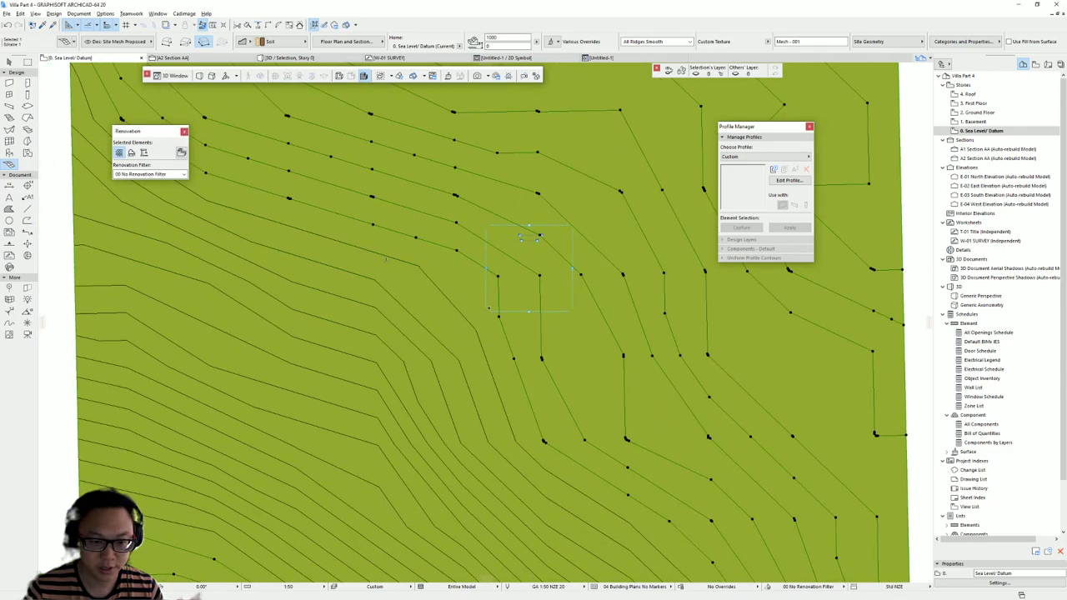
Try to trace the contours just southwest of the central marker frame into the mesh and inspect their points up close
left_click(409, 289)
left_click(553, 227)
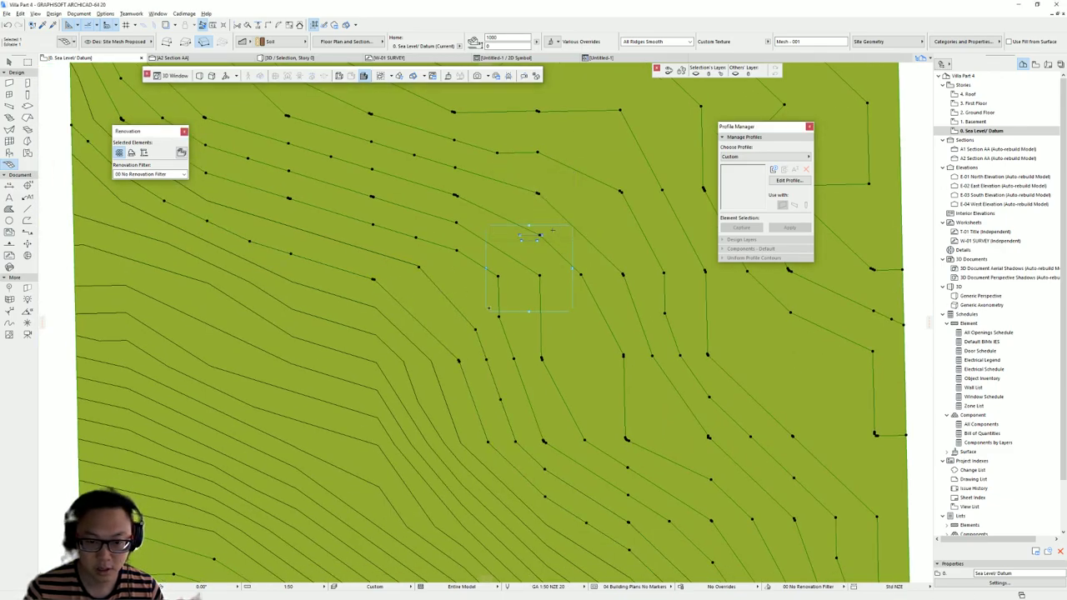
scroll(404, 266, "up", 2)
middle_click_drag(403, 267, 454, 254)
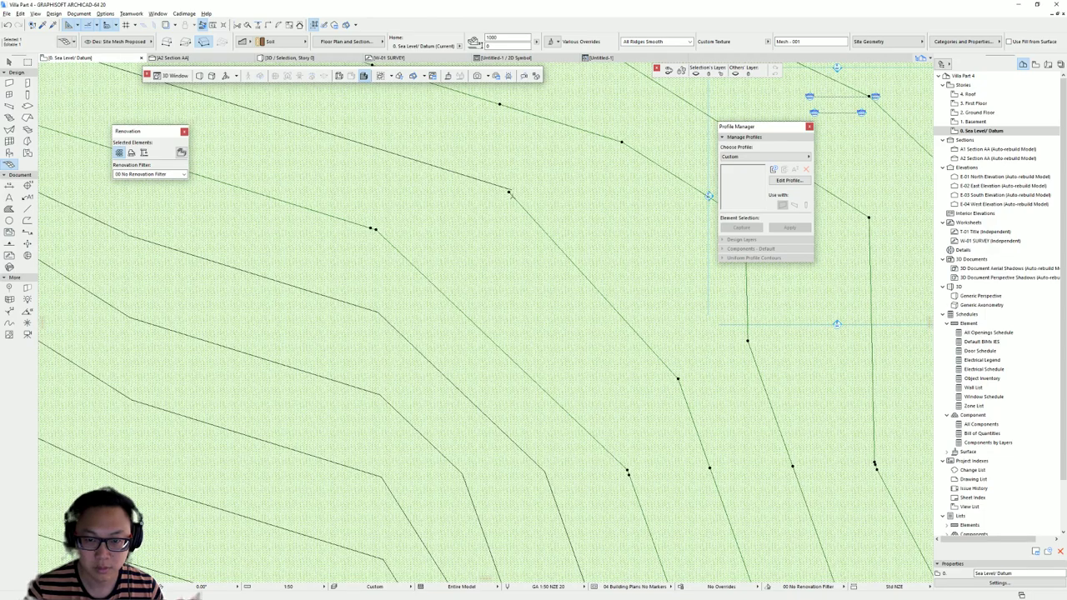
middle_click_drag(552, 260, 445, 292)
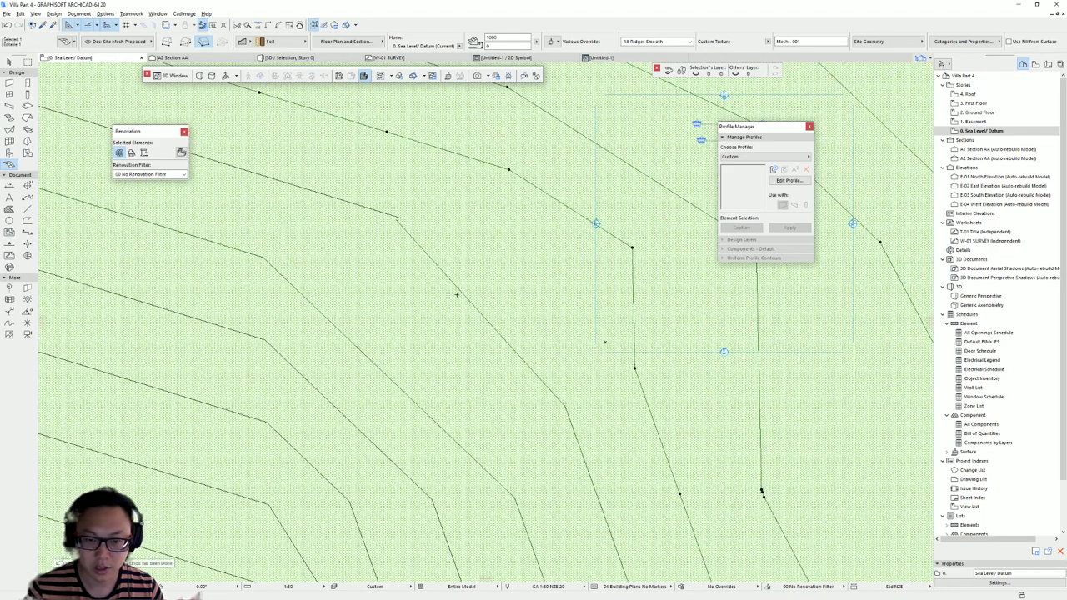
Join the two contour line segments at their broken corner so that their ends meet
left_click(388, 214, "shift")
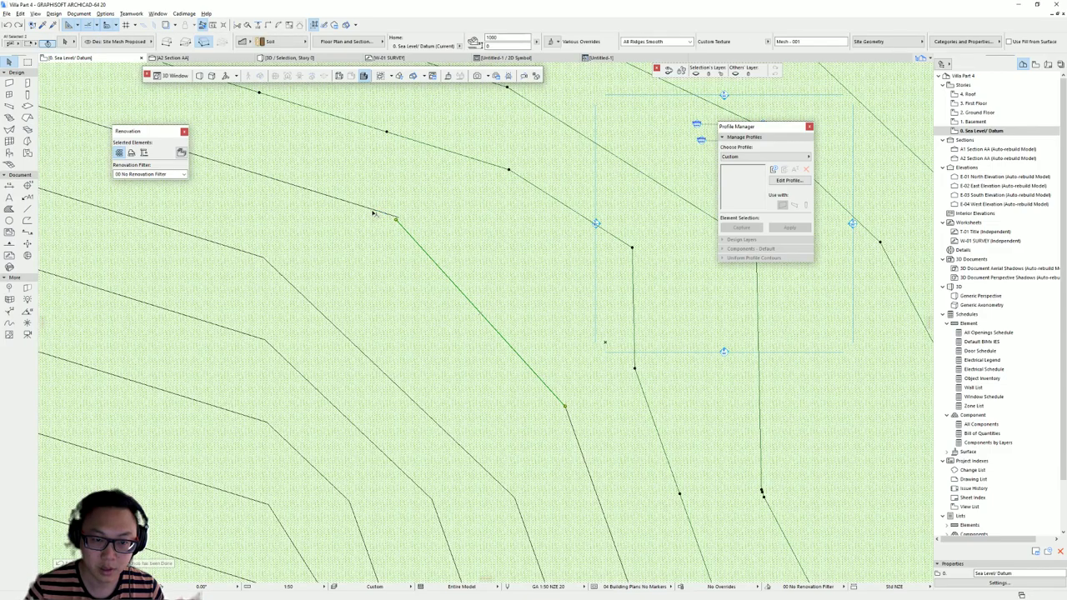
left_click(396, 222, "shift")
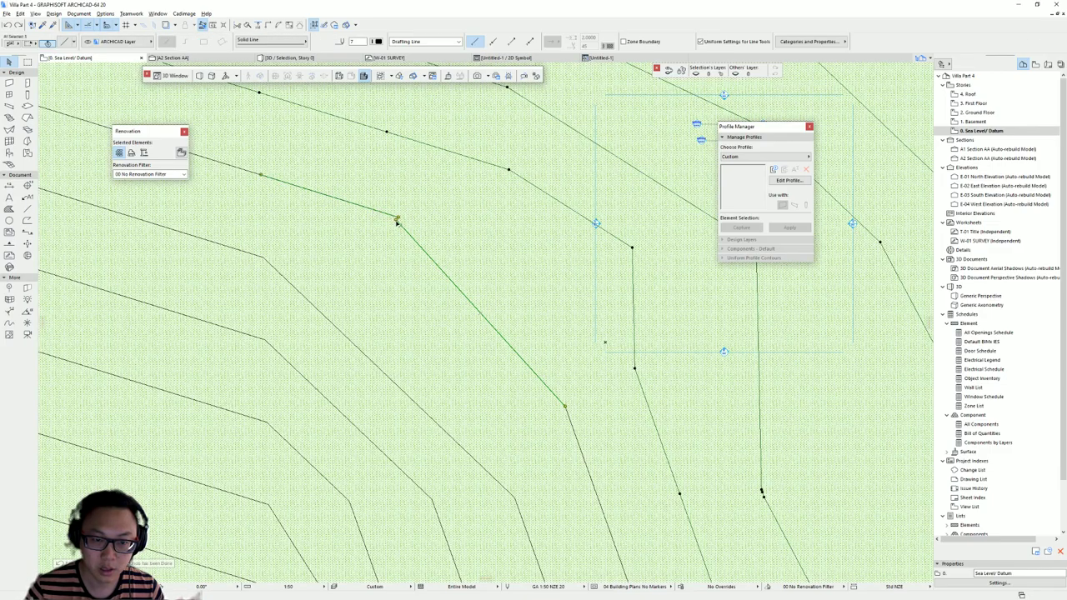
left_click(268, 26)
key("Escape")
scroll(363, 375, "down", 3)
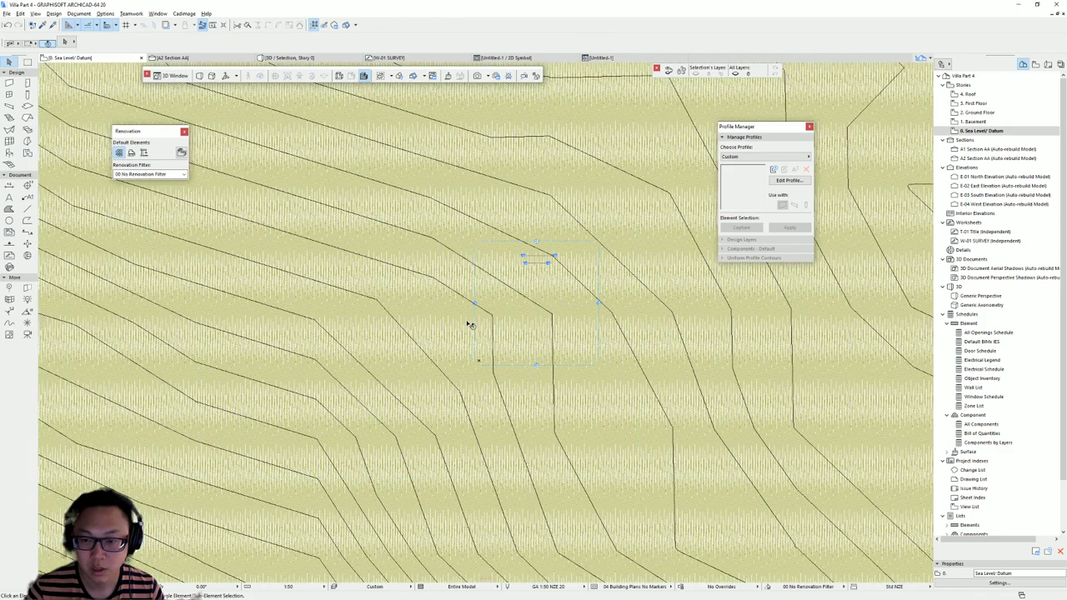
Select the site mesh and add the next unconverted contour lines near the site centre as new points, using Fit to User Ridges
scroll(424, 236, "down", 1)
left_click(435, 292)
right_click(435, 291)
left_click(488, 305)
left_click(557, 228)
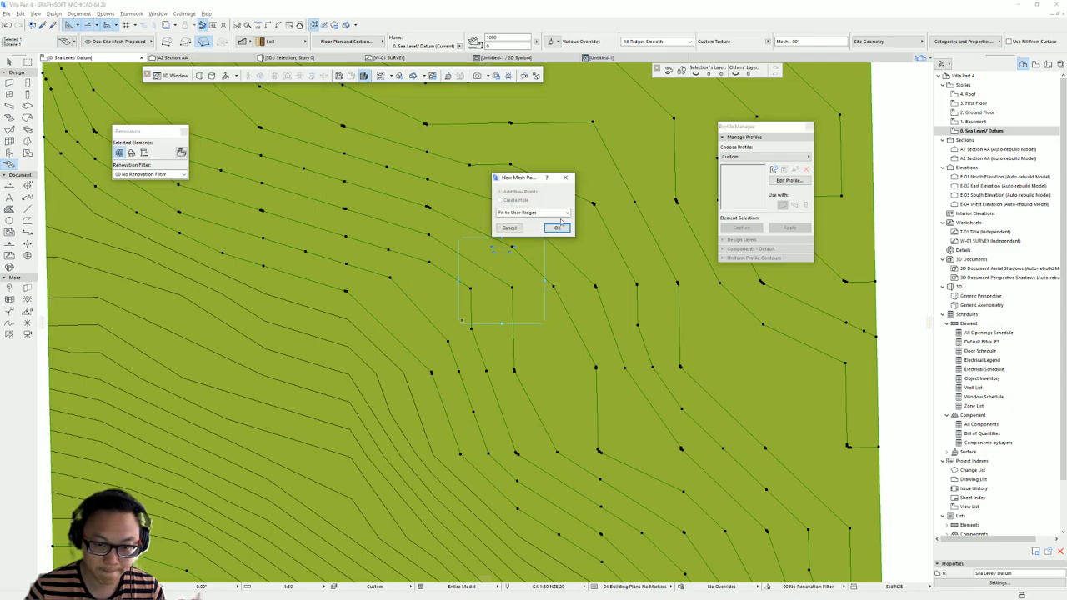
left_click(557, 228)
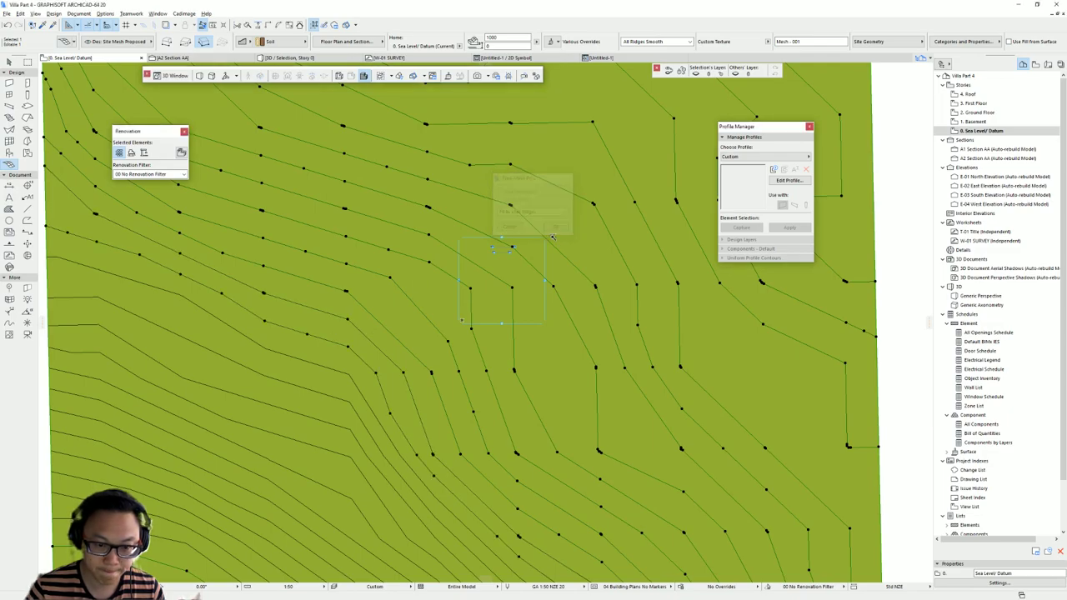
Continue adding contour lines southwest of the site centre to the mesh as new points with Fit to User Ridges
middle_click_drag(552, 237, 621, 126)
left_click(371, 307)
left_click(556, 227)
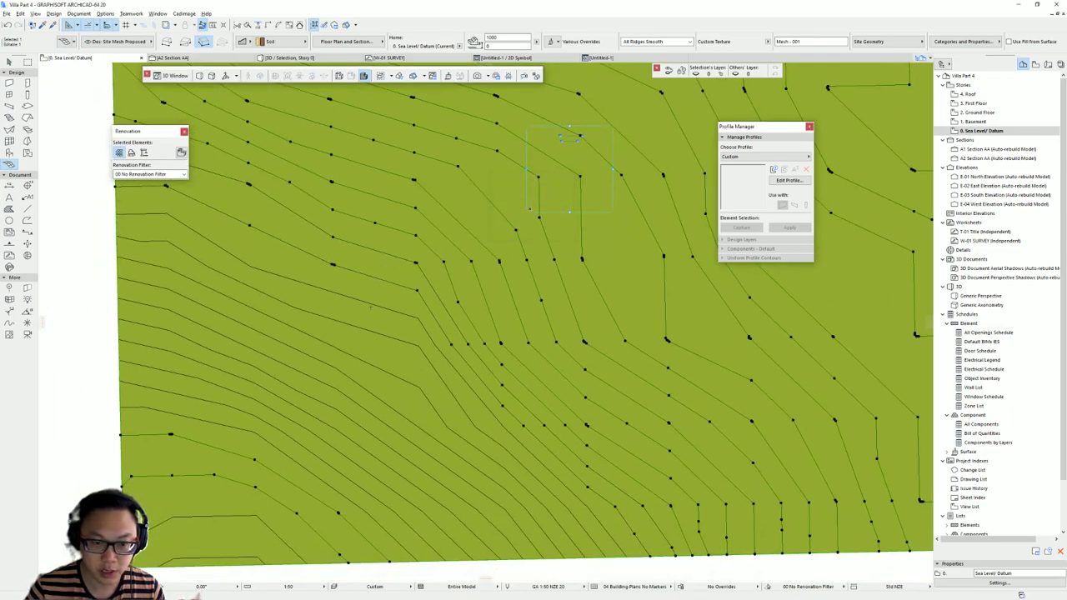
left_click(346, 316)
left_click(557, 227)
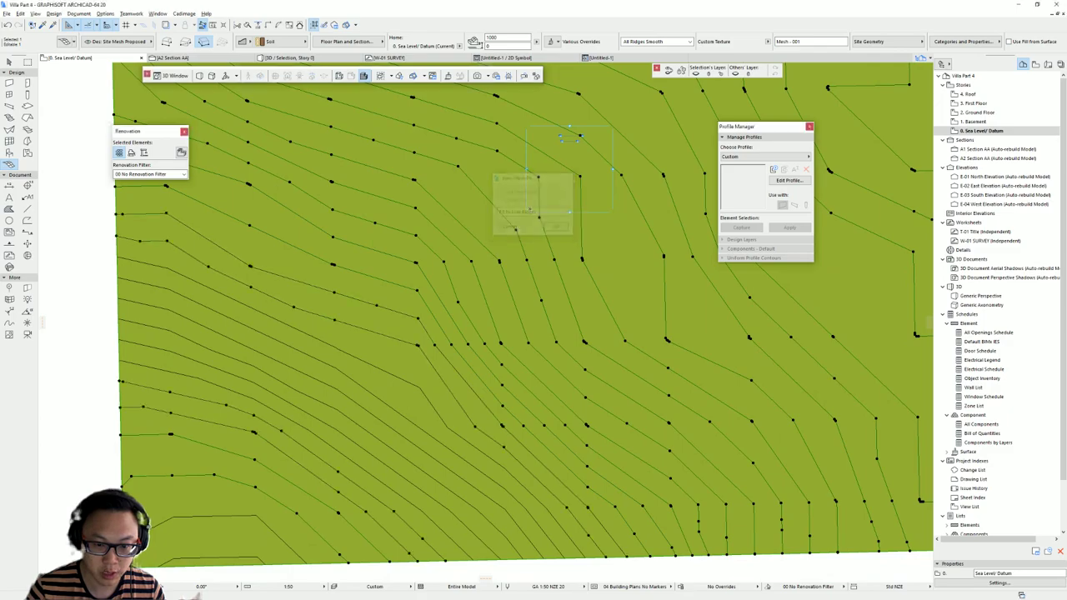
Add the remaining contour lines down to the site's southwest corner as new mesh points with Fit to User Ridges
middle_click_drag(440, 448, 439, 344)
left_click(389, 290)
left_click(557, 228)
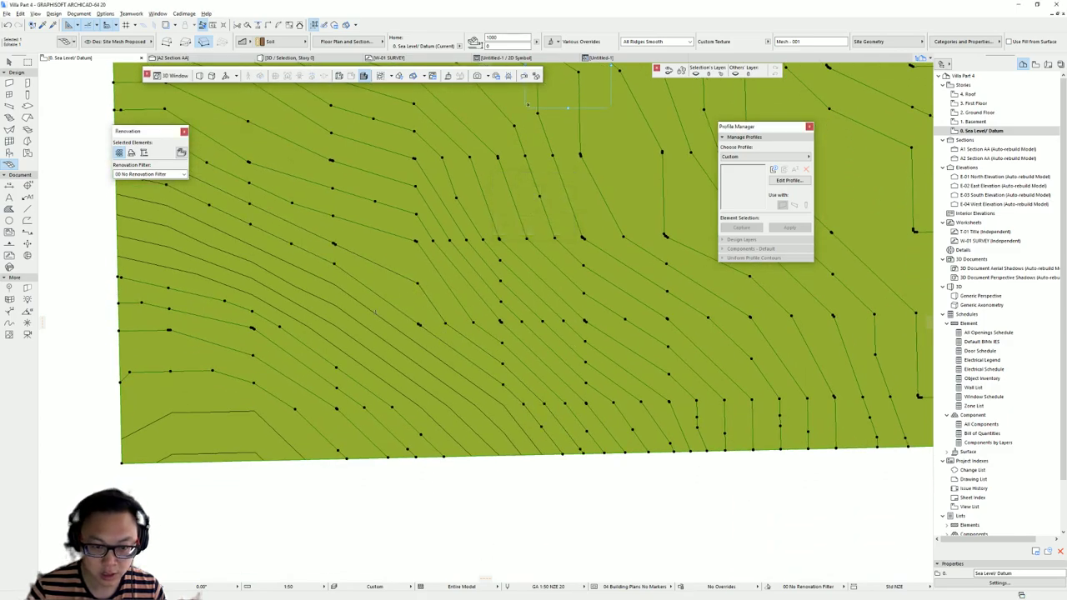
left_click(373, 326)
left_click(558, 232)
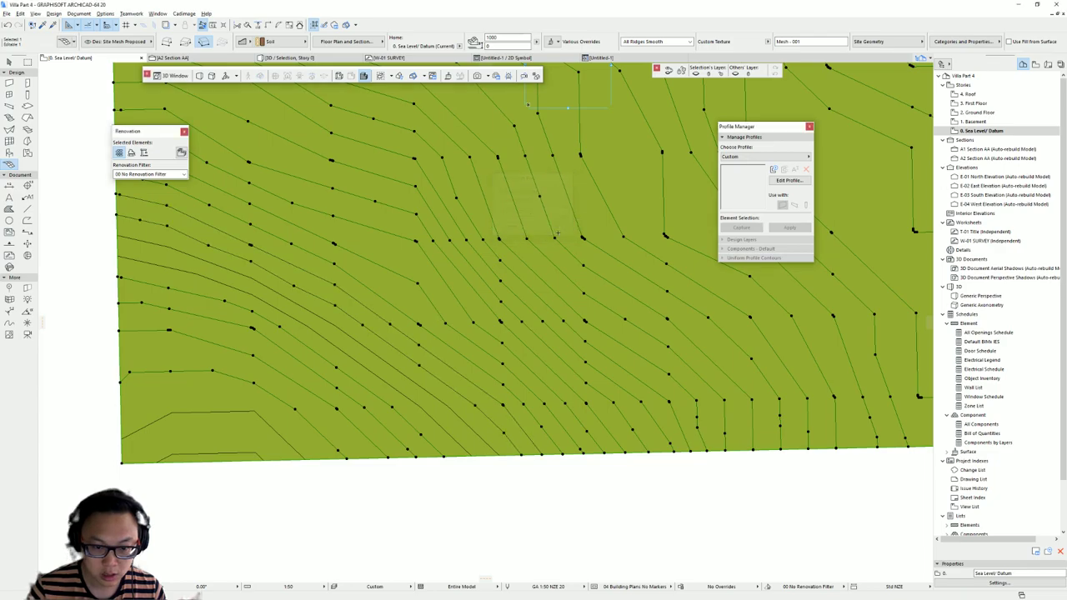
left_click(335, 331)
left_click(557, 227)
left_click(472, 268)
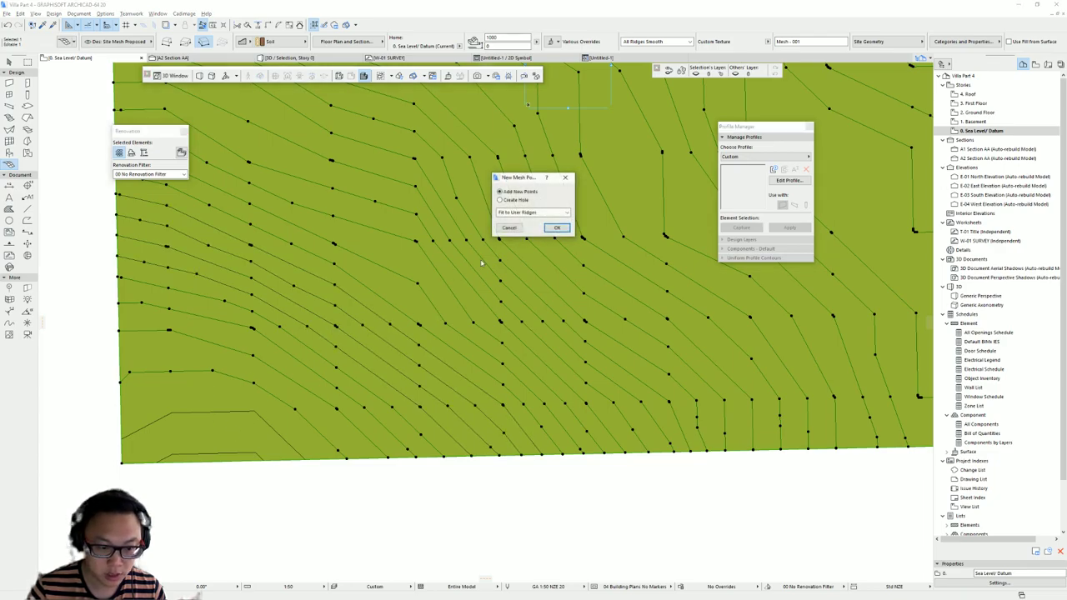
left_click(557, 227)
Examine the mesh in 3D, then check on the floor plan that every contour carries mesh points
scroll(384, 317, "down", 4)
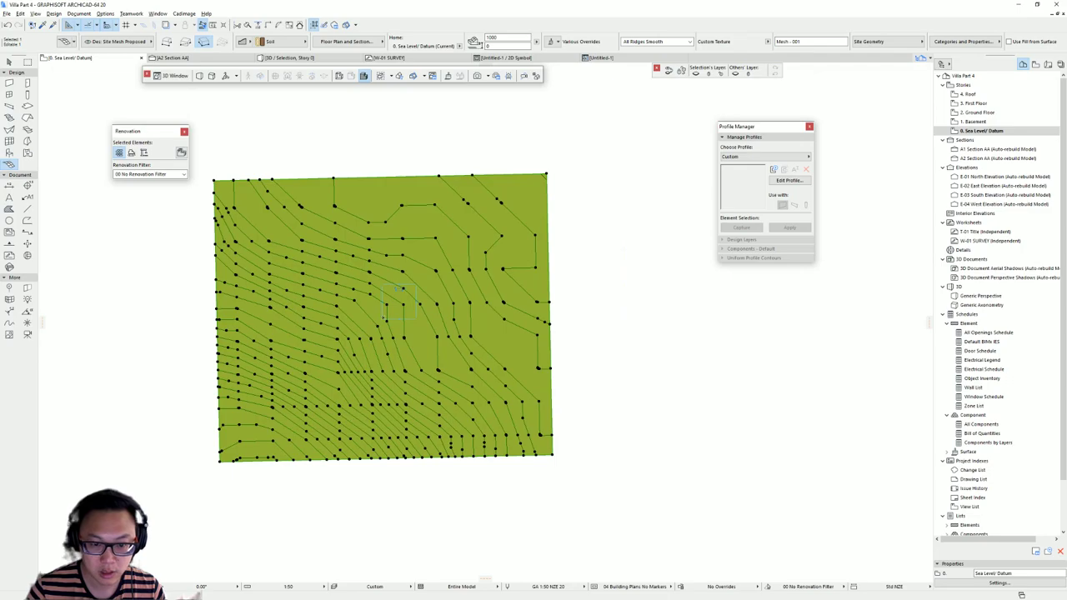
key("F3")
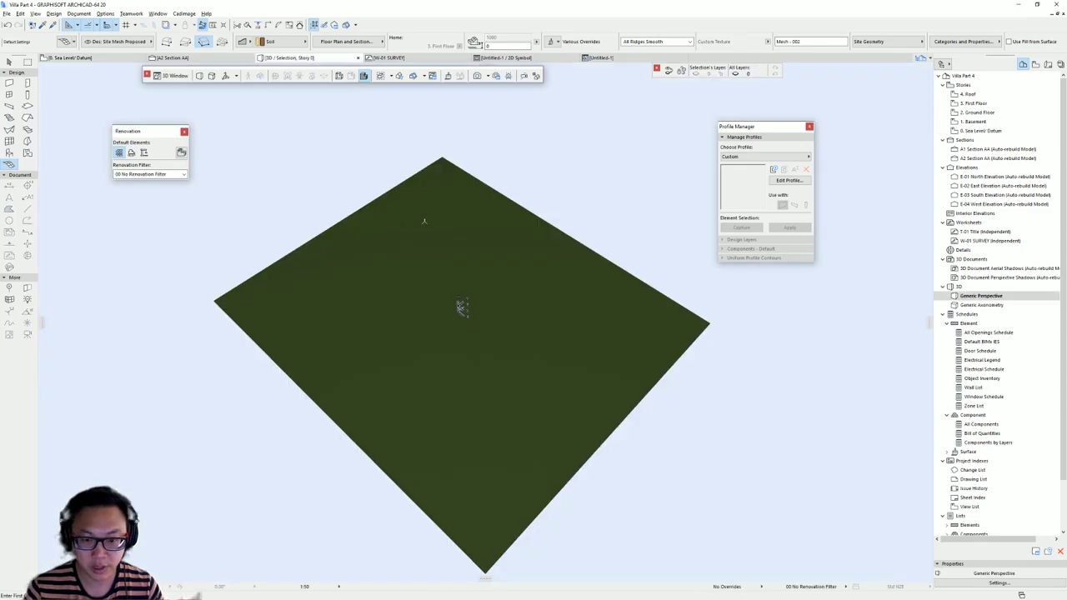
left_click(418, 354)
middle_click_drag(520, 305, 326, 388, "shift")
middle_click_drag(437, 368, 503, 383, "shift")
key("F2")
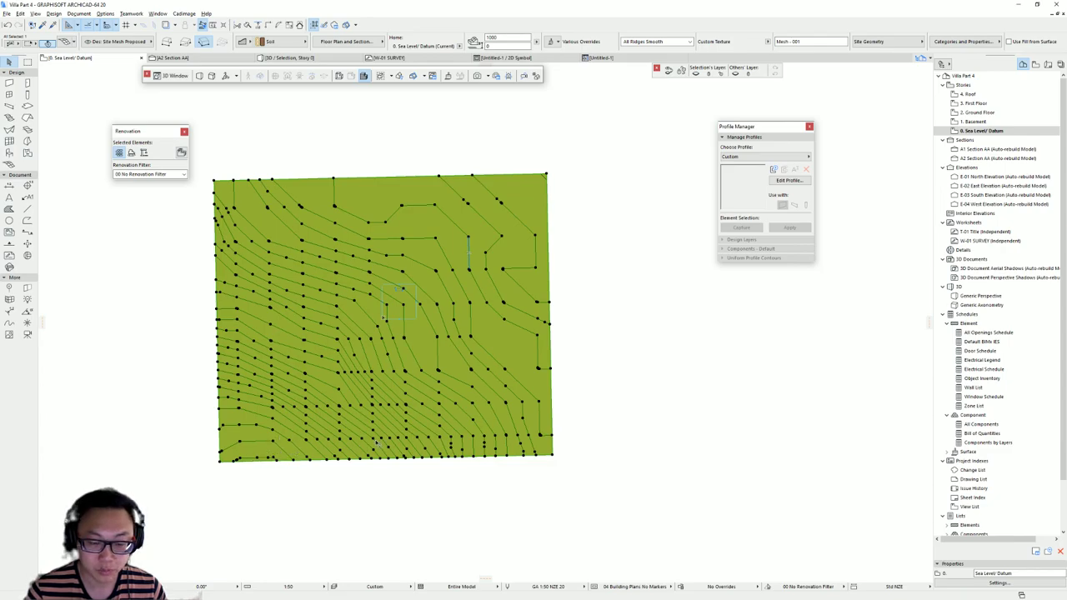
scroll(362, 406, "up", 3)
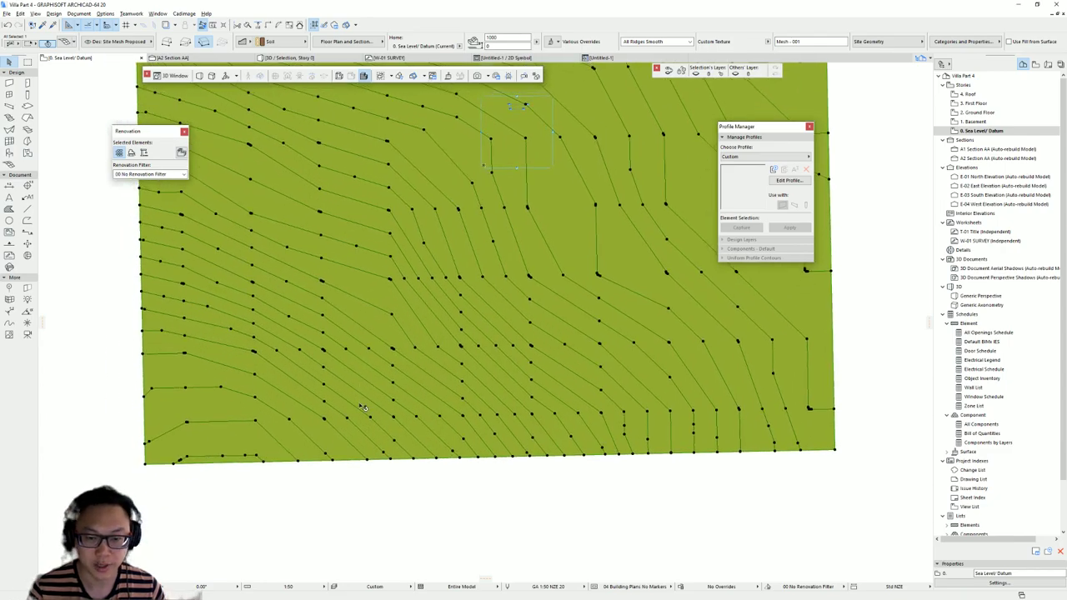
scroll(337, 436, "down", 4)
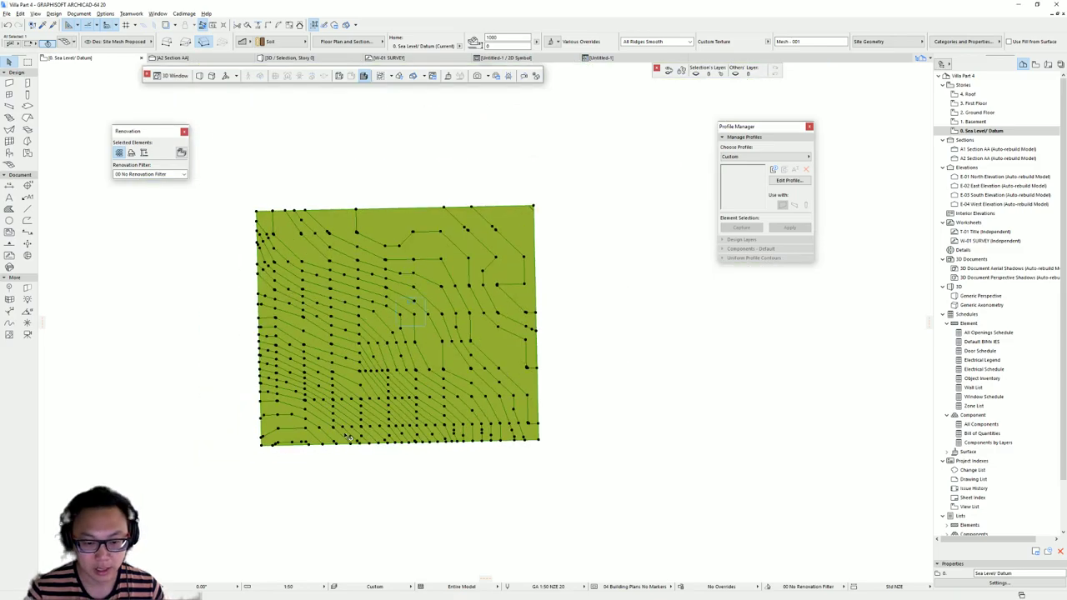
Clear the selection and reselect the site mesh at the lowest contour in the southwest corner
key("Escape")
scroll(291, 421, "up", 3)
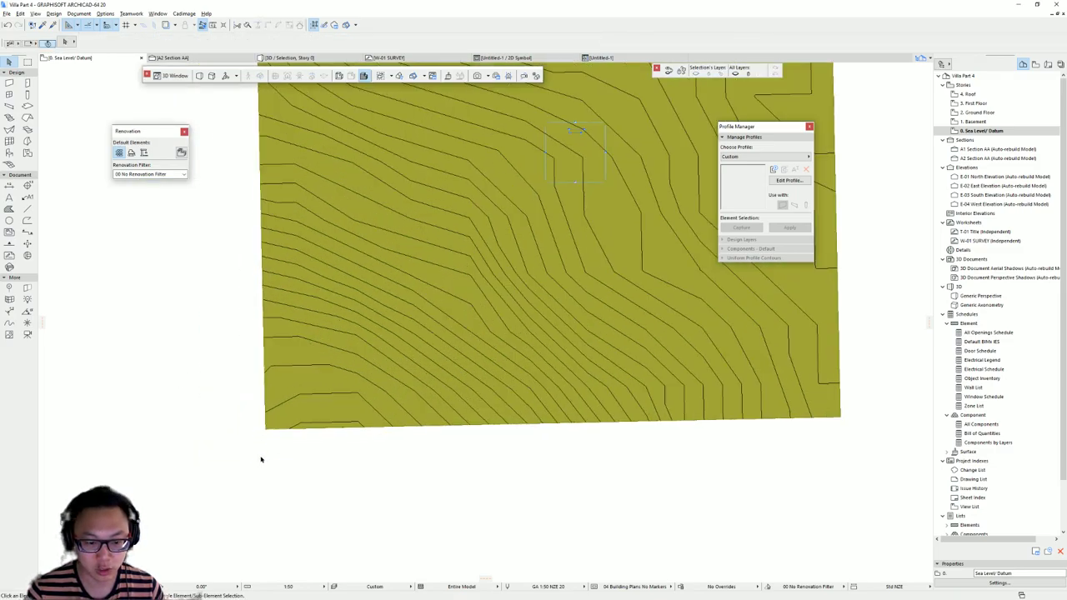
left_click(315, 408)
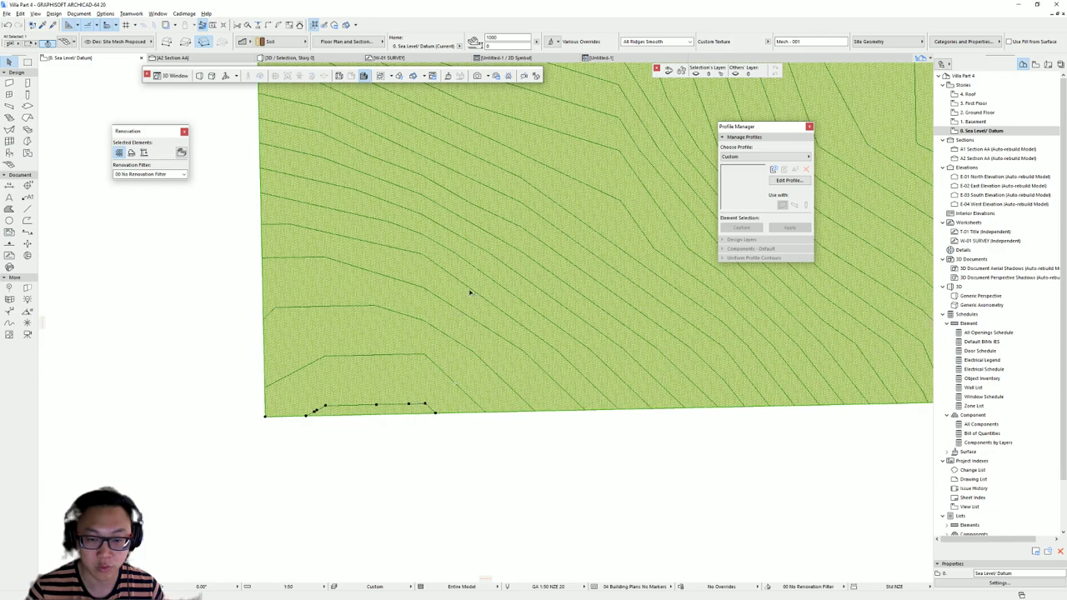
left_click(408, 405)
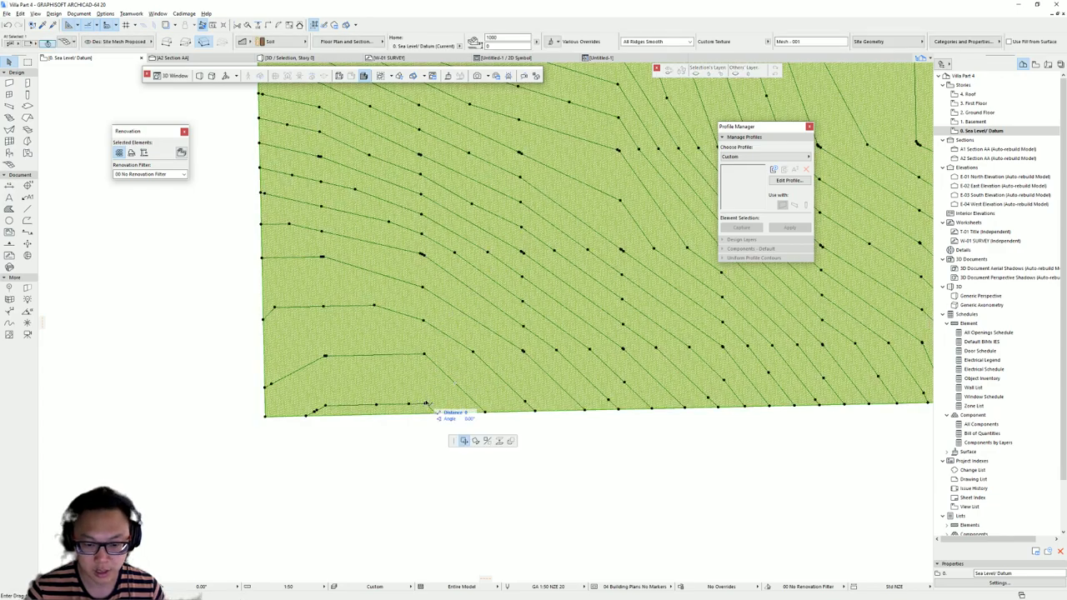
key("Escape")
left_click(430, 406)
key("Escape")
Set the mesh point height of the lowest southwest contour to 1000 above the mesh reference plane, applied to all its points
left_click(425, 407)
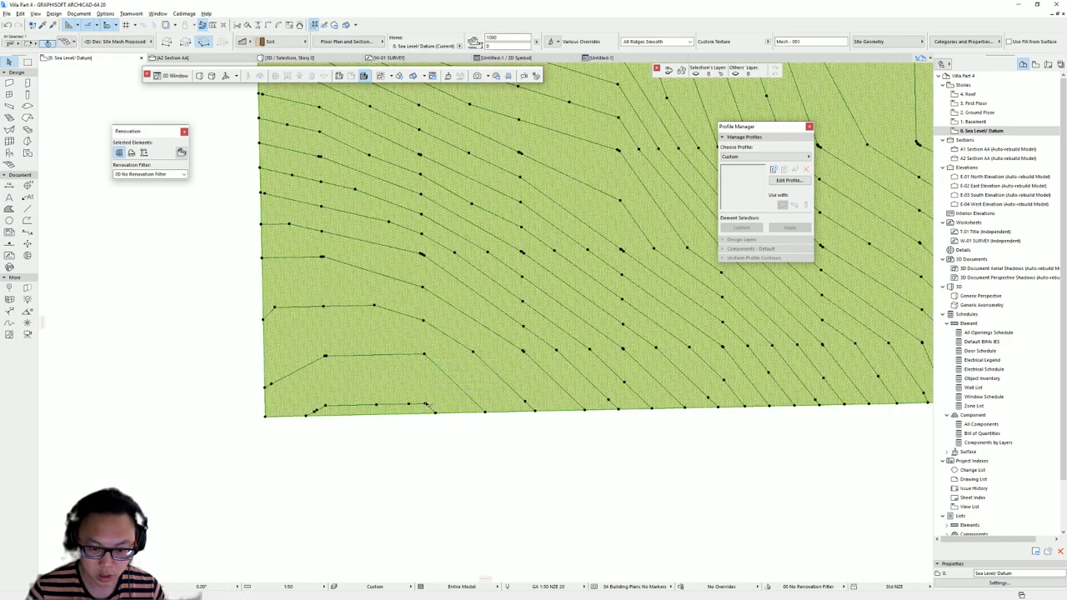
left_click(426, 406)
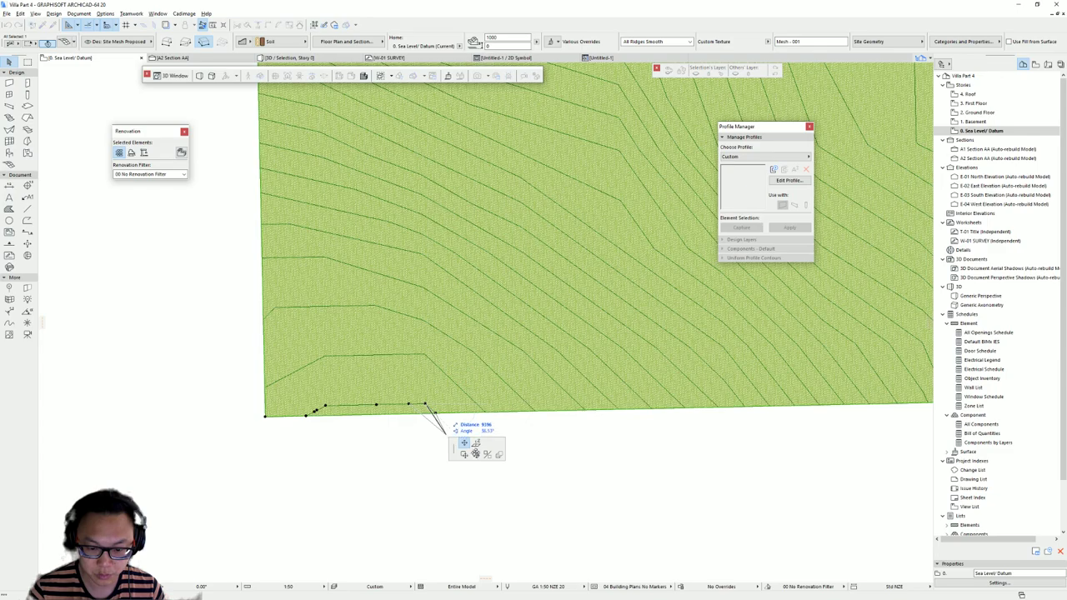
left_click(476, 444)
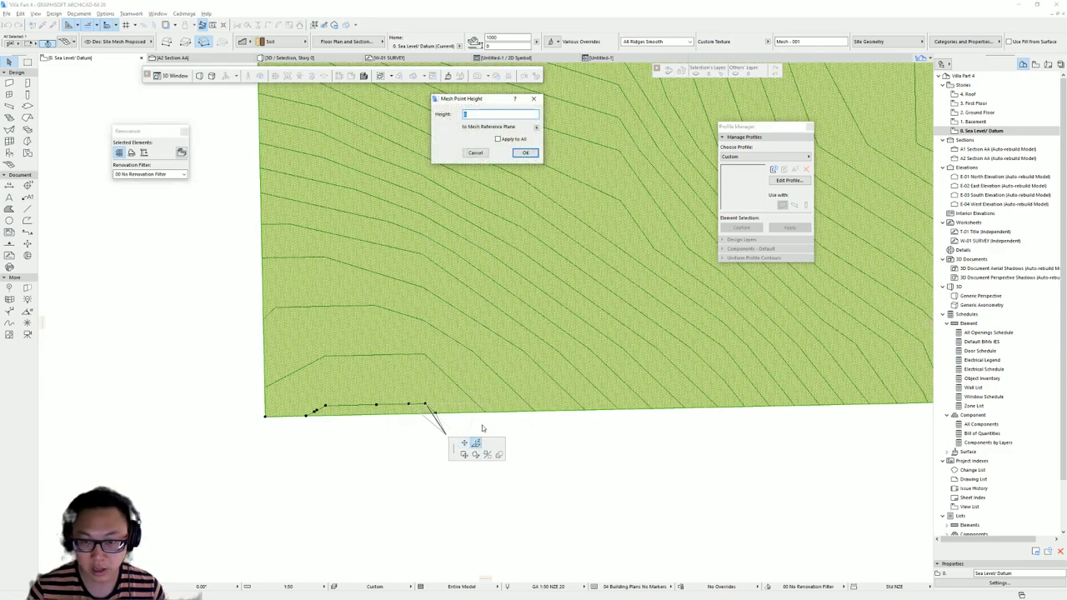
type("1000")
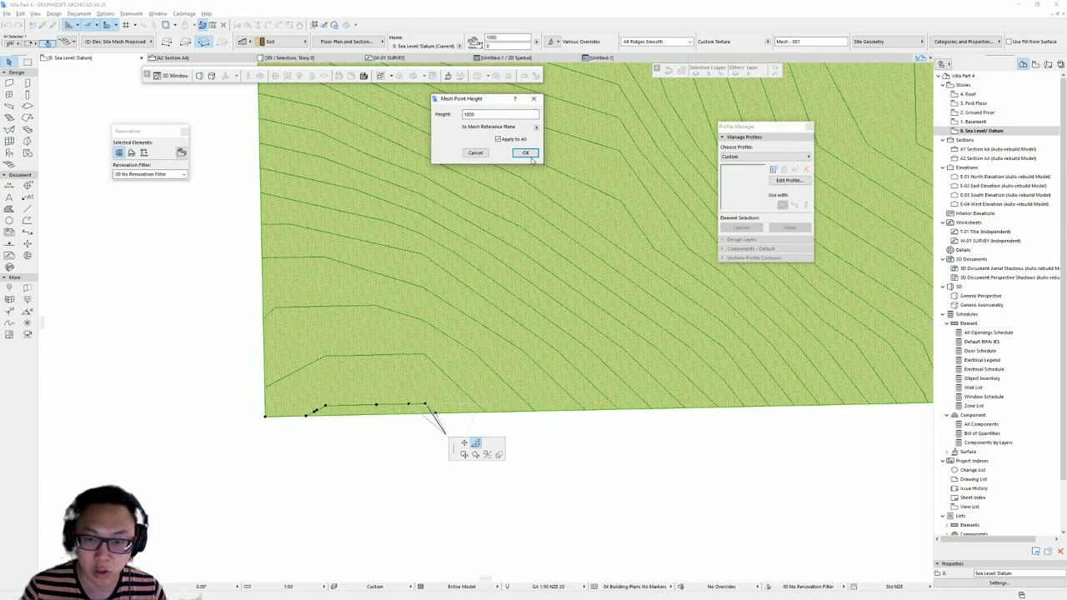
left_click(526, 153)
Examine the raised corner contour in 3D and return to the floor plan
middle_click_drag(374, 393, 355, 439)
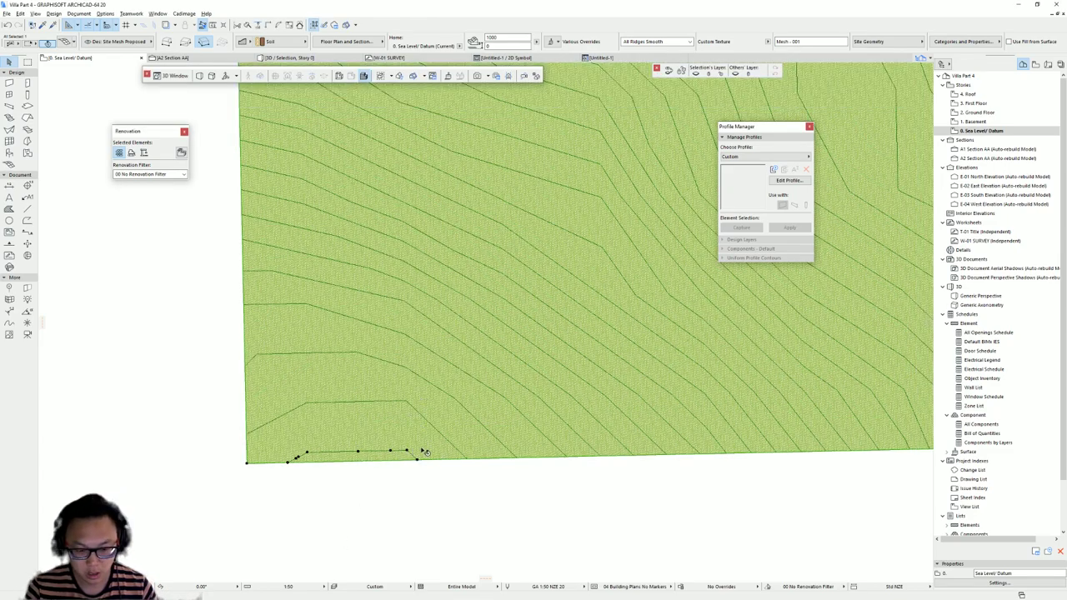
key("F5")
middle_click_drag(348, 319, 274, 379, "shift")
left_click(218, 385)
scroll(215, 381, "up", 4)
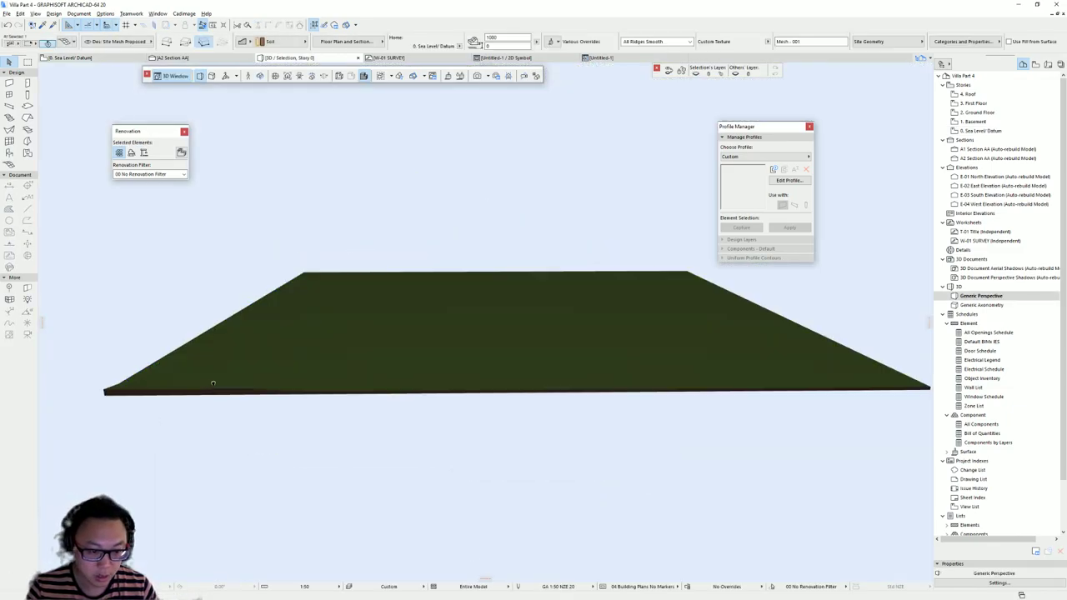
middle_click_drag(345, 427, 302, 461, "shift")
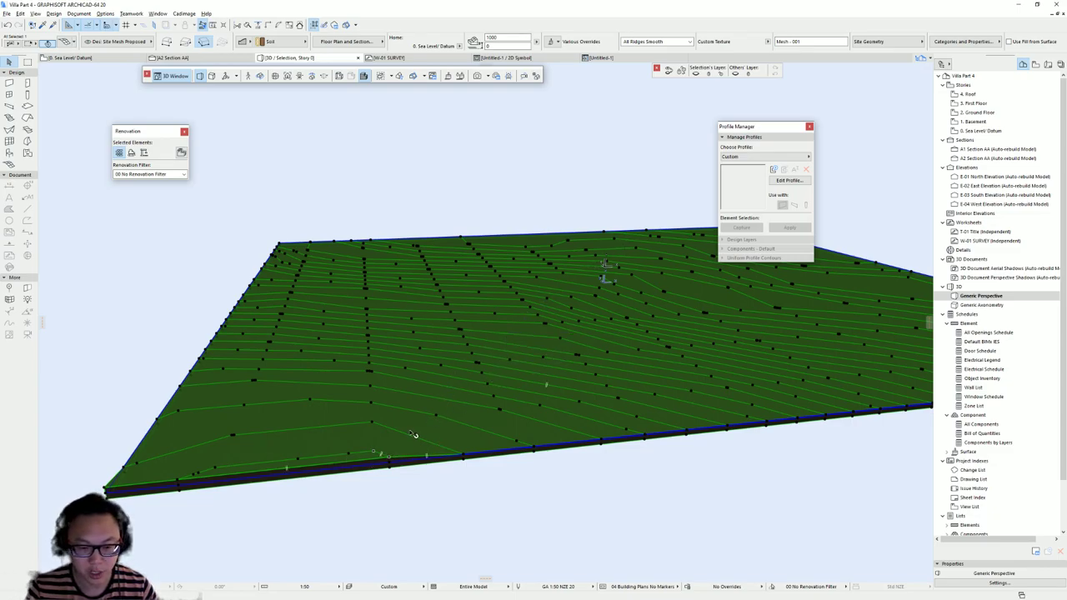
key("F2")
Set the height of all points on the second contour from the southwest corner, and set the third contour's points to 3000
left_click(406, 401)
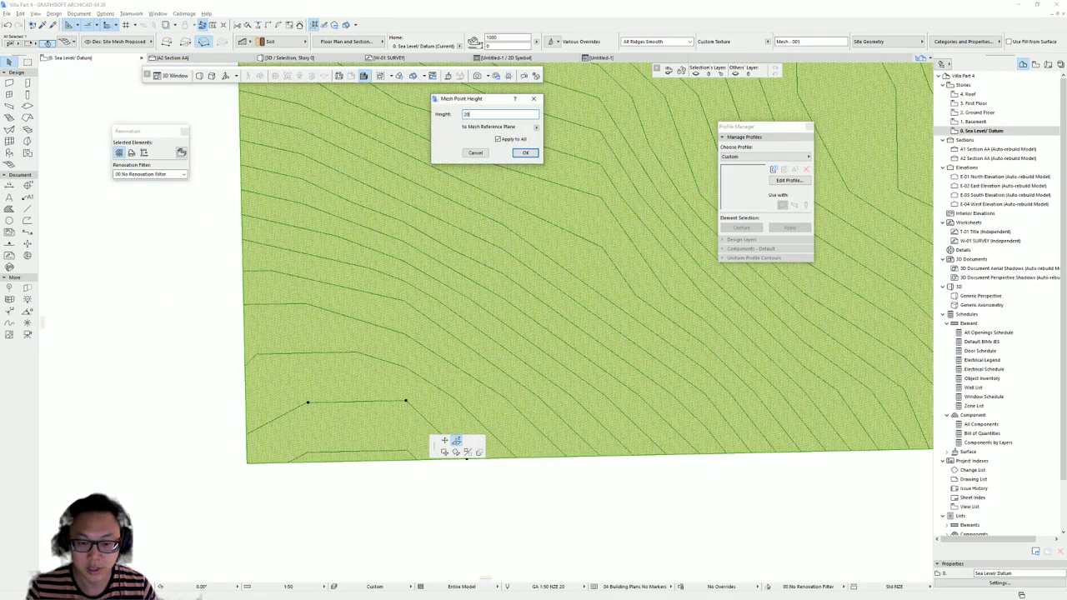
key("Return")
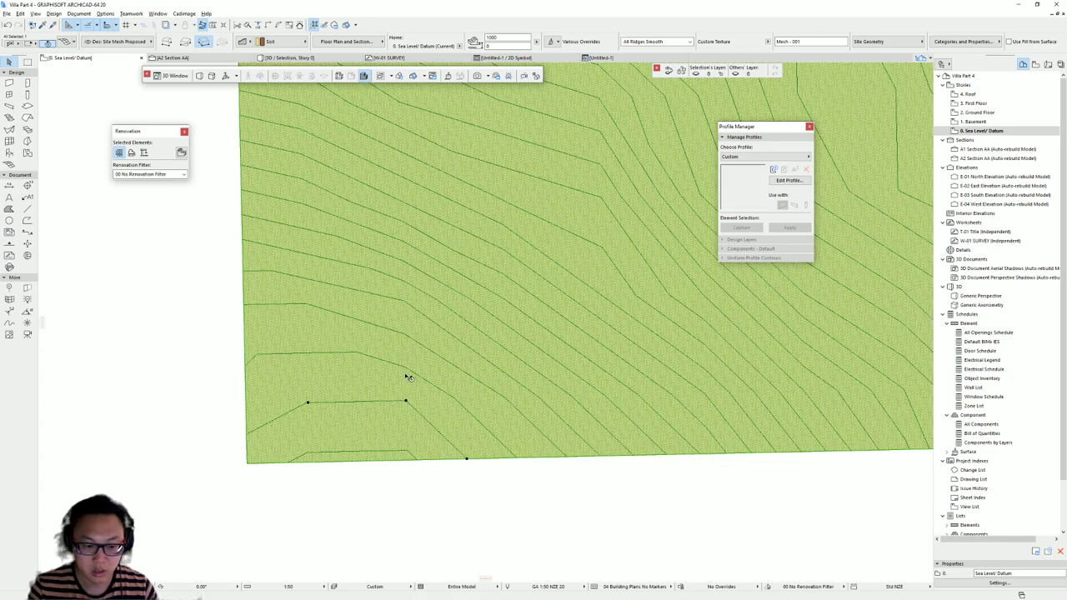
left_click(455, 398)
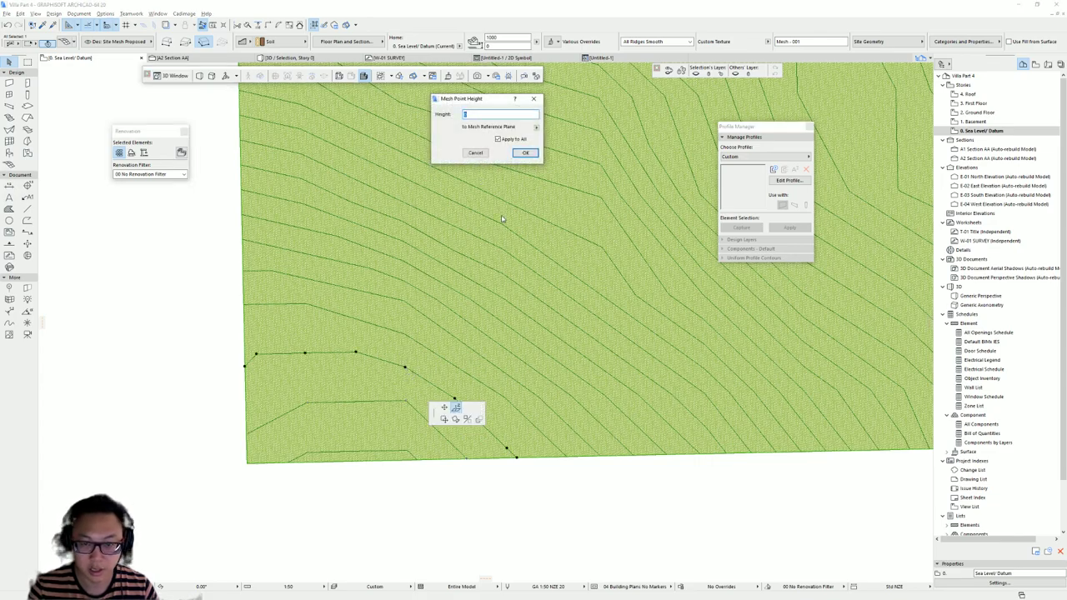
type("3000")
key("Return")
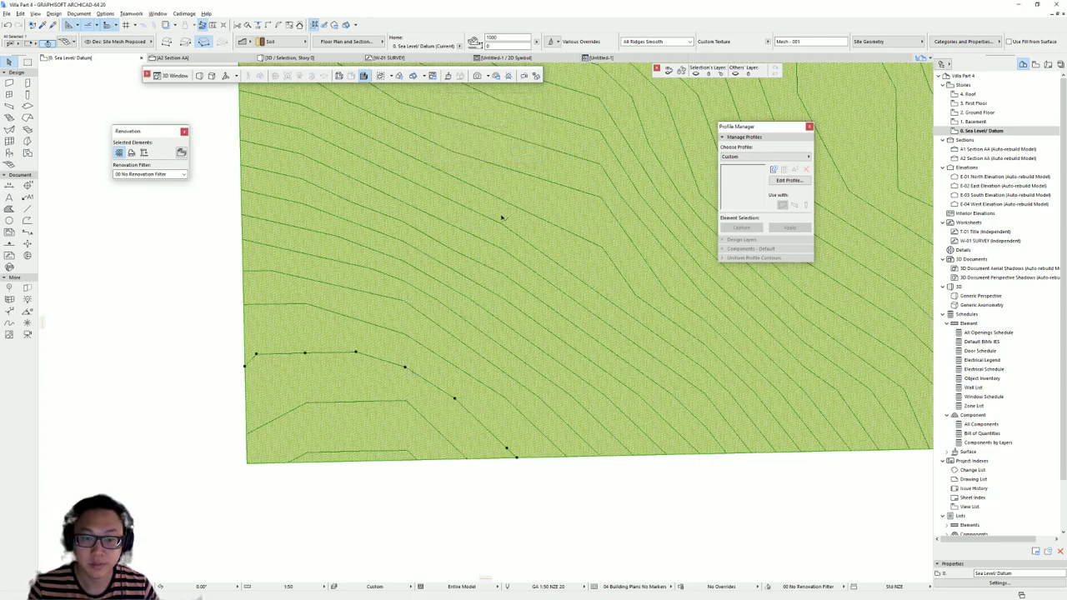
Set the mesh point height of the fourth contour from the southwest corner to 4000 and the fifth contour's to 5000
left_click(405, 335)
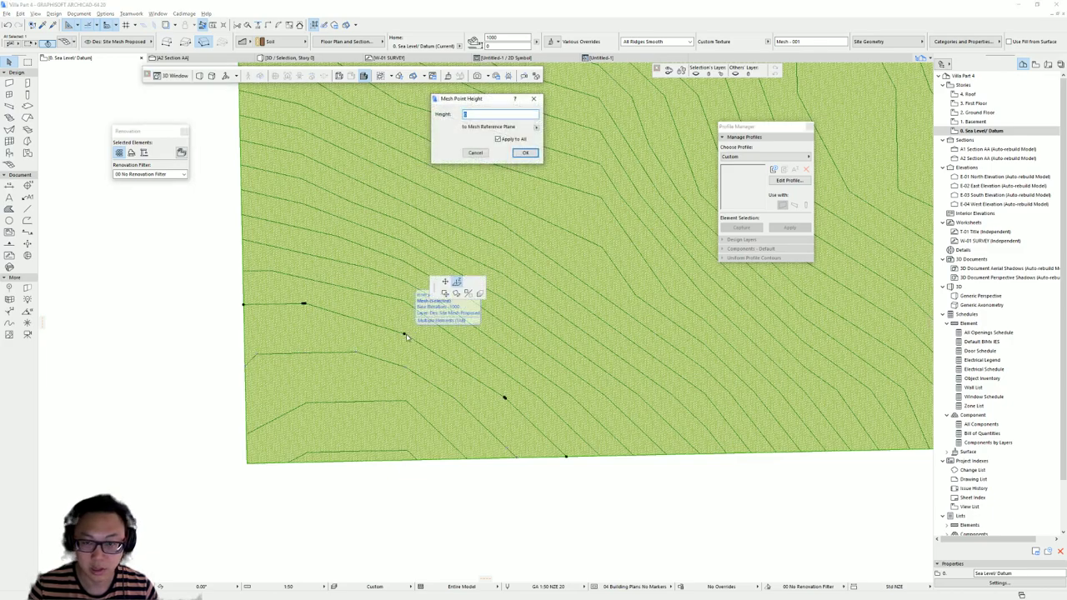
type("4000")
key("Return")
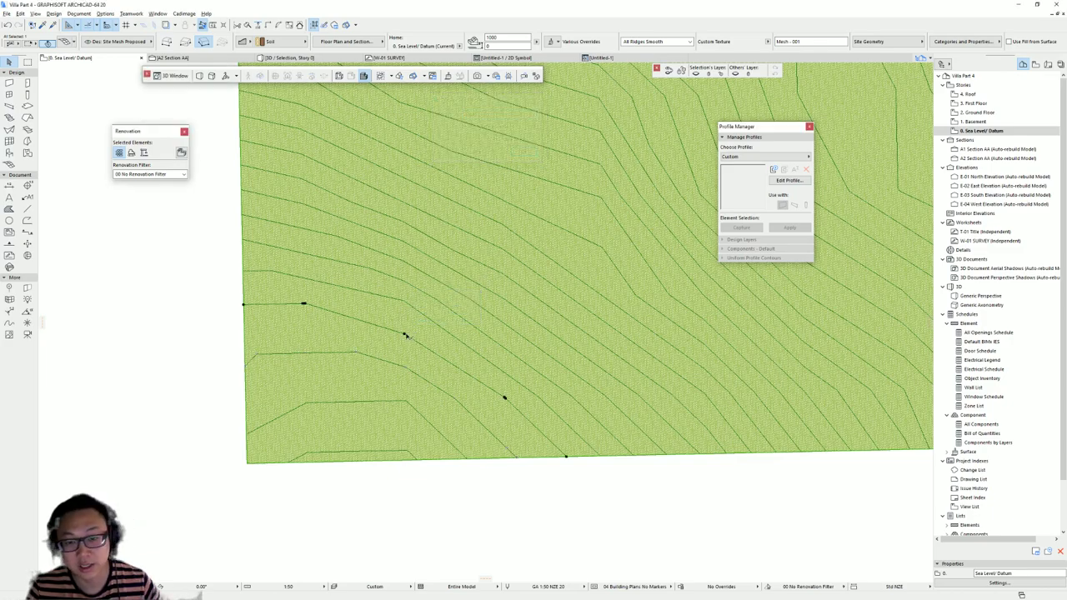
left_click(404, 302)
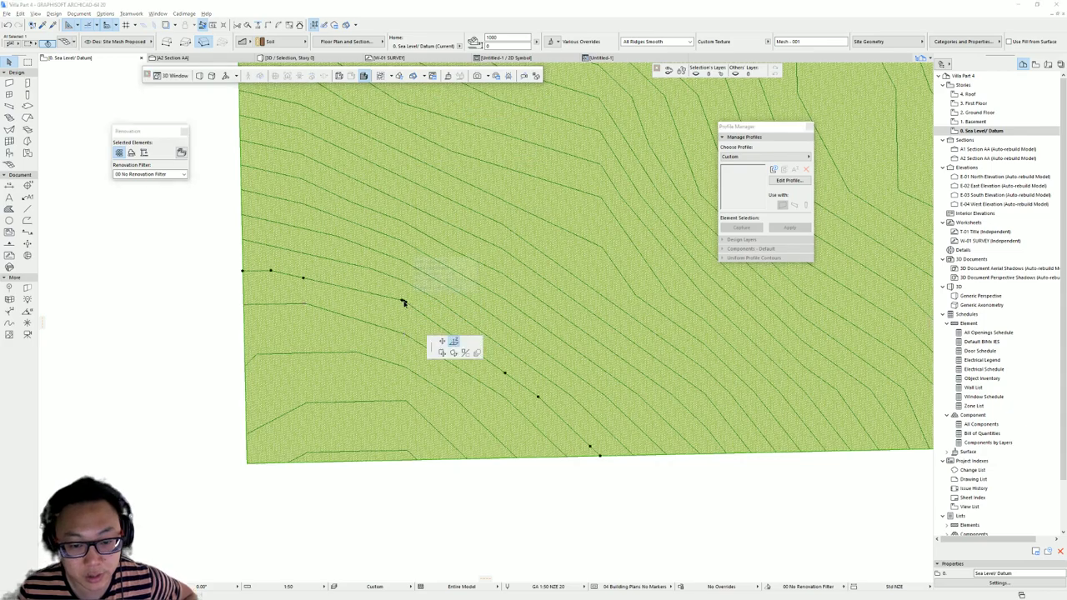
type("5000")
key("Return")
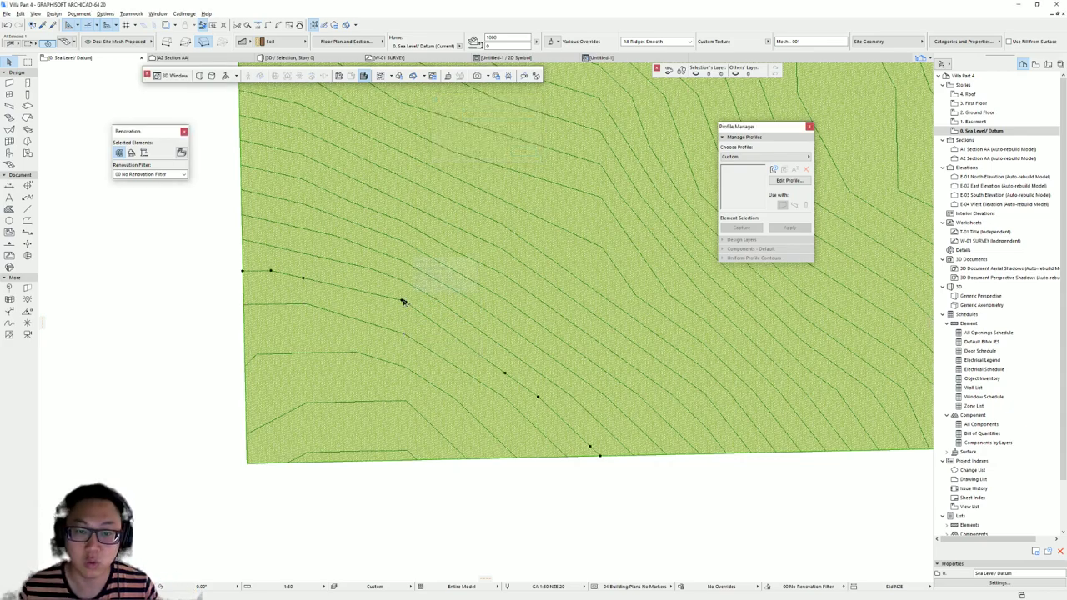
Examine the slope formed by the raised southwest contours in 3D
key("F3")
mouse_move(404, 303)
middle_mouse_down("shift")
mouse_move(339, 414)
mouse_move(514, 393)
mouse_move(500, 333)
middle_mouse_up("shift")
middle_click_drag(559, 524, 508, 358, "shift")
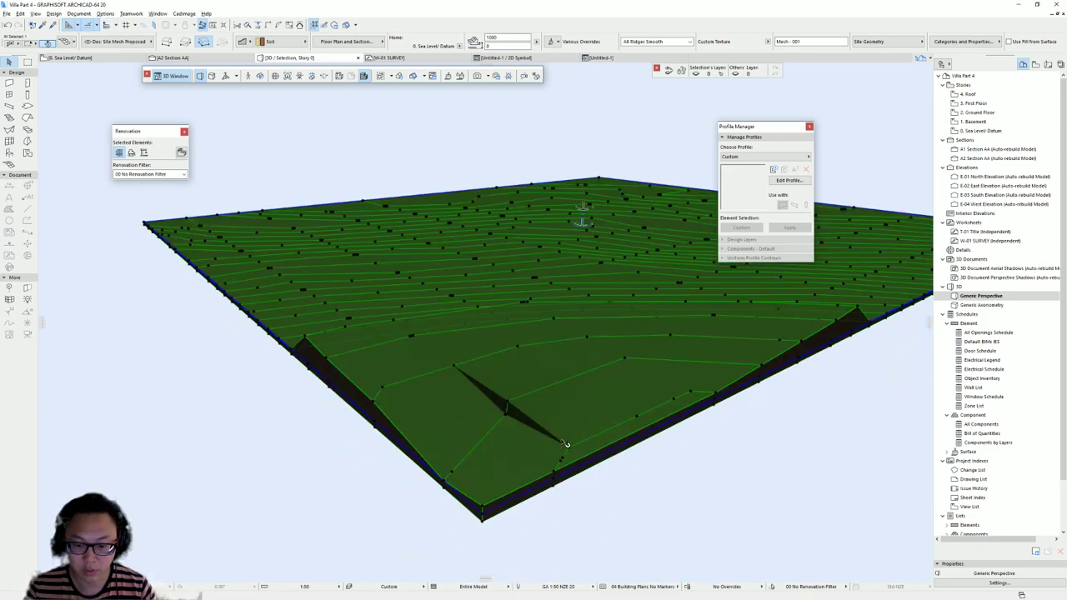
mouse_move(553, 418)
middle_mouse_down("shift")
mouse_move(509, 388)
mouse_move(588, 358)
mouse_move(467, 358)
mouse_move(372, 419)
mouse_move(417, 387)
middle_mouse_up("shift")
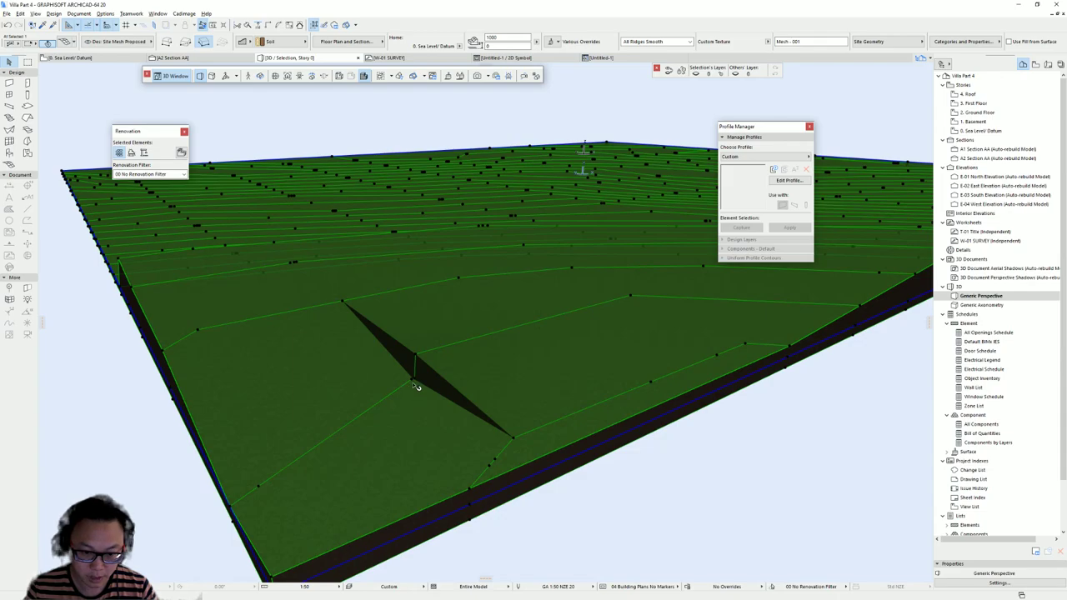
Examine the sharp break between the southwest contours in 3D, and correct the second contour's mesh point height to 2000 in the floor plan
scroll(415, 383, "up", 2)
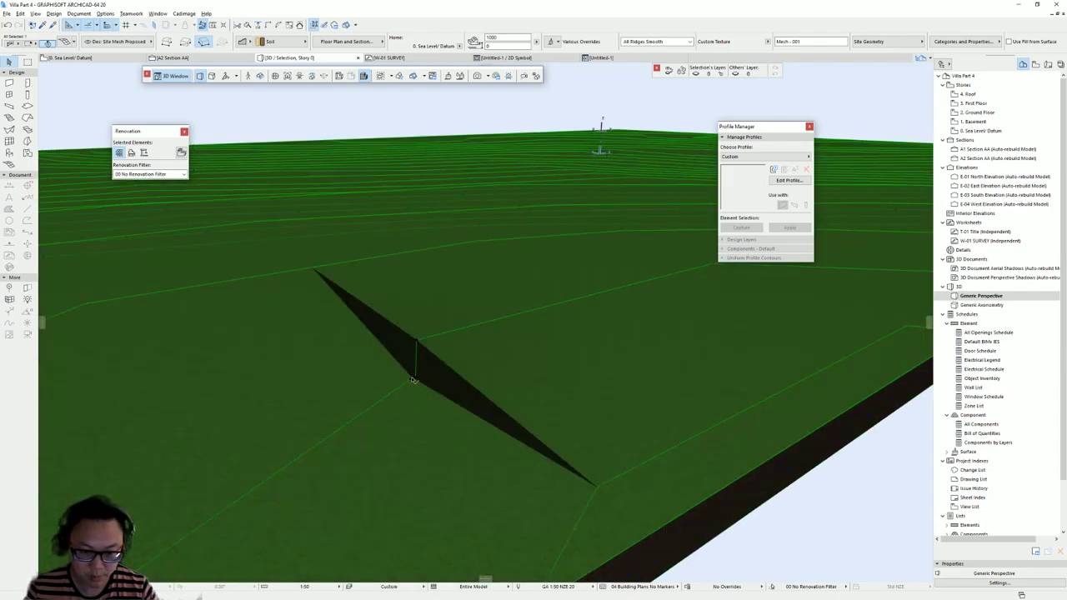
scroll(415, 382, "down", 3)
key("F2")
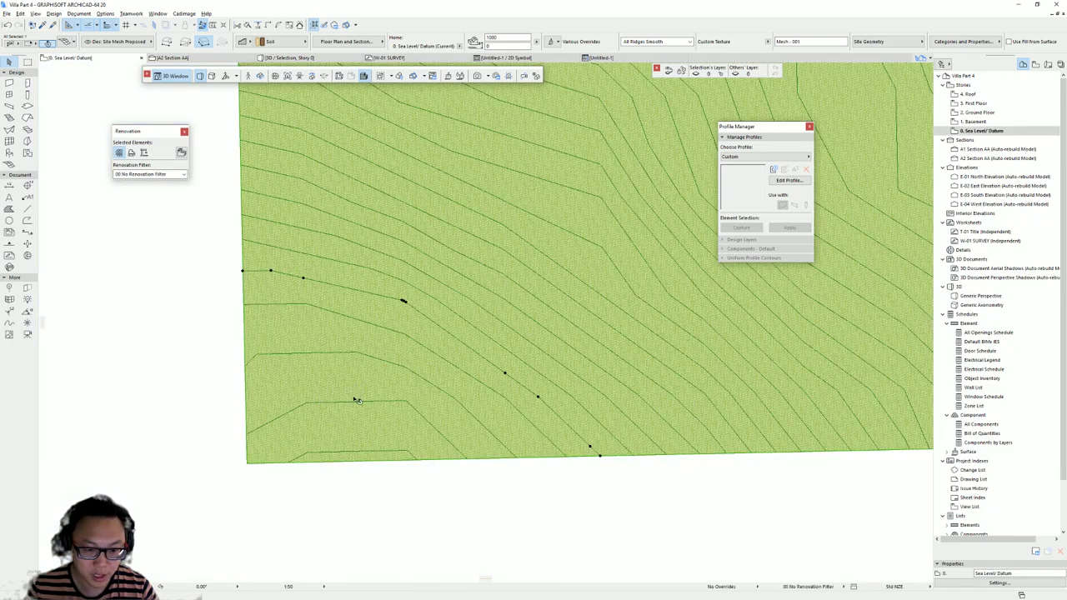
left_click(305, 407)
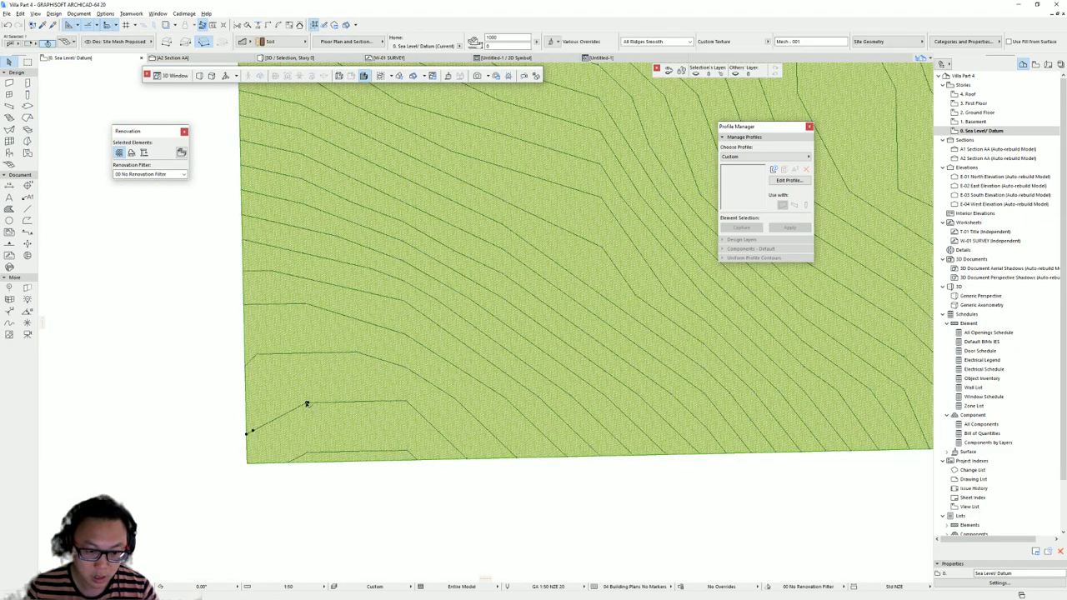
left_click(307, 404)
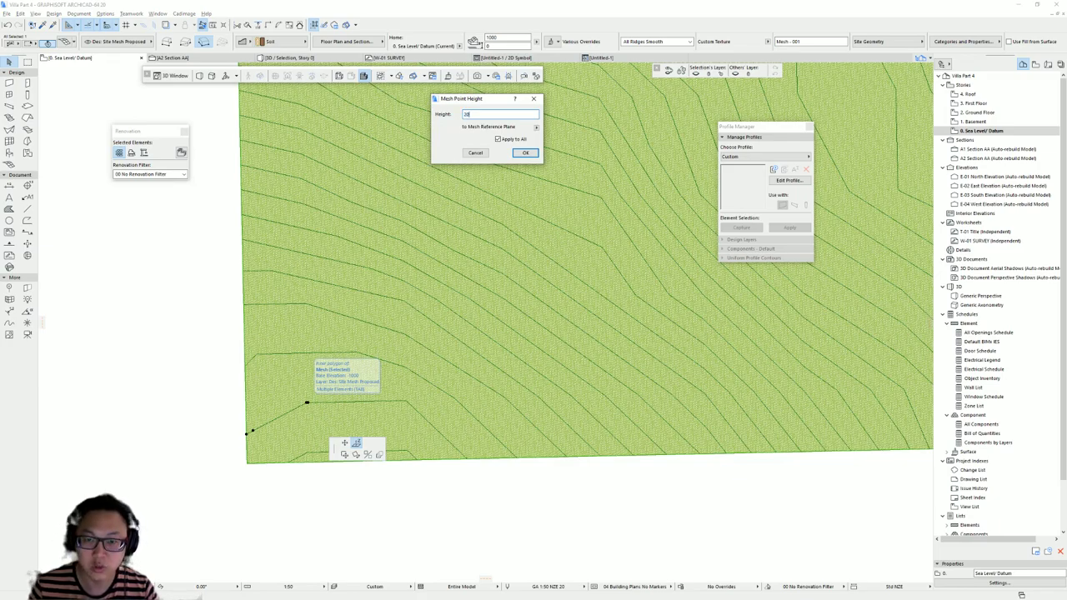
key("Return")
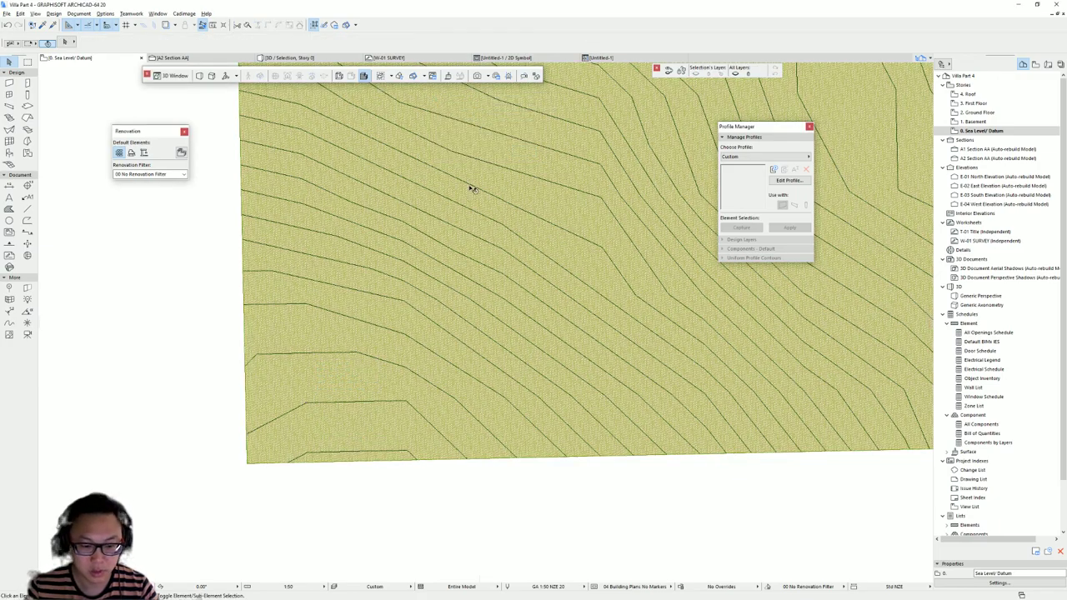
Check the corrected slope in 3D, and reapply the mesh point height of the fifth contour from the southwest corner in the floor plan
key("ctrl+F5")
mouse_move(348, 433)
middle_mouse_down("shift")
mouse_move(198, 422)
mouse_move(403, 298)
mouse_move(491, 395)
mouse_move(290, 376)
mouse_move(324, 426)
mouse_move(355, 417)
middle_mouse_up("shift")
key("F2")
left_click(430, 369)
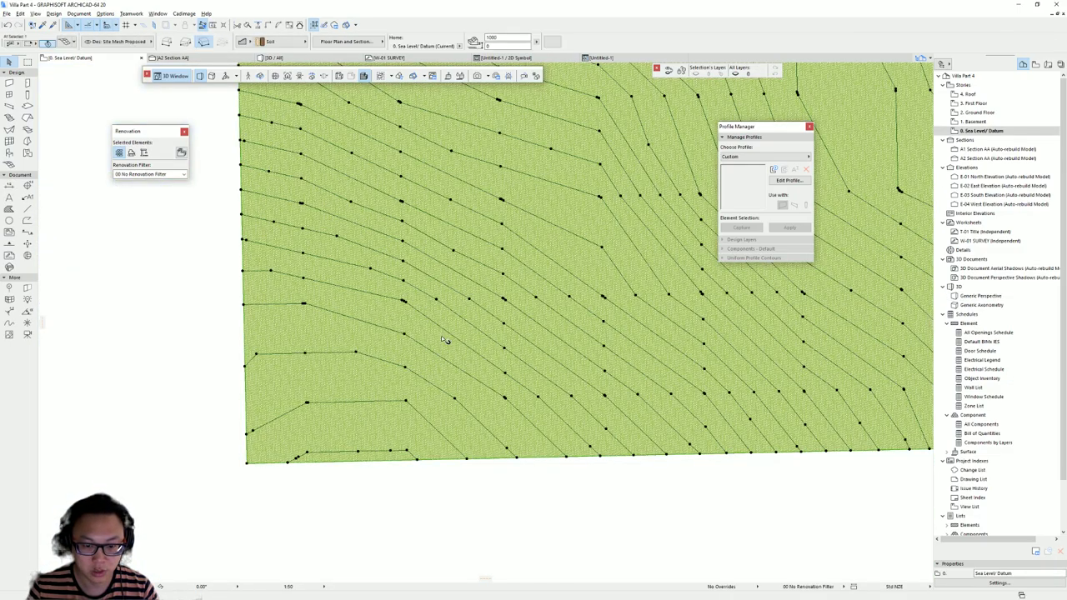
left_click(404, 302)
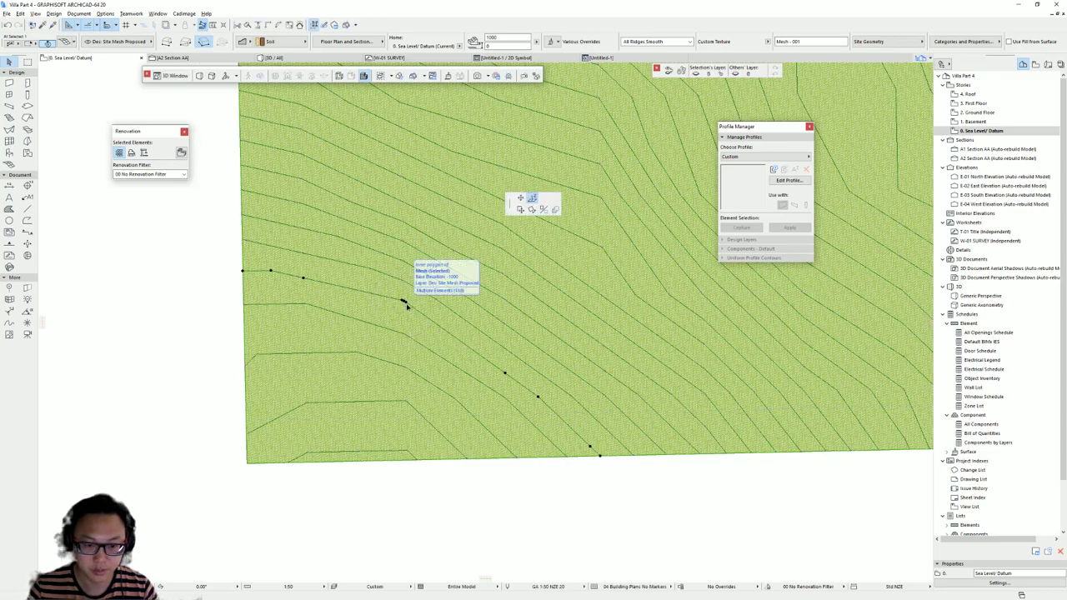
left_click(534, 205)
key("Return")
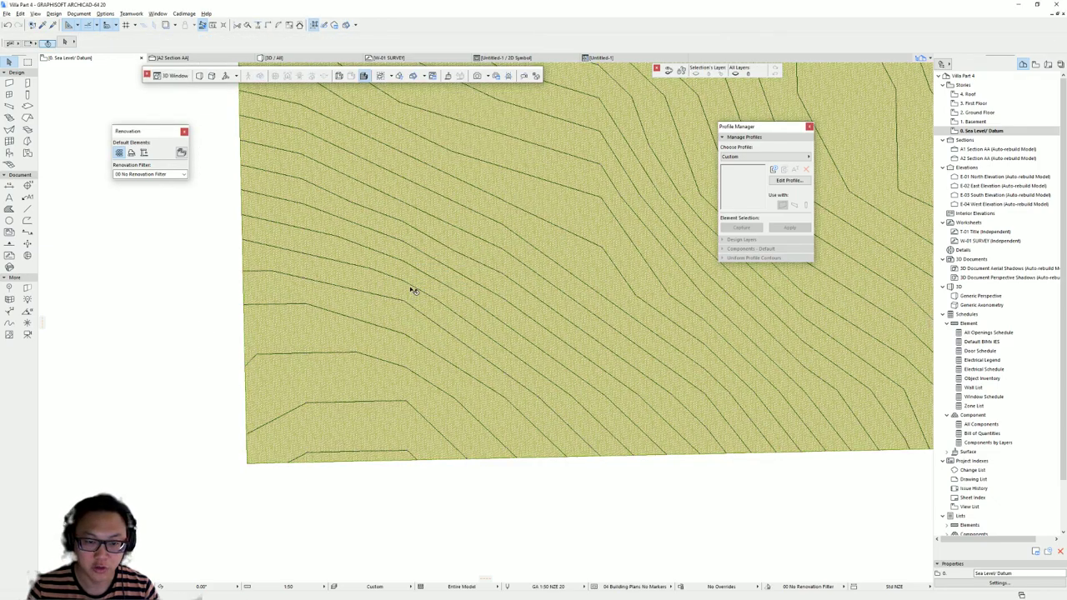
Edit the mesh point heights of the sixth and seventh contours from the southwest corner, applying each to all of its points
left_click(402, 282)
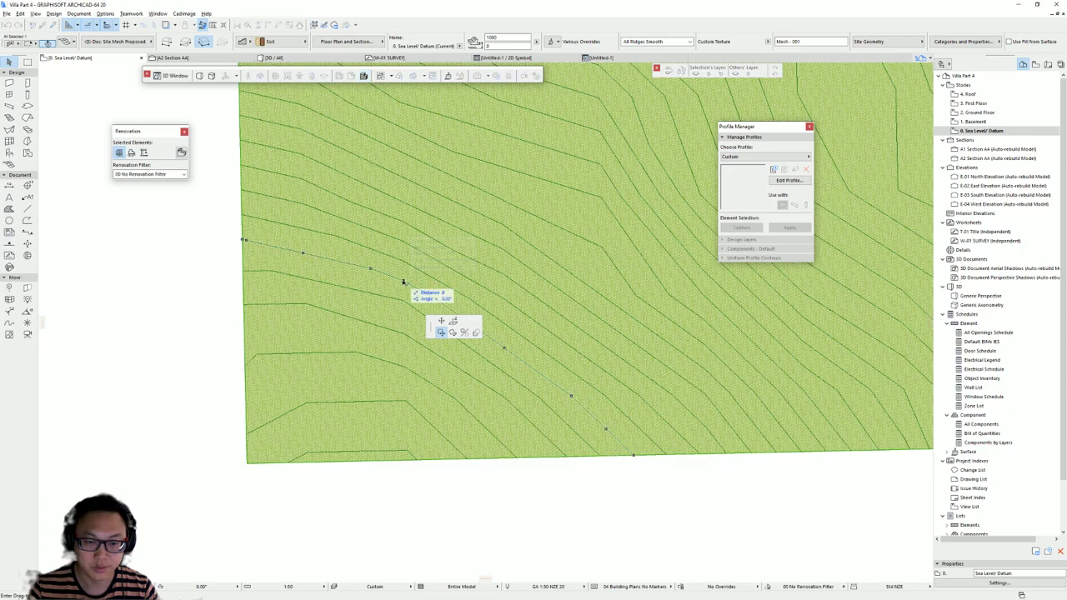
left_click(454, 321)
key("Return")
left_click(422, 276)
left_click(402, 264)
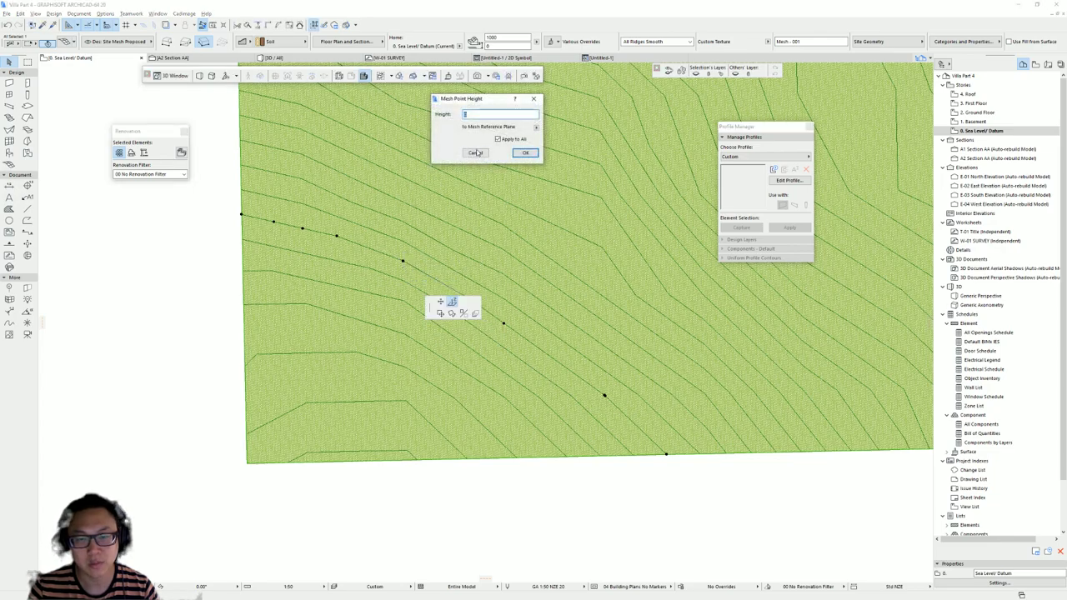
left_click(475, 152)
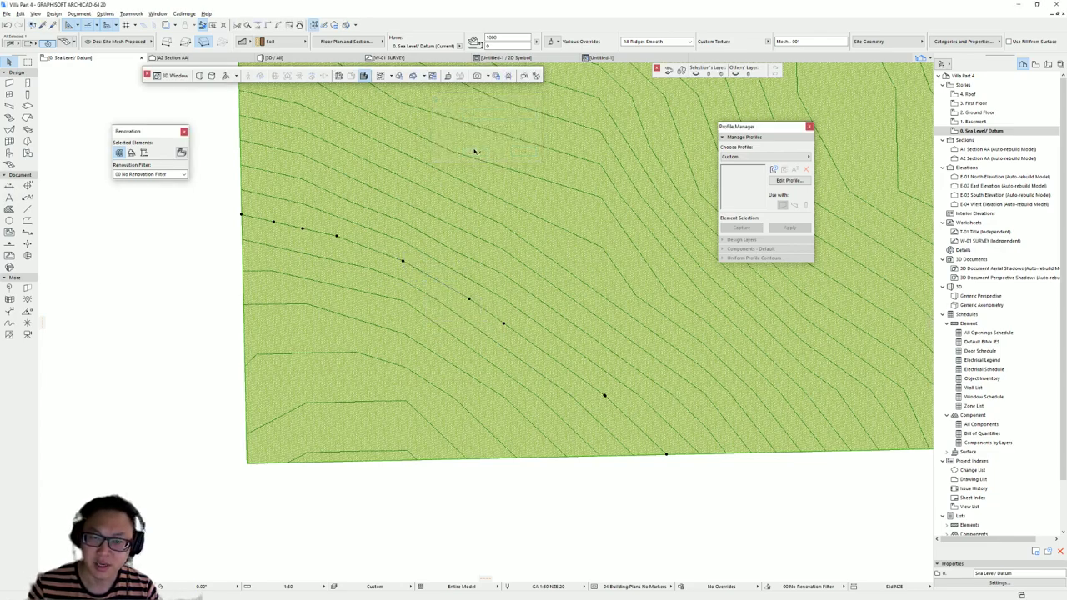
Set the mesh point height of the eighth contour from the southwest corner to 8000, and set the ninth contour's height
left_click(403, 241)
left_click(403, 241)
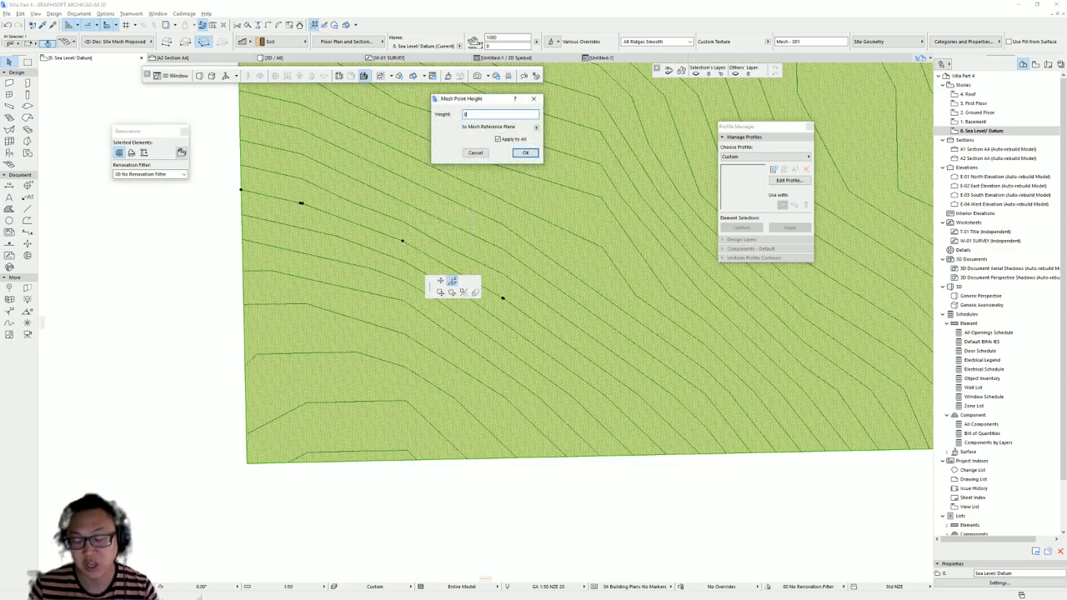
key("Return")
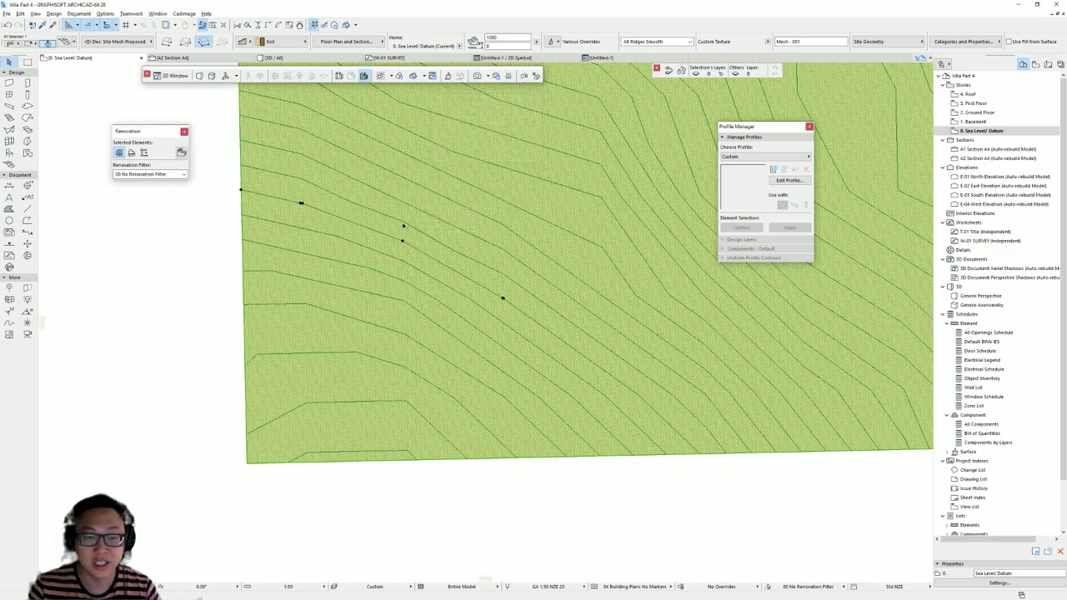
left_click(404, 224)
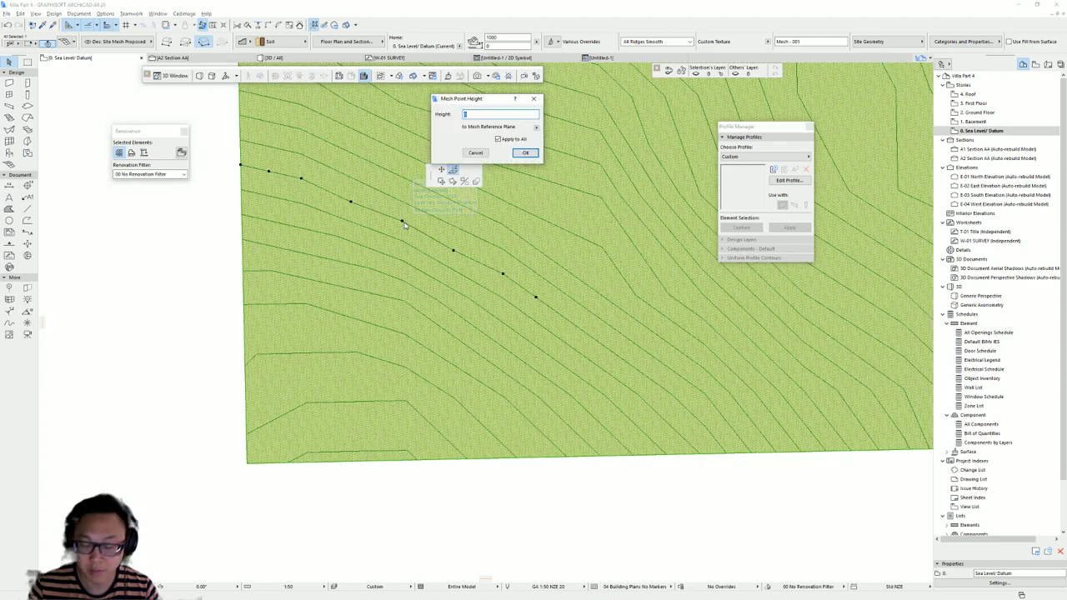
key("Return")
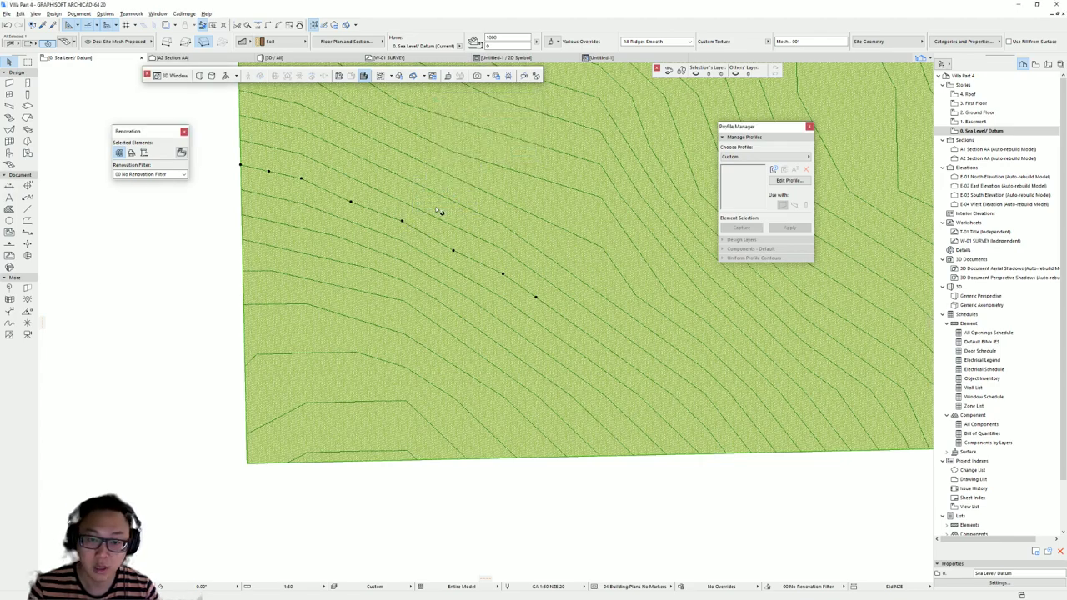
Set the mesh point height of the tenth contour from the southwest corner to 10000 and the eleventh contour's to 11000
middle_click_drag(440, 212, 389, 263)
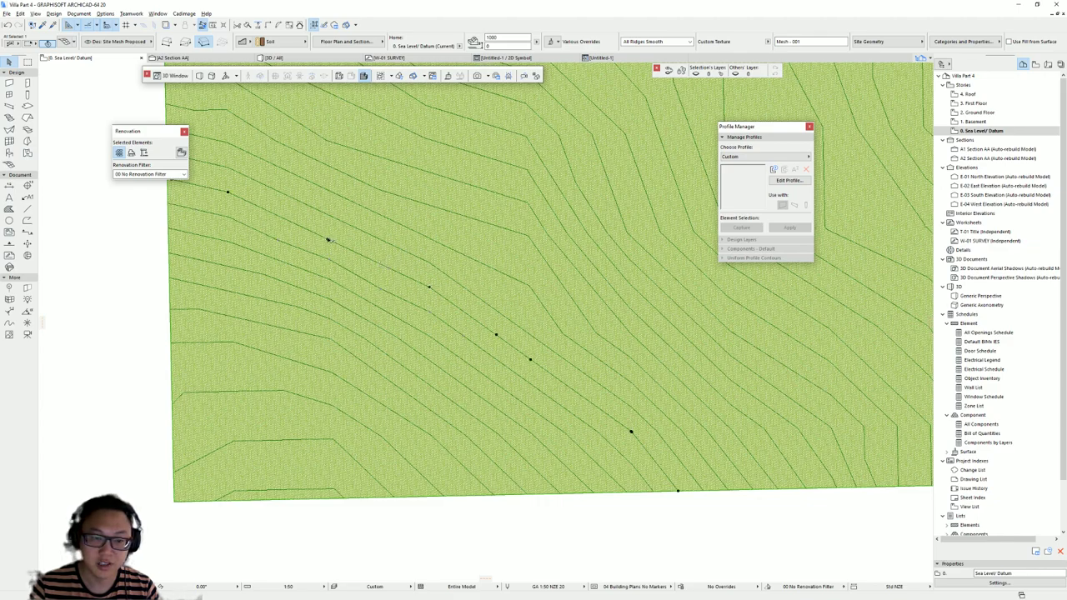
left_click(327, 240)
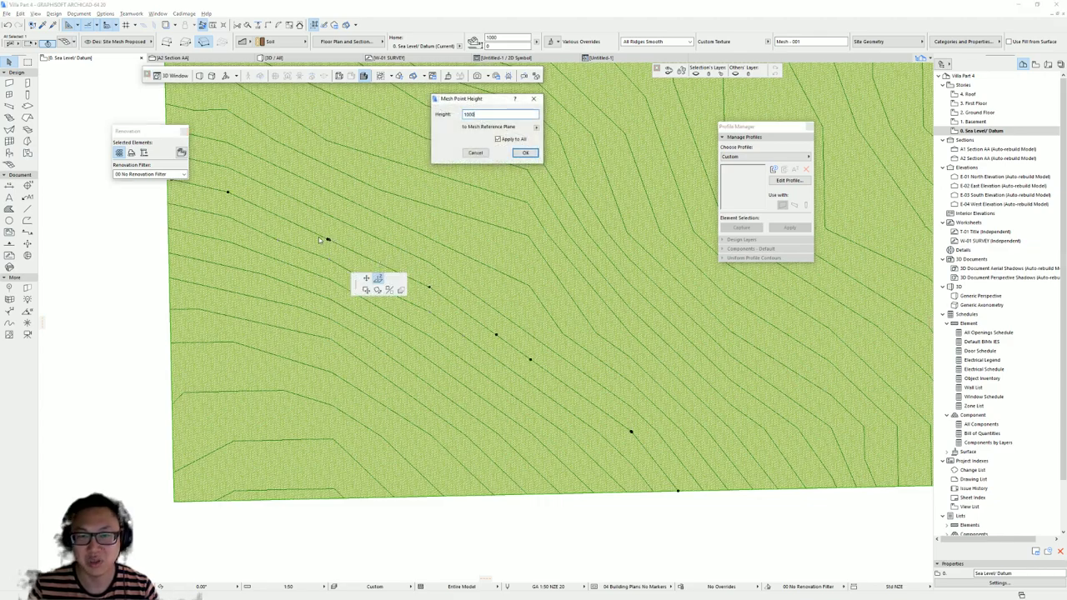
key("Return")
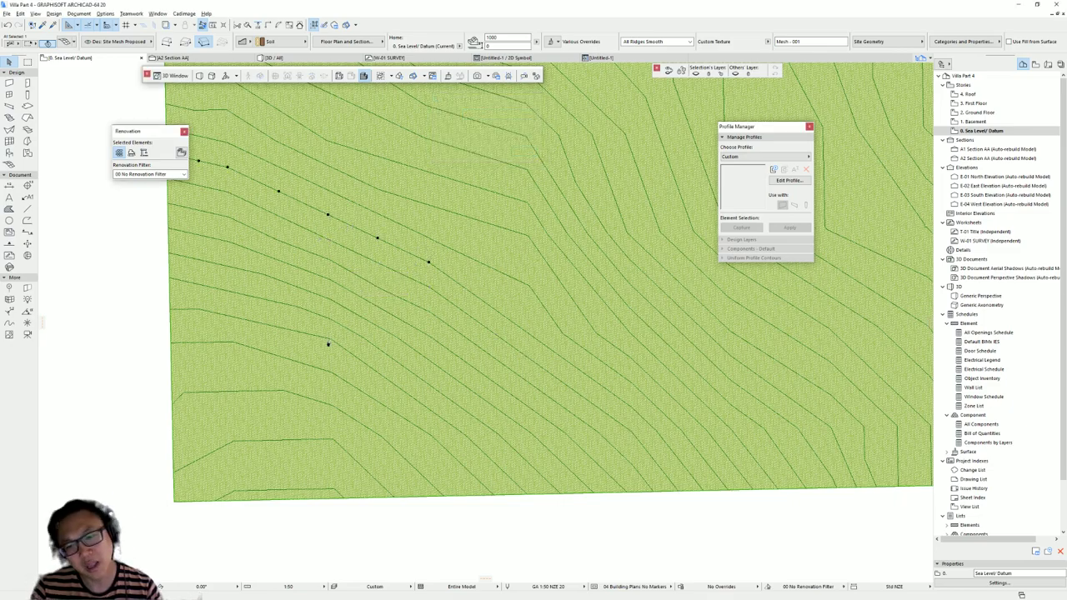
scroll(271, 427, "down", 3)
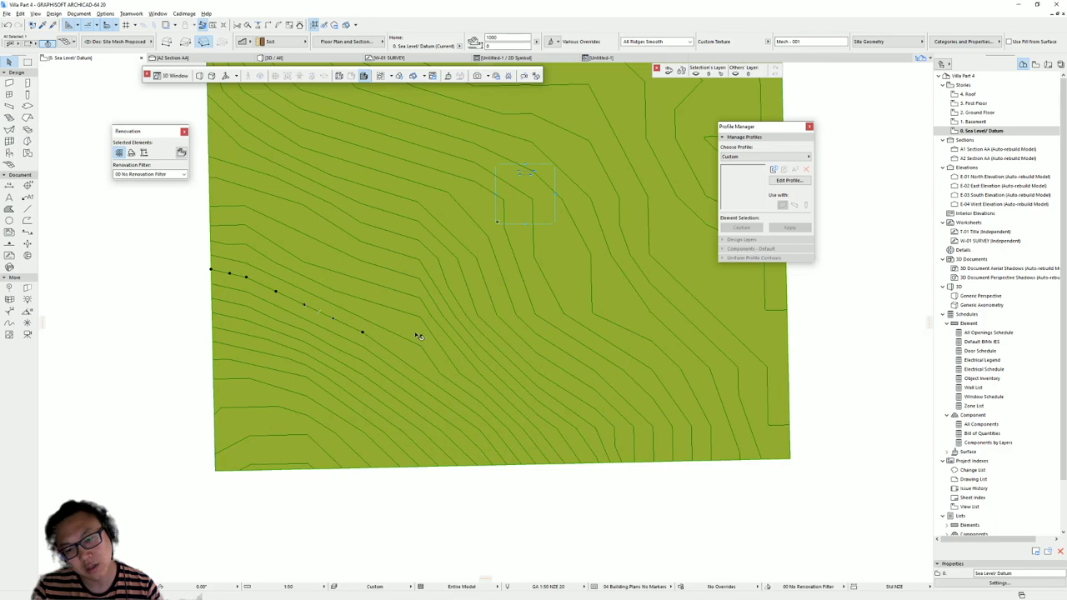
left_click(363, 332)
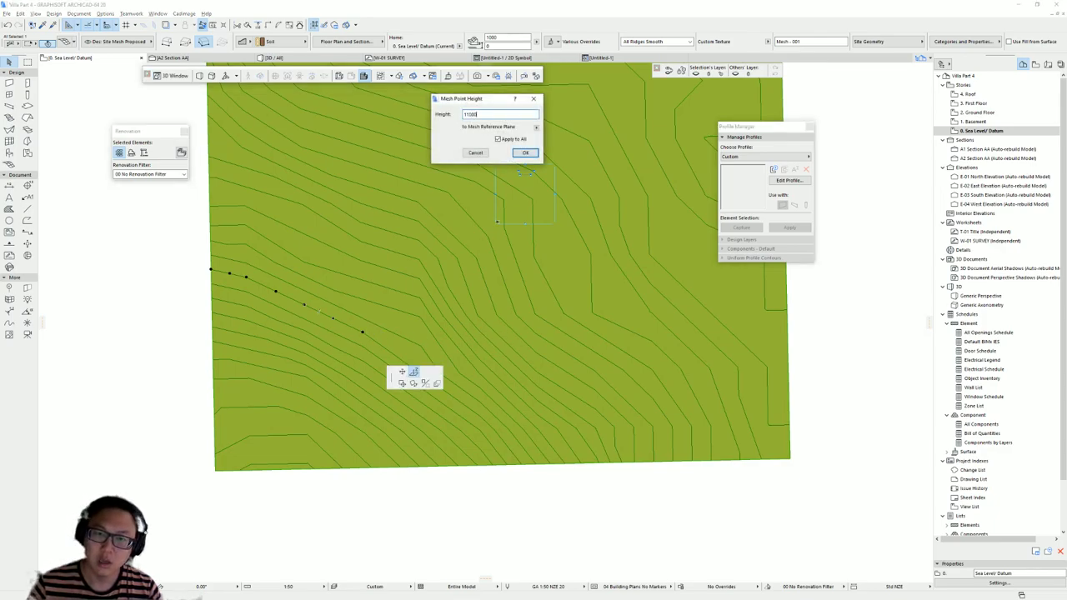
key("Return")
Raise all points of the twelfth contour from the southwest corner to 12000 and those of the thirteenth contour to 13000
scroll(405, 325, "up", 3)
left_click(400, 328)
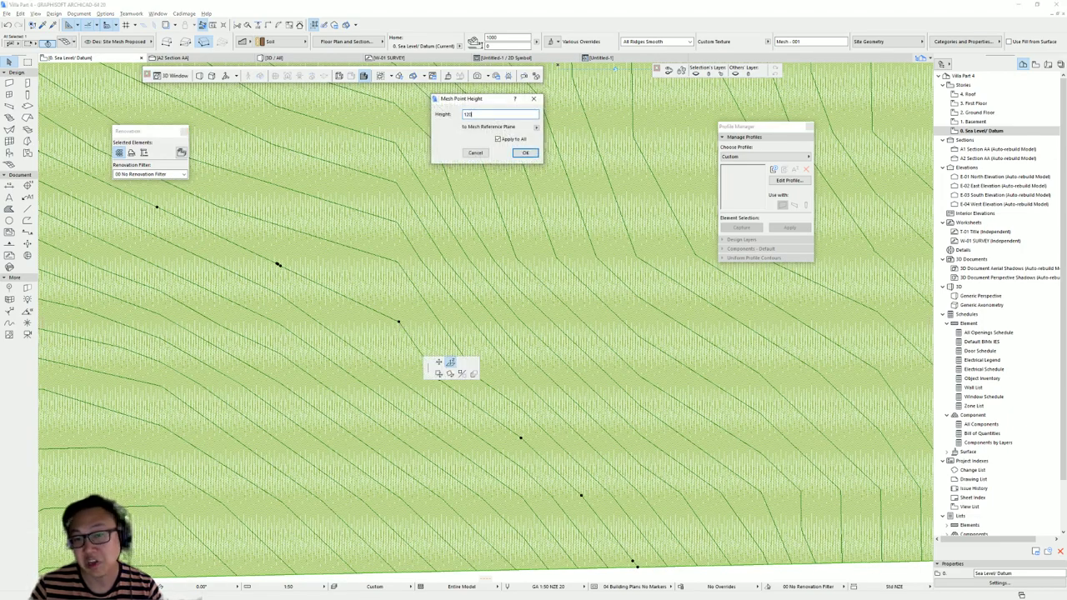
key("Return")
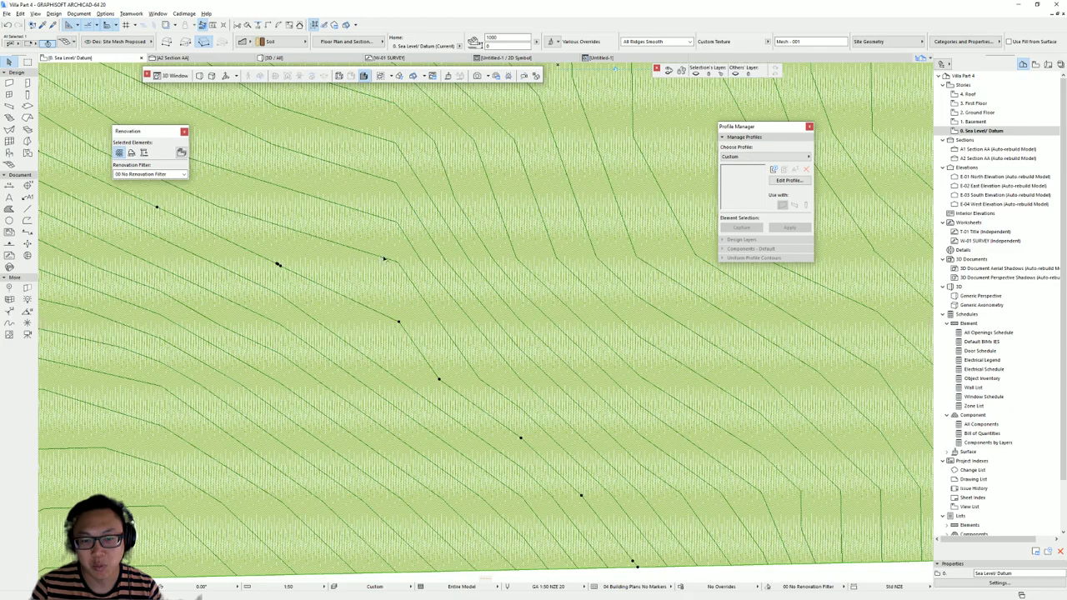
left_click(397, 263)
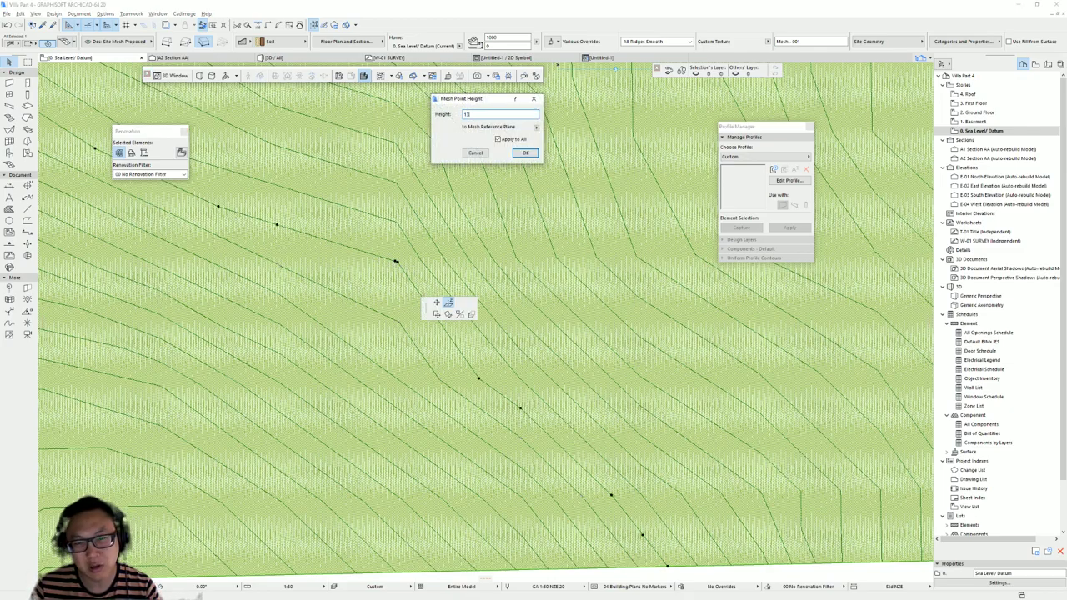
key("Return")
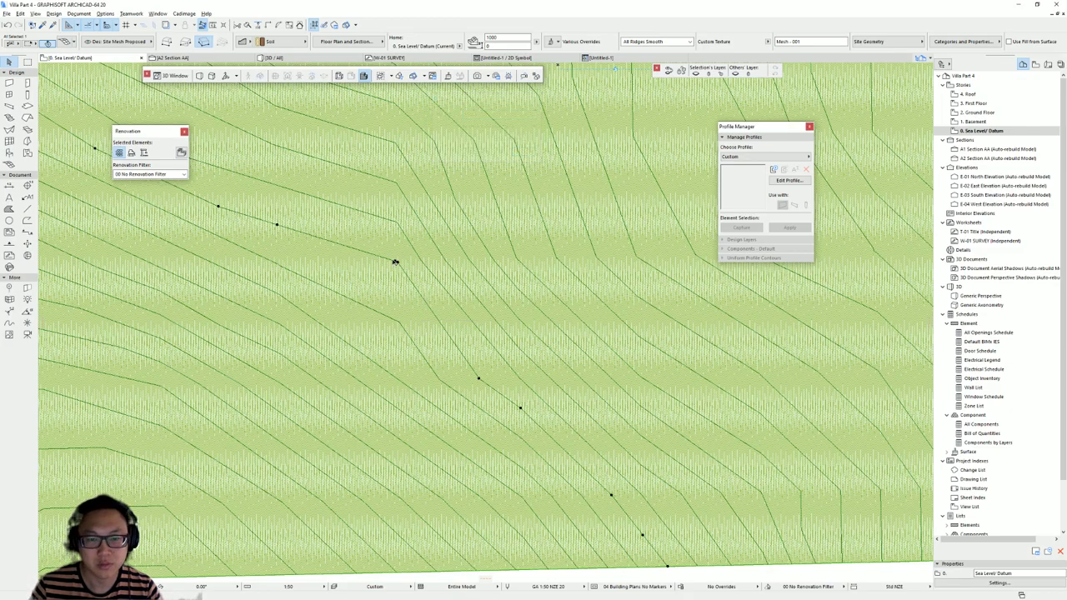
Set the mesh point height of the fourteenth contour from the southwest corner to 14000 and the fifteenth contour's to 15000
left_click(398, 223)
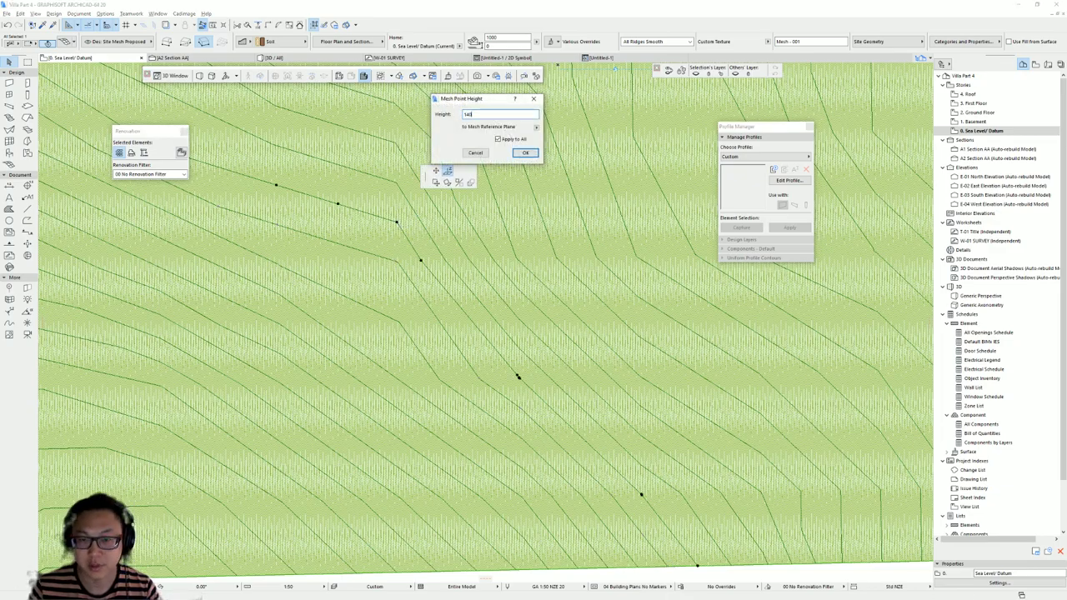
key("Return")
scroll(399, 203, "up", 2)
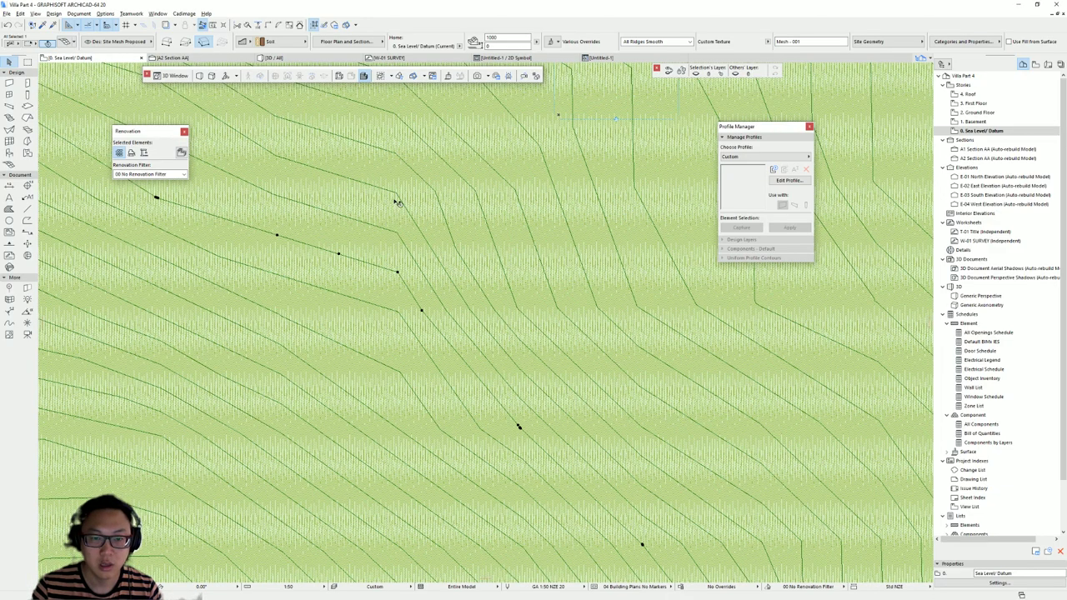
left_click(397, 234)
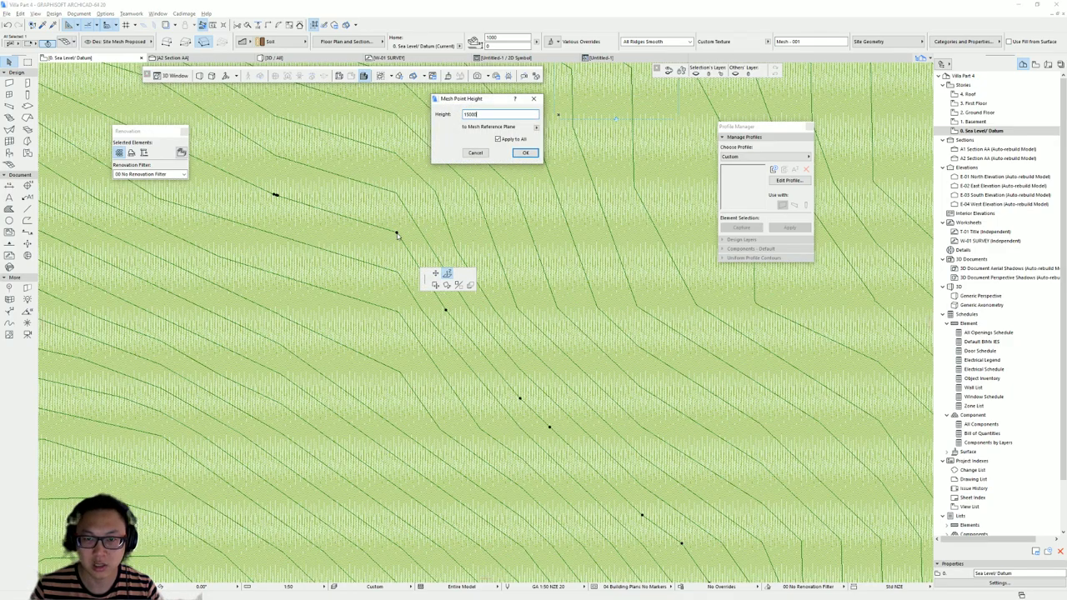
key("Return")
Set the mesh point height of the sixteenth contour from the southwest corner to 16000 and the seventeenth contour's to 17000
scroll(396, 242, "up", 2)
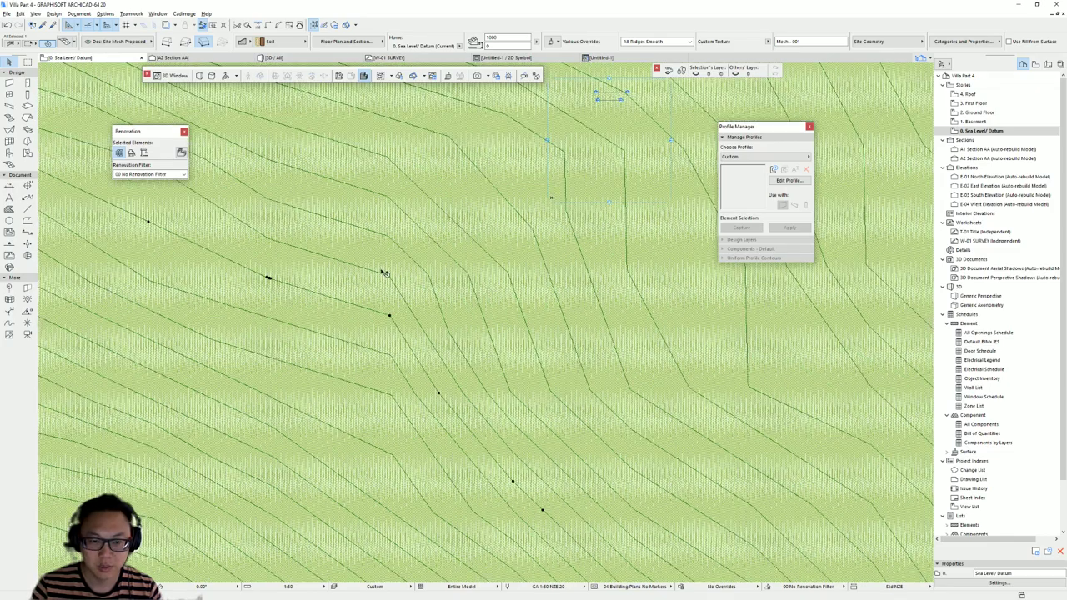
left_click(387, 276)
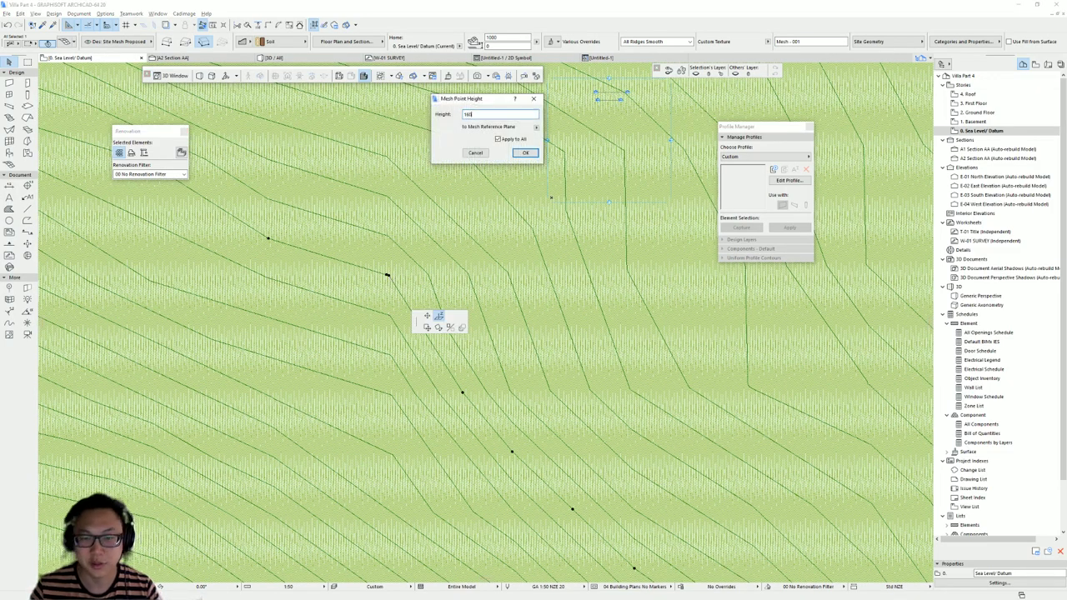
key("Return")
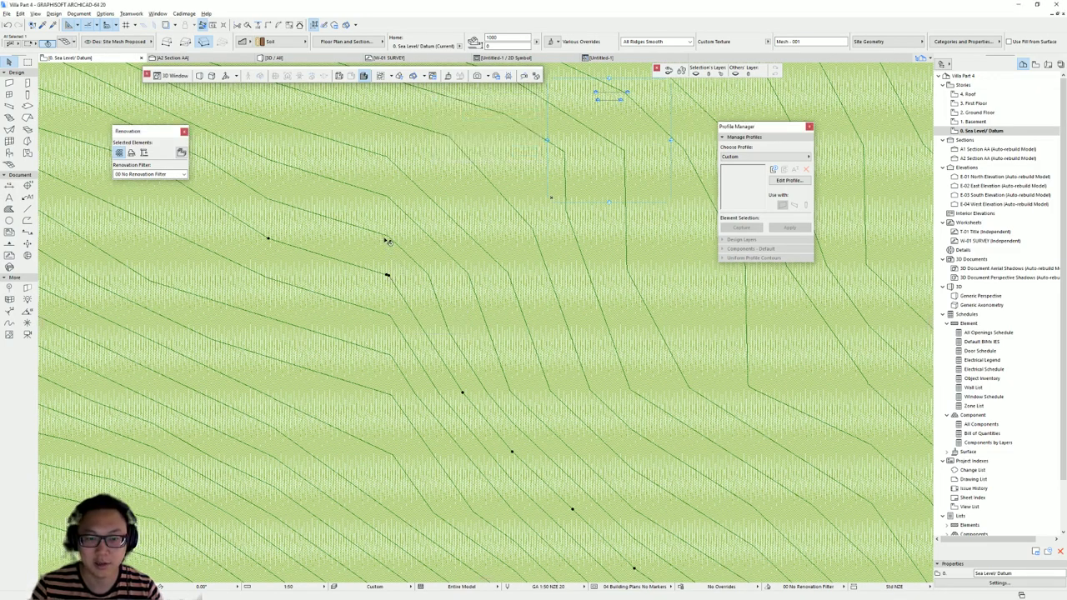
left_click(388, 238)
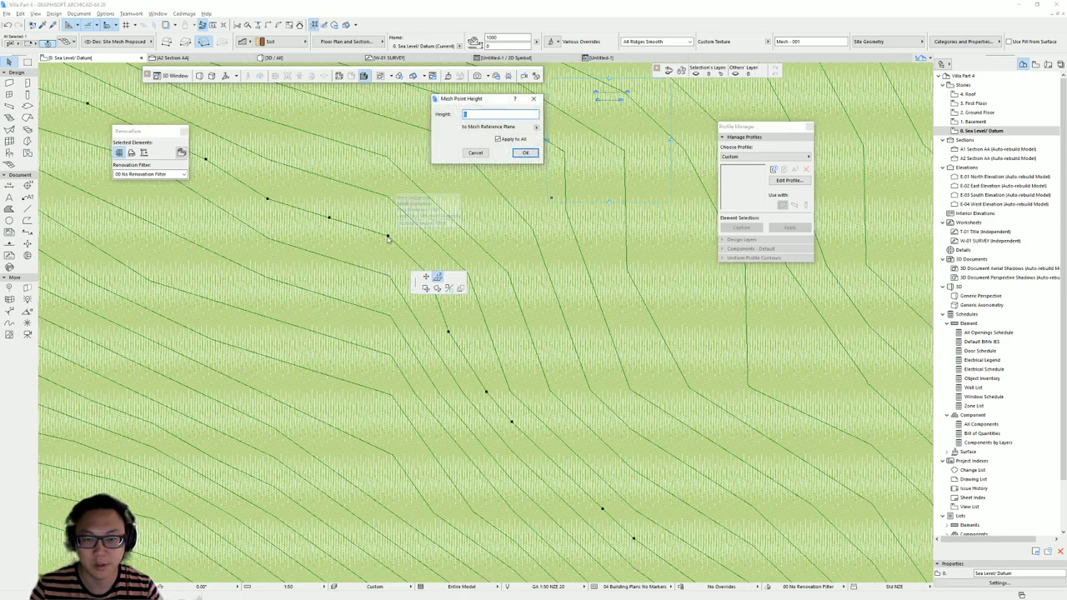
type("17000")
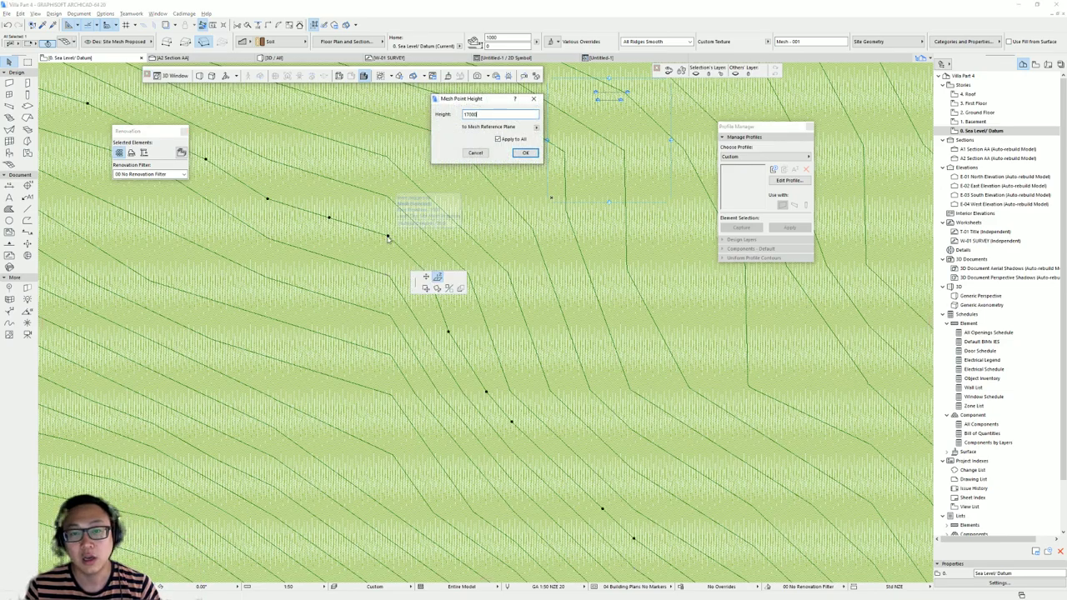
key("Return")
Set the mesh point height of the eighteenth contour from the southwest corner to 18000 and raise the nineteenth by the next 1000 mm increment
middle_click_drag(423, 184, 383, 205)
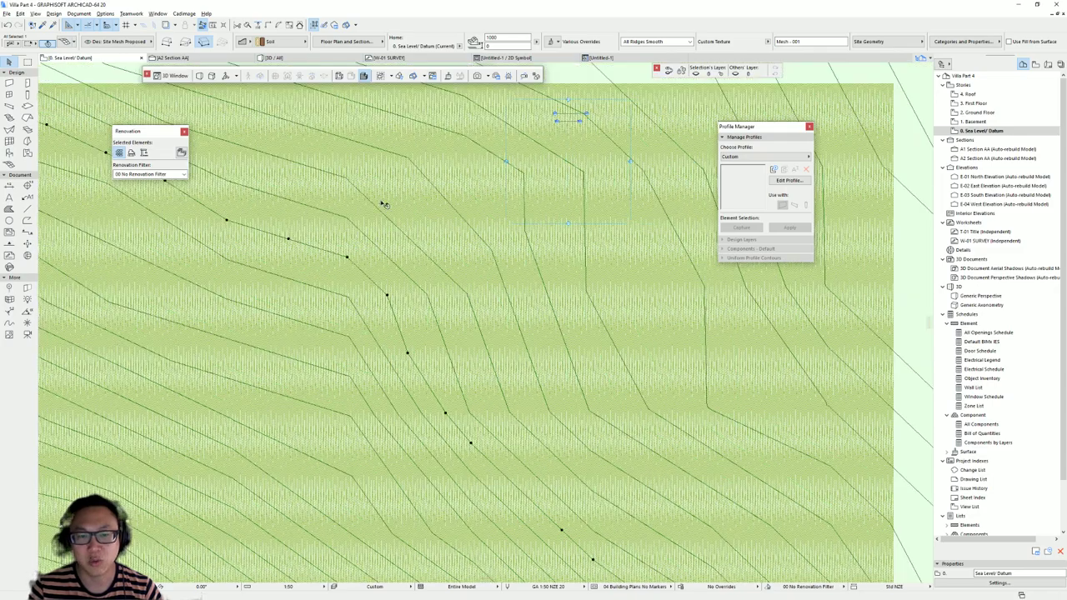
left_click(347, 218)
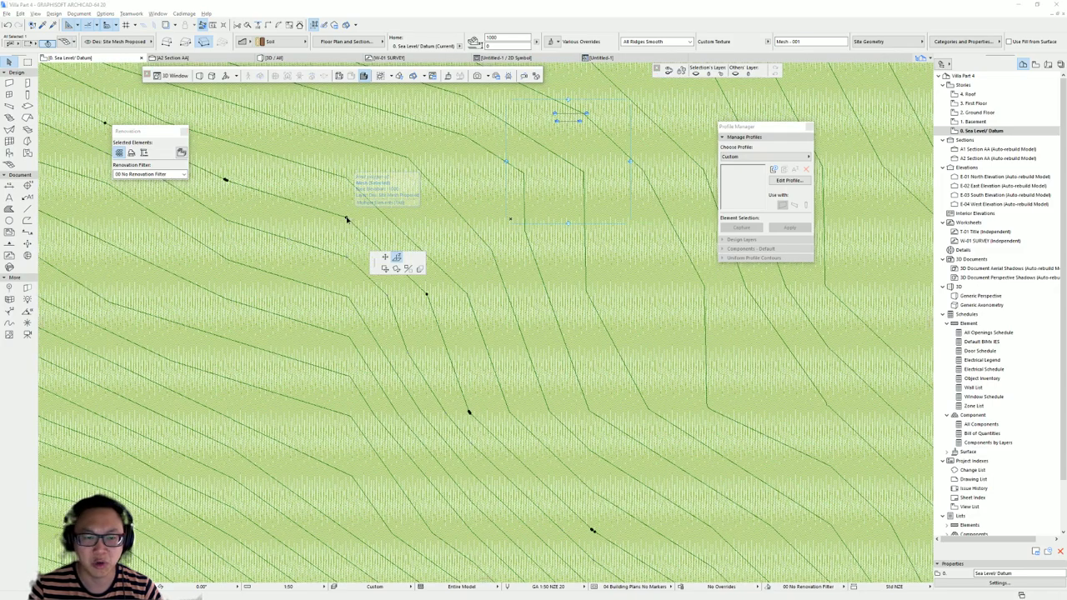
left_click(347, 219)
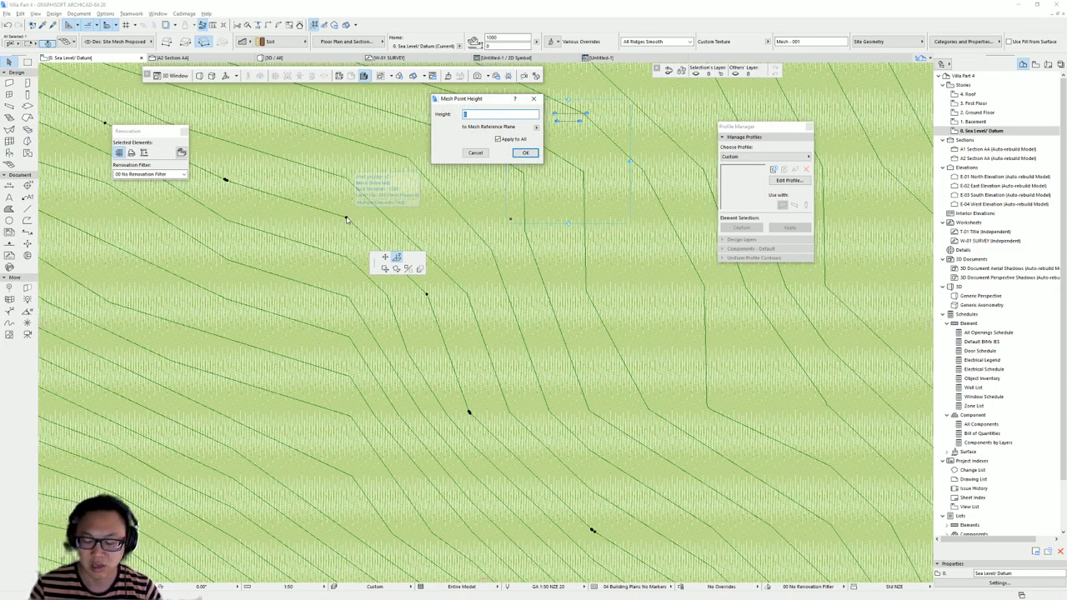
type("18000")
key("Return")
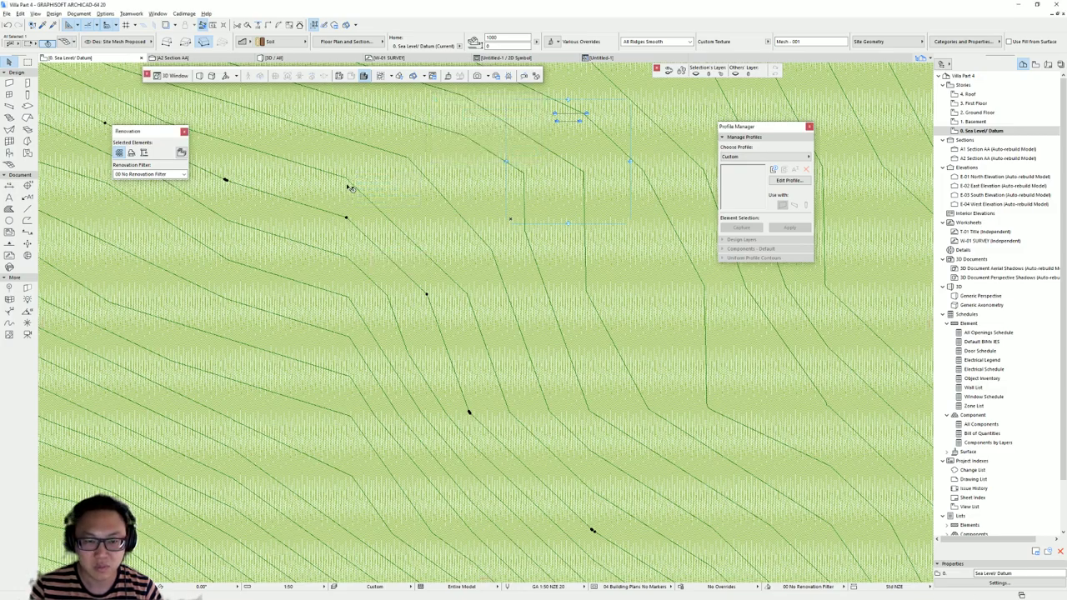
left_click(344, 179)
left_click(343, 179)
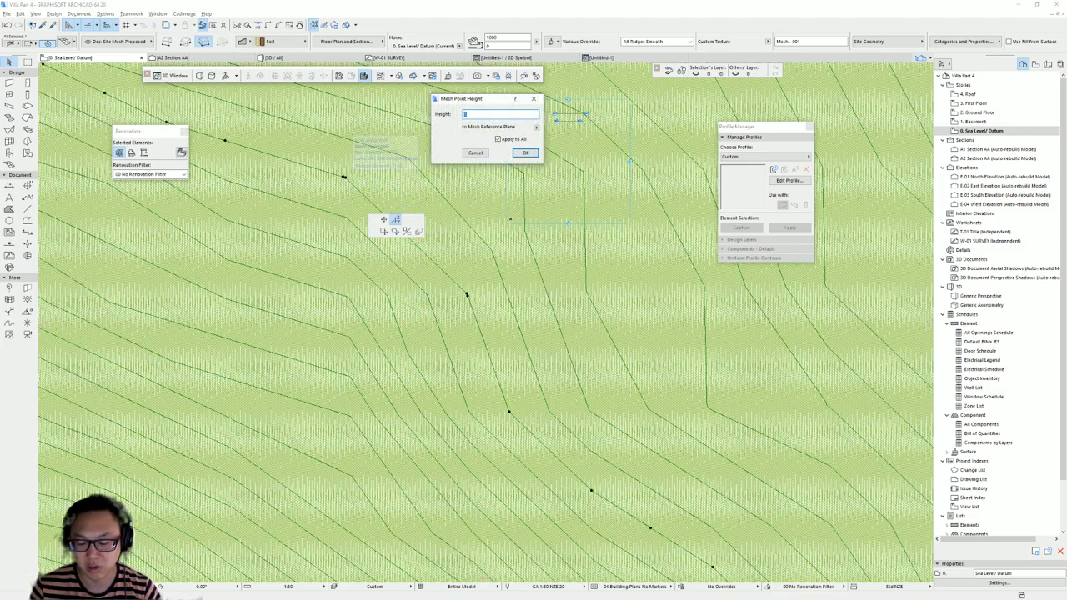
key("Return")
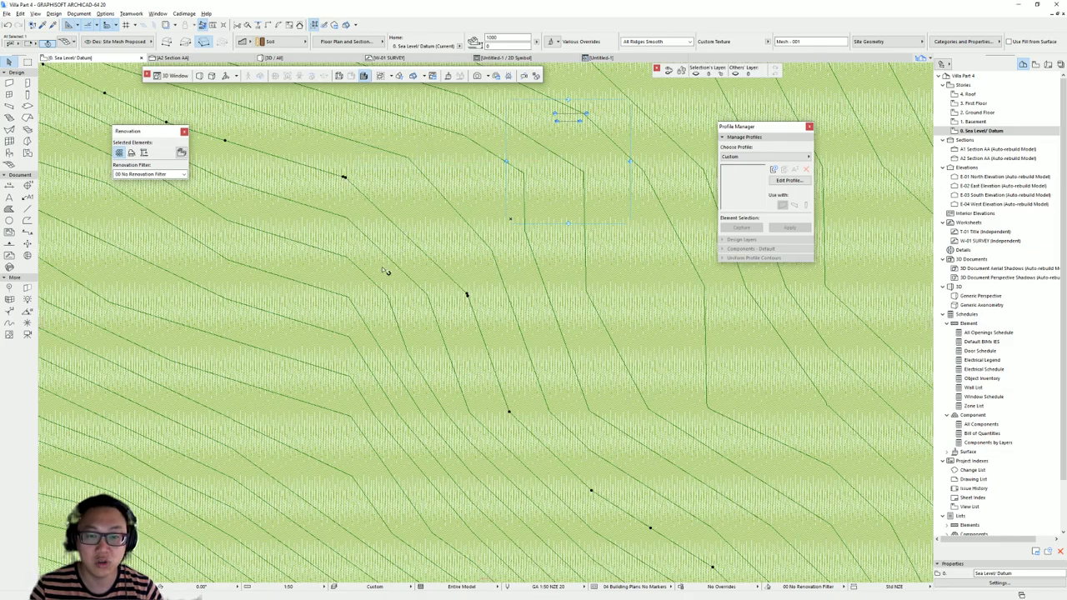
Set the mesh point height of the twentieth contour from the southwest corner to 20000 and the twenty-first contour's to 21000
middle_click_drag(439, 172, 400, 260)
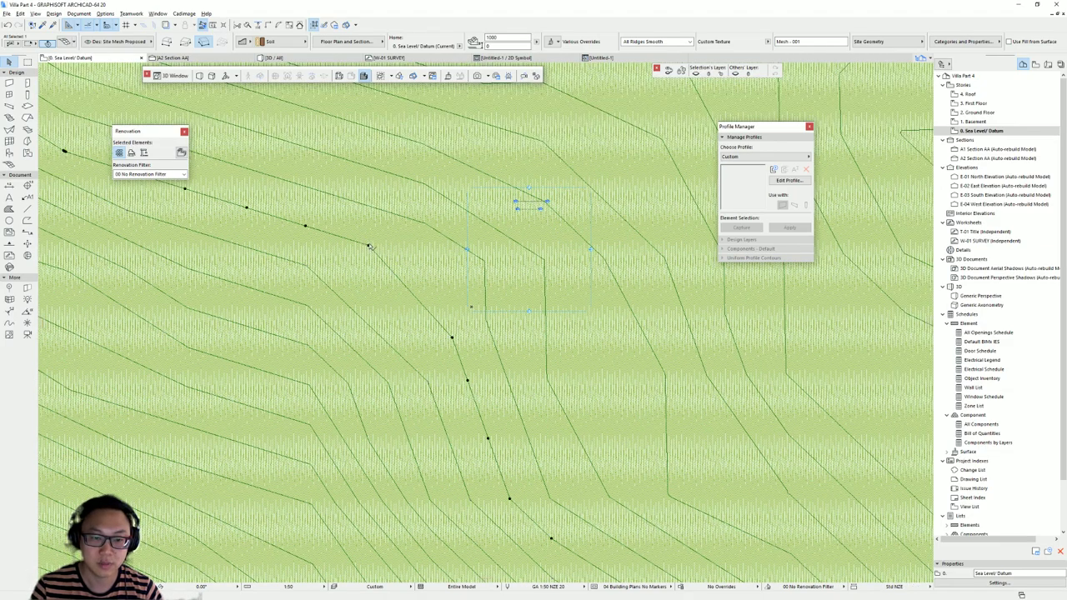
left_click(367, 246)
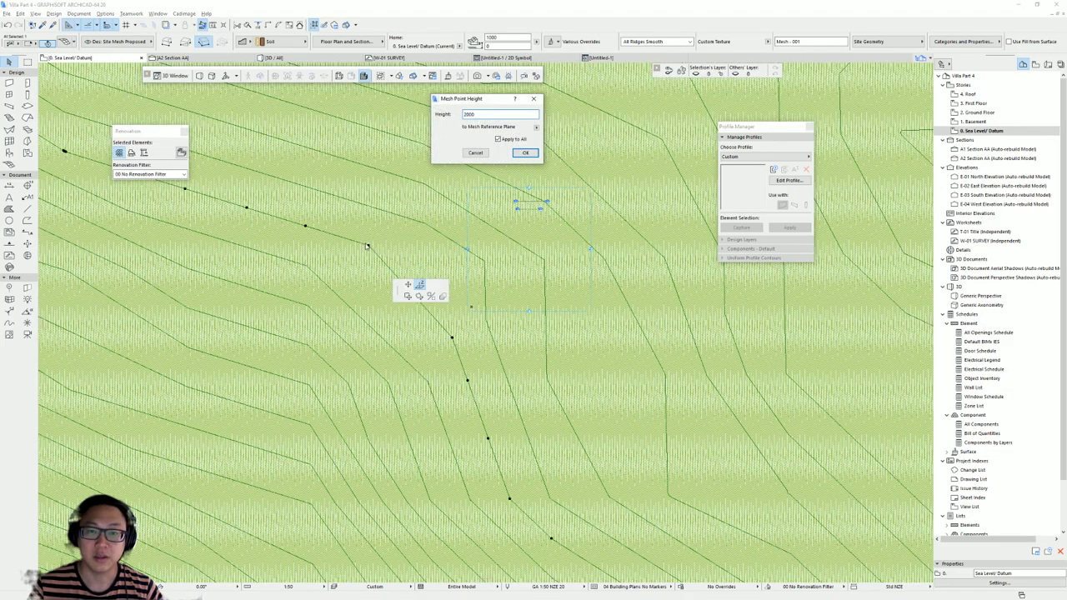
key("Return")
middle_click_drag(446, 263, 346, 276)
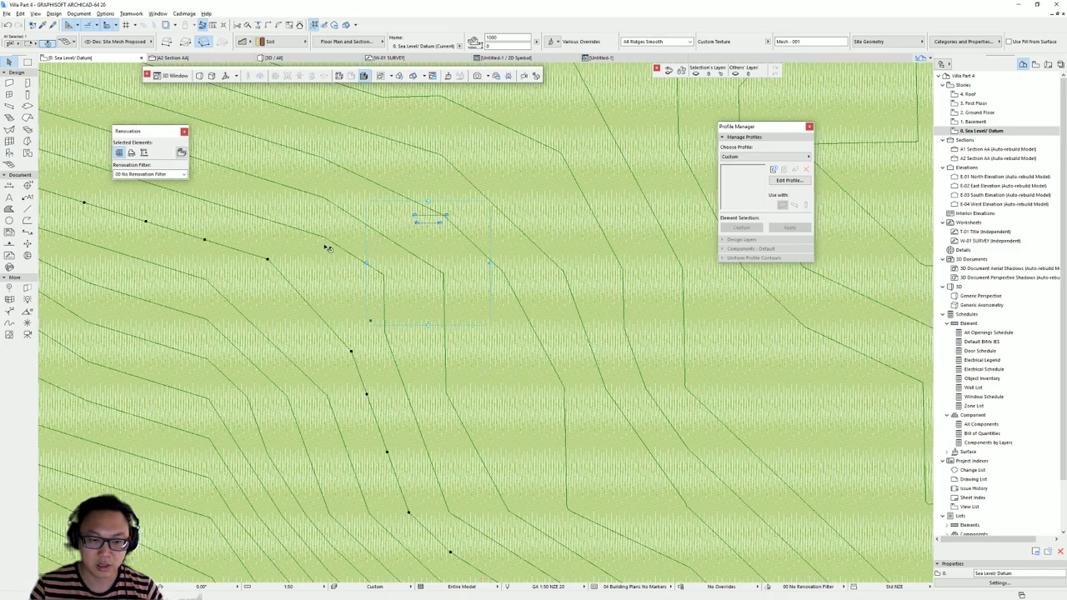
left_click(325, 239)
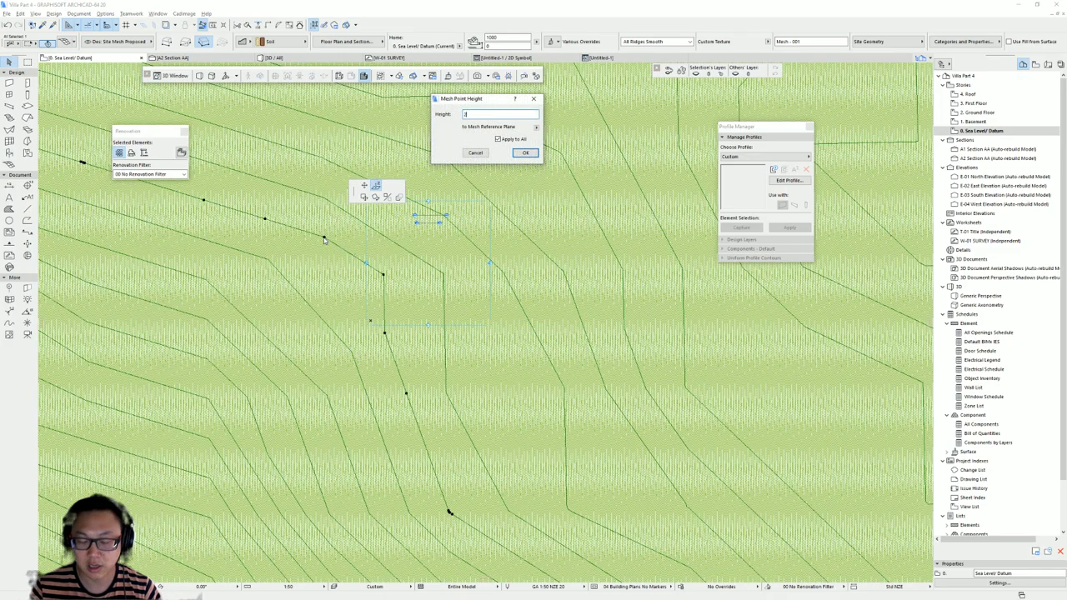
type("21000")
key("Return")
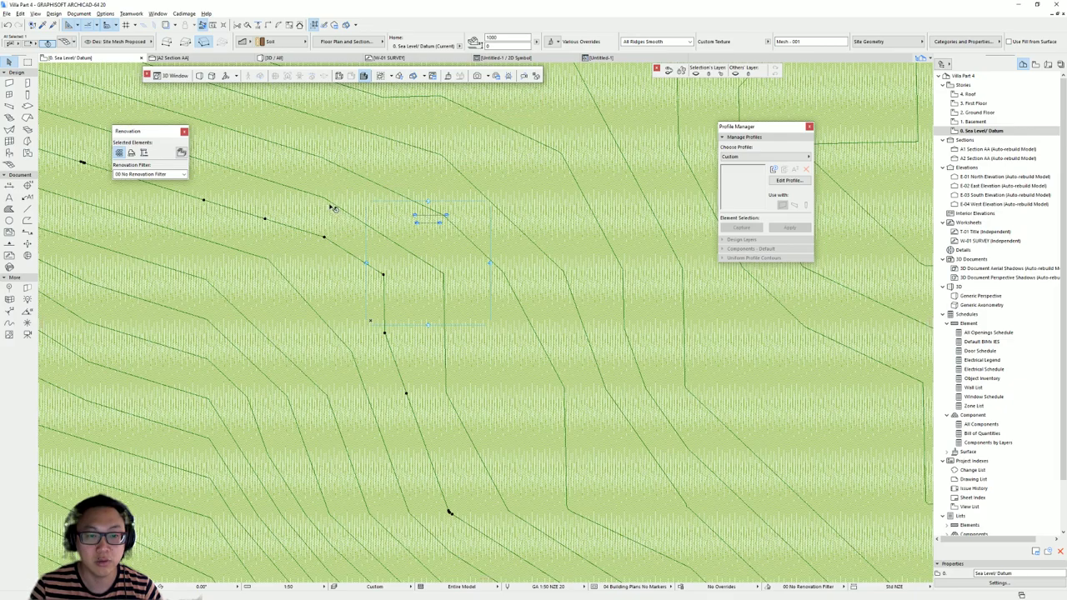
Set the twenty-second contour's mesh points to 22000 and the twenty-third contour's to 23000, and recheck the height of the twenty-second
left_click(323, 198)
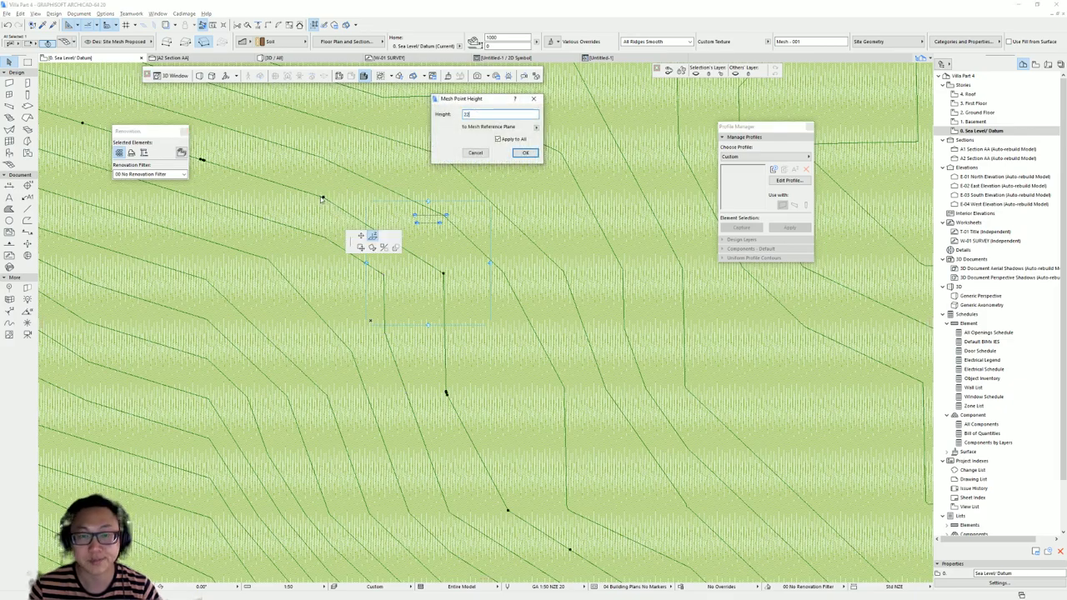
key("Return")
middle_click_drag(506, 267, 436, 268)
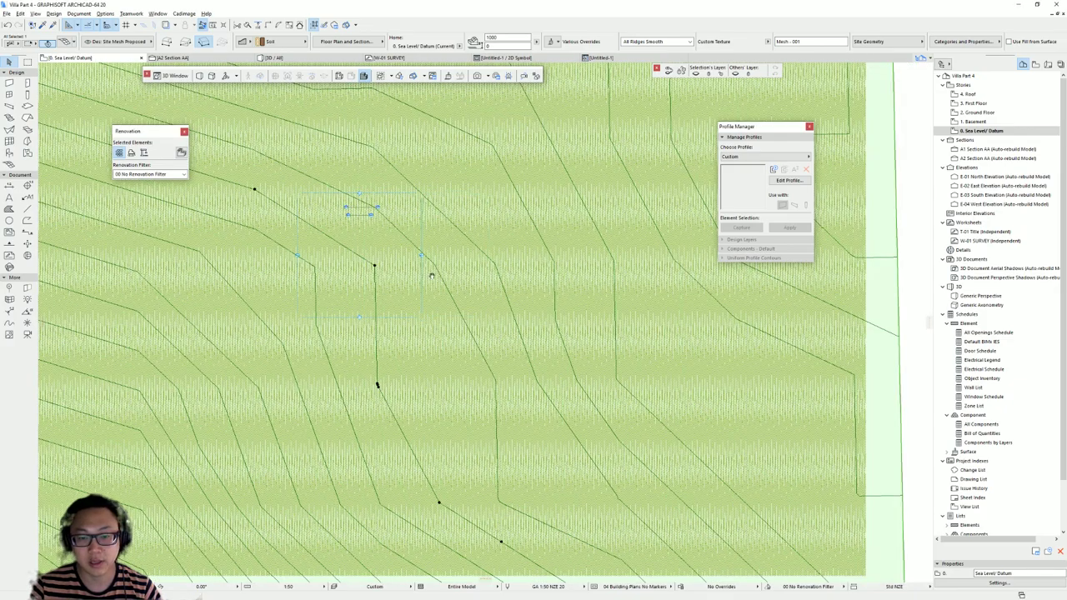
left_click(434, 264)
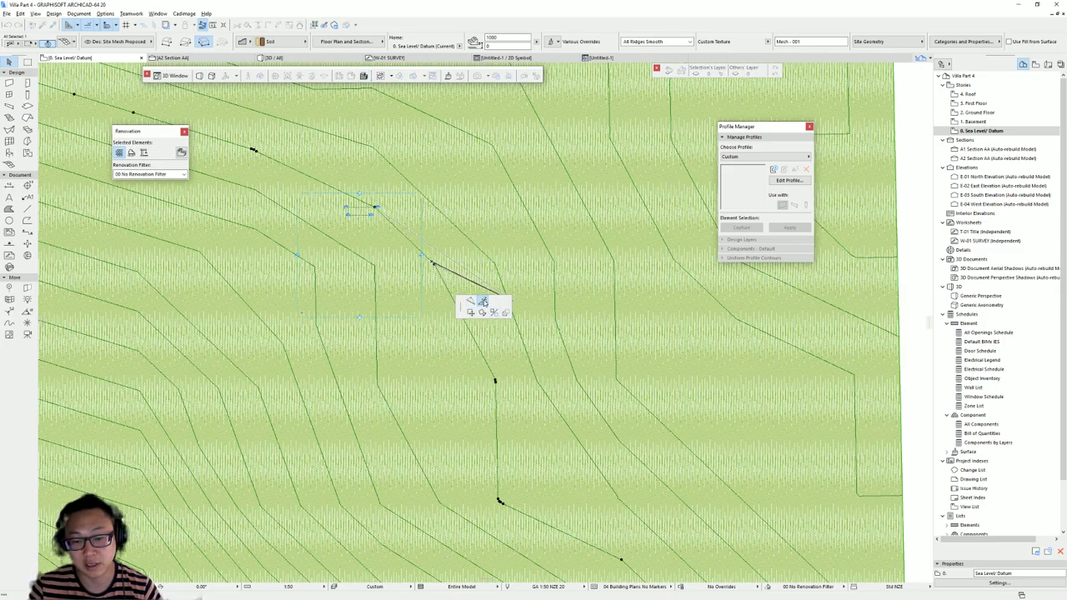
left_click(478, 301)
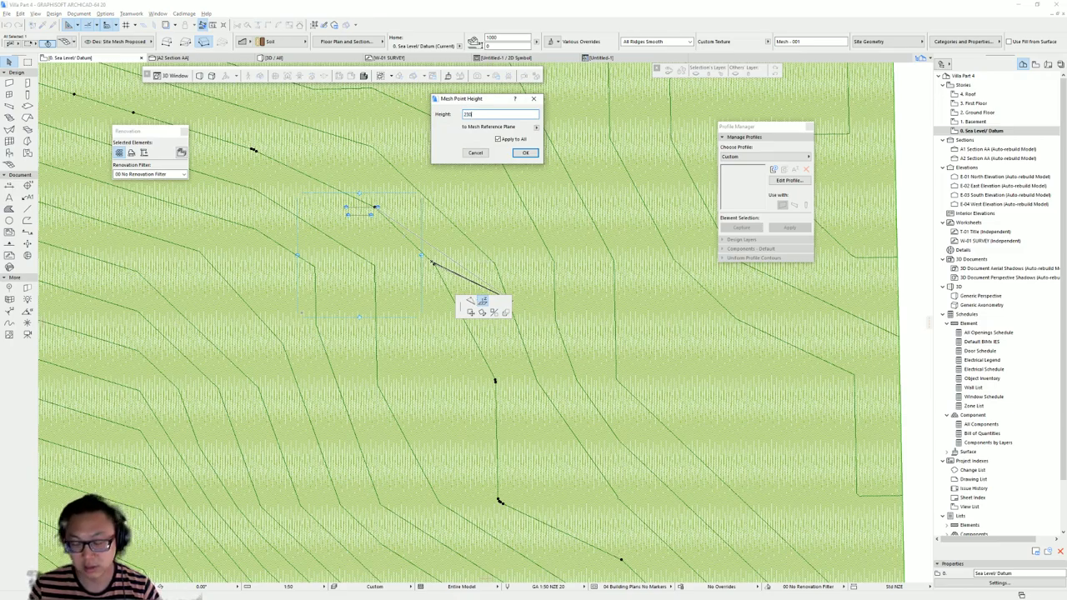
key("Return")
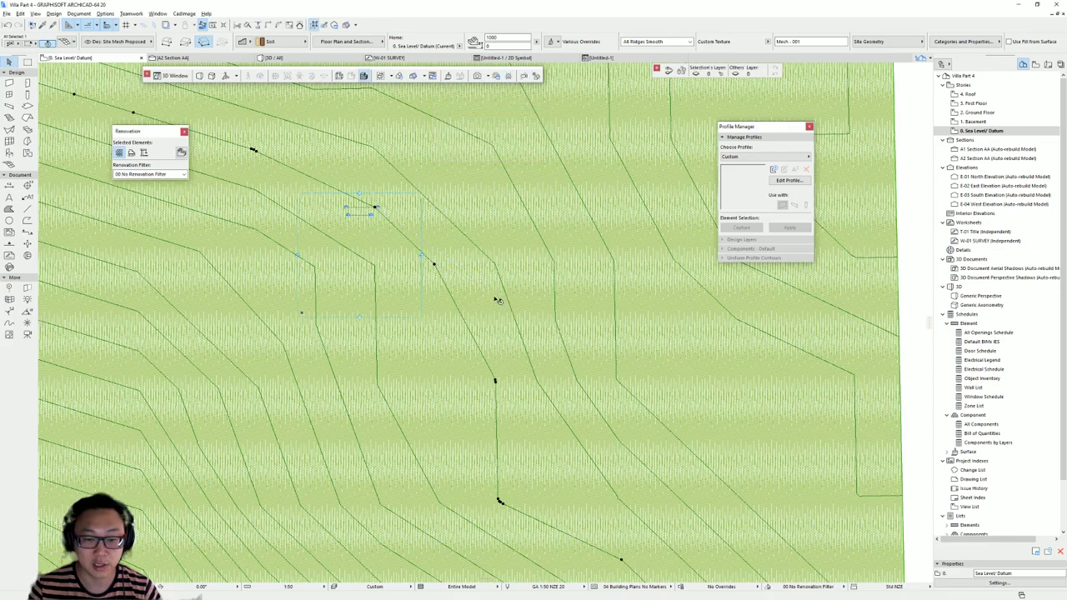
left_click(375, 267)
left_click(375, 267)
key("Return")
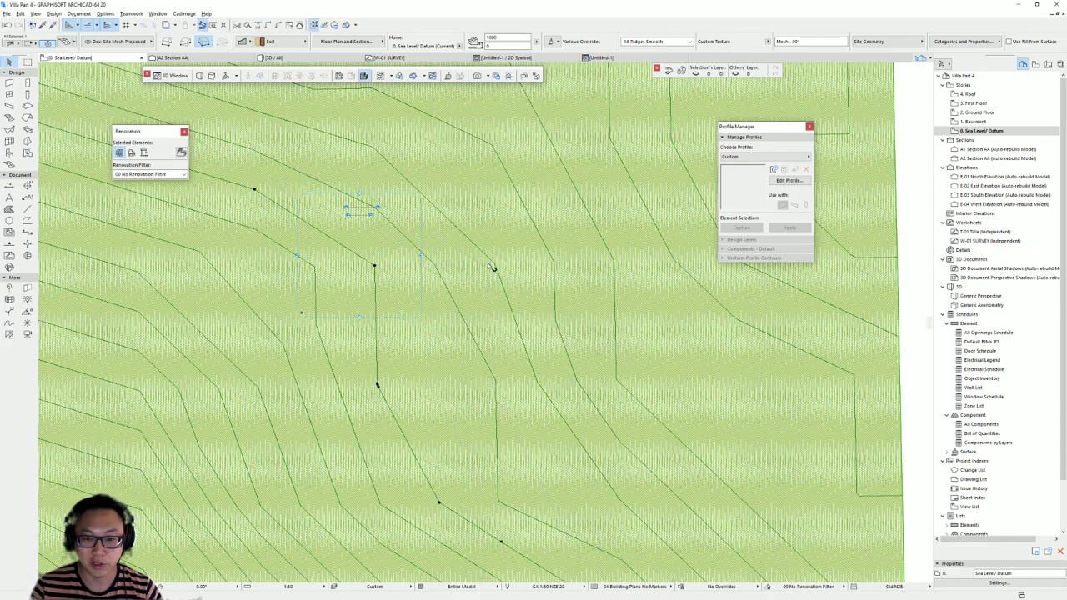
Raise all points of the twenty-fourth contour from the southwest corner to 24000 and those of the twenty-fifth contour to 25000
left_click(495, 265)
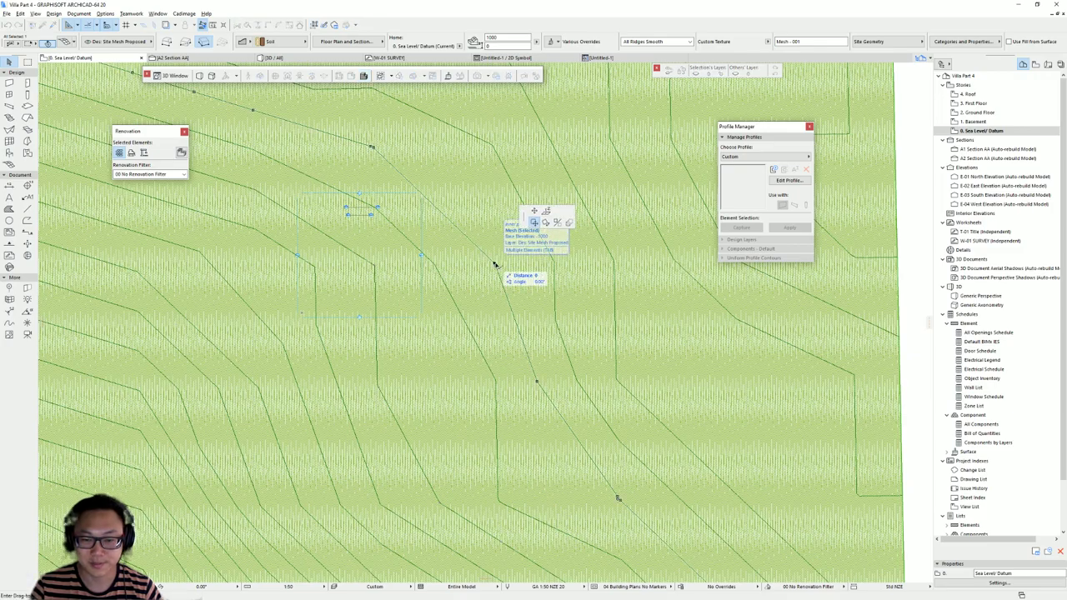
left_click(546, 211)
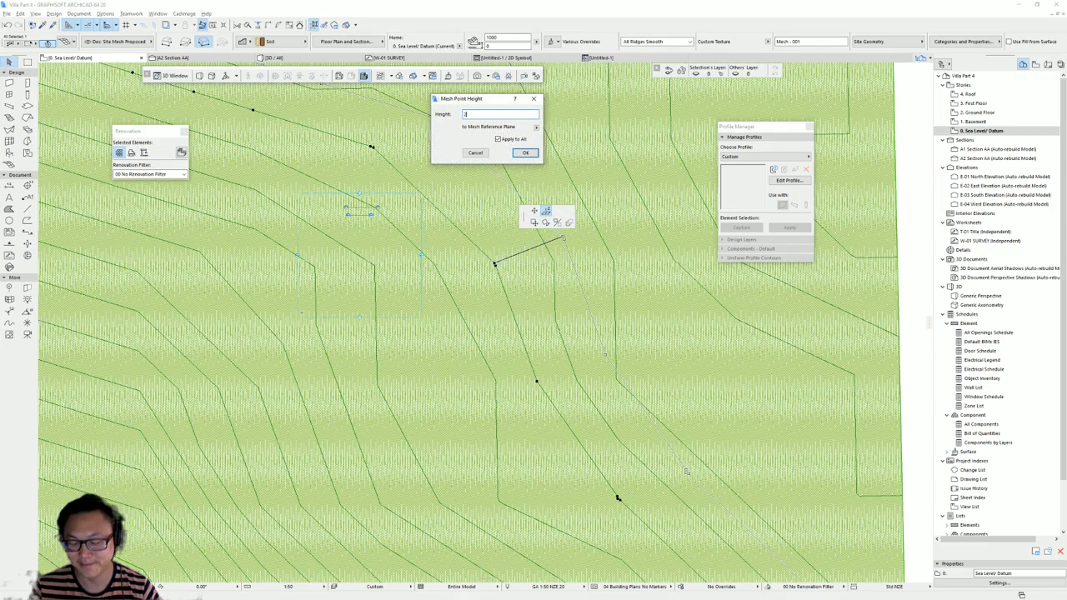
type("24000")
key("Return")
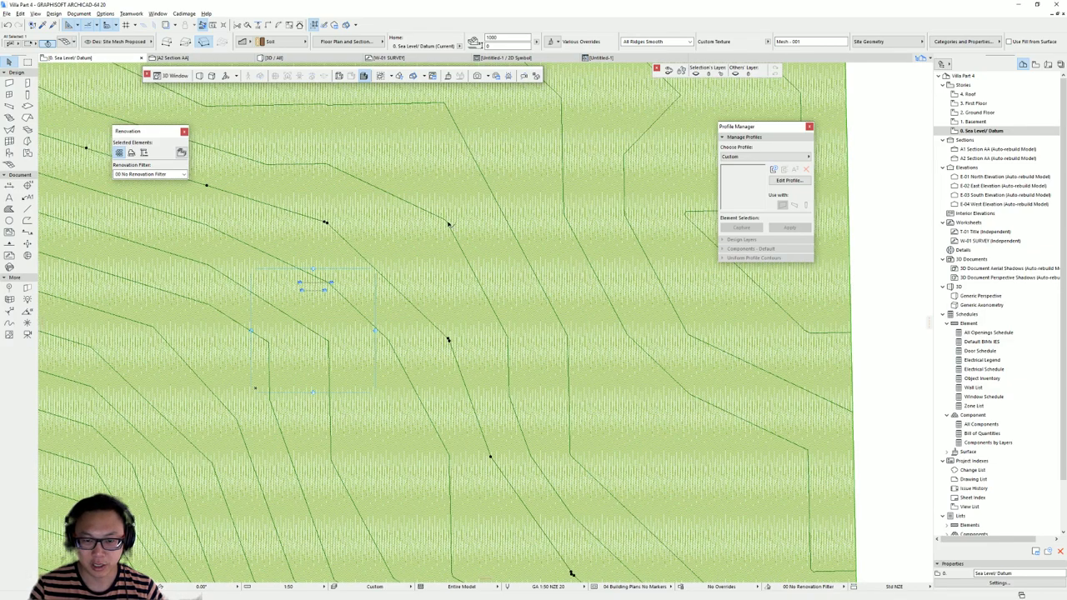
left_click(446, 222)
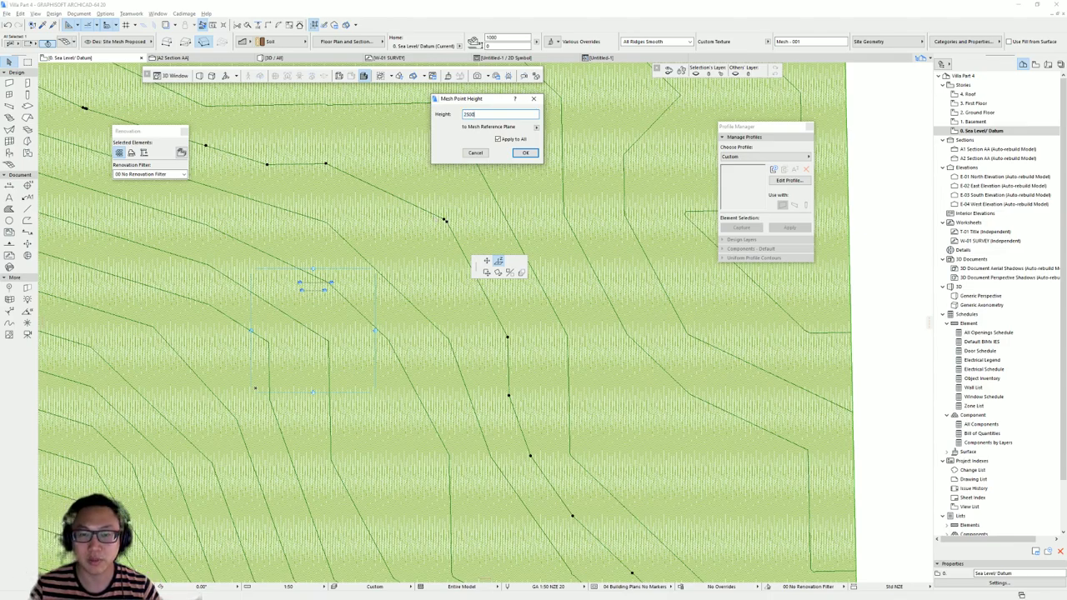
type("25000")
key("Return")
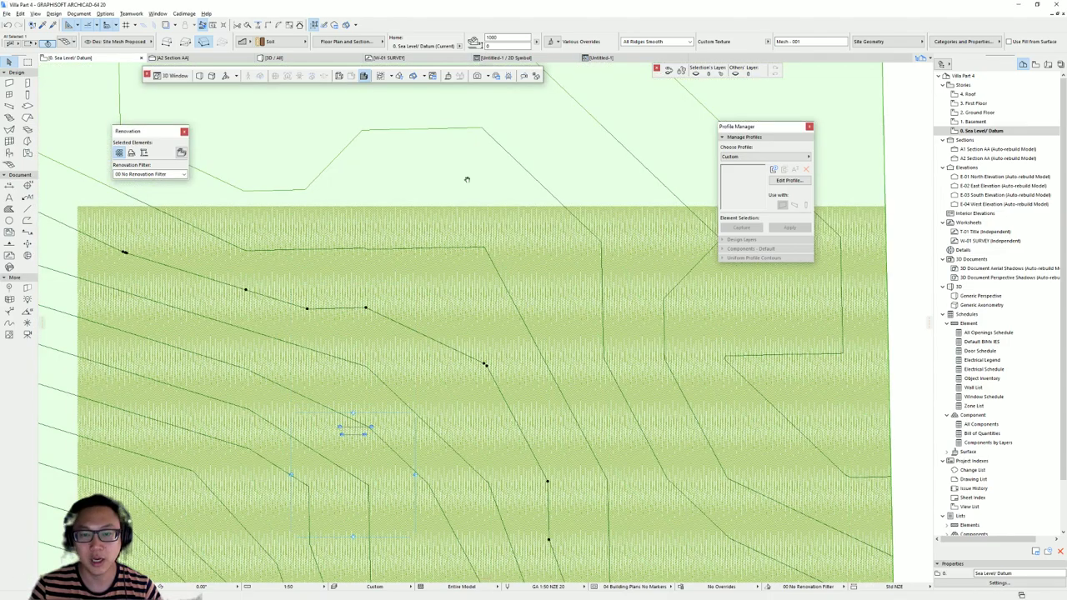
Set the mesh point height of the twenty-sixth contour from the southwest corner to 26000 and the twenty-seventh contour's to 27000
left_click(485, 247)
type("3")
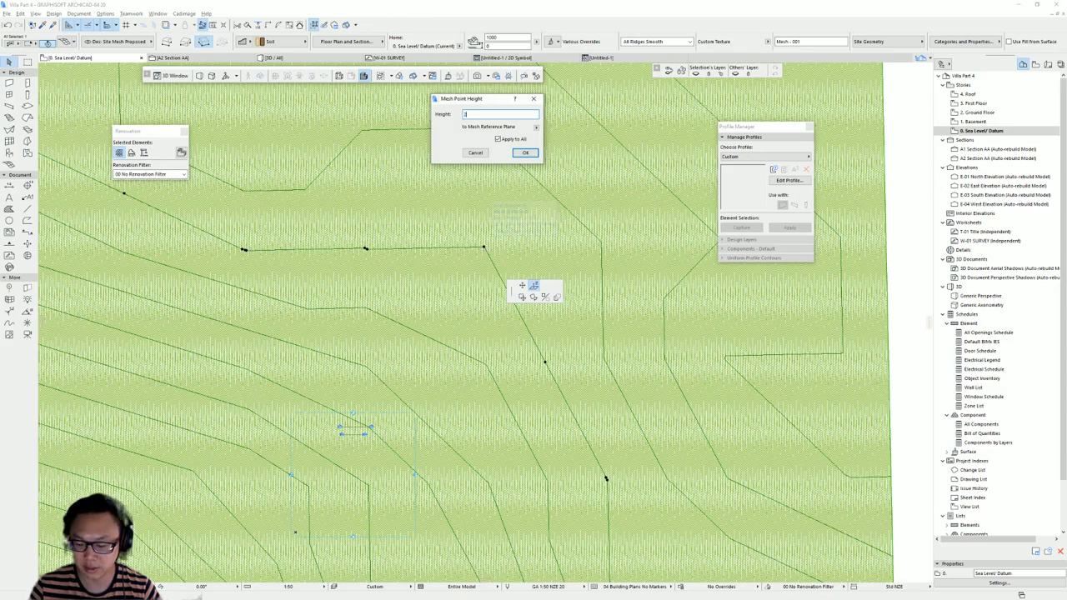
type("600")
key("Return")
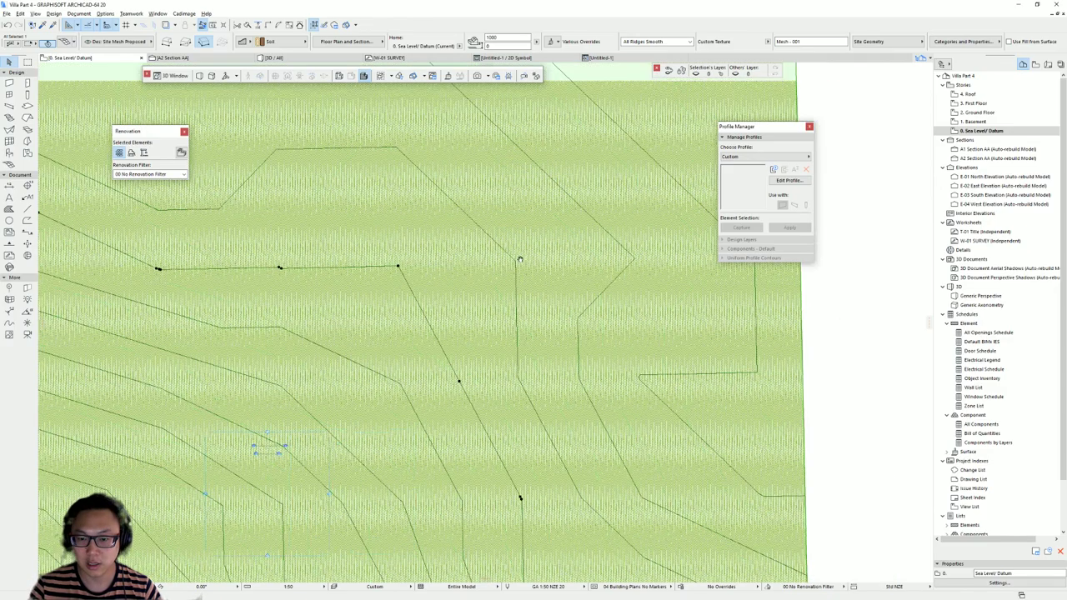
left_click(514, 263)
type("3")
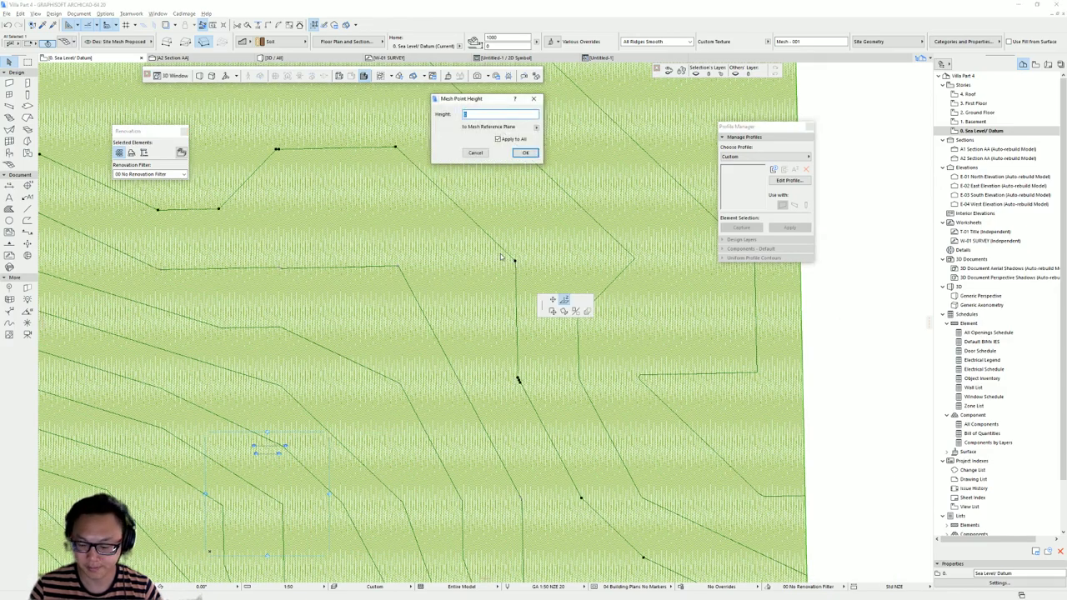
type("70")
key("Return")
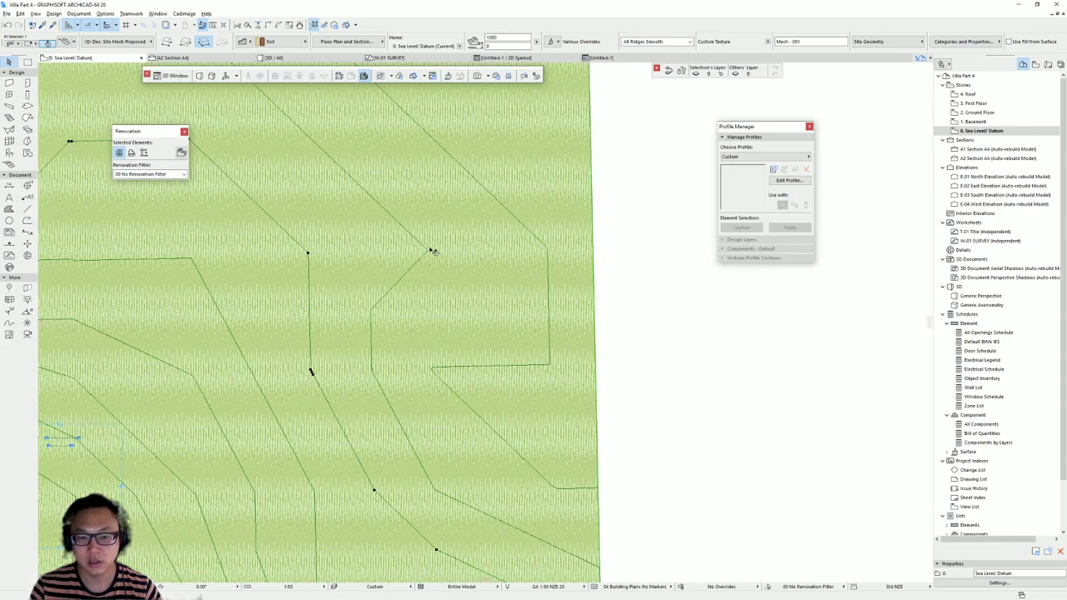
Raise the twenty-eighth contour's mesh points to 28000 and the twenty-ninth contour's by the next 1000 mm increment, and clear the selection
left_click(427, 251)
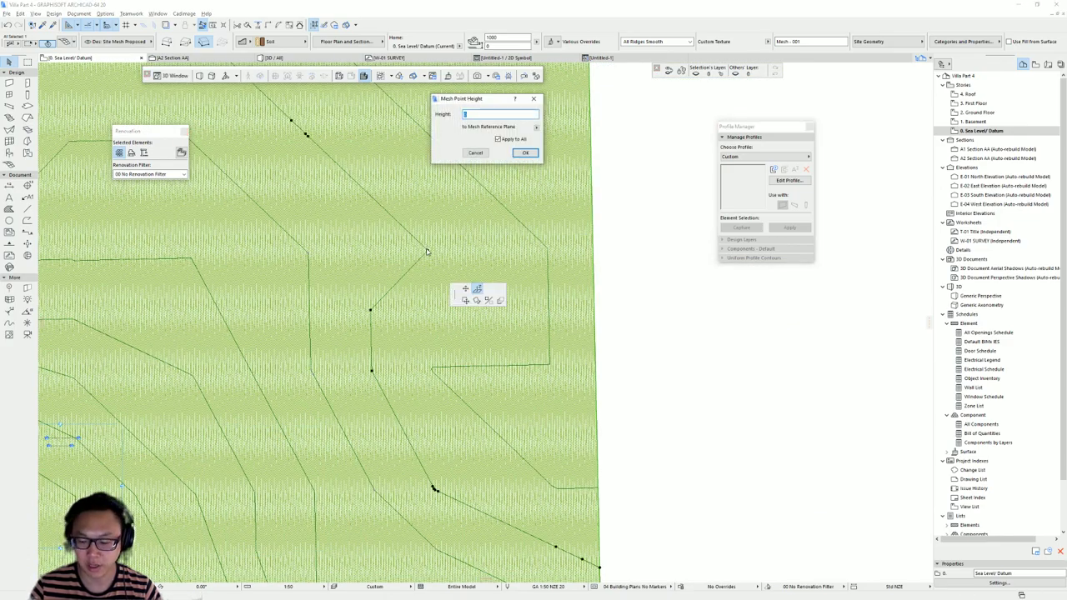
type("2800")
key("Return")
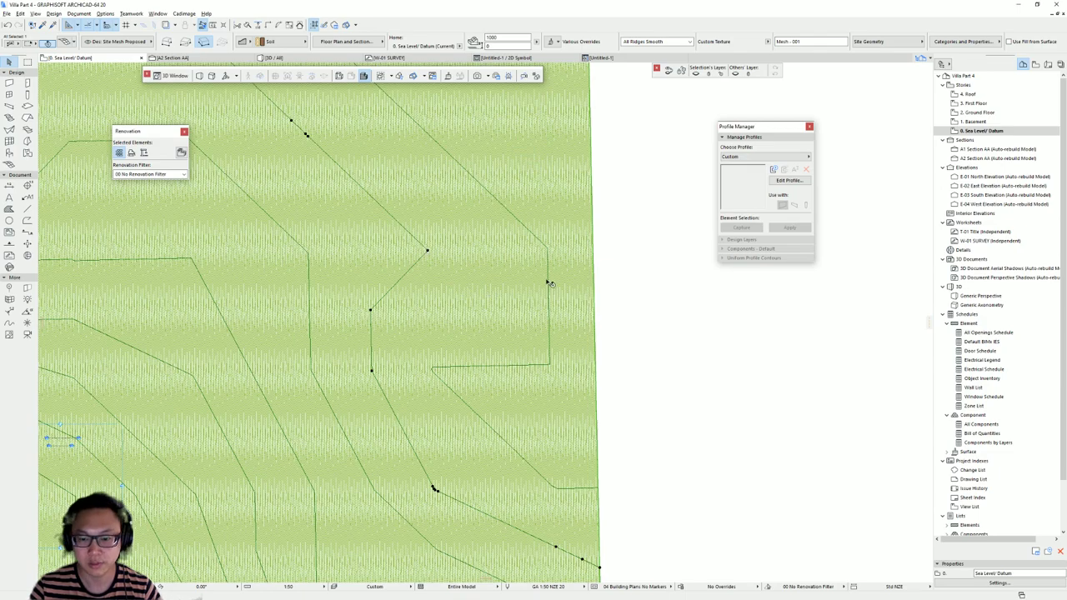
left_click(547, 248)
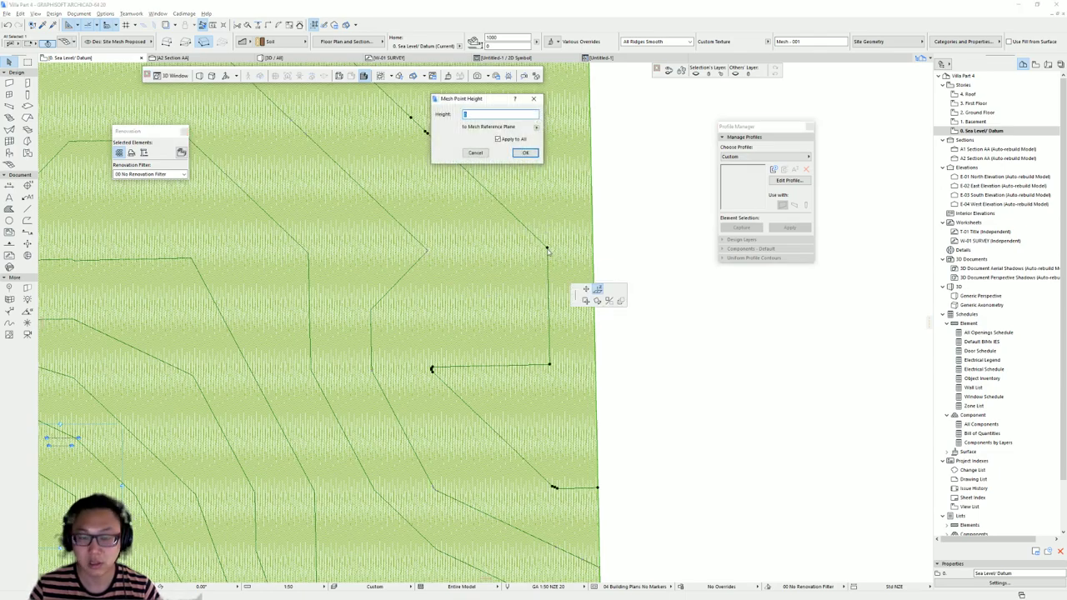
key("Return")
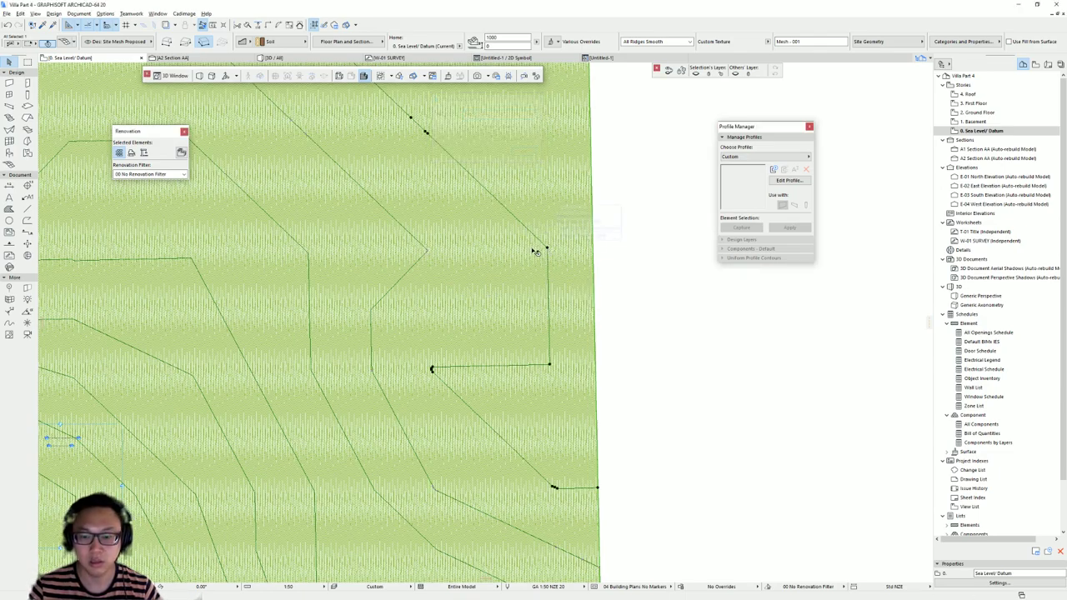
key("Escape")
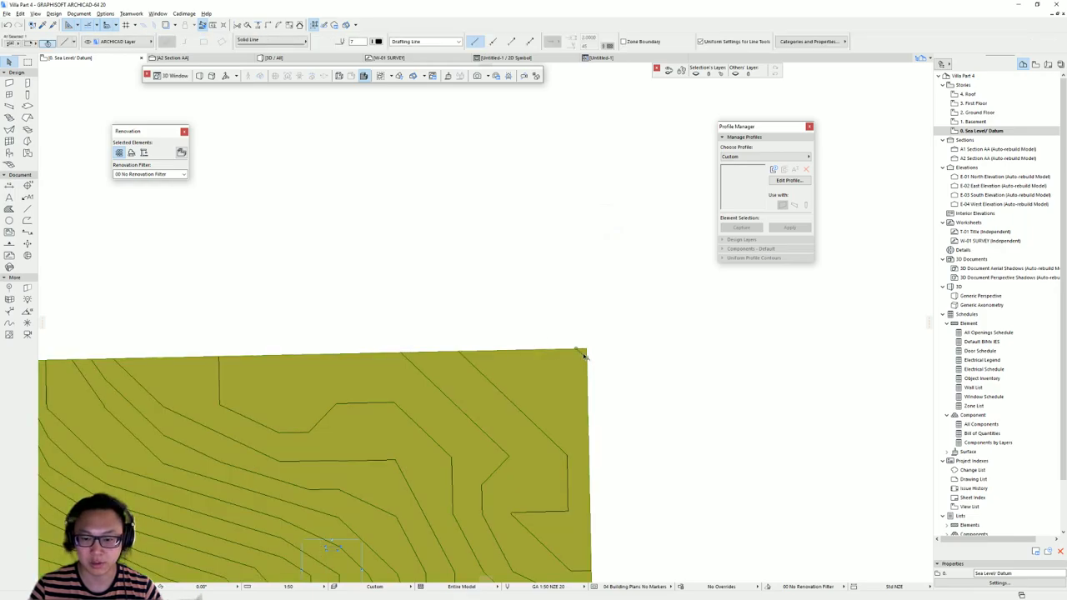
Add the short contour line across the northeast corner to the site mesh as new points, using Fit to User Ridges
left_click(581, 364)
right_click(573, 375)
left_click(627, 388)
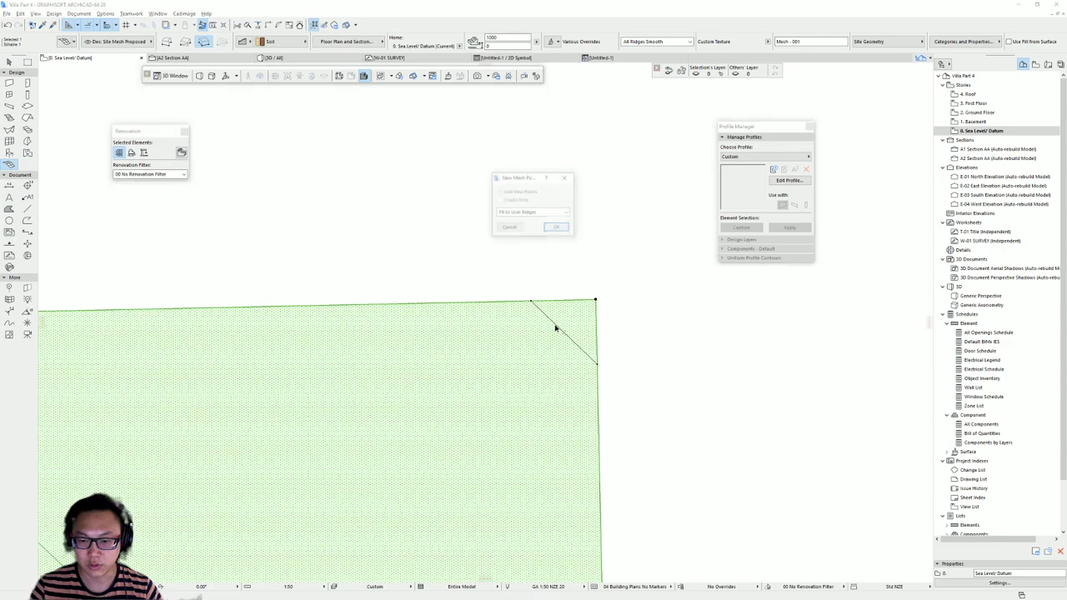
left_click(558, 231)
Set a new mesh point height for the short northeast contour, and apply the northeast corner point's height to all points
left_click(531, 300)
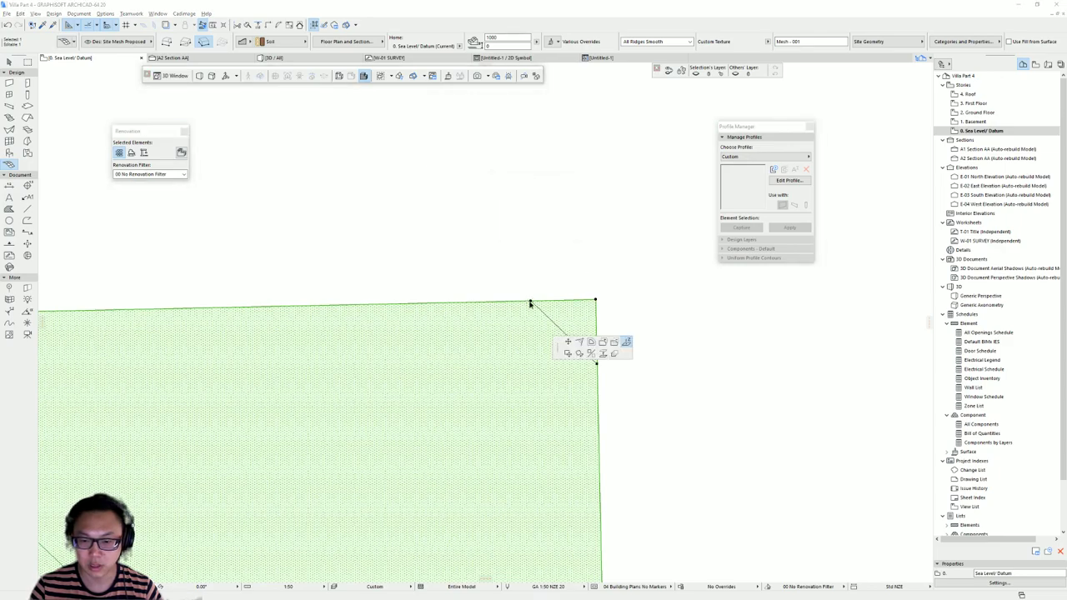
left_click(578, 289)
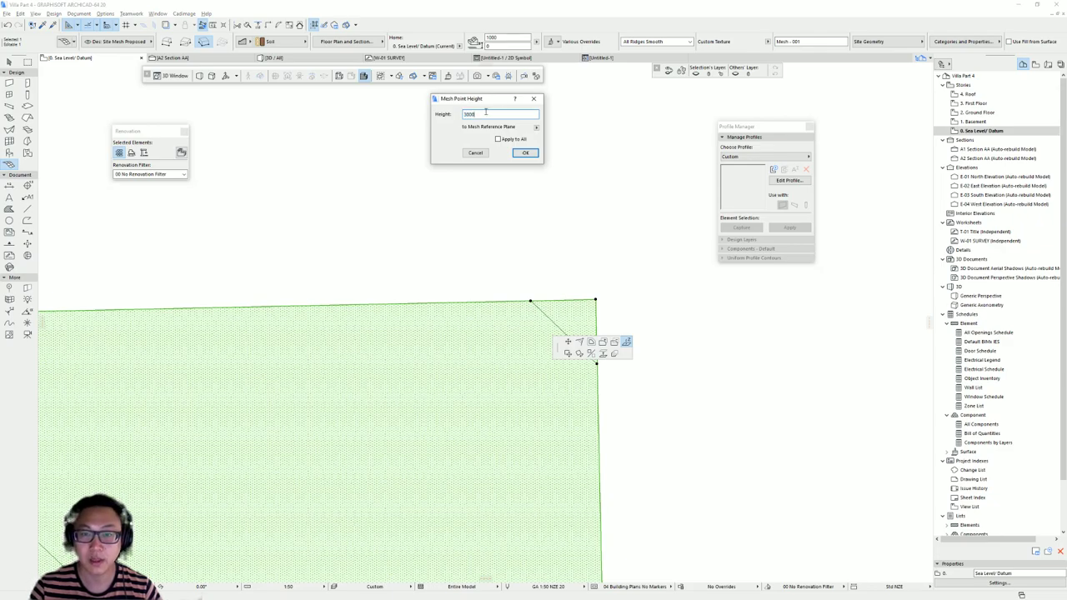
left_click(525, 152)
left_click(596, 298)
left_click(692, 339)
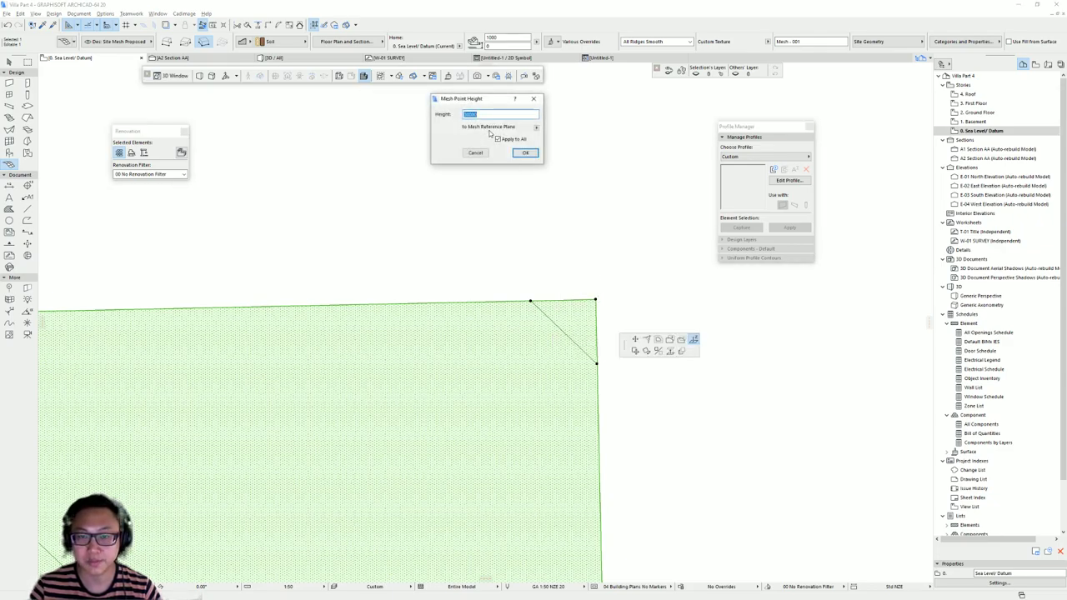
key("Return")
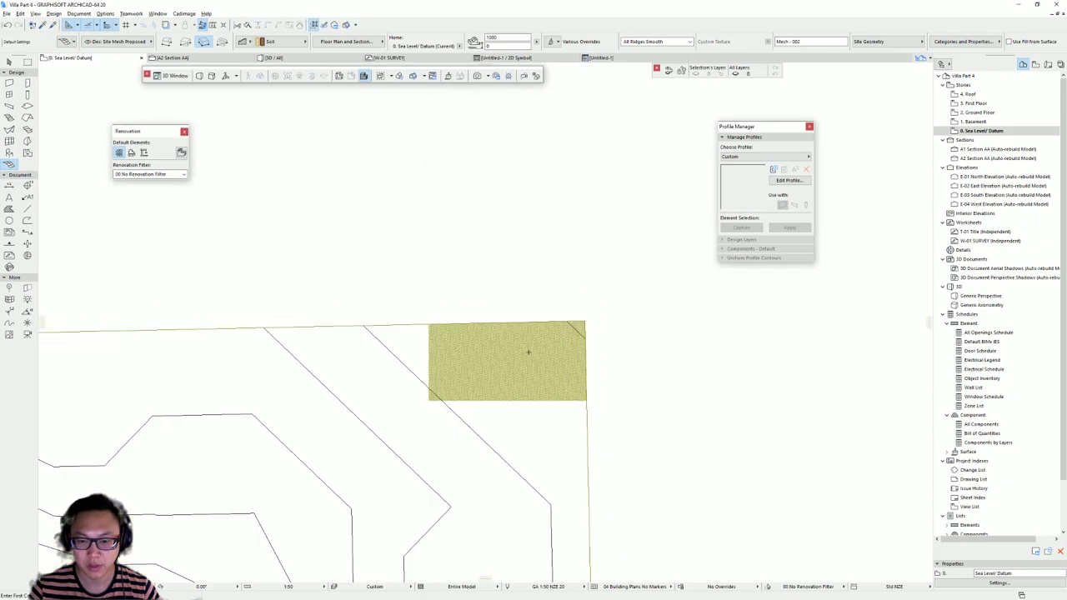
Examine the selected site mesh in 3D, checking the surface around the northeast corner and the perimeter edges
left_click(537, 318)
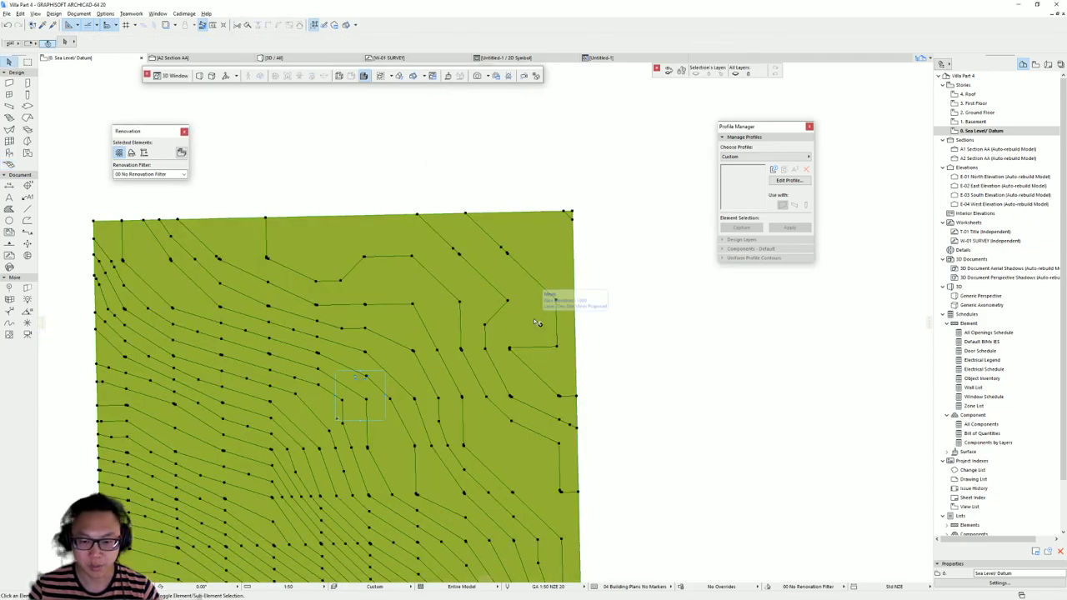
key("F5")
scroll(425, 341, "down", 5)
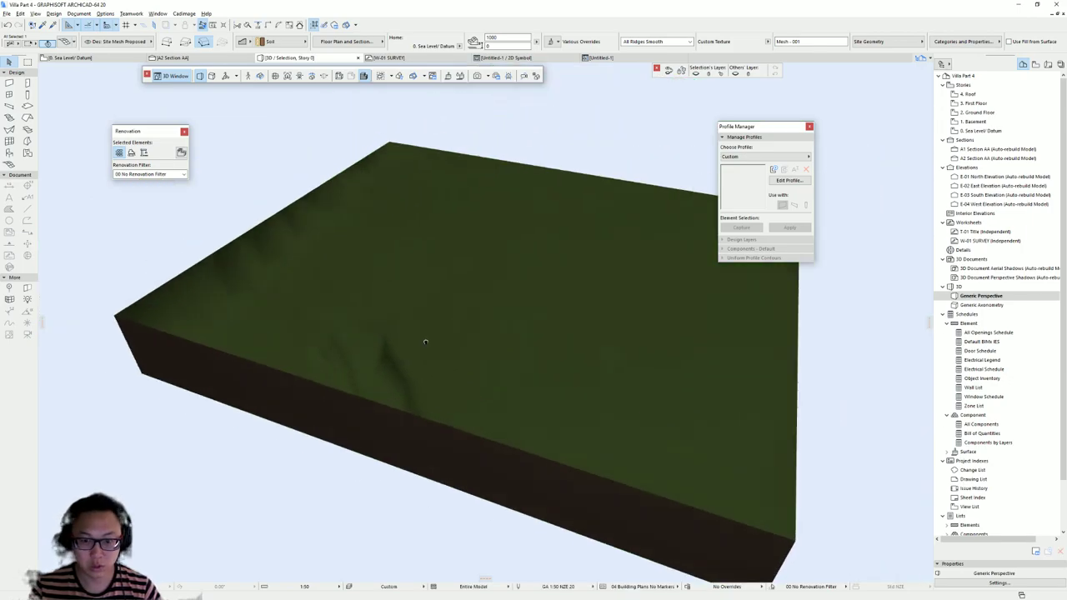
middle_click_drag(475, 287, 200, 349, "shift")
middle_click_drag(269, 383, 595, 196, "shift")
middle_click_drag(591, 150, 458, 328)
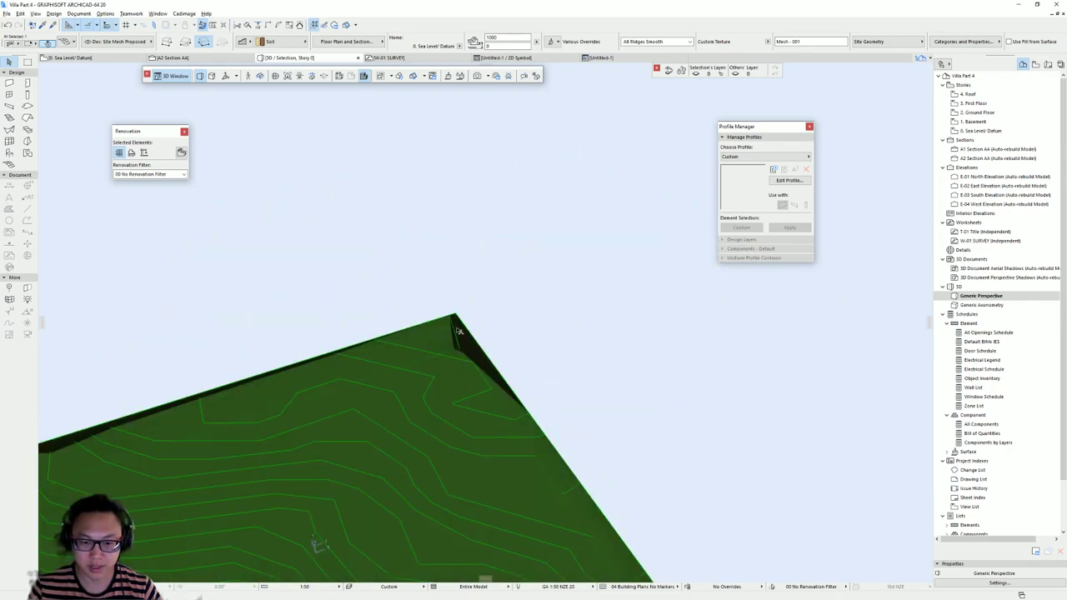
scroll(457, 327, "down", 2)
scroll(451, 341, "down", 2)
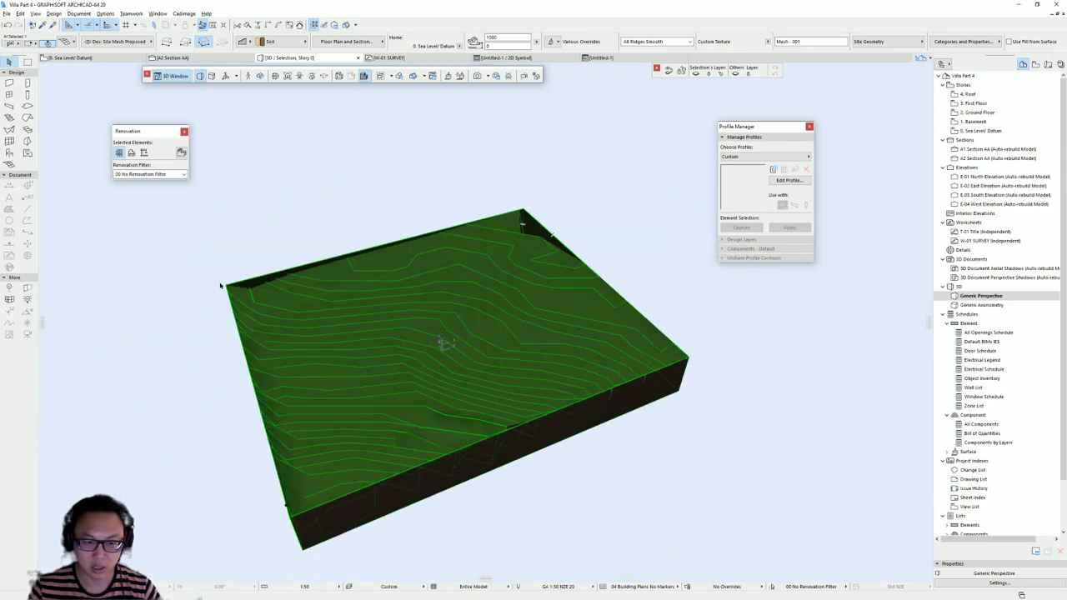
middle_click_drag(349, 402, 275, 442, "shift")
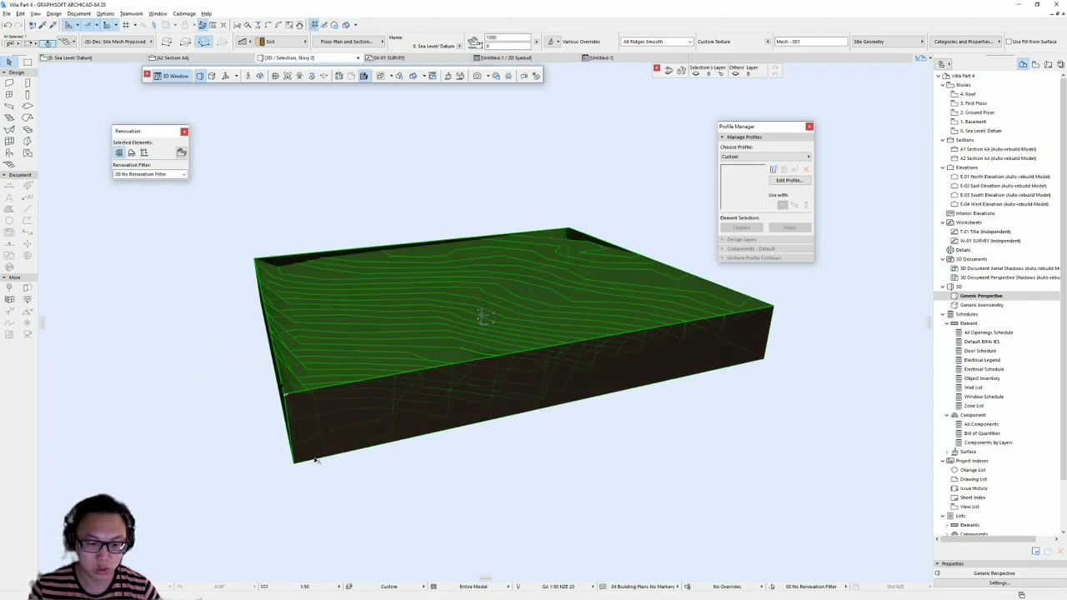
Open the mesh point height of the southwest corner in the floor plan, and undo the last mesh point height edits
key("F2")
middle_click_drag(366, 375, 508, 92)
scroll(508, 92, "down", 1)
scroll(295, 345, "up", 6)
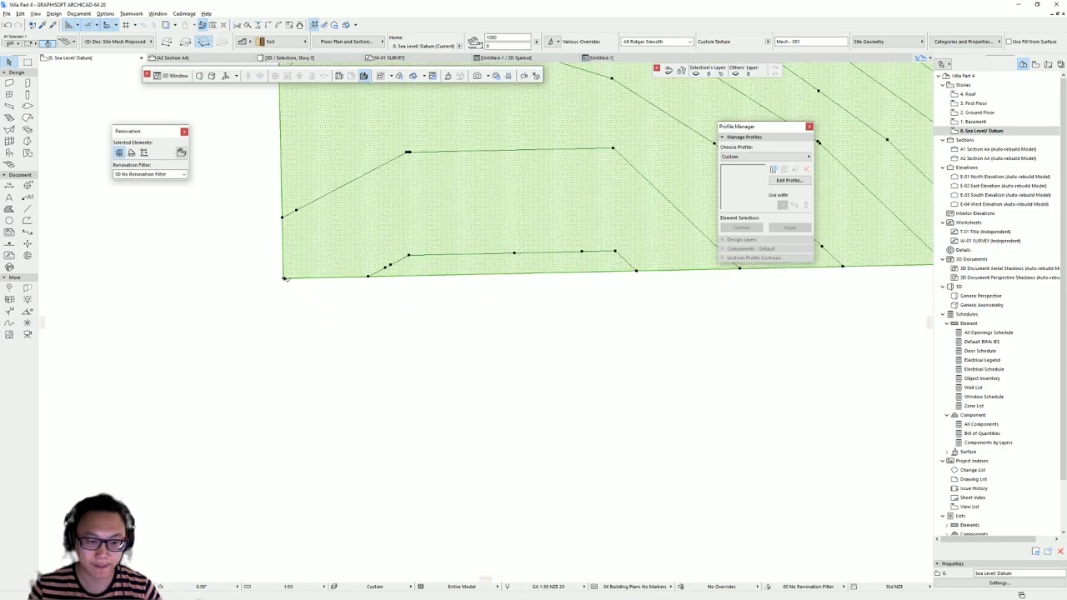
left_click(283, 278)
left_click(379, 320)
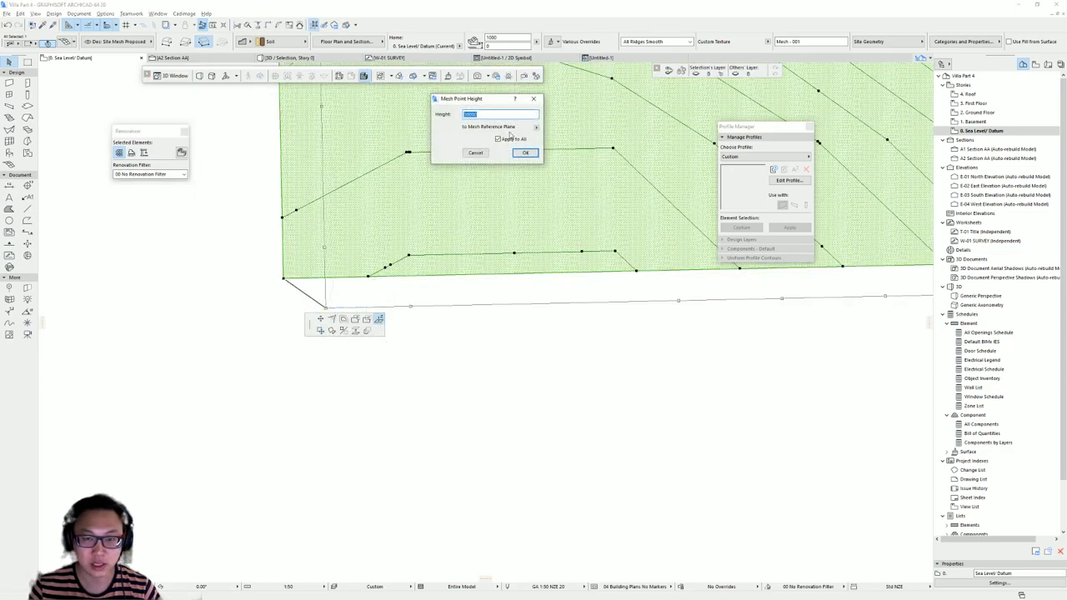
left_click(526, 152)
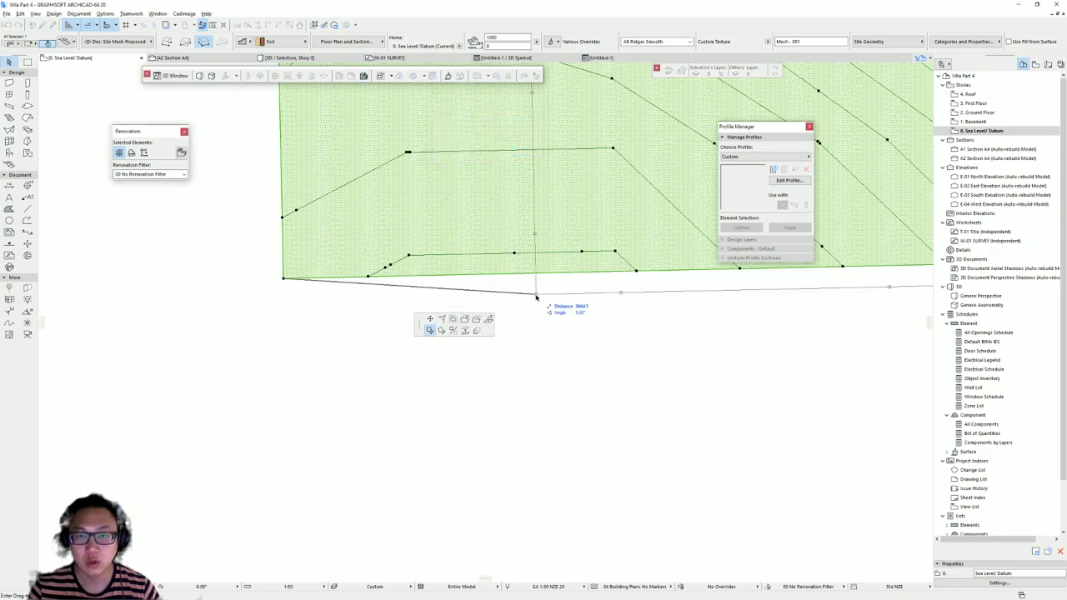
scroll(474, 361, "down", 3)
key("ctrl+z")
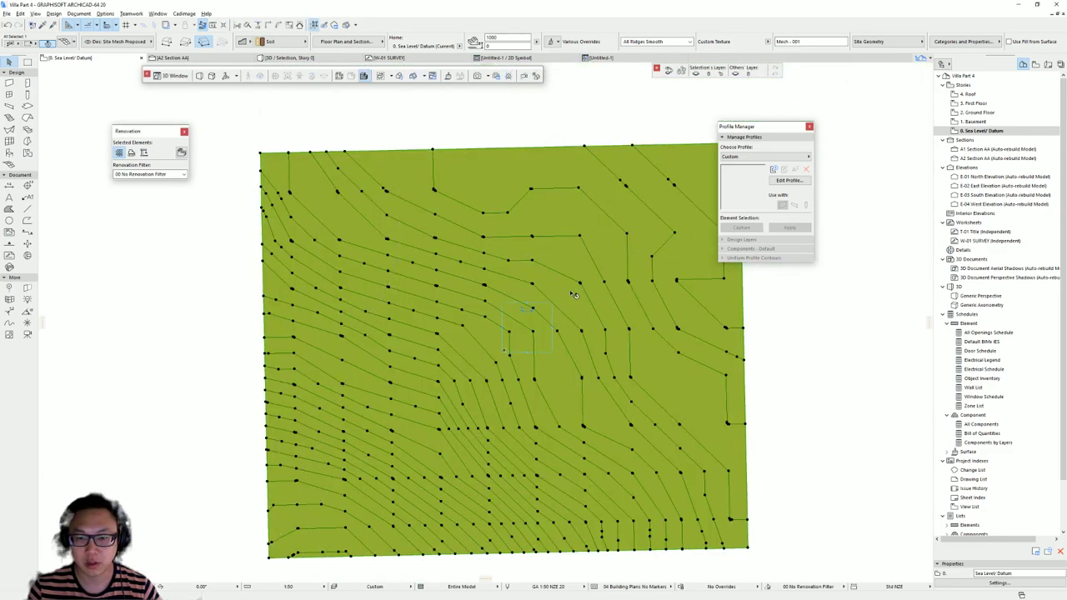
Inspect the site mesh in 3D from several angles, focusing on the slope at the northeast corner
middle_click_drag(656, 252, 408, 308)
key("Escape")
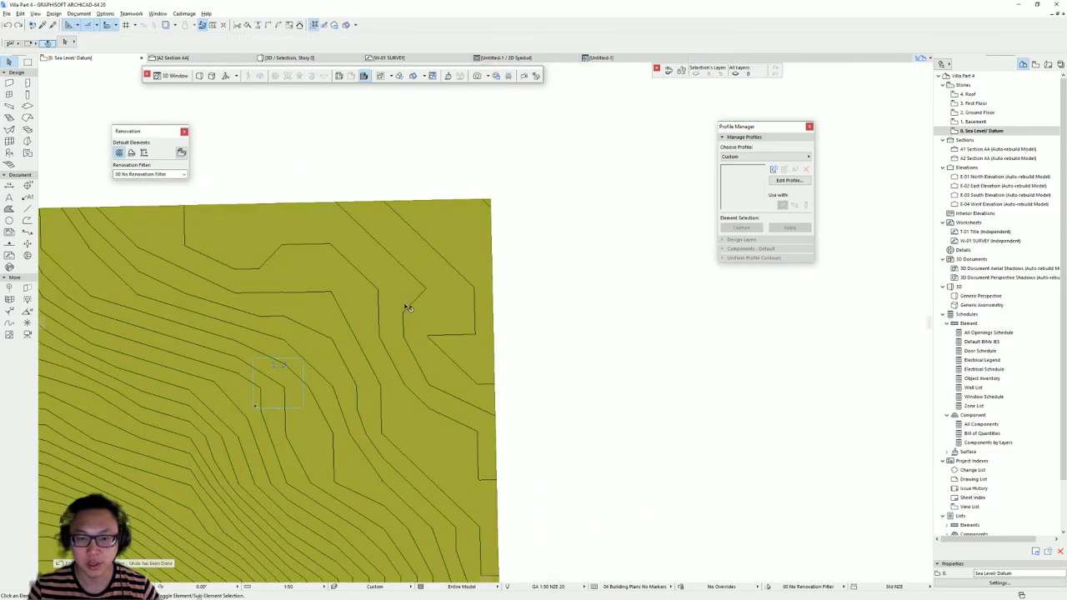
left_click(408, 308)
key("F3")
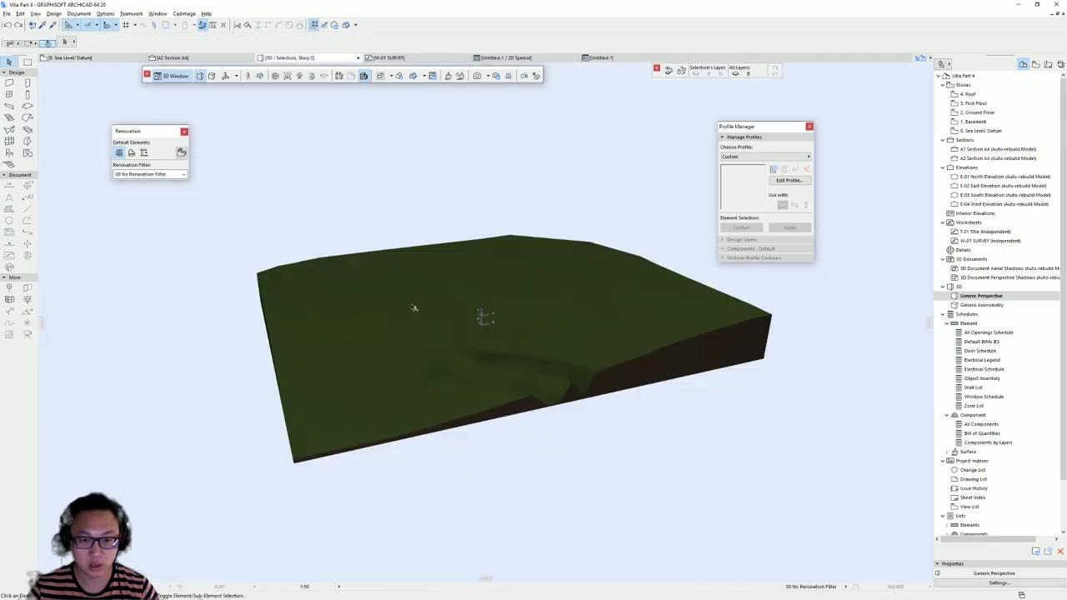
middle_click_drag(462, 293, 415, 314, "shift")
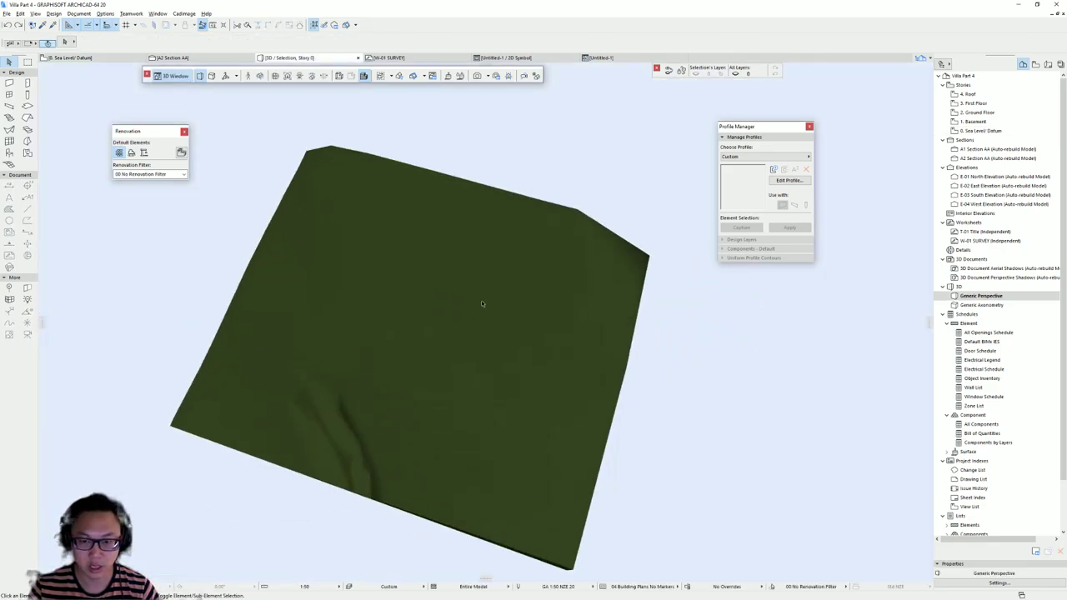
middle_click_drag(532, 298, 651, 340, "shift")
middle_click_drag(677, 345, 534, 230, "shift")
key("F2")
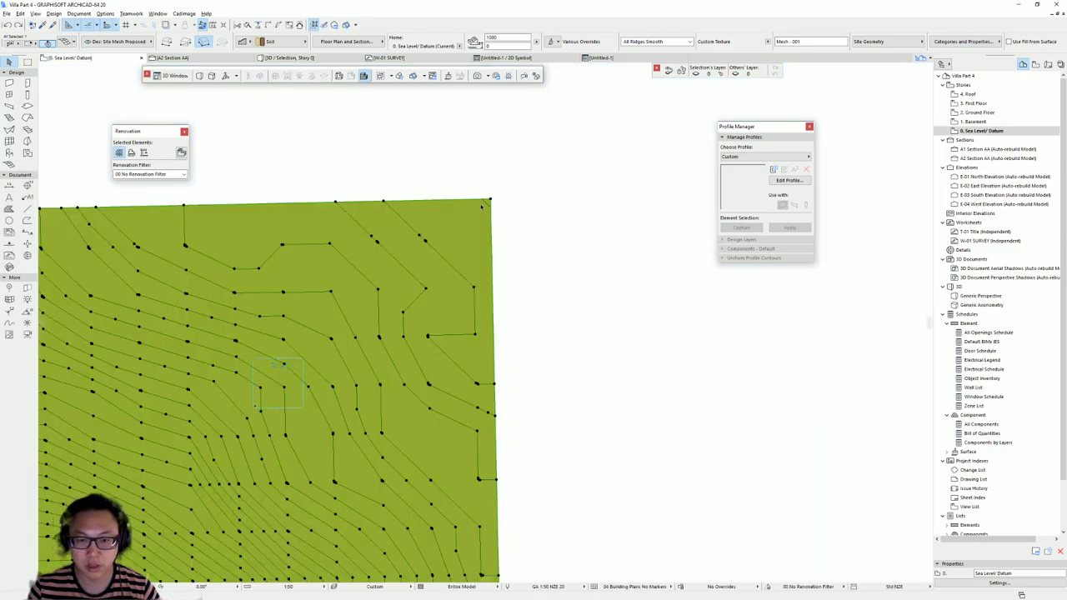
Raise only the northeast corner point of the site mesh, with Apply to All turned off
scroll(488, 207, "up", 6)
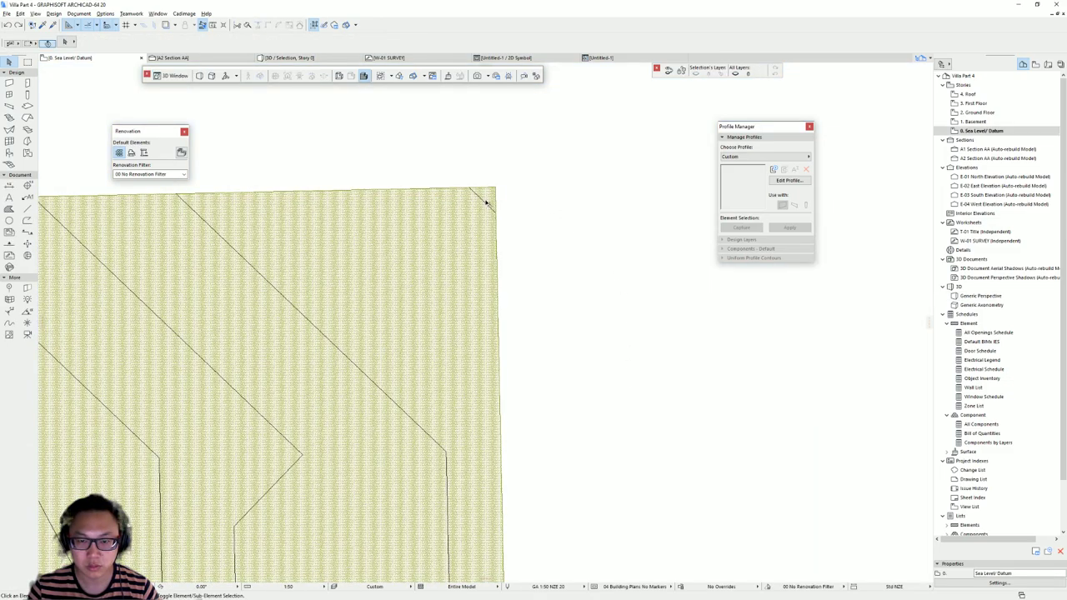
left_click(496, 190)
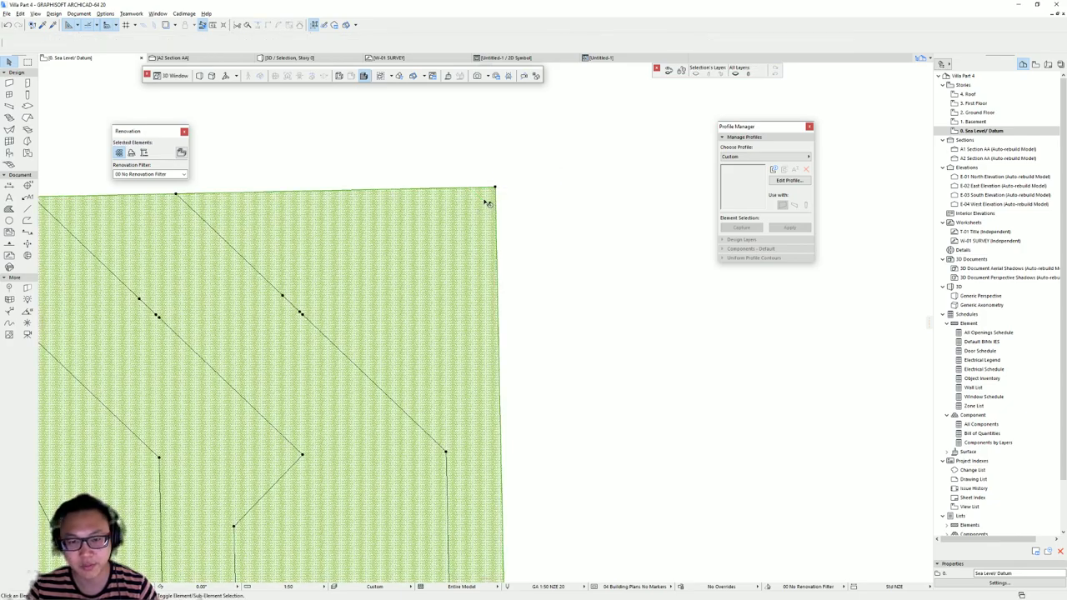
left_click(495, 190)
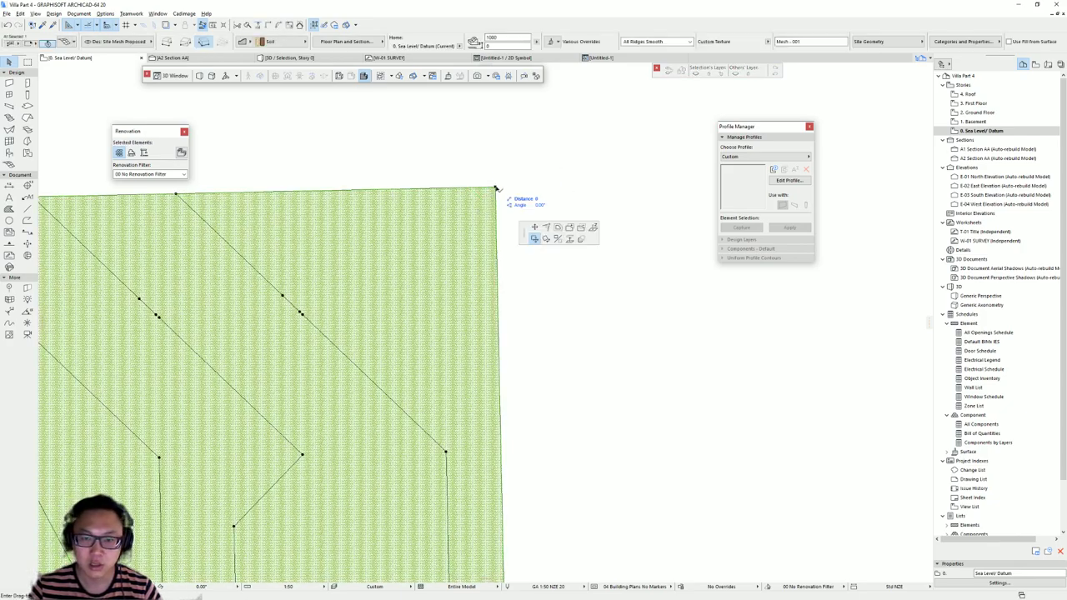
left_click(594, 229)
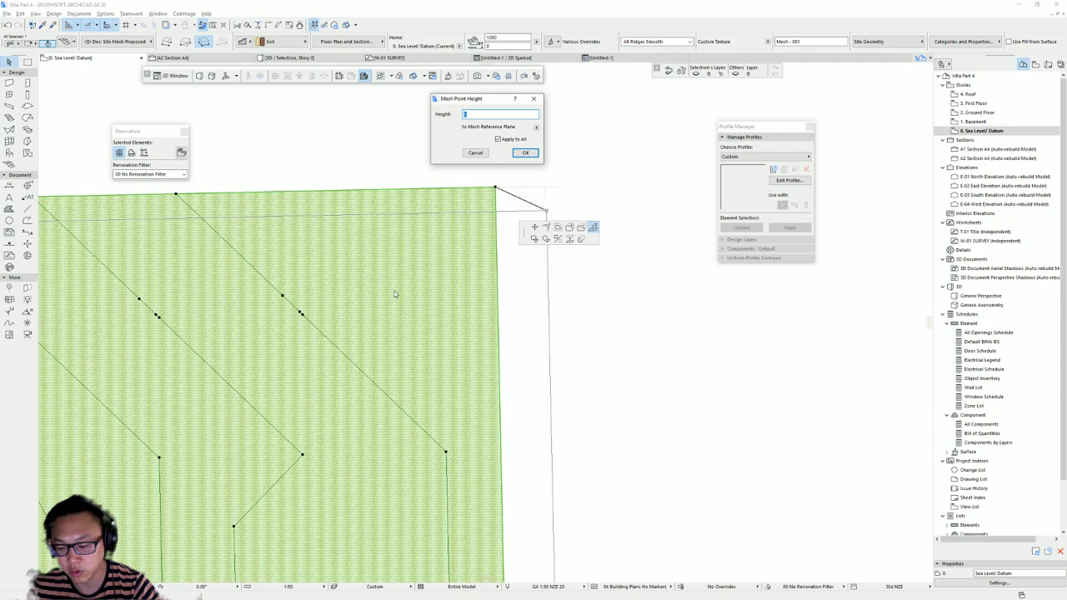
left_click_drag(487, 114, 425, 111)
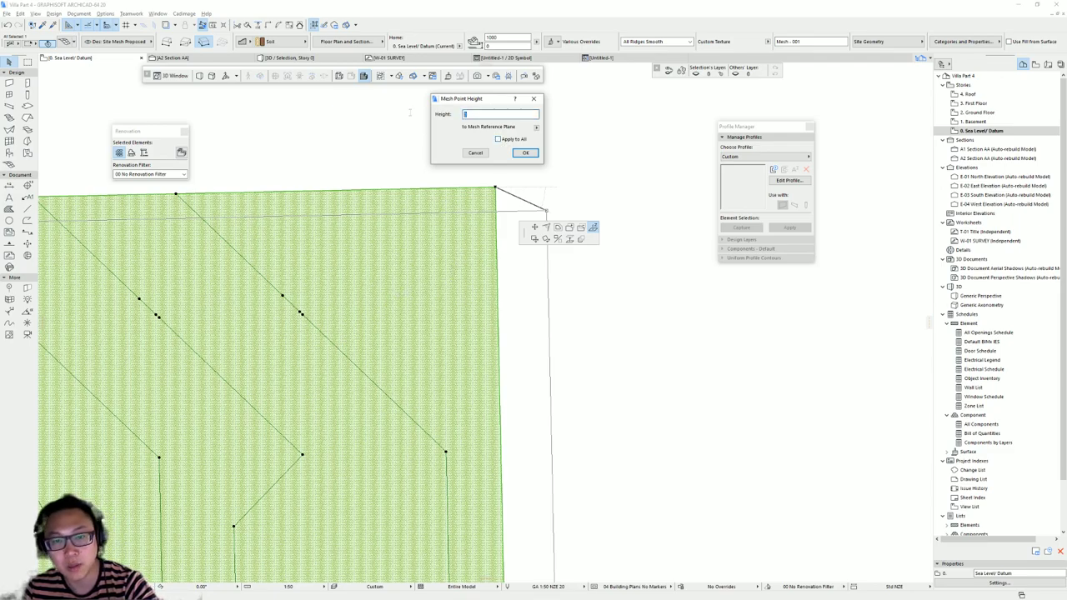
left_click(525, 153)
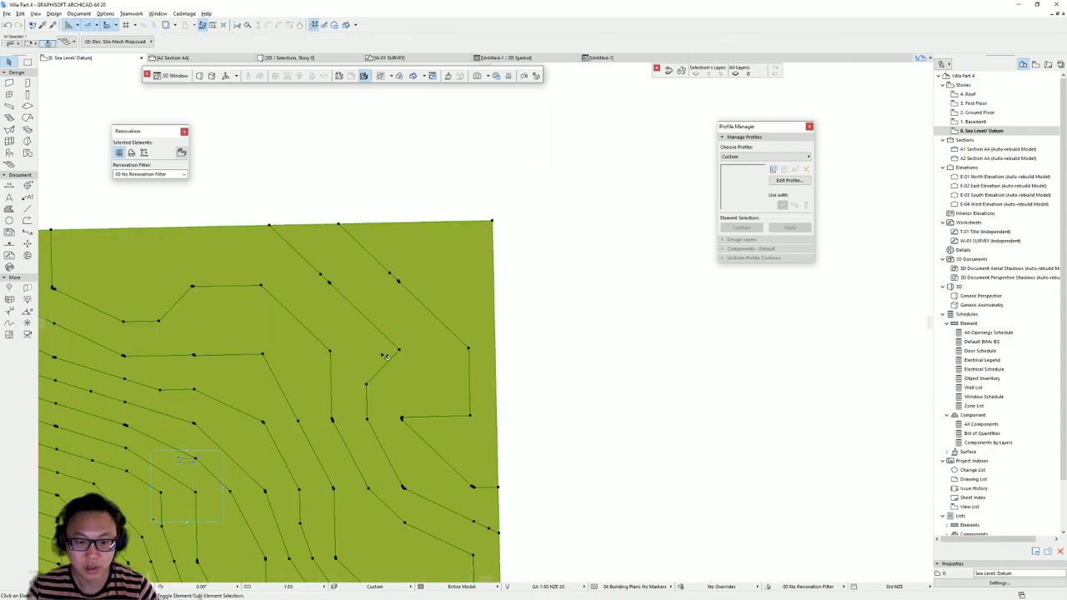
Examine the selected mesh in 3D, including the northeast corner and the creases in the terrain along the southern edge
key("F5")
middle_click_drag(424, 309, 546, 403, "shift")
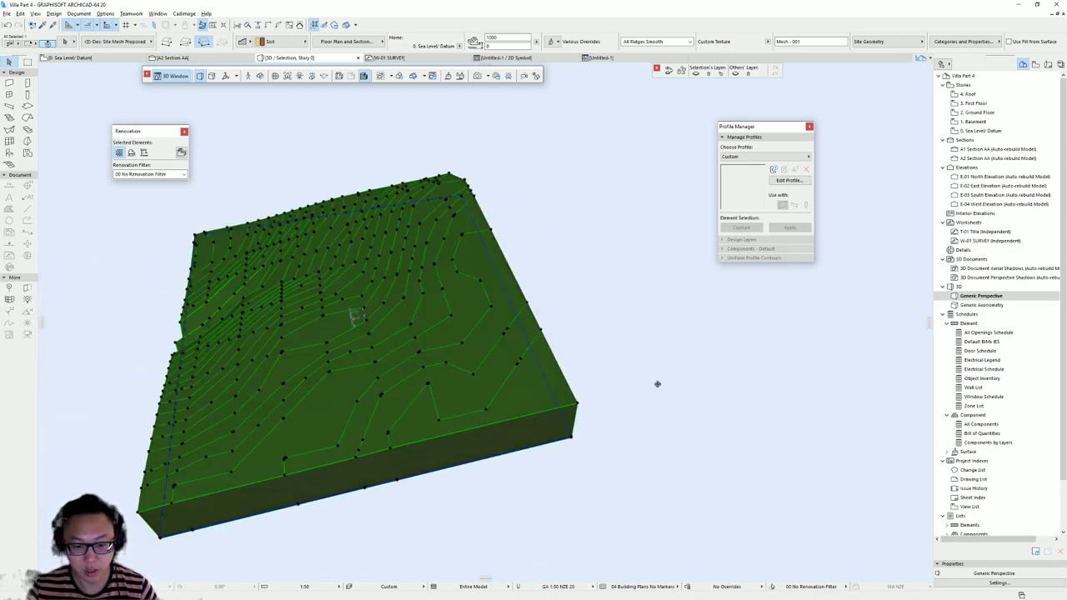
middle_click_drag(657, 385, 307, 400, "shift")
middle_click_drag(490, 389, 453, 353, "shift")
scroll(453, 353, "up", 2)
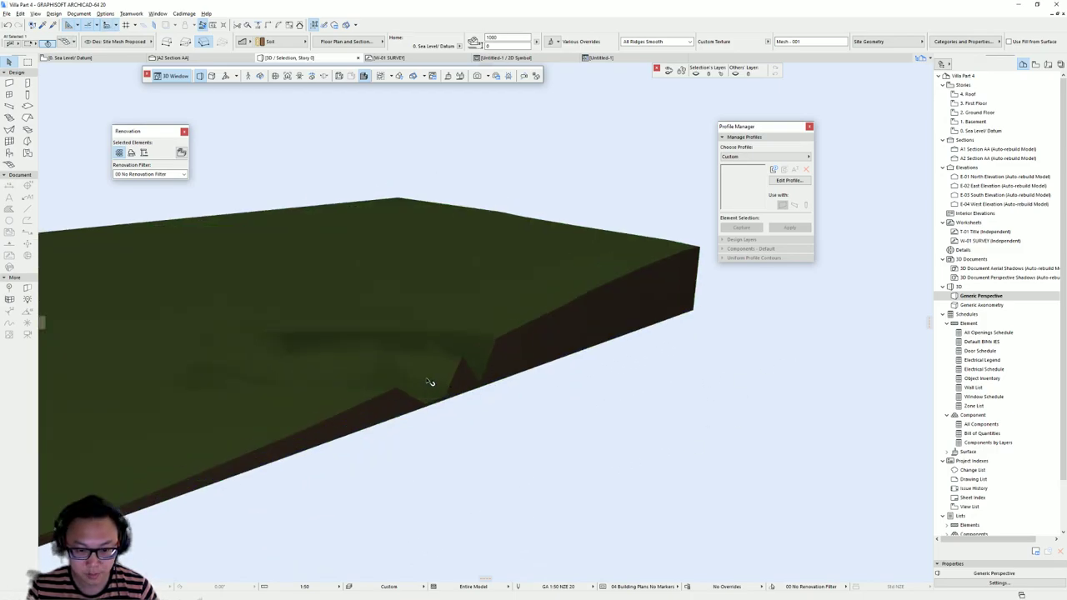
middle_click_drag(370, 442, 355, 495, "shift")
middle_click_drag(395, 447, 347, 449, "shift")
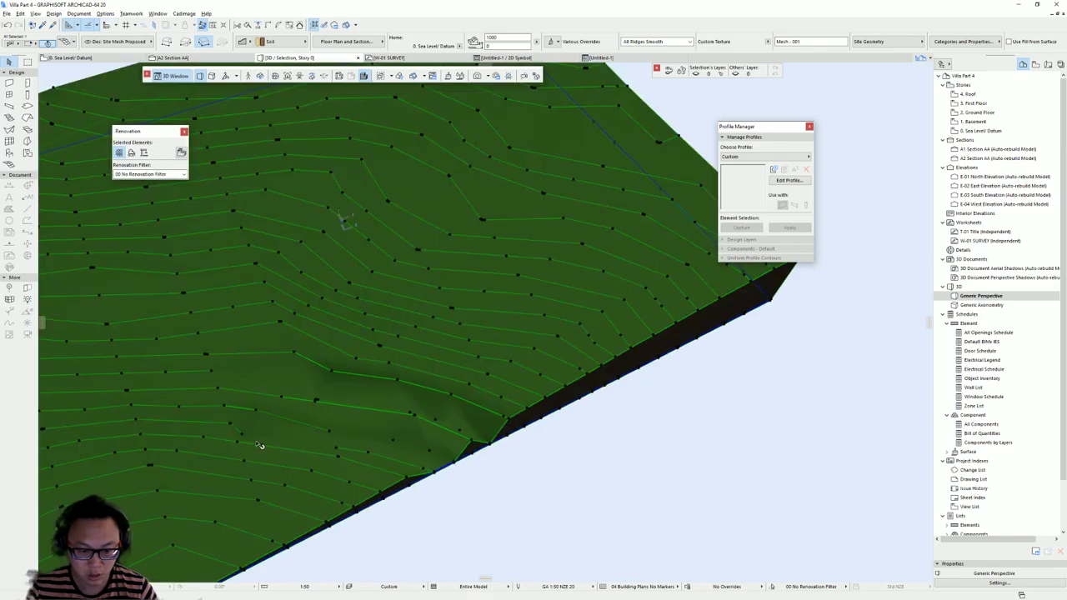
middle_click_drag(384, 457, 310, 457, "shift")
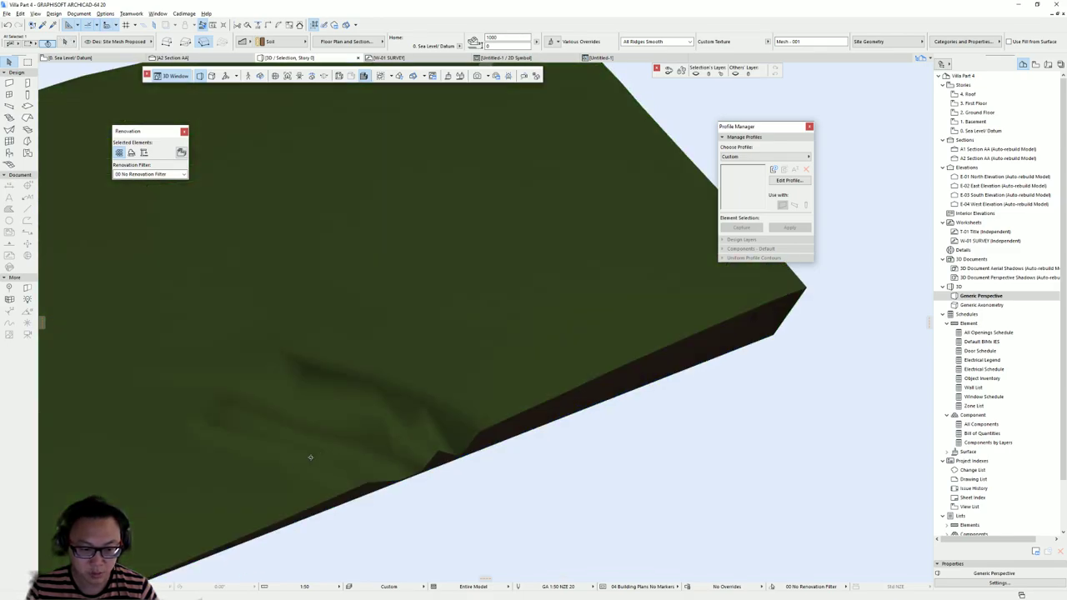
middle_click_drag(183, 433, 314, 418, "shift")
middle_click_drag(406, 453, 529, 195, "shift")
key("F2")
scroll(372, 427, "down", 2)
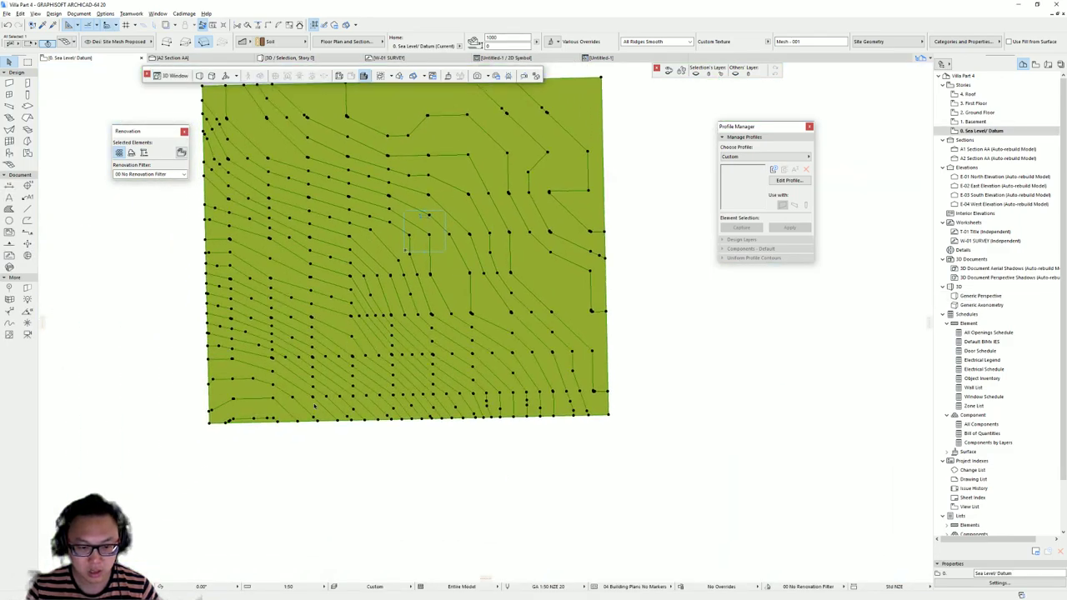
Try to elevate the contour point beside the creases near the southern edge in 3D, and return to the floor plan
key("F3")
scroll(357, 405, "up", 2)
scroll(318, 427, "up", 1)
middle_click_drag(319, 428, 255, 228)
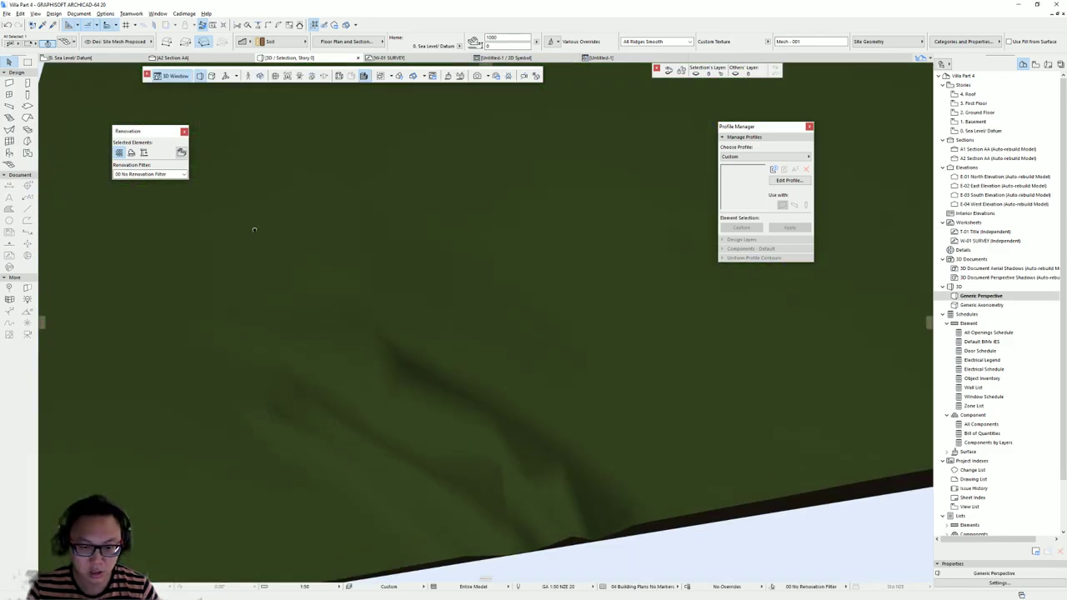
scroll(328, 308, "up", 2)
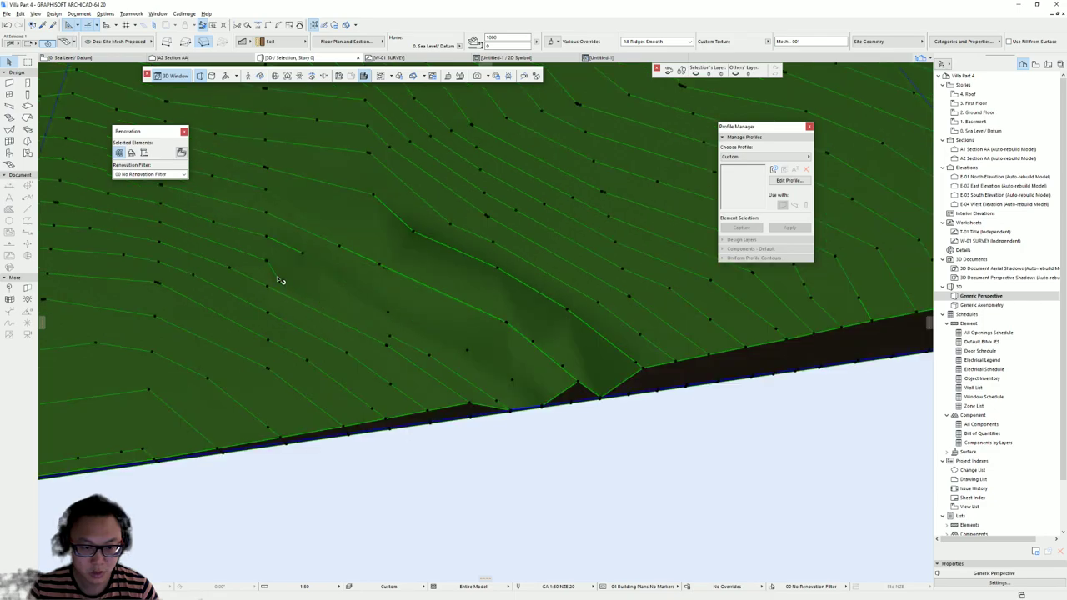
left_click(268, 263)
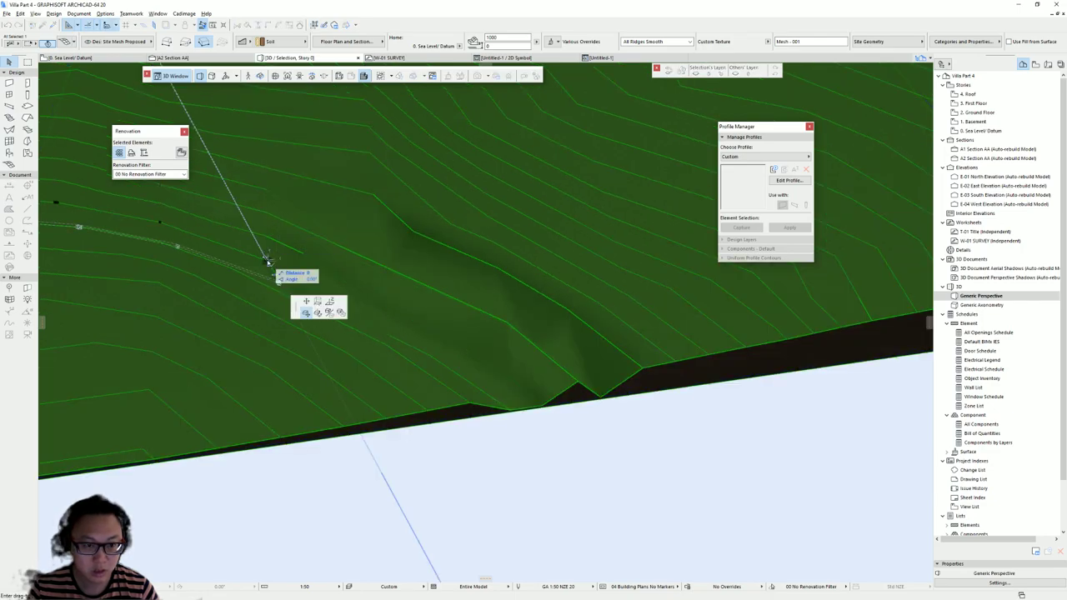
left_click(330, 302)
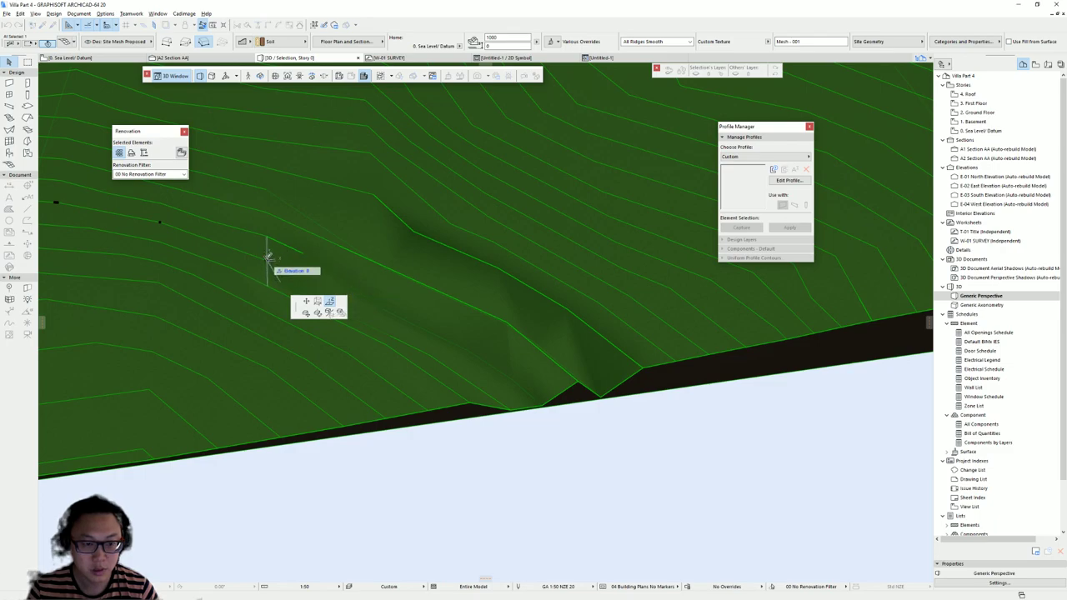
left_click(267, 257)
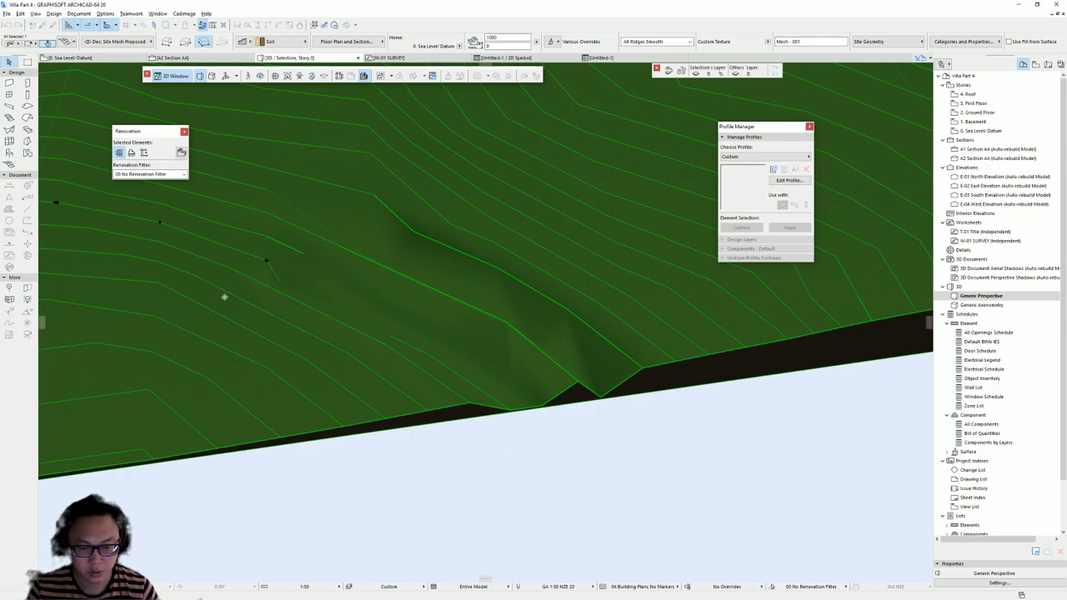
middle_click_drag(225, 297, 318, 311, "shift")
middle_click_drag(536, 434, 360, 459, "shift")
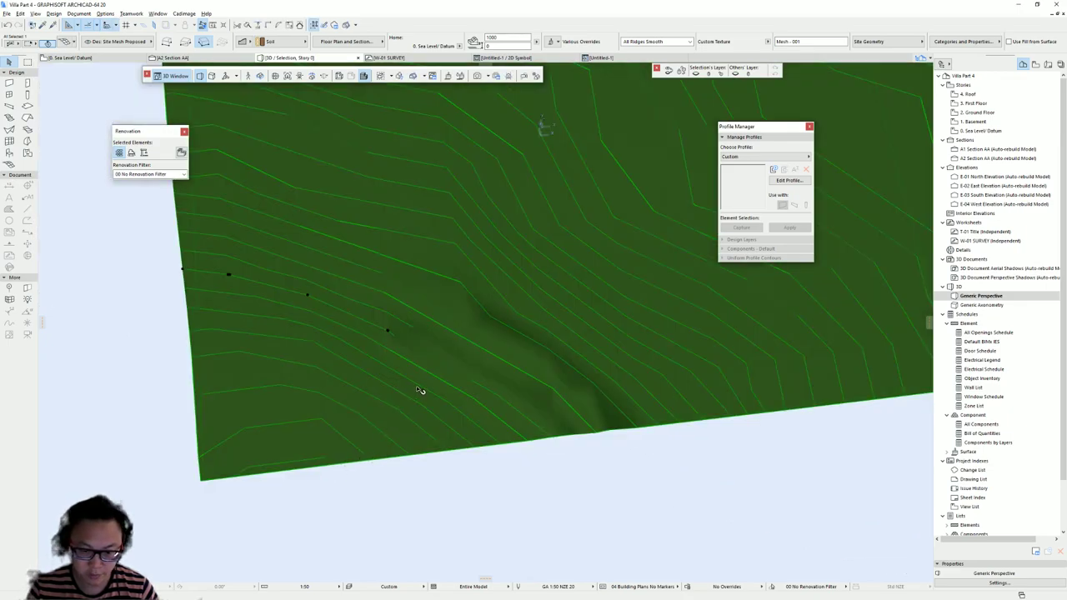
key("F2")
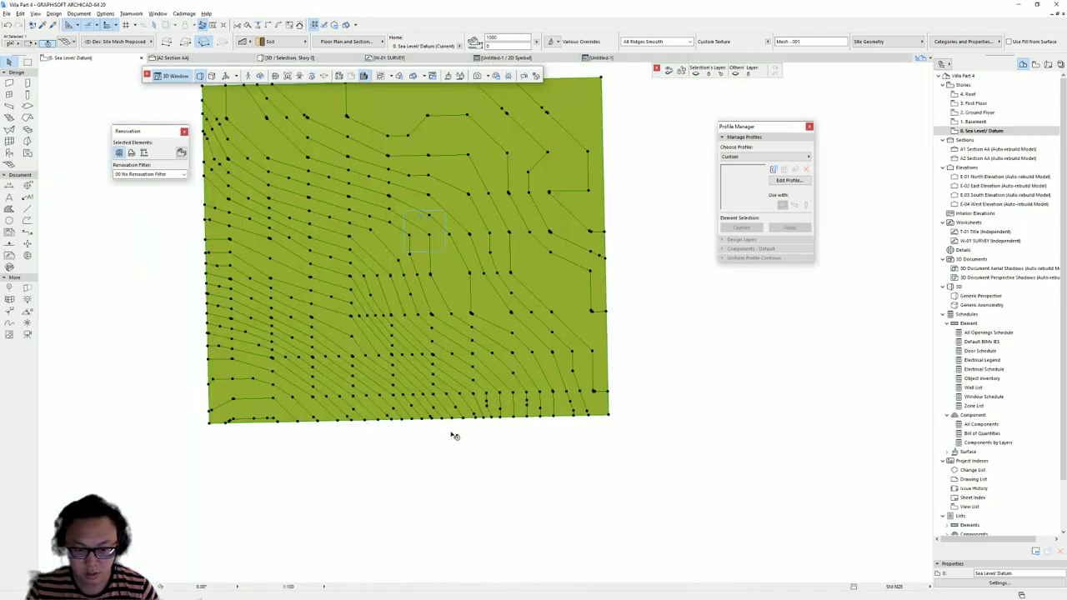
Check the heights of neighbouring contours near the southern edge in the floor plan, and set the contour's height with Apply to All on
scroll(310, 406, "up", 3)
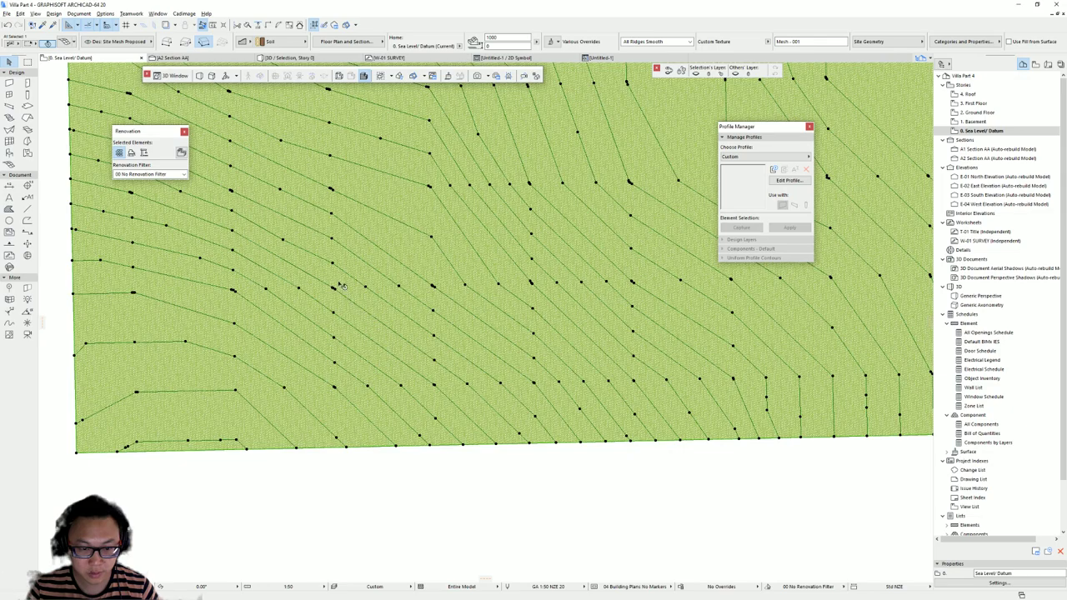
left_click(435, 360)
key("Return")
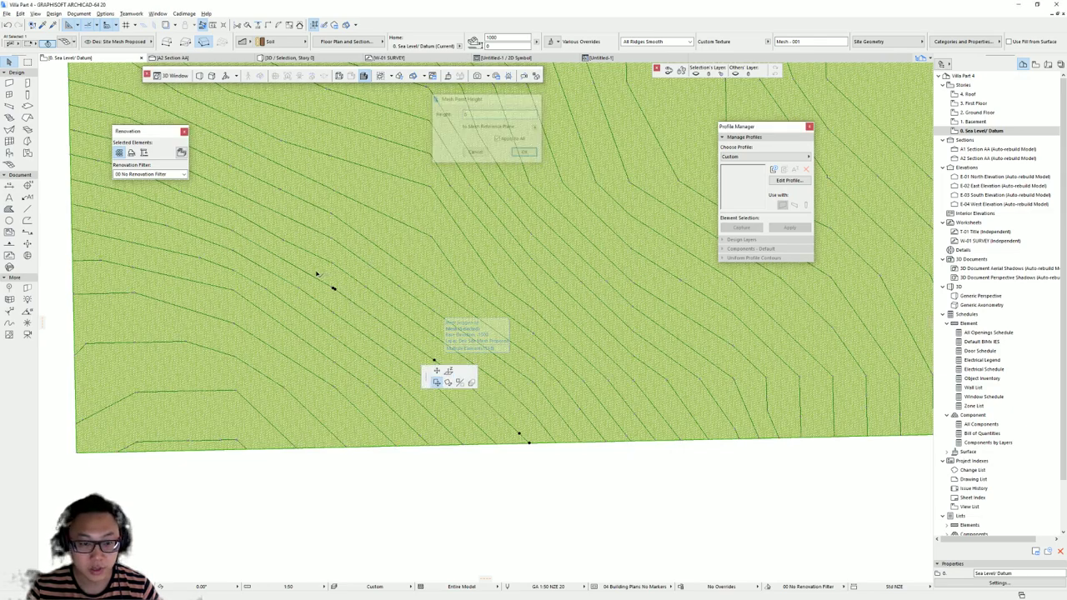
left_click(231, 231)
left_click(283, 271)
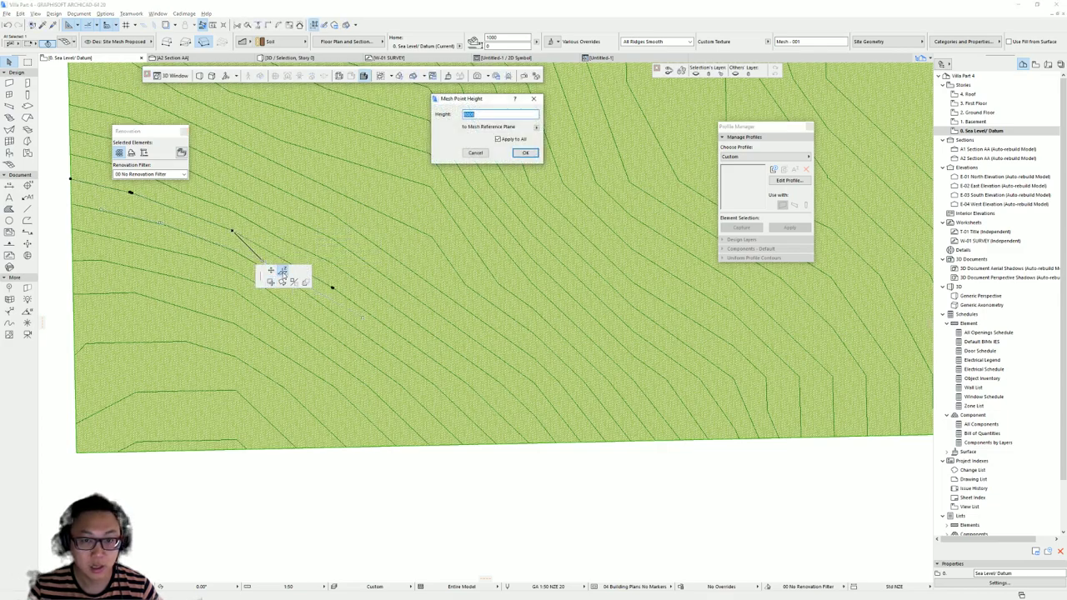
key("Return")
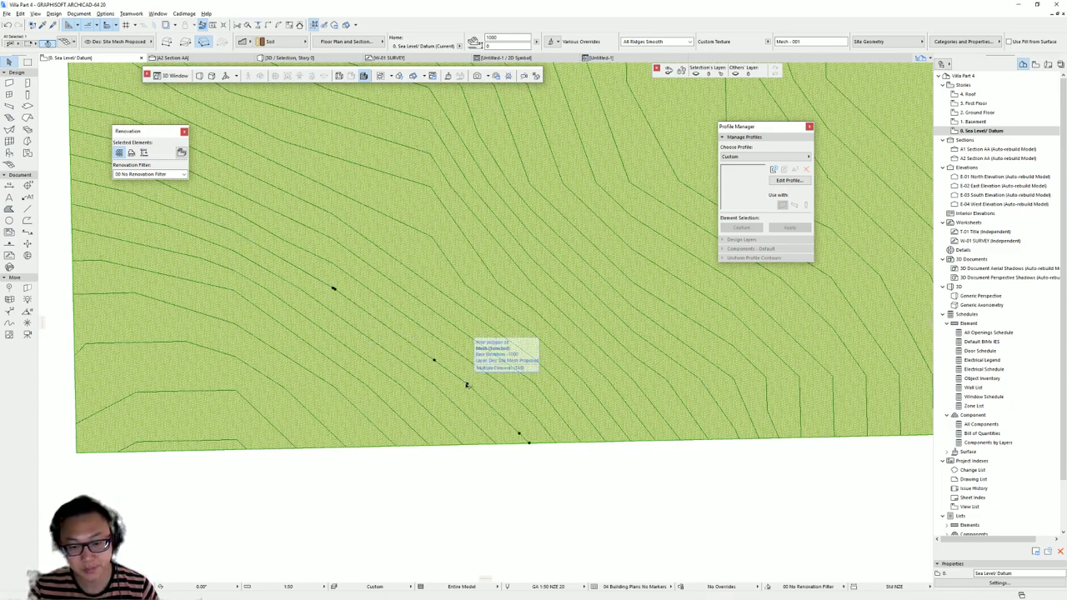
left_click(434, 360)
left_click(484, 400)
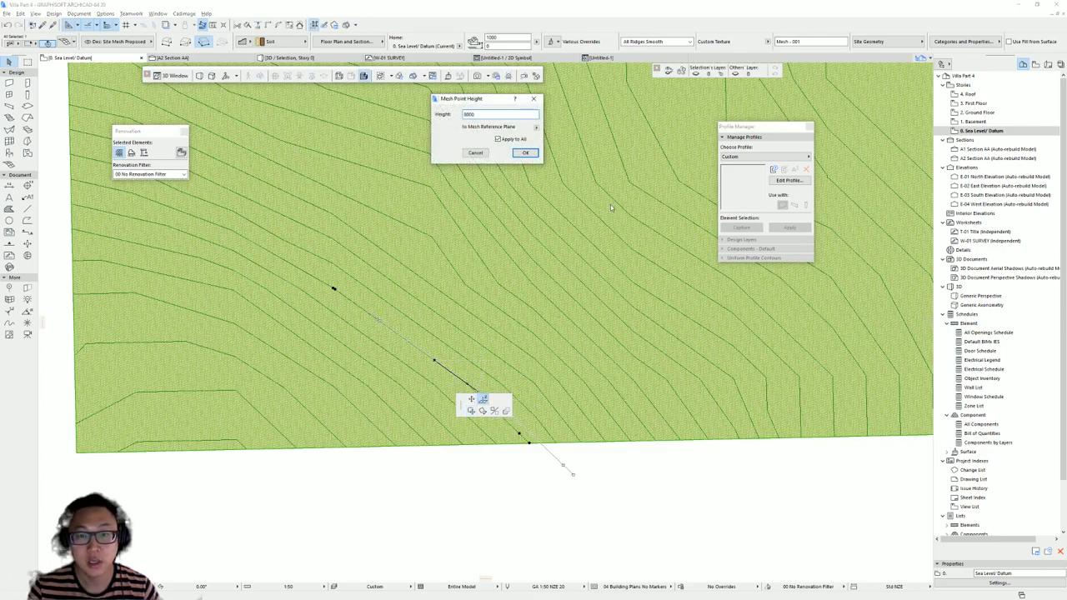
left_click(525, 152)
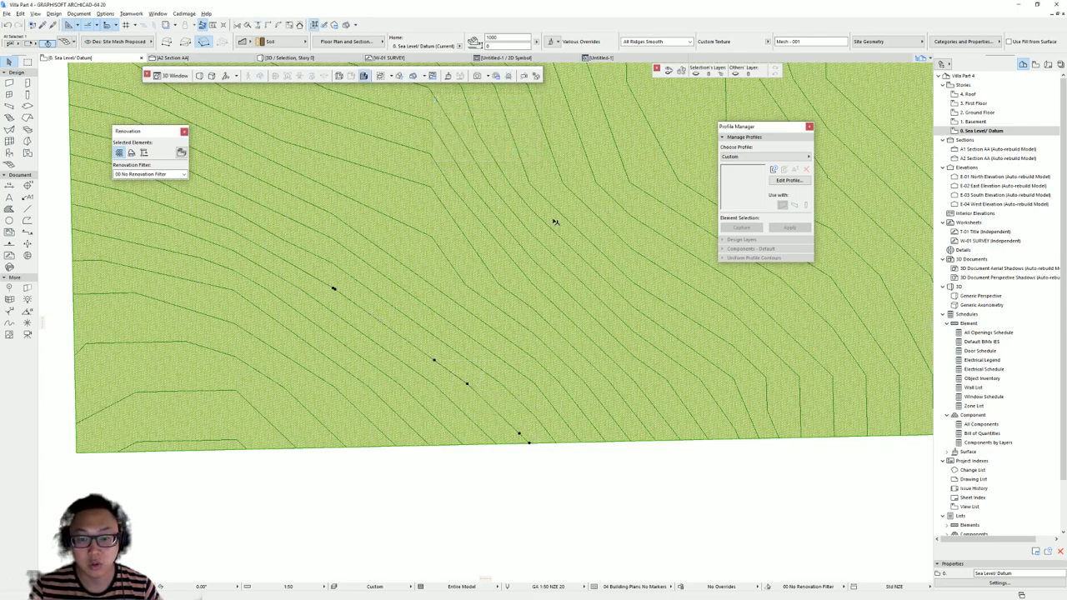
Set the height of the sunken contour at the southern crease to 1100, with Apply to All on
left_click(534, 384)
key("Return")
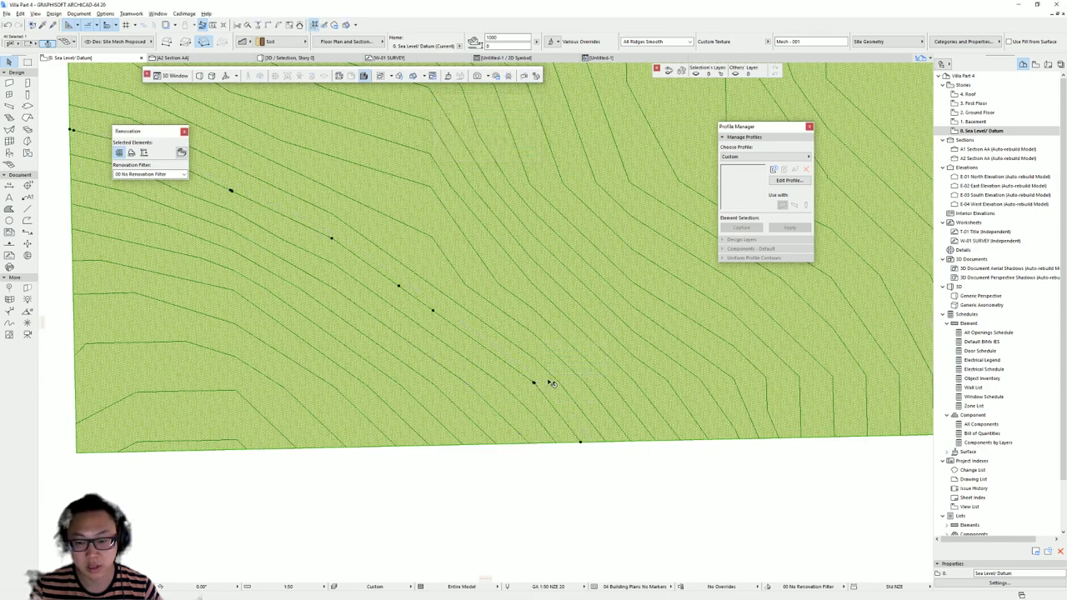
left_click(534, 361)
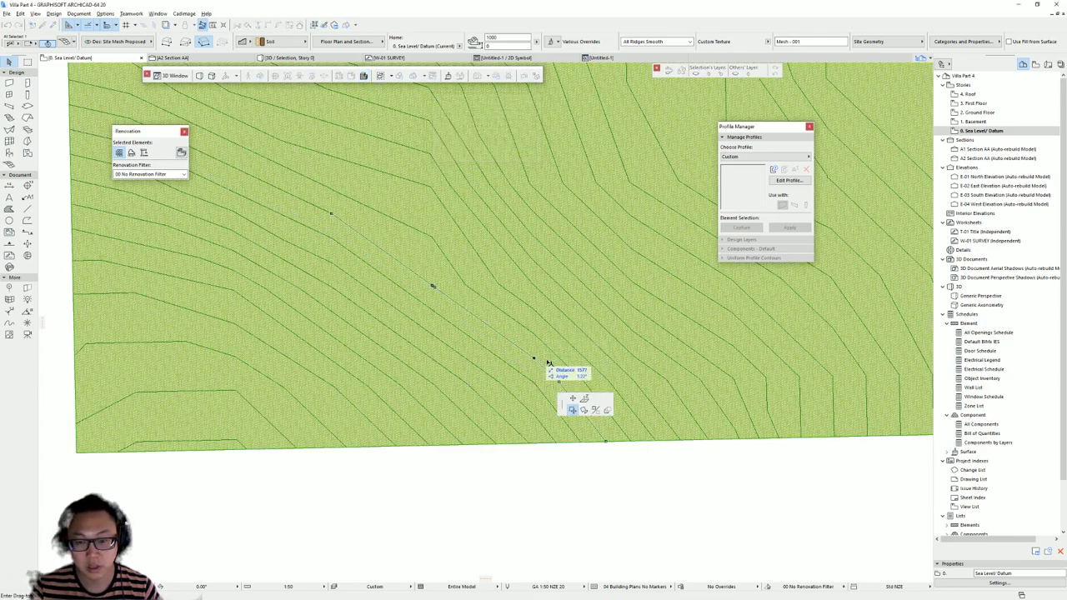
left_click(567, 387)
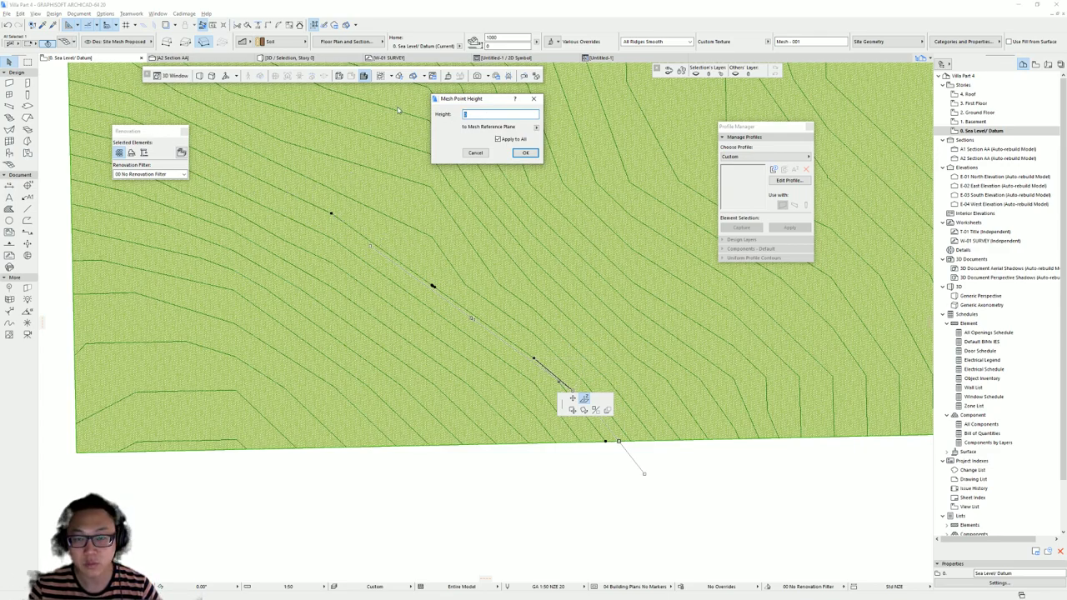
type("1100")
key("Return")
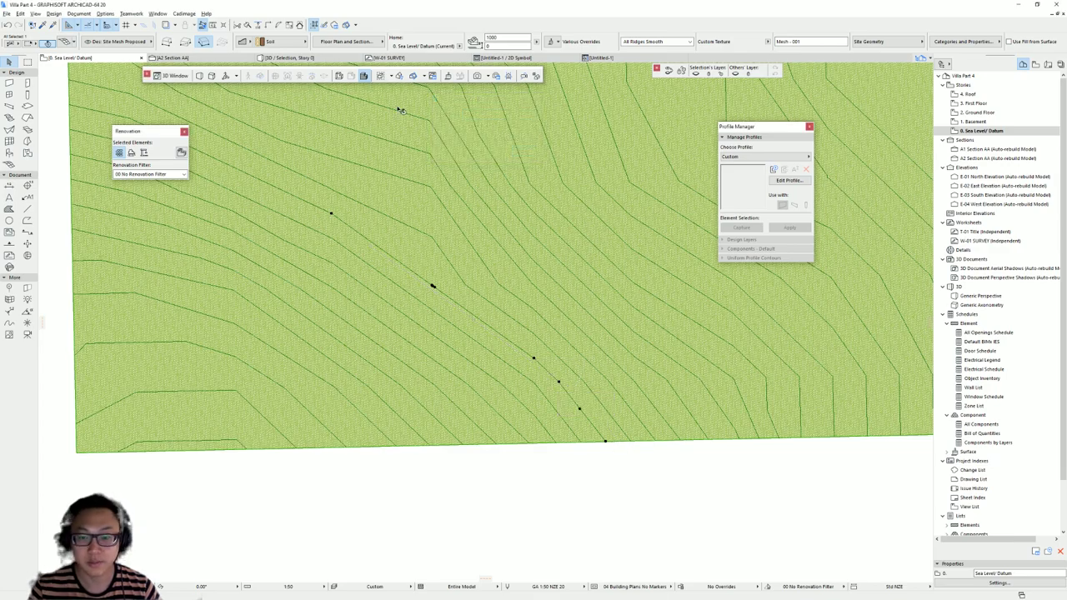
In 3D, raise the inland points of the sunken contour to the height of the neighbouring point on the same contour
key("F5")
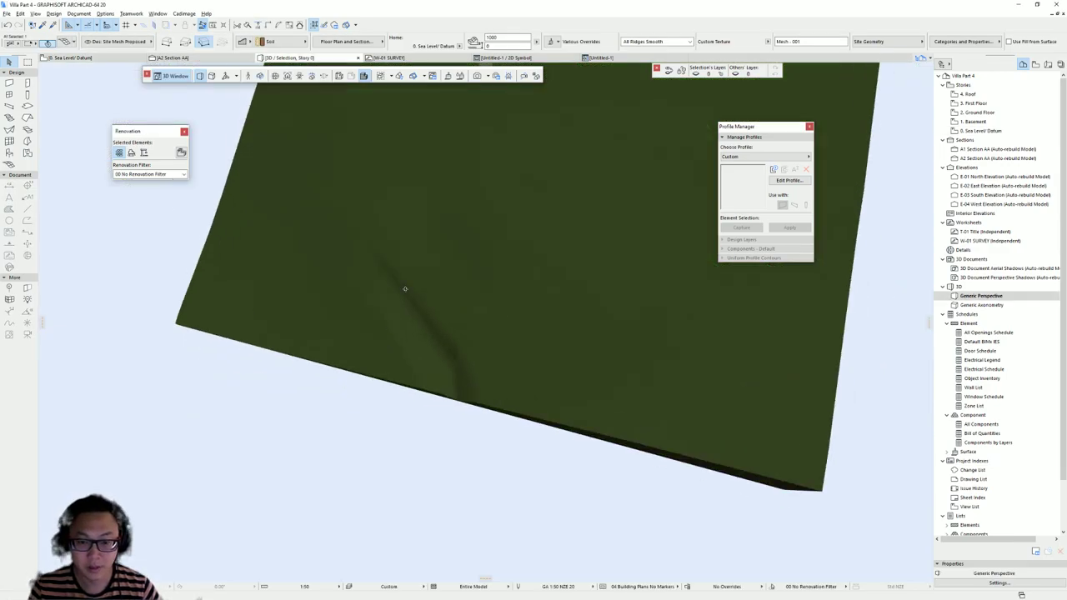
middle_click_drag(405, 289, 469, 384, "shift")
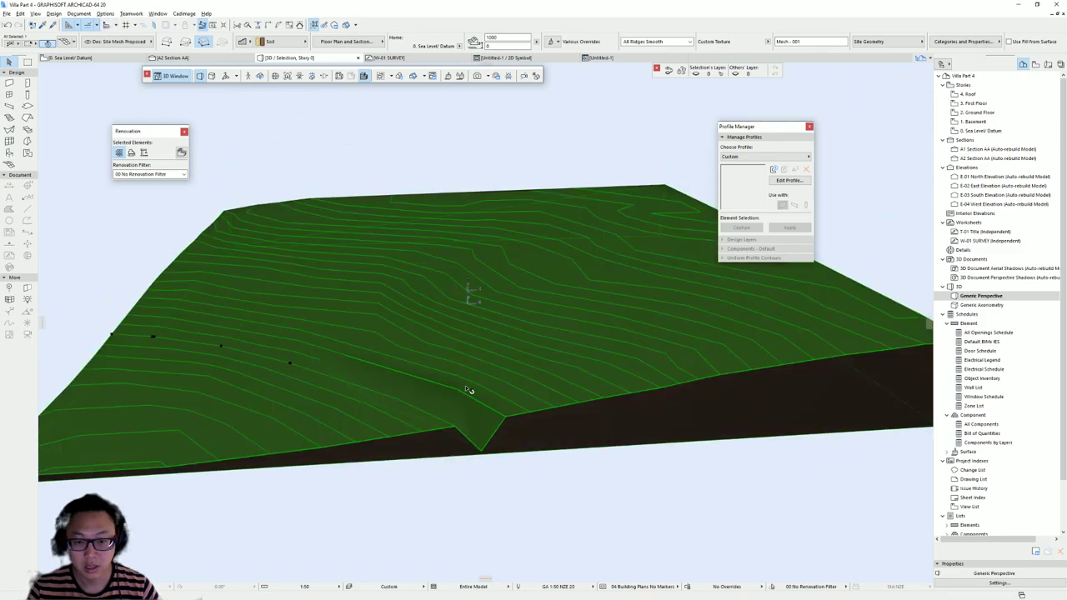
middle_click_drag(413, 414, 397, 450, "shift")
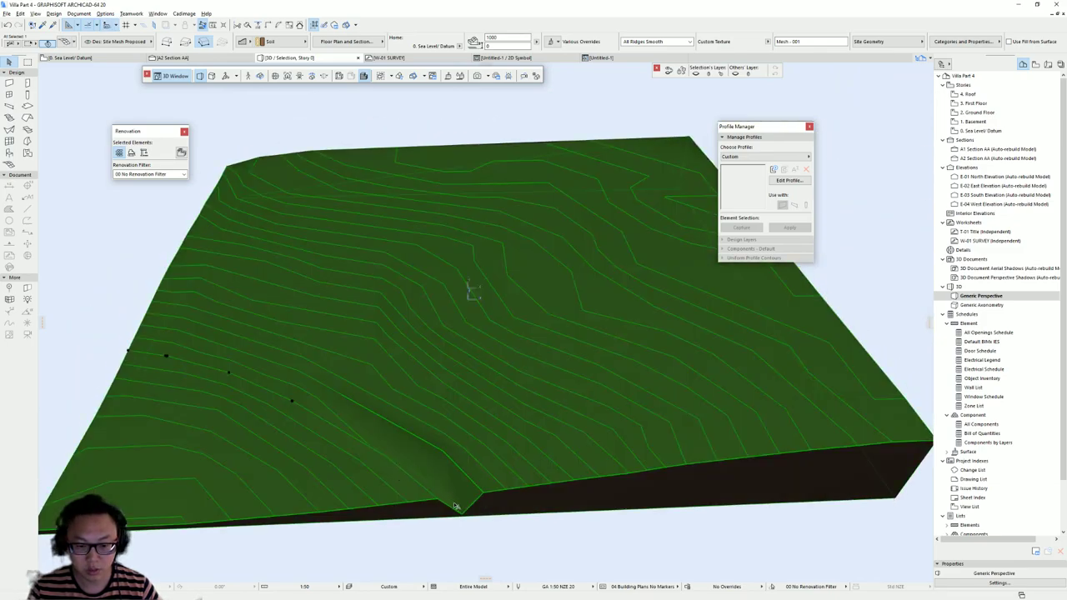
left_click(507, 509)
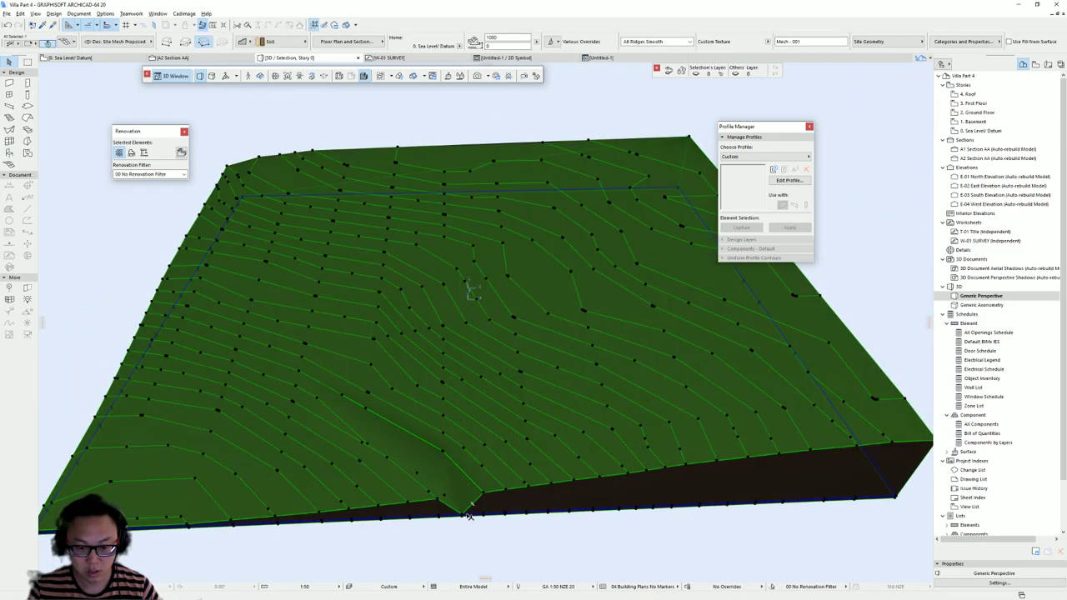
middle_click_drag(413, 485, 359, 381, "shift")
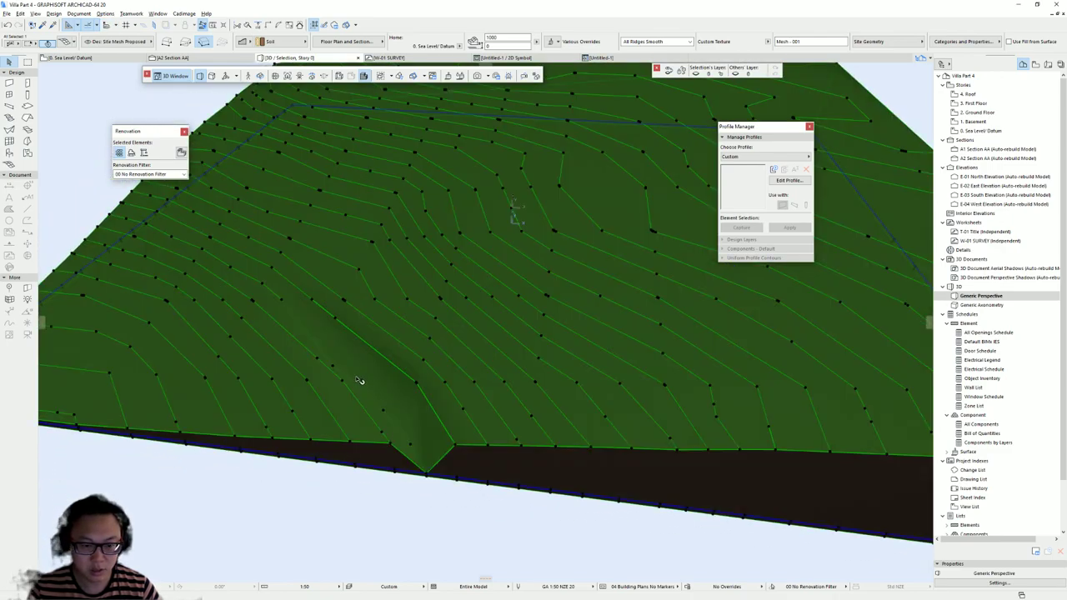
left_click(332, 366)
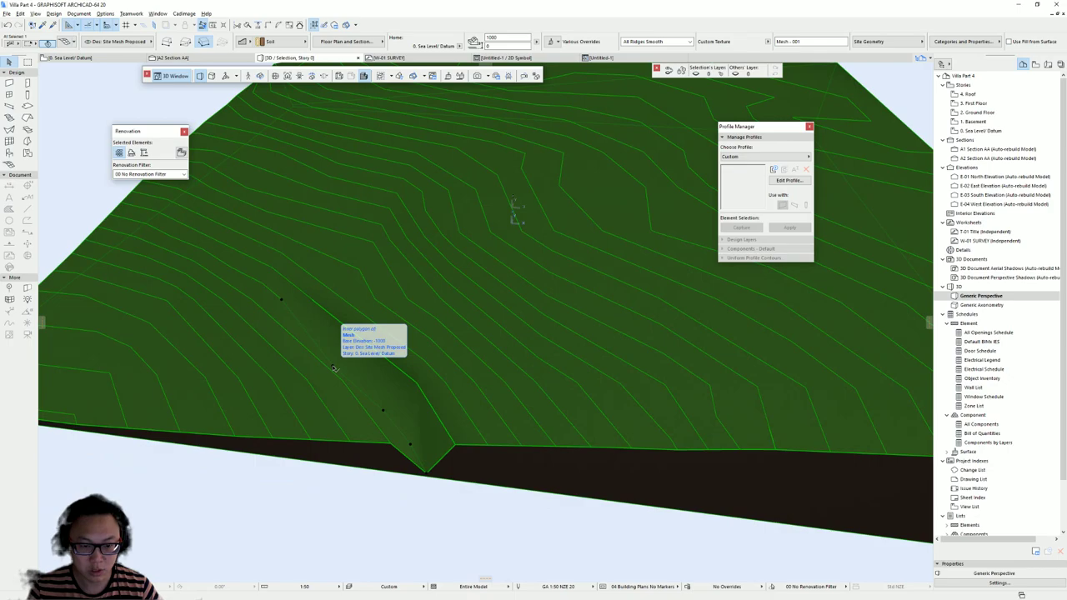
left_click(333, 368)
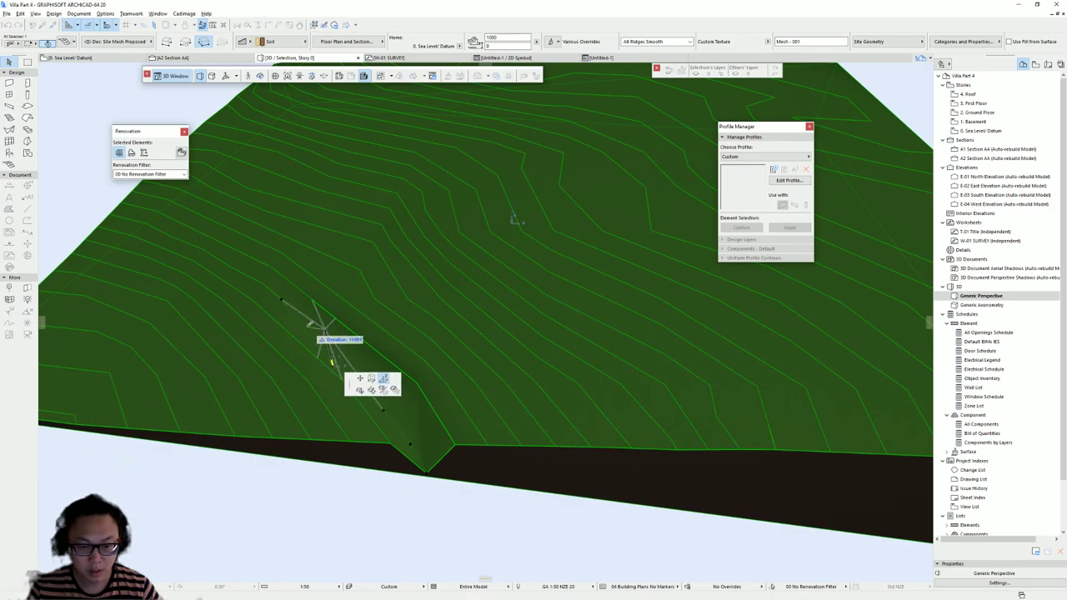
left_click(283, 296)
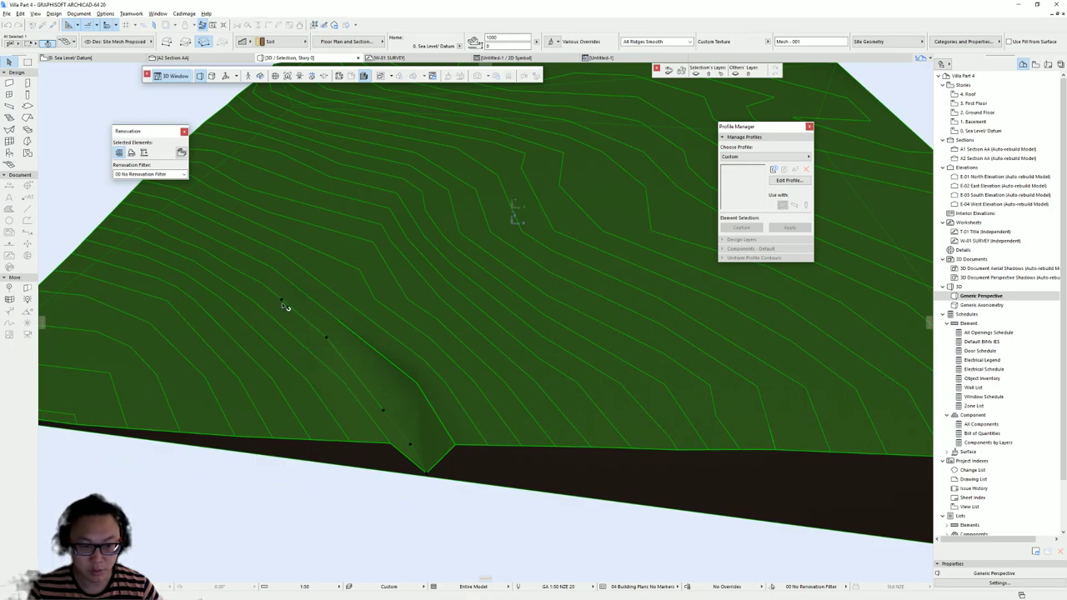
left_click(384, 412)
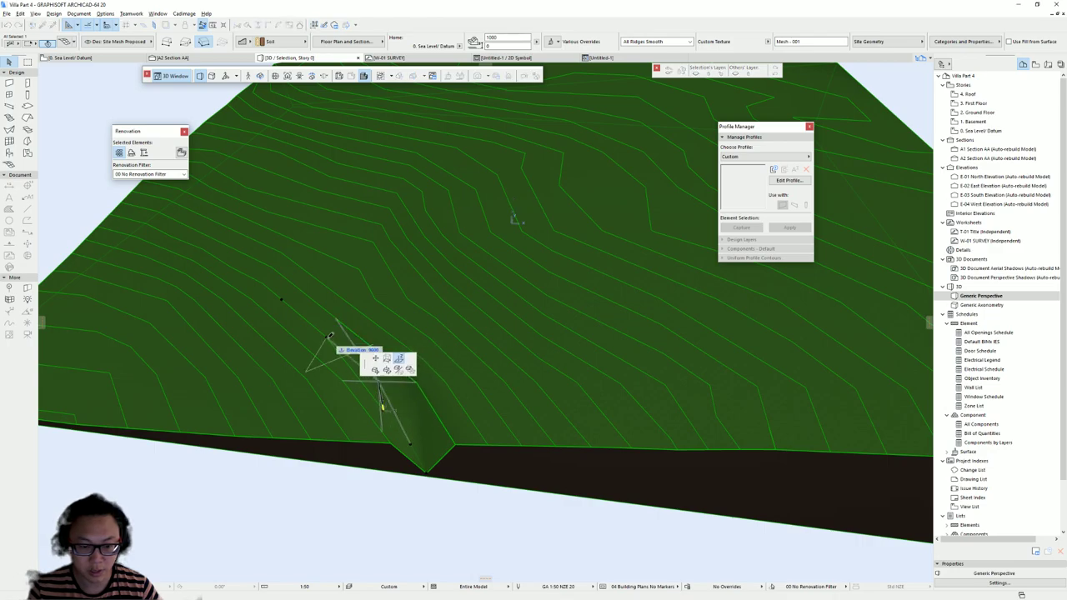
left_click(379, 381)
Raise the sunken contour's last inland point and its end point on the southern edge to match the rest of that contour
left_click(417, 448)
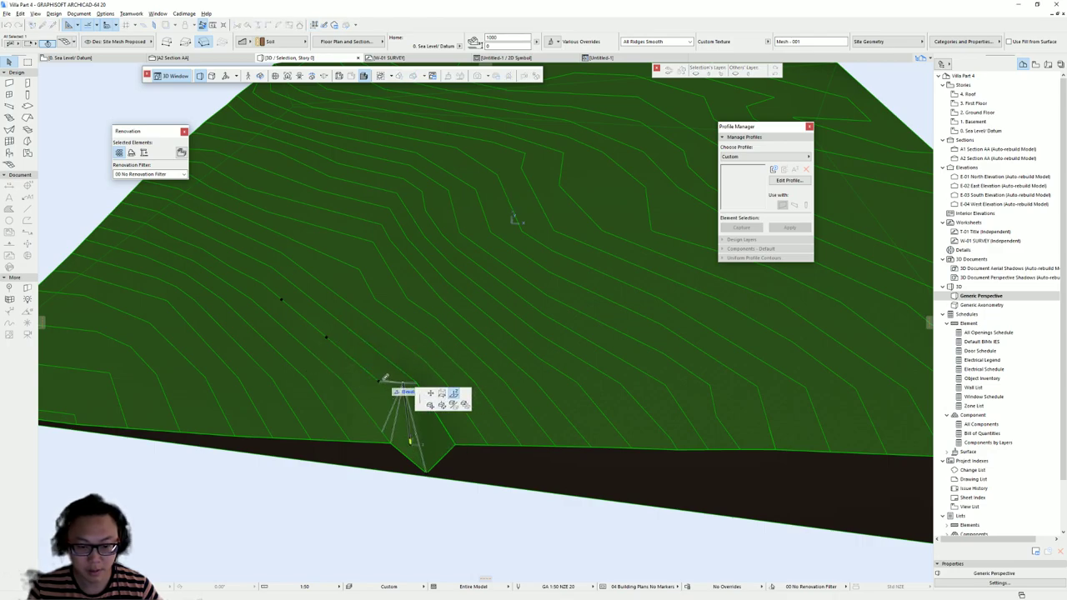
left_click(432, 474)
left_click(425, 469)
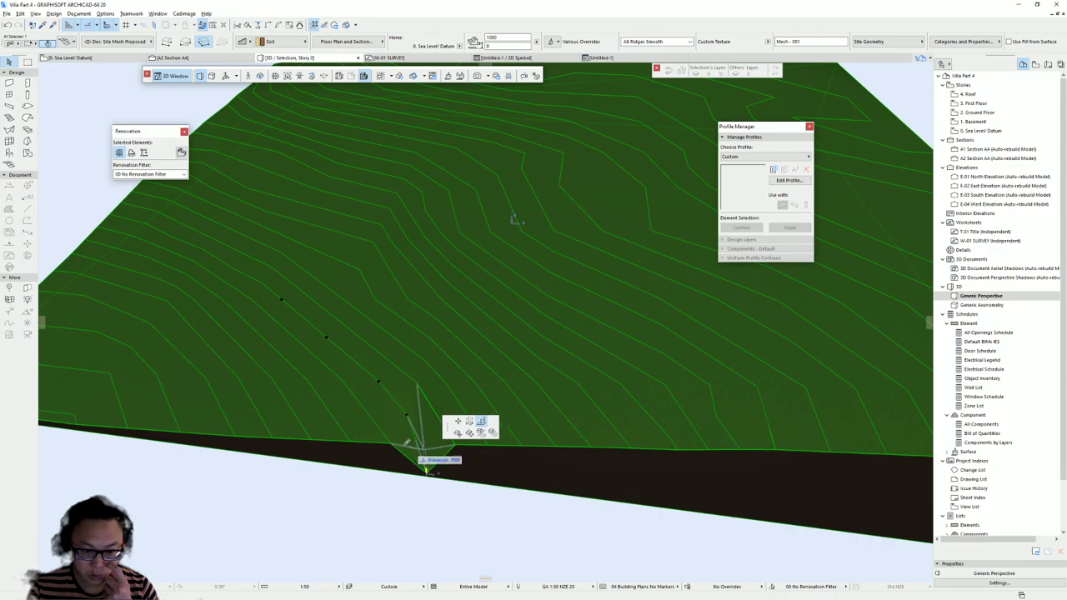
left_click(450, 427)
key("ctrl+z")
Raise the northwest corner point of the site mesh to the height of the adjacent edge point in 3D
middle_click_drag(302, 426, 581, 419)
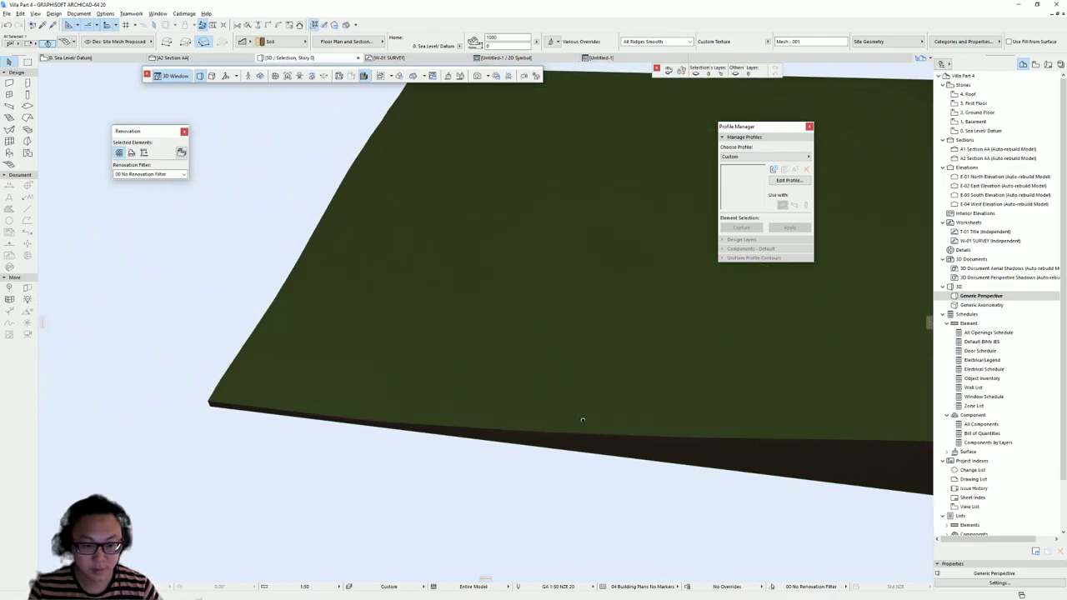
middle_click_drag(311, 375, 726, 362, "shift")
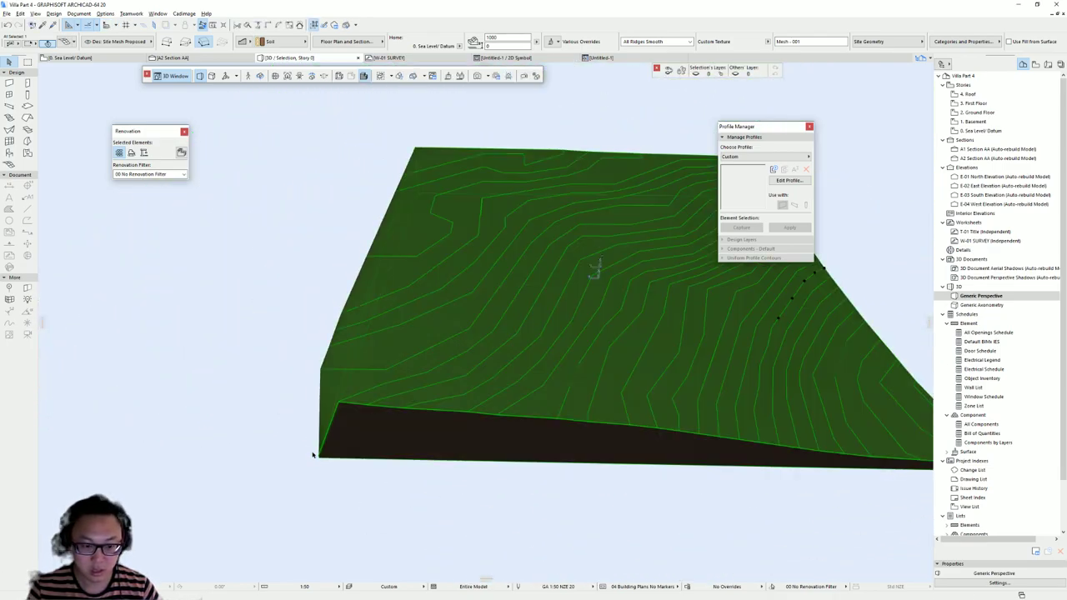
left_click(319, 456)
left_click(338, 402)
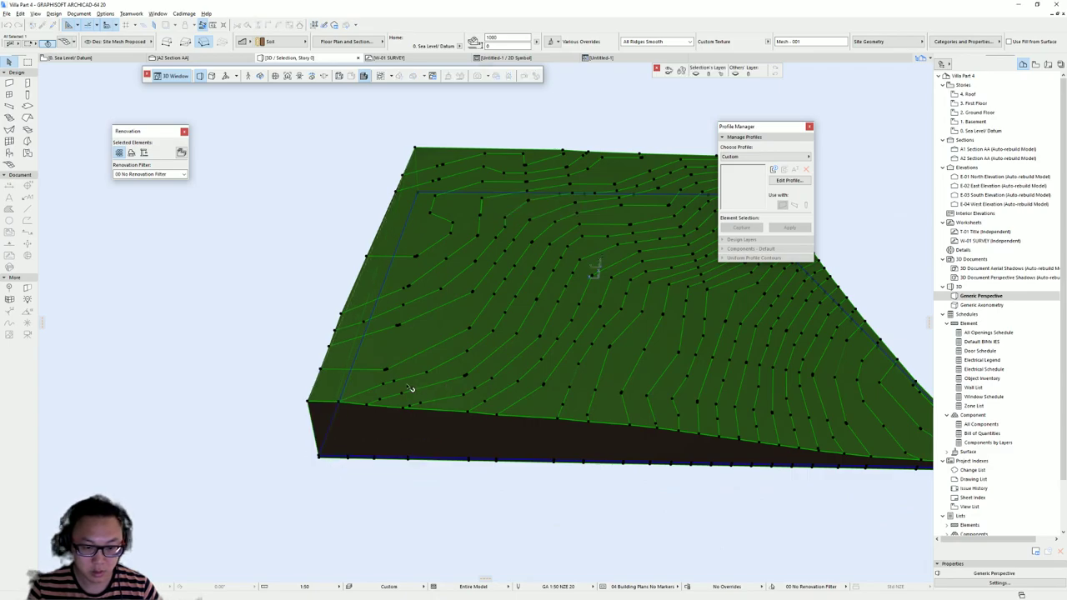
Inspect the repaired terrain surface in 3D from the southwest and south
middle_click_drag(388, 369, 571, 328, "shift")
middle_click_drag(259, 363, 573, 347, "shift")
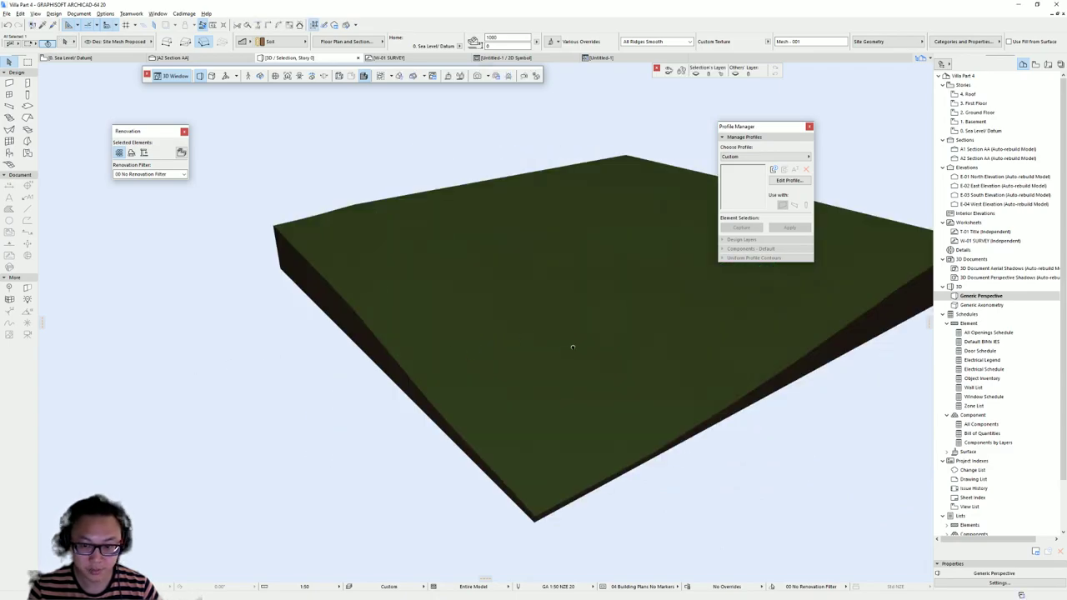
middle_click_drag(365, 420, 511, 353, "shift")
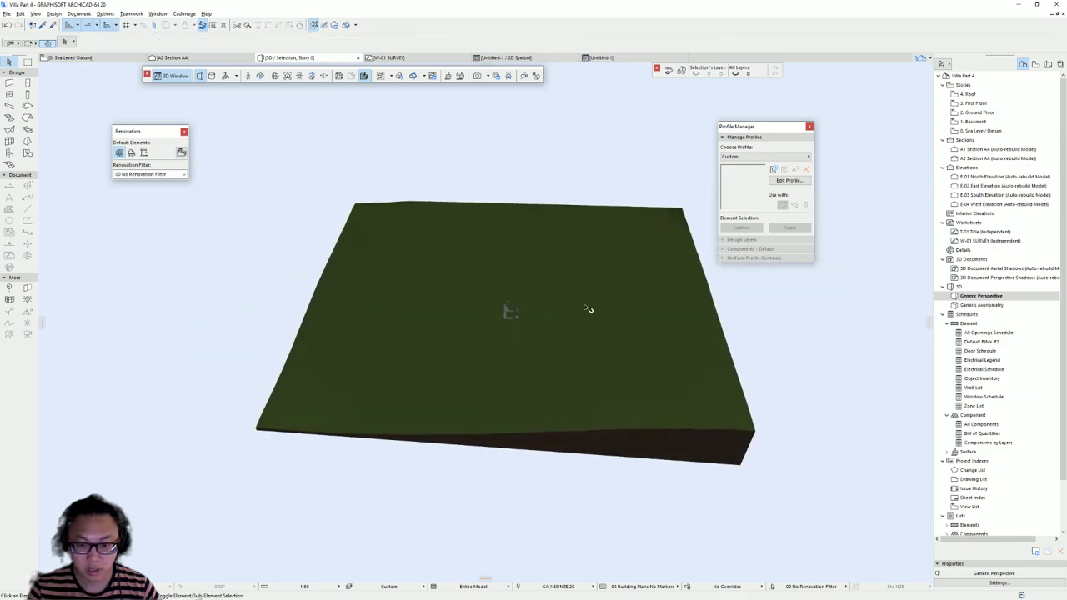
left_click(592, 307)
Review the whole site mesh in the Sea Level floor plan with nothing selected, and open the Ground Floor story
key("F2")
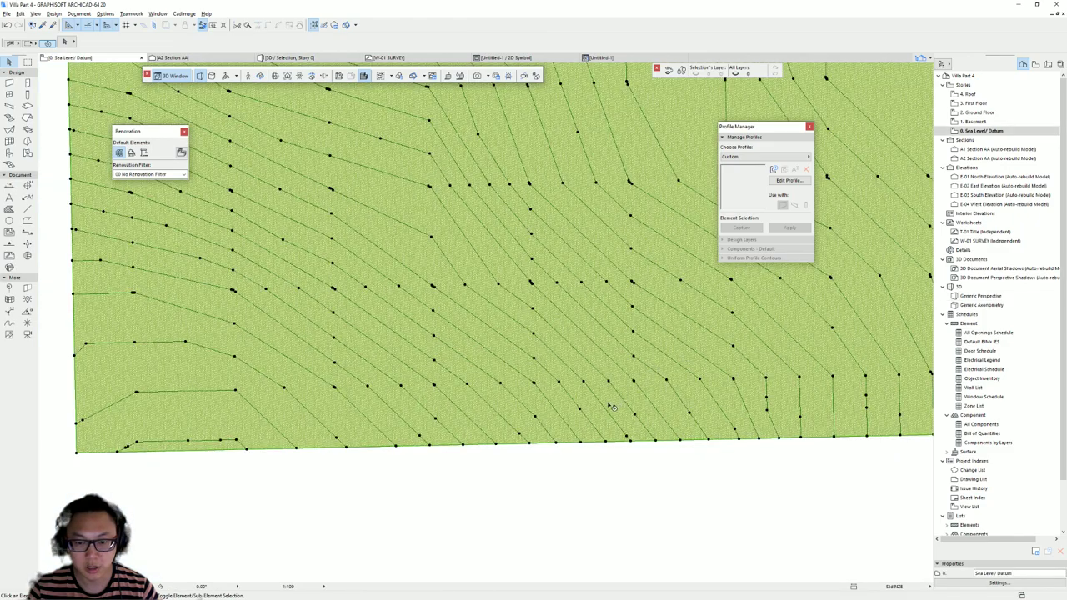
scroll(579, 317, "down", 3)
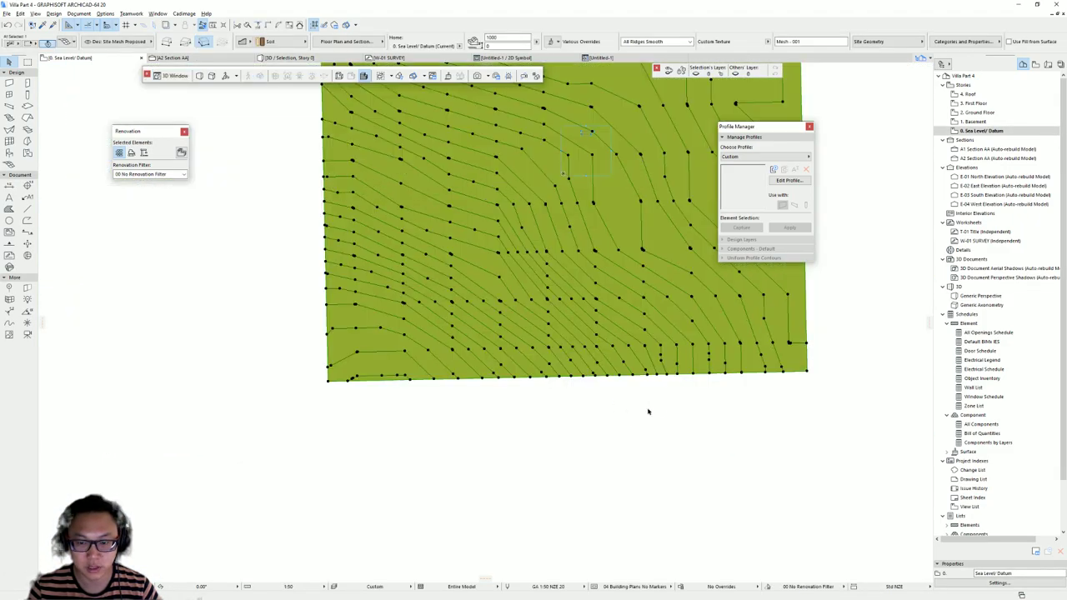
left_click(648, 409)
scroll(597, 354, "down", 4)
middle_click_drag(626, 307, 498, 409)
middle_click_drag(546, 272, 465, 243)
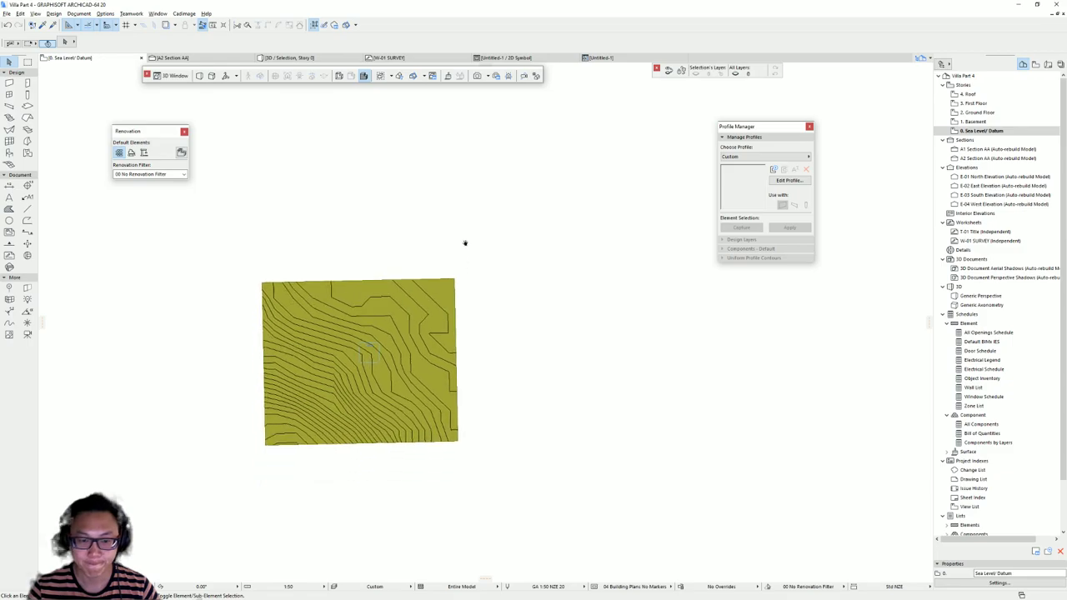
double_click(983, 114)
scroll(392, 333, "up", 3)
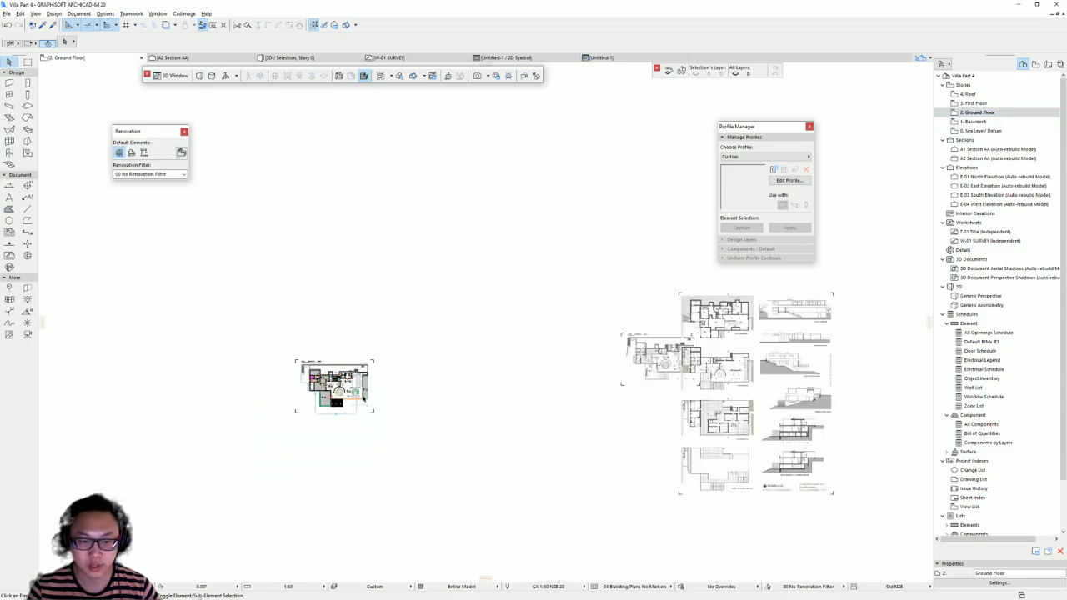
middle_click_drag(348, 398, 353, 328)
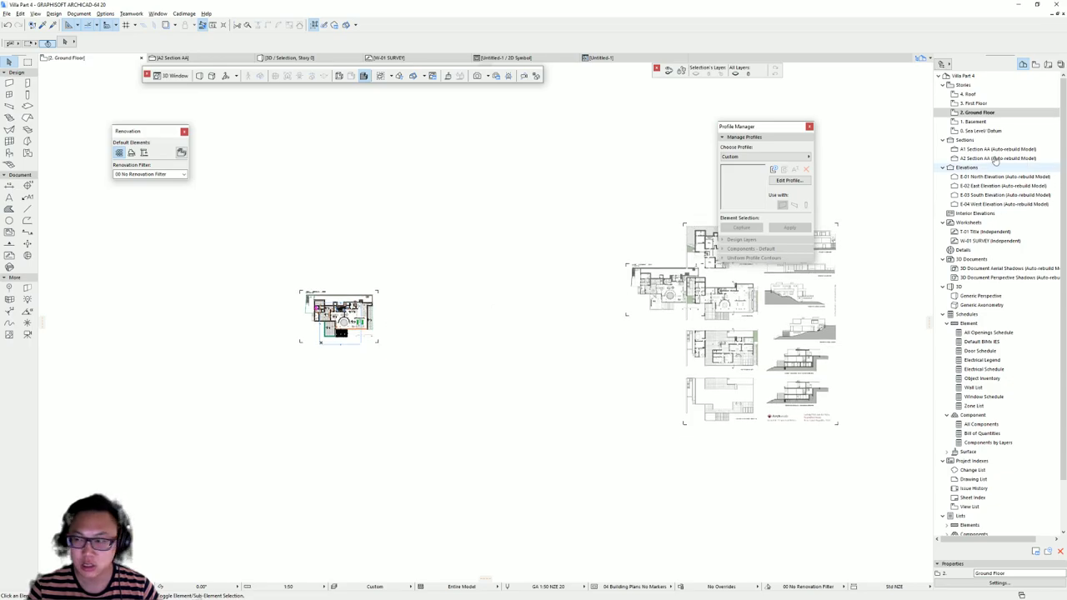
Show the whole model in 3D and change the site mesh's construction from a solid body to surface only
key("F5")
left_click(567, 349)
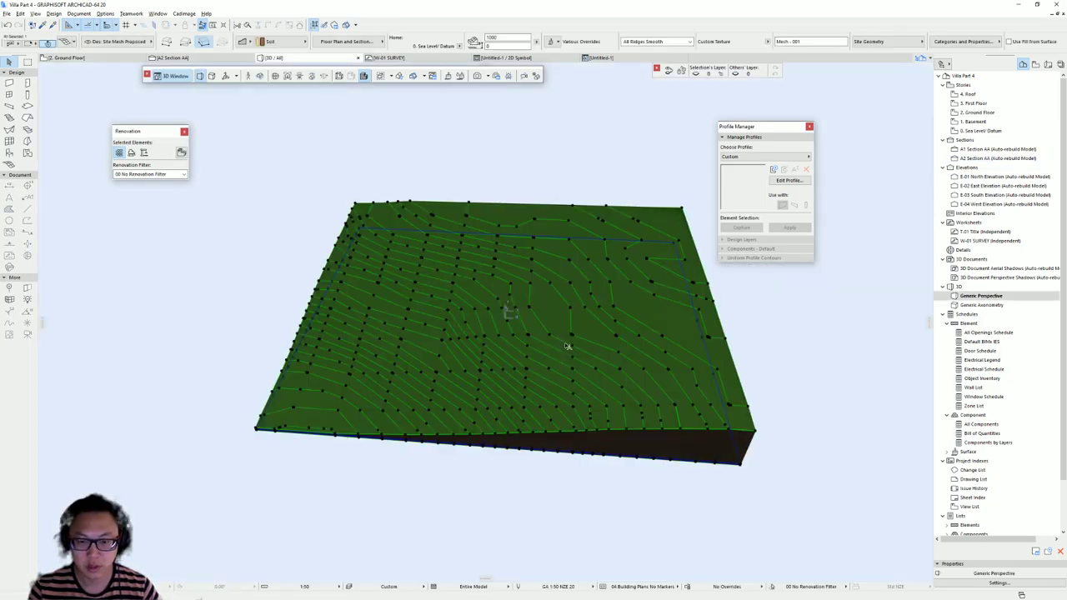
left_click(249, 42)
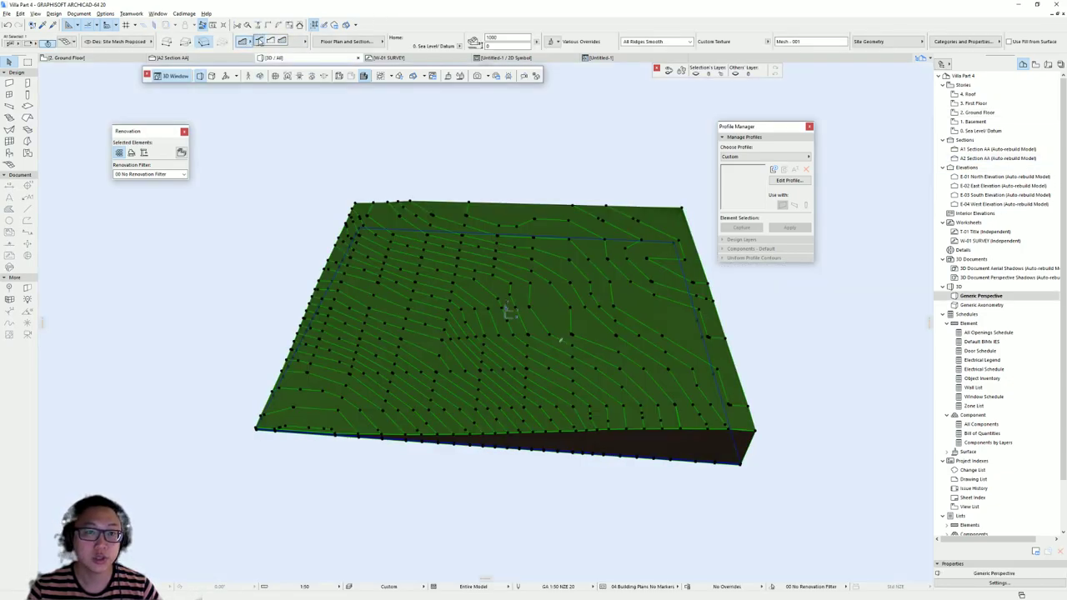
left_click(260, 41)
Deselect the mesh and compare the terrain surface with the villa model from a low side view in 3D
middle_click_drag(557, 453, 391, 324, "shift")
left_click(605, 299)
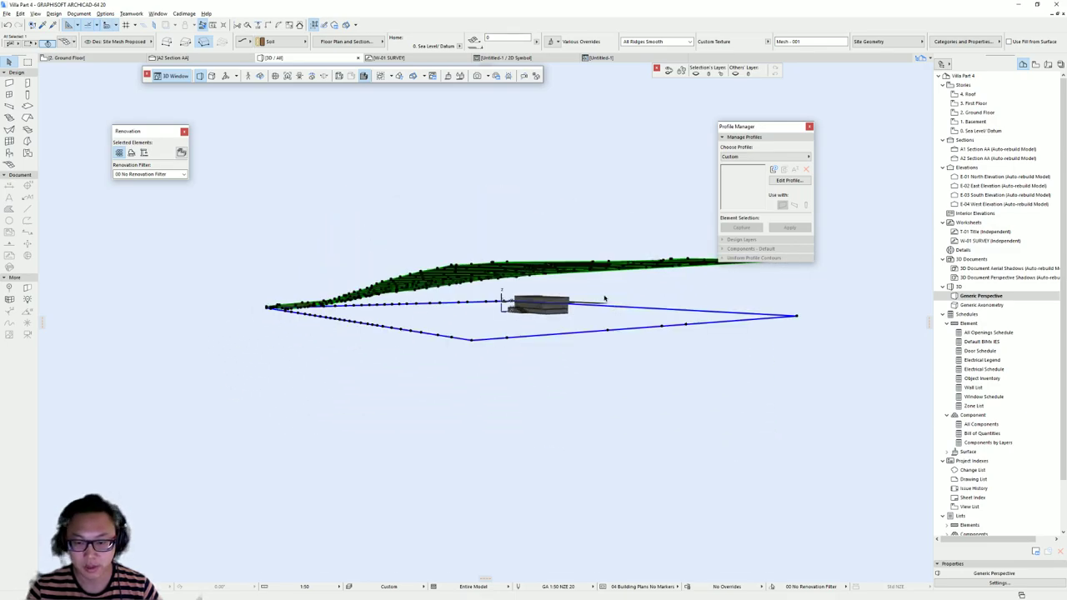
left_click(562, 333)
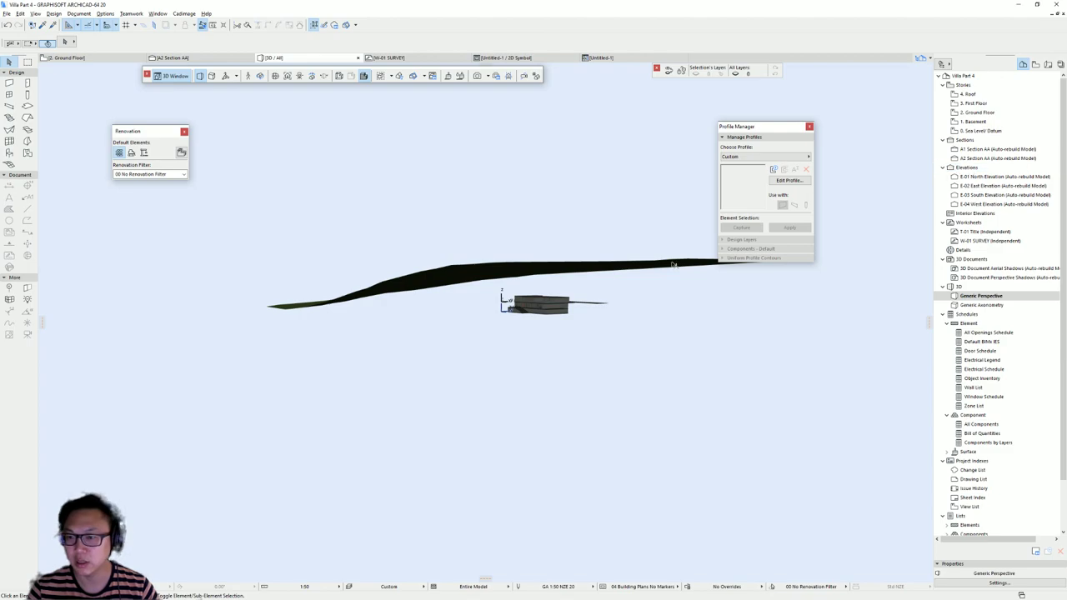
Open the Ground Floor story, examine the villa plan and its extent, and leave all elements deselected
double_click(977, 111)
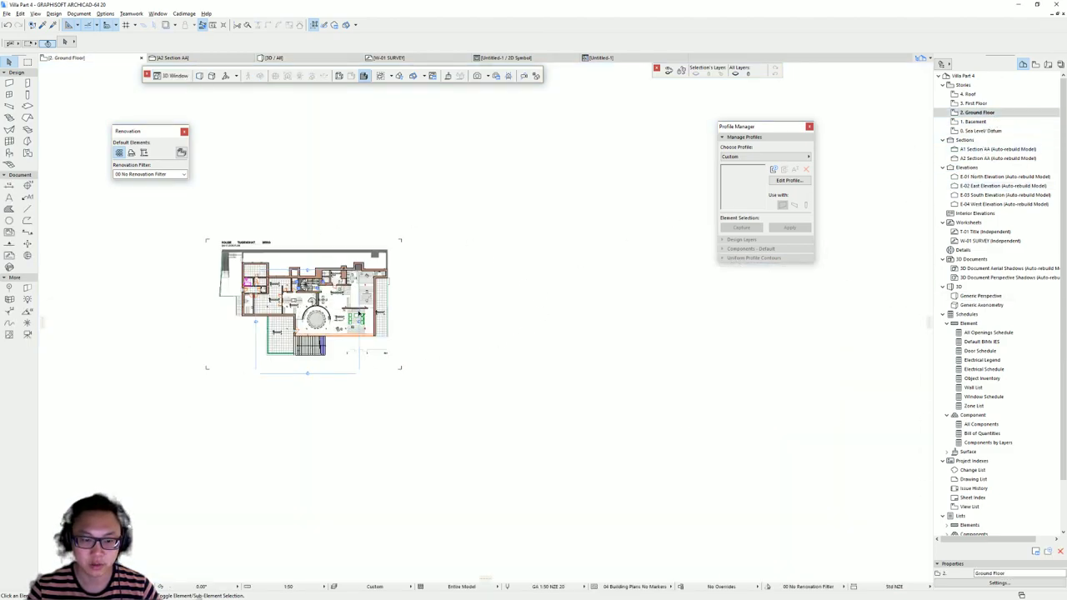
mouse_move(431, 296)
middle_mouse_down()
mouse_move(393, 306)
mouse_move(318, 278)
mouse_move(342, 275)
middle_mouse_up()
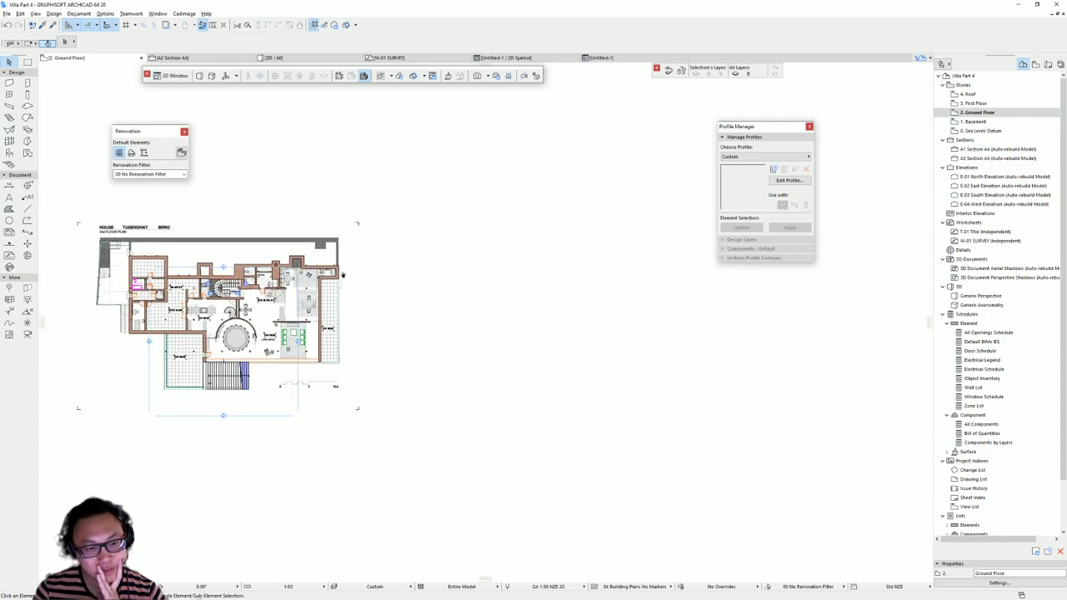
scroll(343, 276, "down", 3)
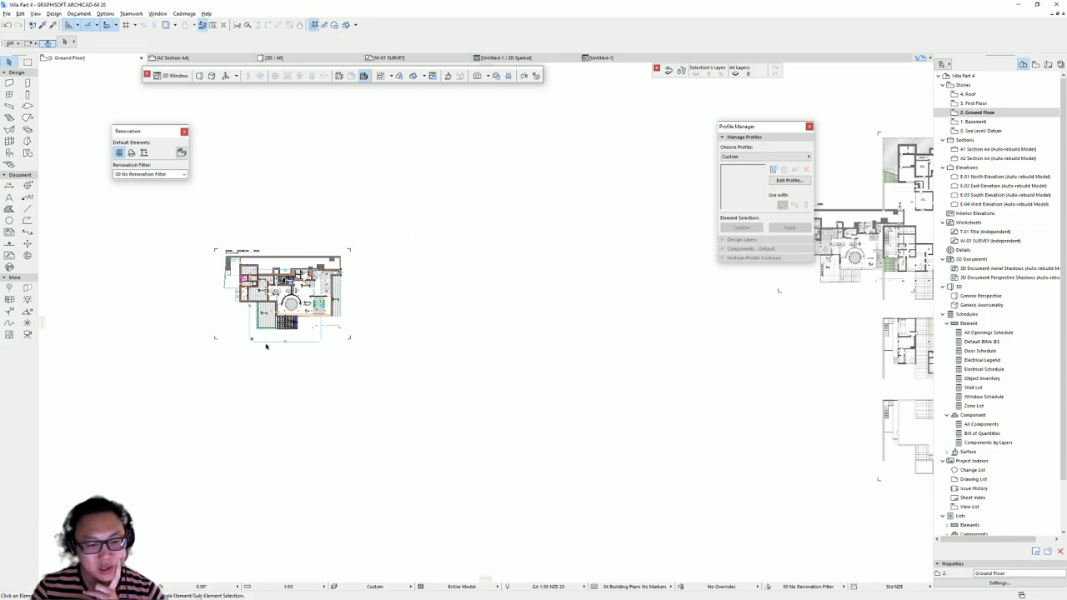
scroll(231, 288, "up", 3)
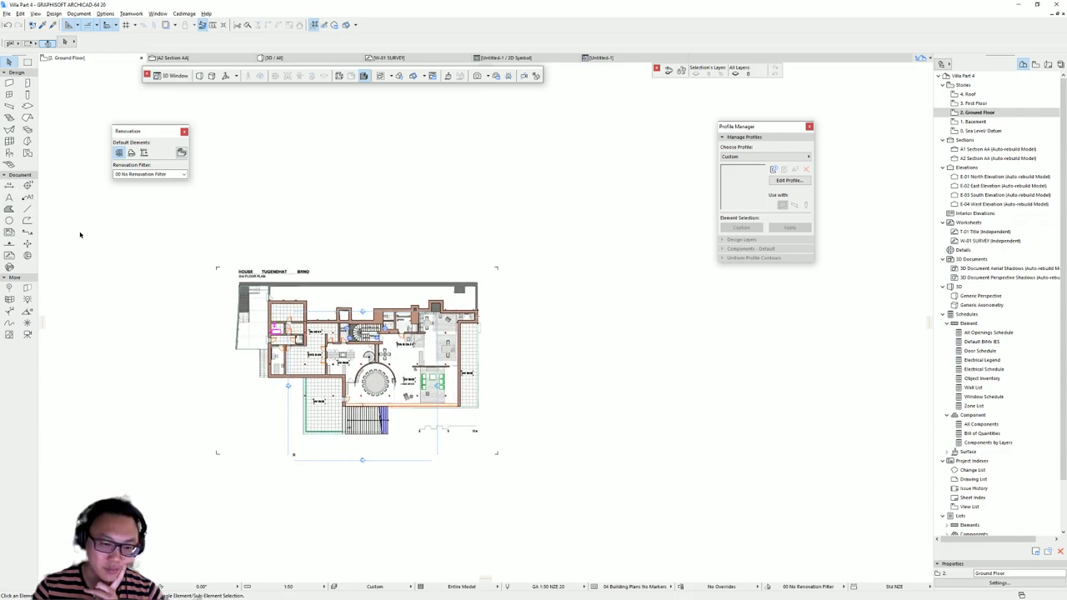
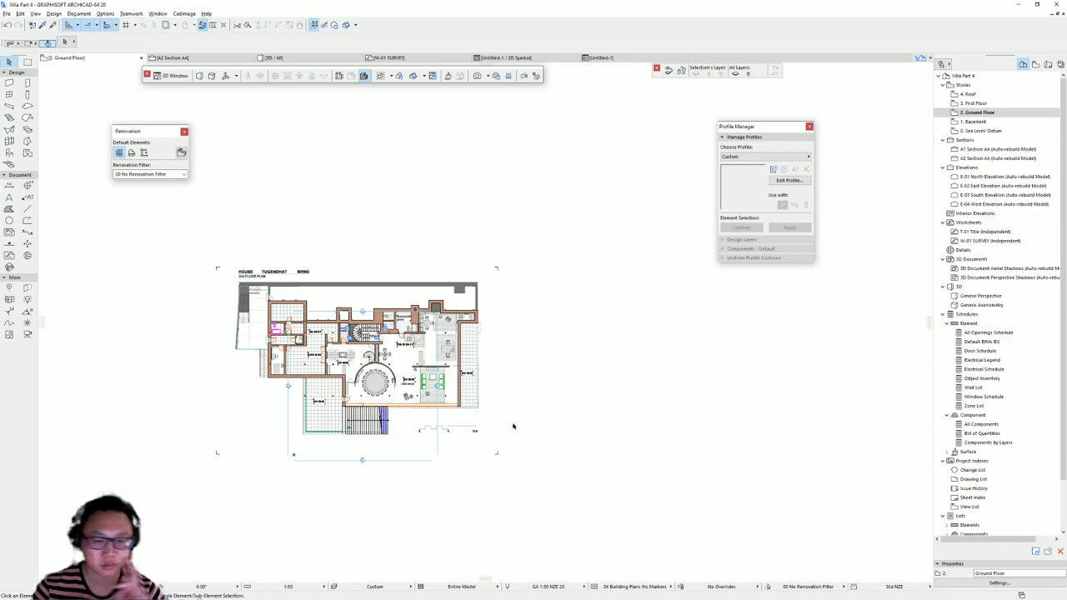
middle_click_drag(426, 395, 374, 373)
scroll(458, 378, "down", 3)
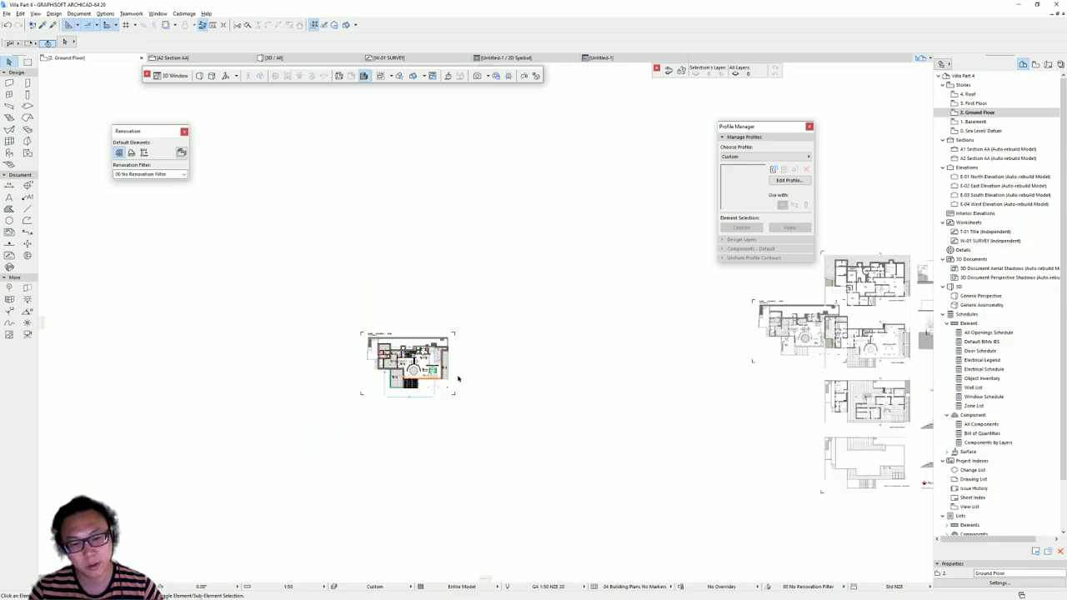
middle_click_drag(524, 350, 499, 341)
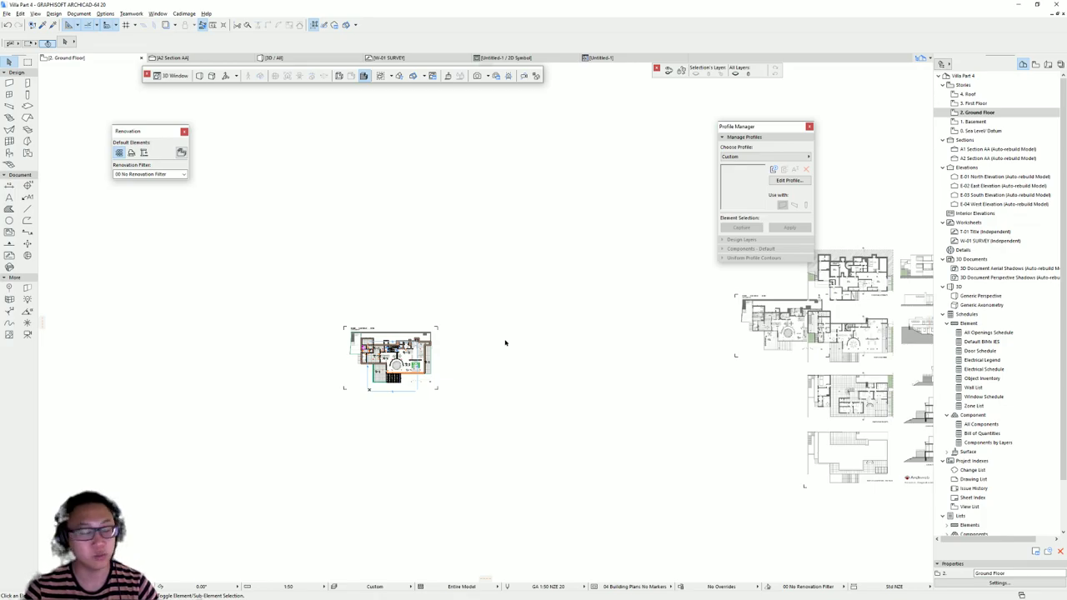
scroll(402, 365, "up", 3)
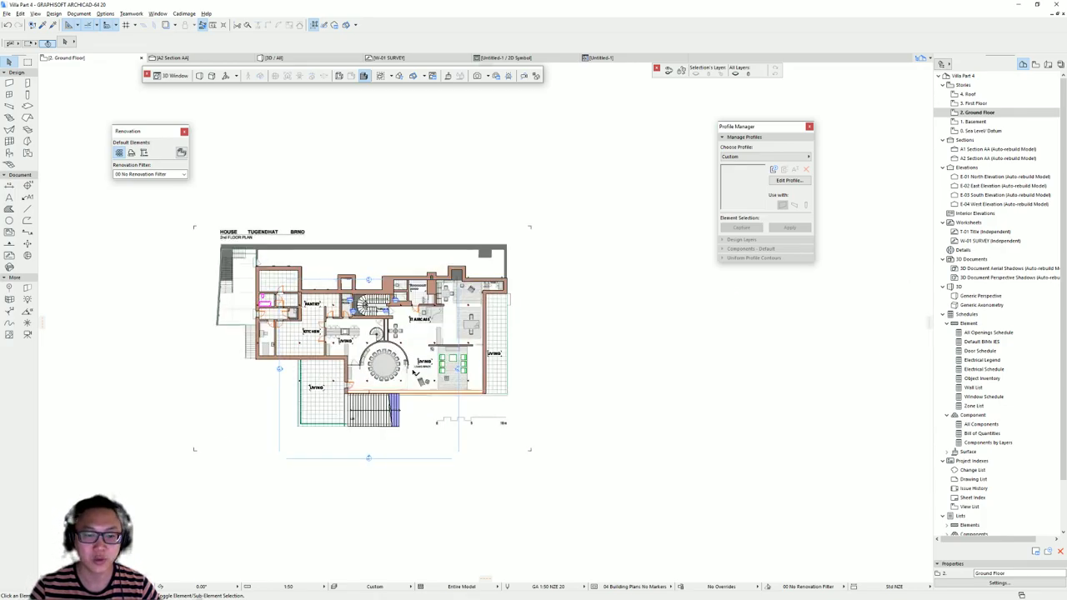
left_click_drag(162, 198, 592, 498)
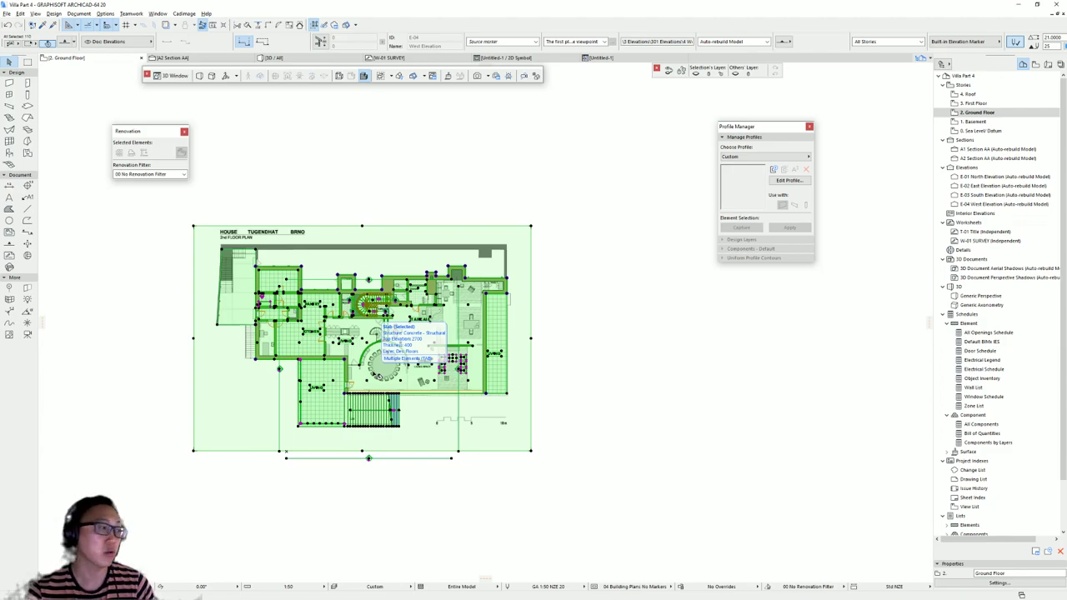
left_click(700, 428)
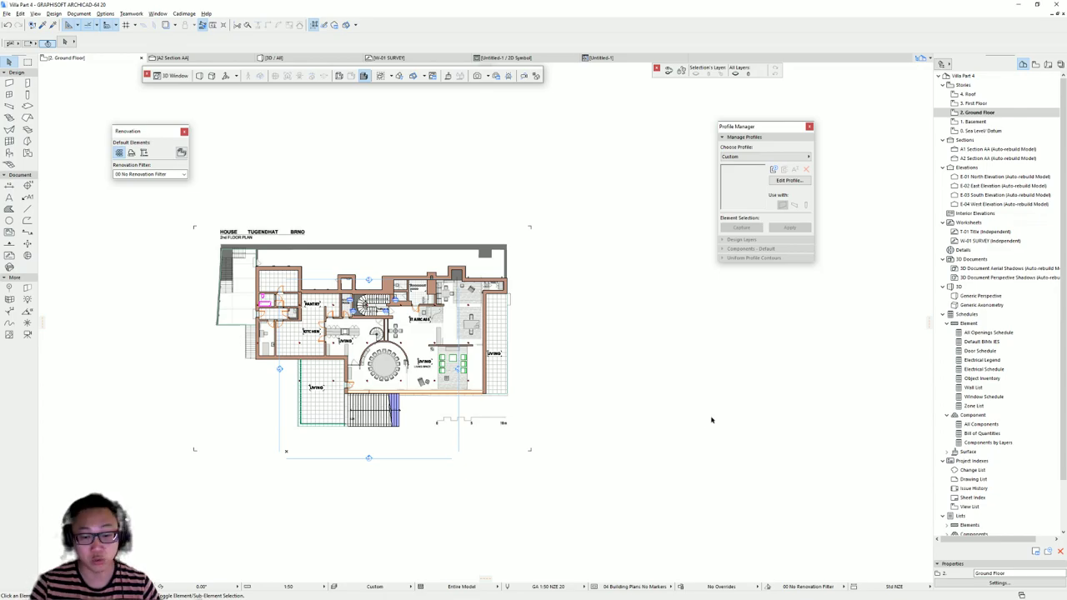
Change the site mesh's construction from surface only to a solid body in the 3D view and deselect it
key("F3")
middle_click_drag(546, 278, 871, 353, "shift")
left_click(703, 310)
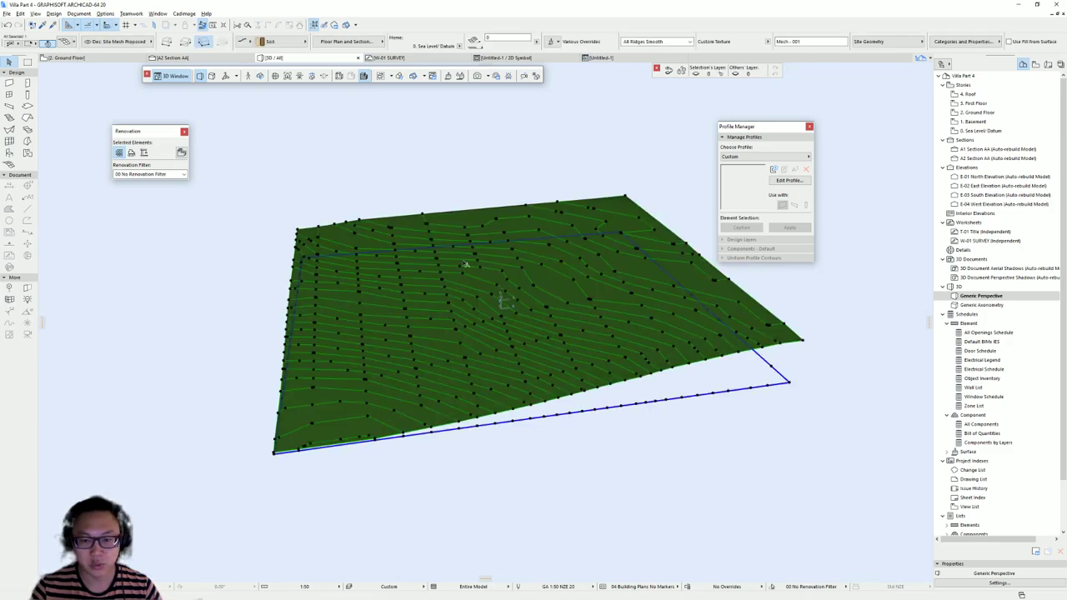
middle_click_drag(401, 333, 608, 286, "shift")
left_click(245, 40)
left_click(281, 42)
left_click(667, 190)
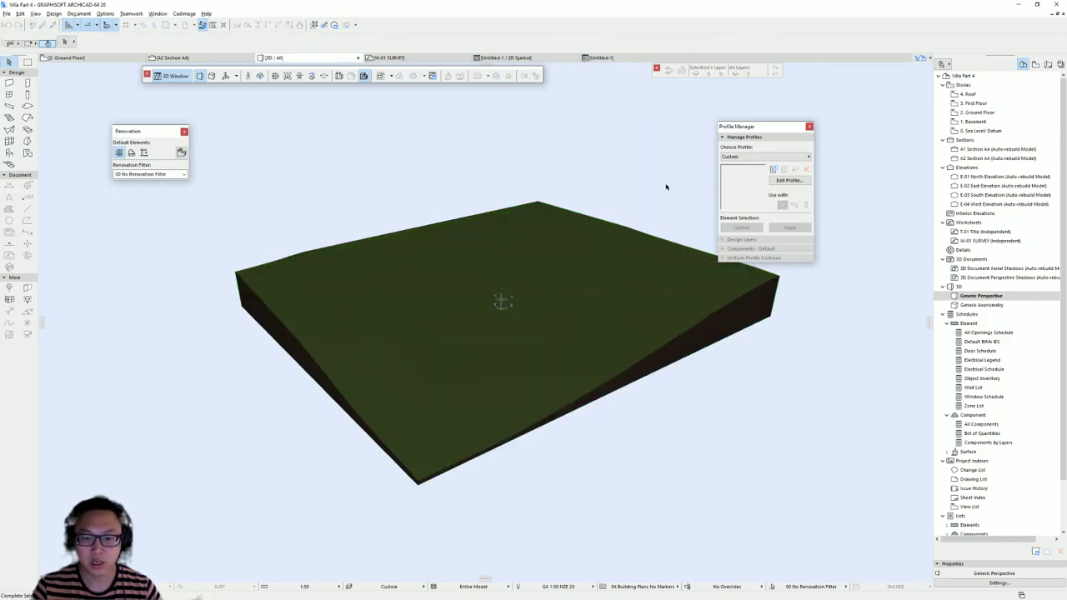
Place the villa's ground floor slab clear of the plan, in the empty area to its east
key("F2")
scroll(275, 542, "up", 2)
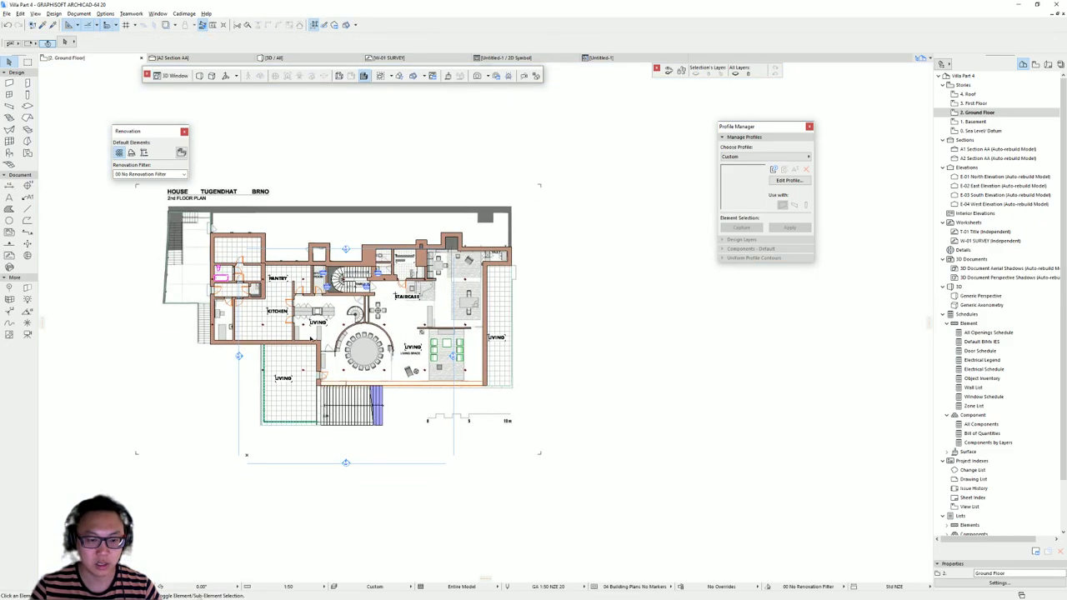
left_click(247, 330)
left_click_drag(246, 331, 648, 338)
scroll(516, 334, "right", 3)
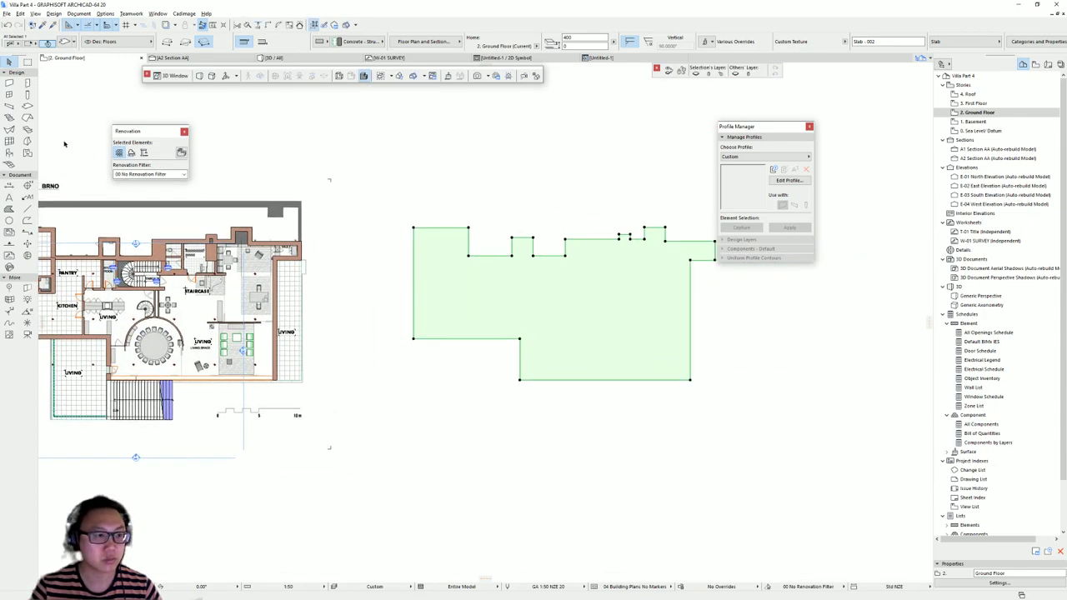
Set the offset slab's thickness to 9000 mm and look for it against the terrain in 3D
left_click_drag(587, 38, 491, 28)
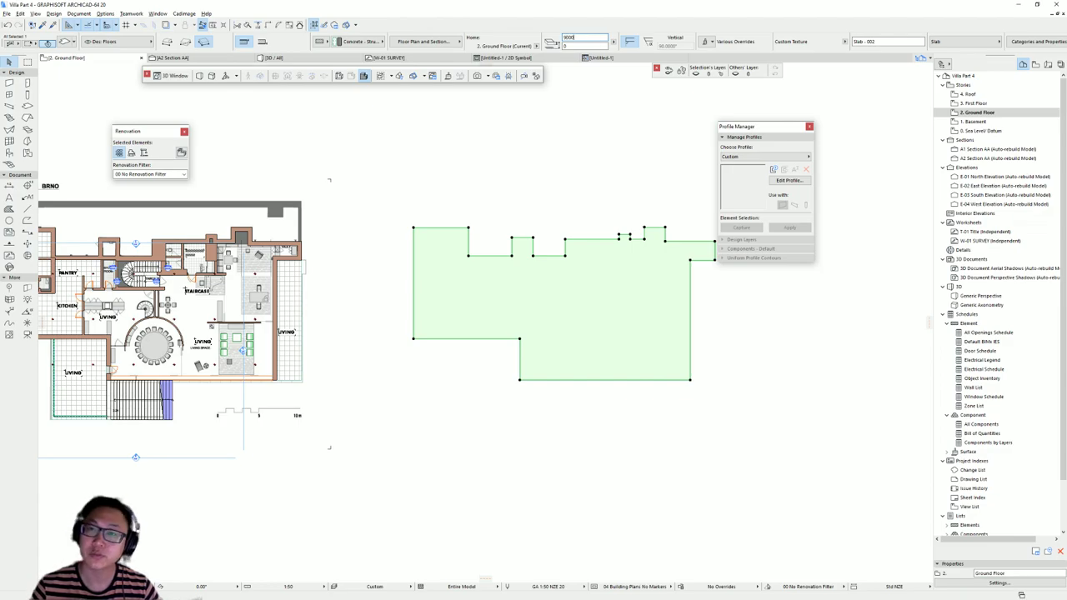
key("Return")
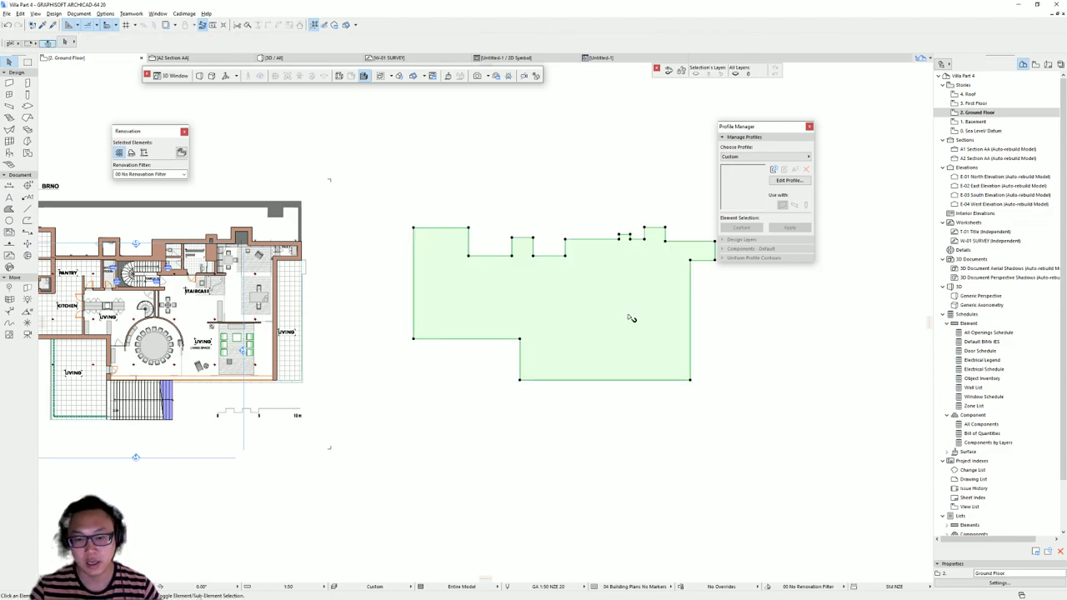
key("Escape")
key("F3")
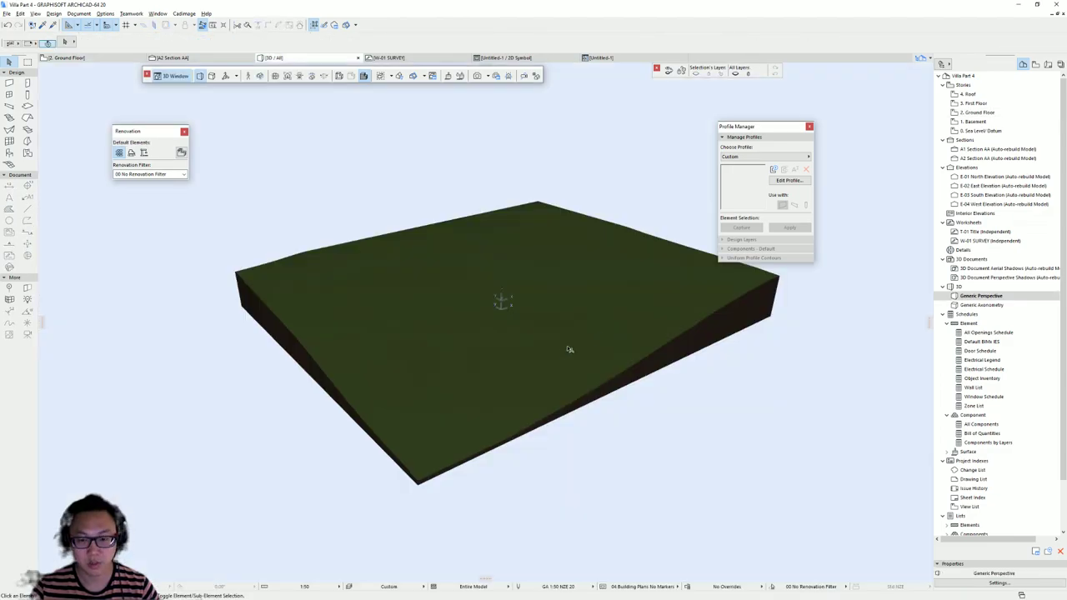
left_click(681, 304)
scroll(670, 293, "up", 1)
middle_click_drag(669, 292, 427, 308, "shift")
Set the offset slab's elevation to its home story to 30000 mm and check it against the terrain in 3D
key("F2")
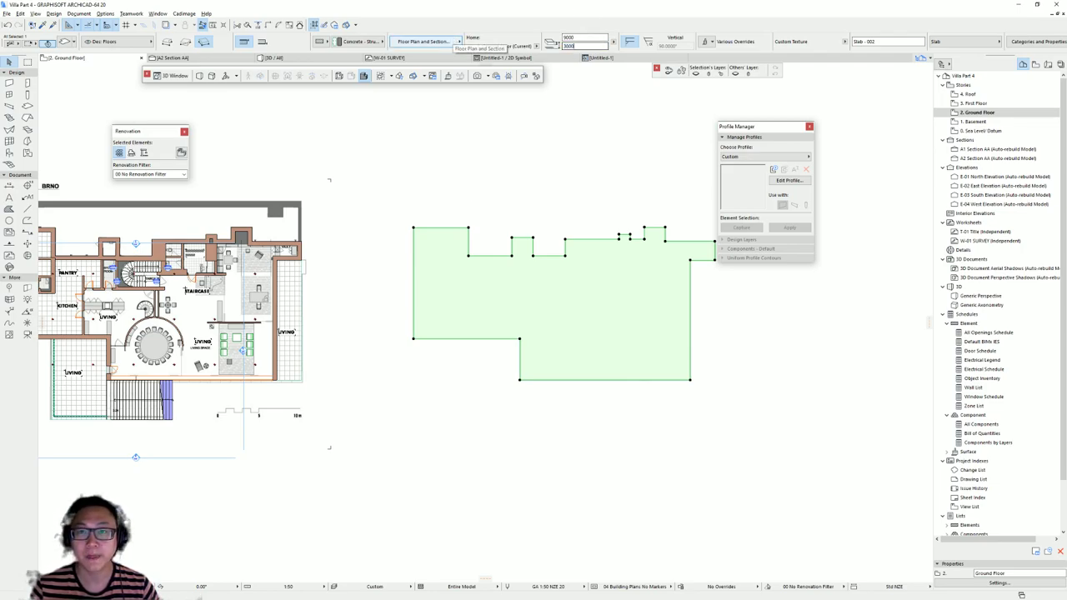
key("Escape")
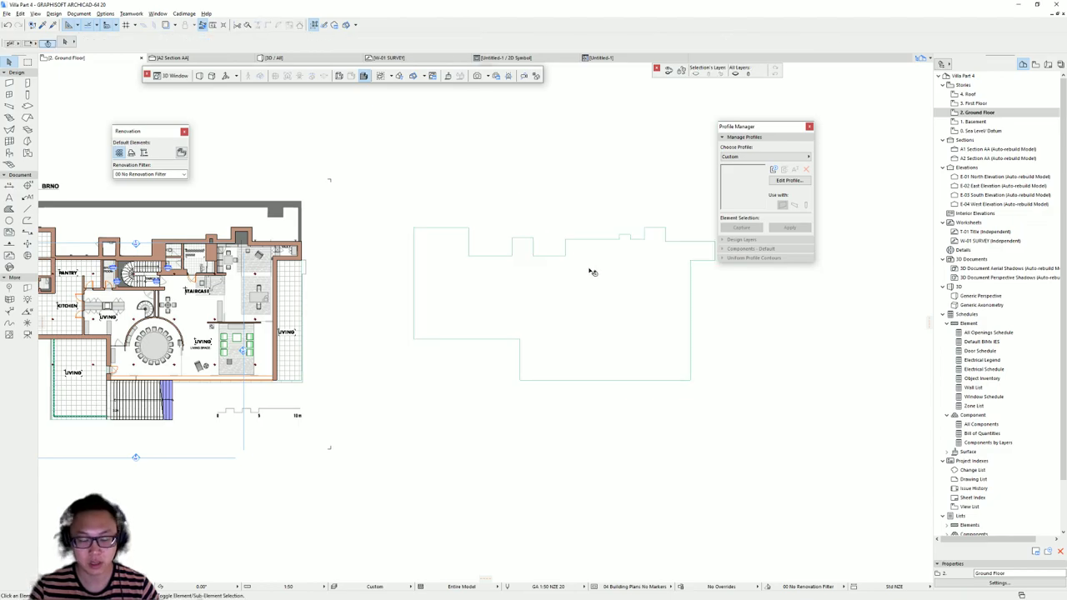
key("F3")
middle_click_drag(564, 342, 653, 405, "shift")
left_click(584, 278)
key("F2")
scroll(618, 376, "down", 6)
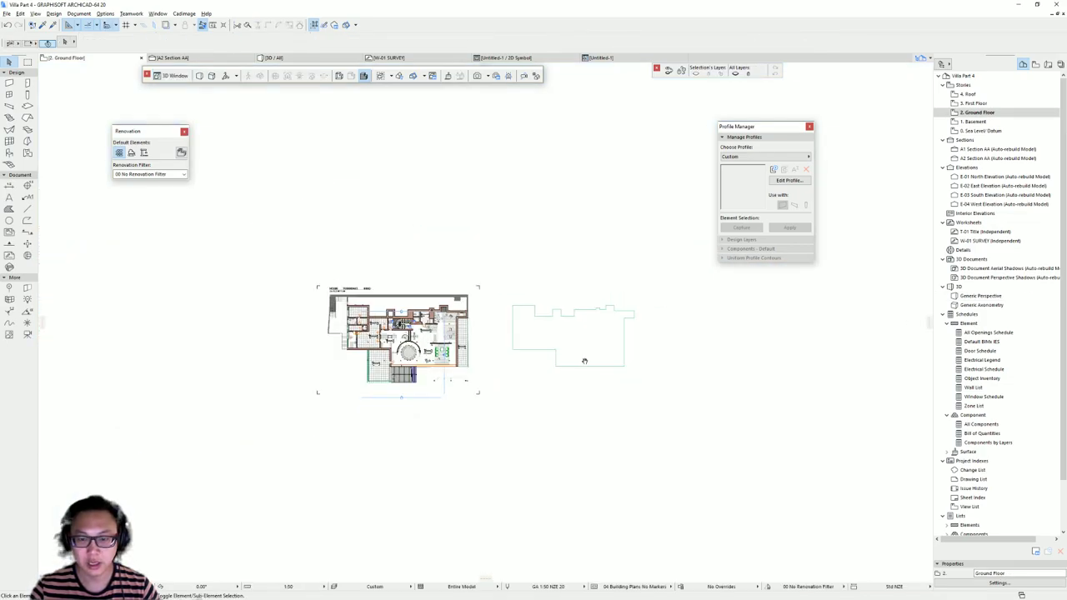
Set the site mesh on the Sea Level/Datum story to show on All Stories and deselect it
double_click(996, 130)
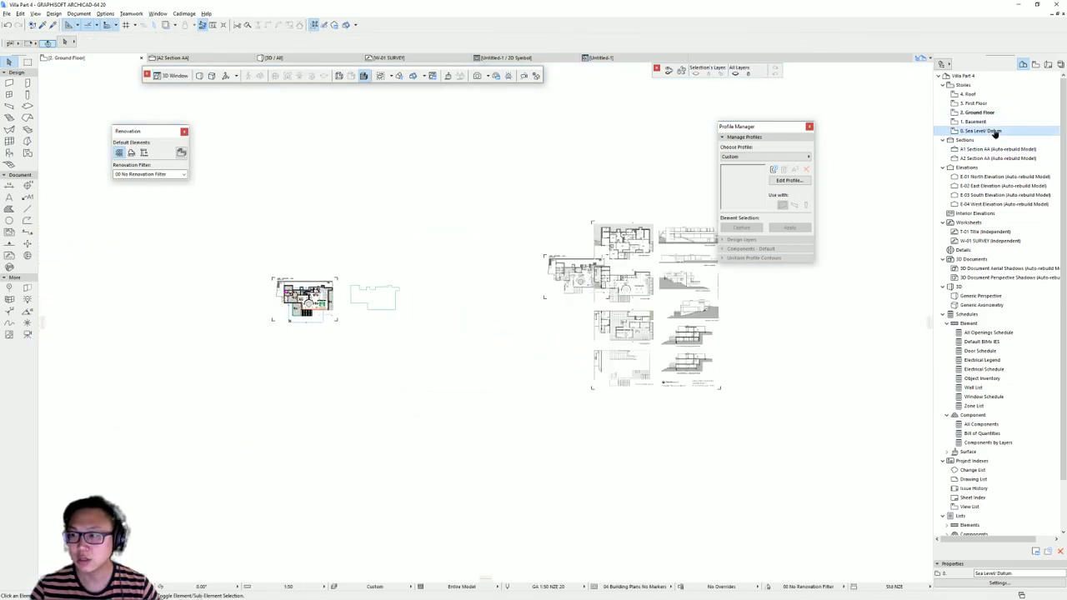
middle_click_drag(267, 295, 390, 279)
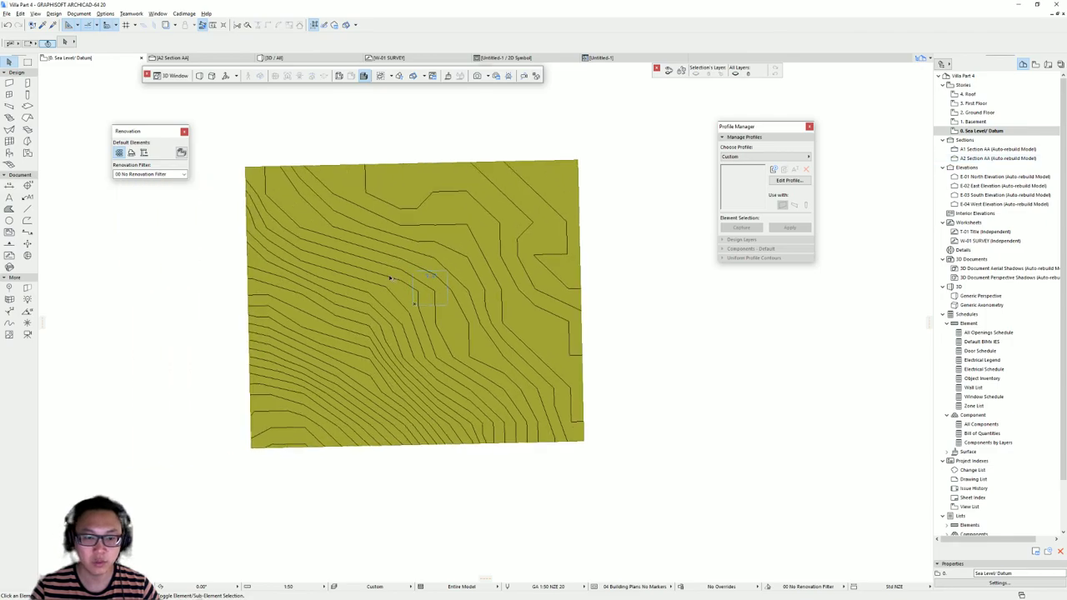
left_click(522, 317)
key("ctrl+t")
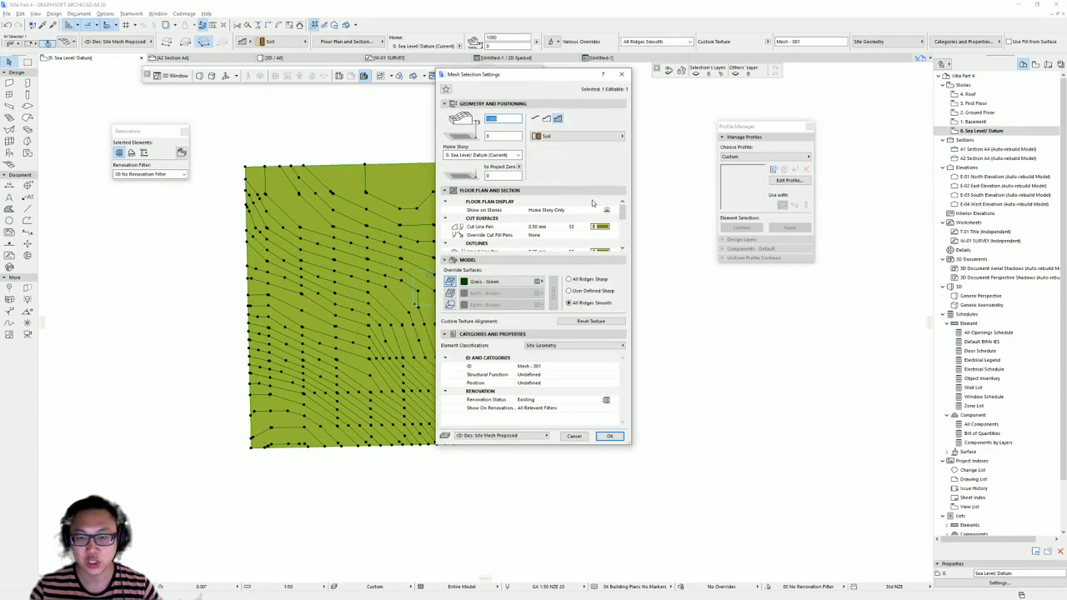
left_click(614, 210)
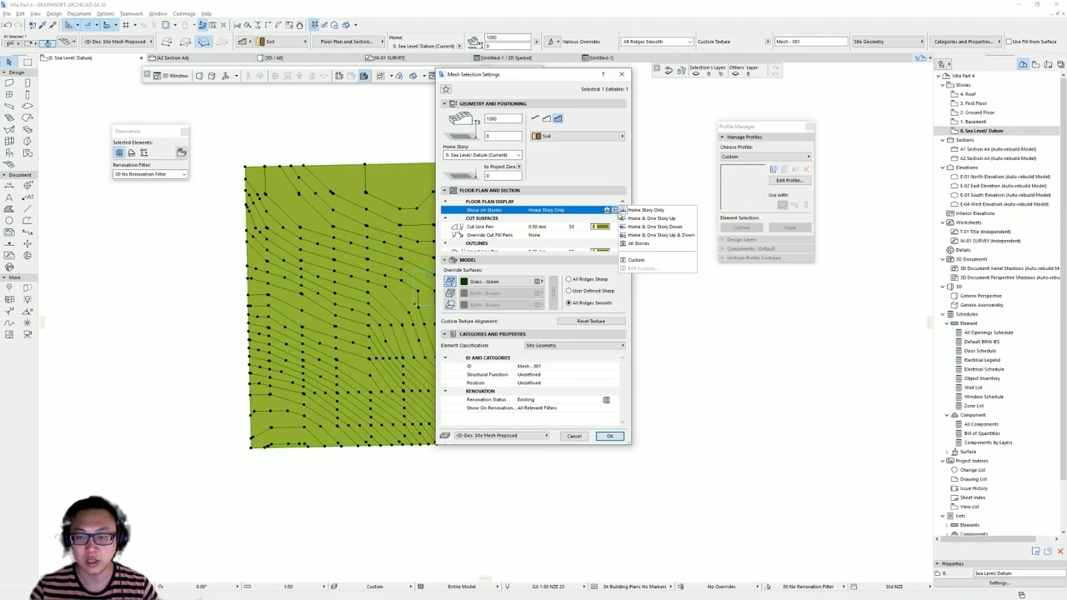
left_click(661, 244)
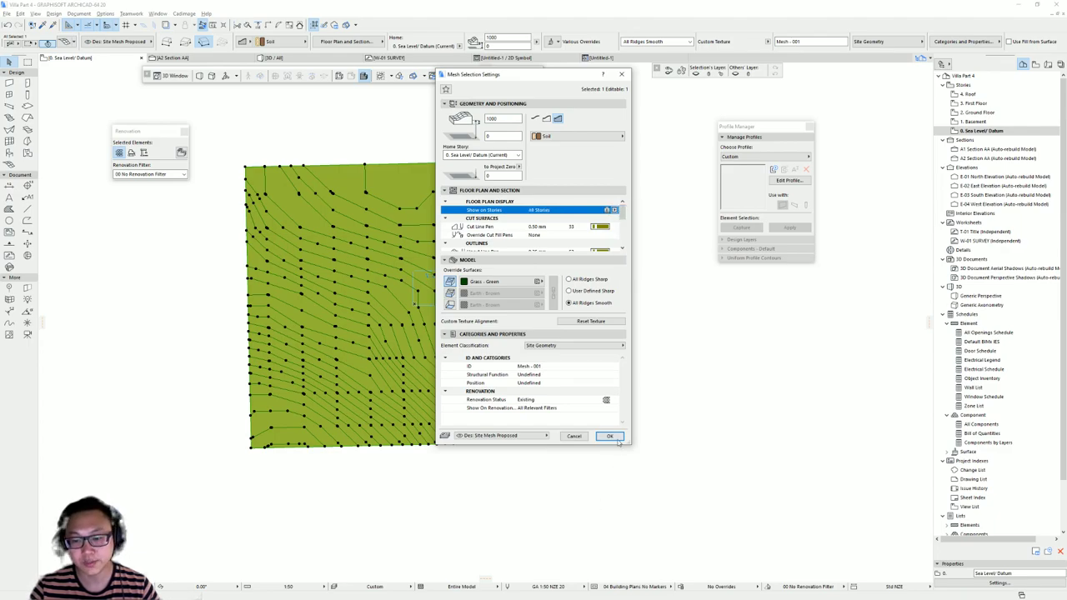
left_click(609, 436)
left_click(639, 431)
Open the Ground Floor story and hide the layer of the placed floor plan image covering the terrain
left_click(980, 112)
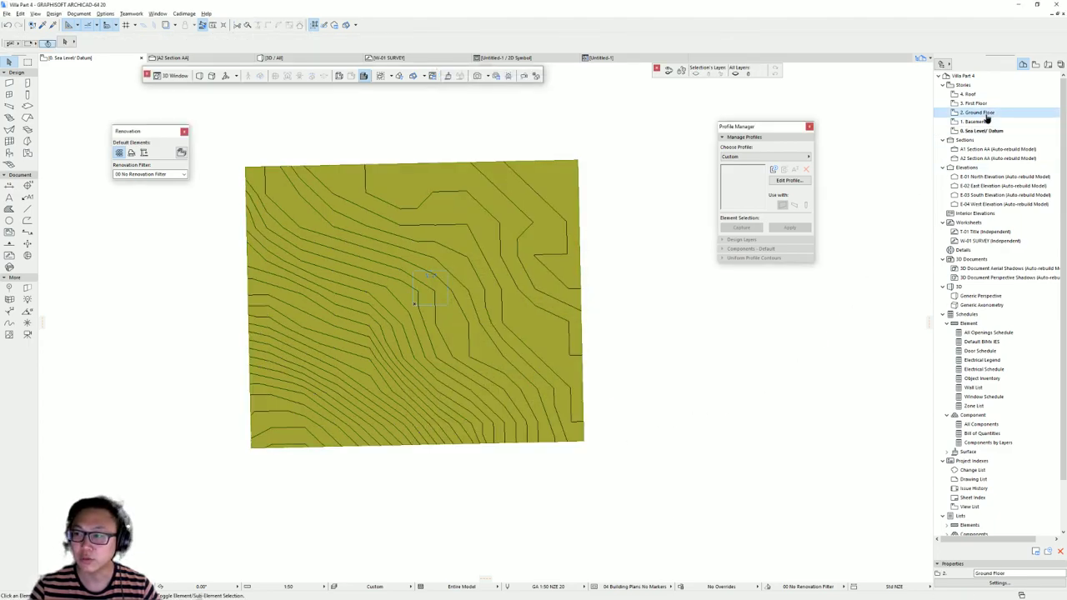
scroll(514, 283, "up", 3)
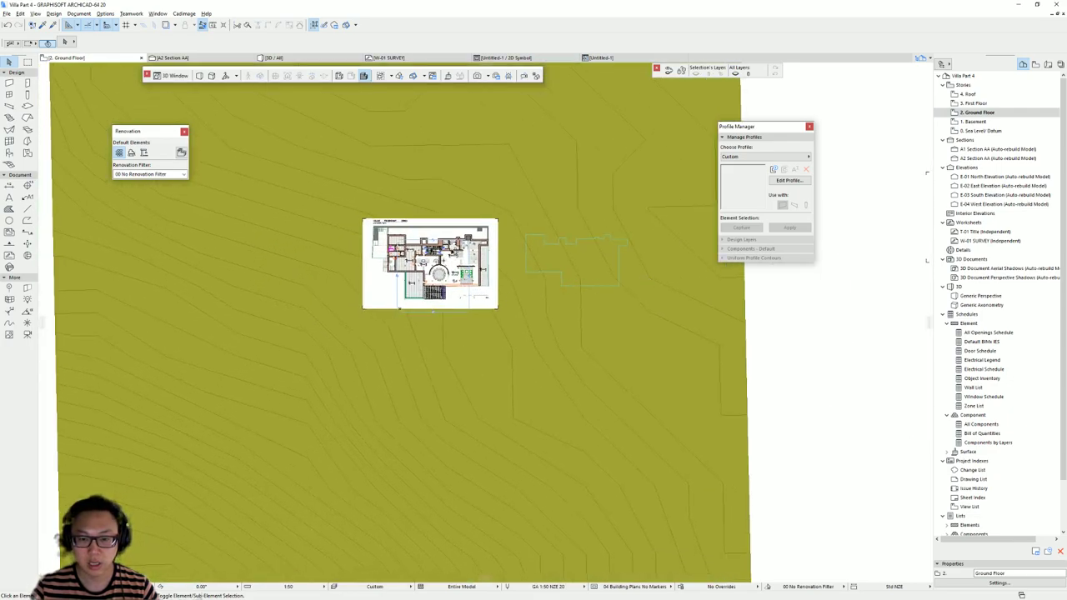
left_click(495, 223)
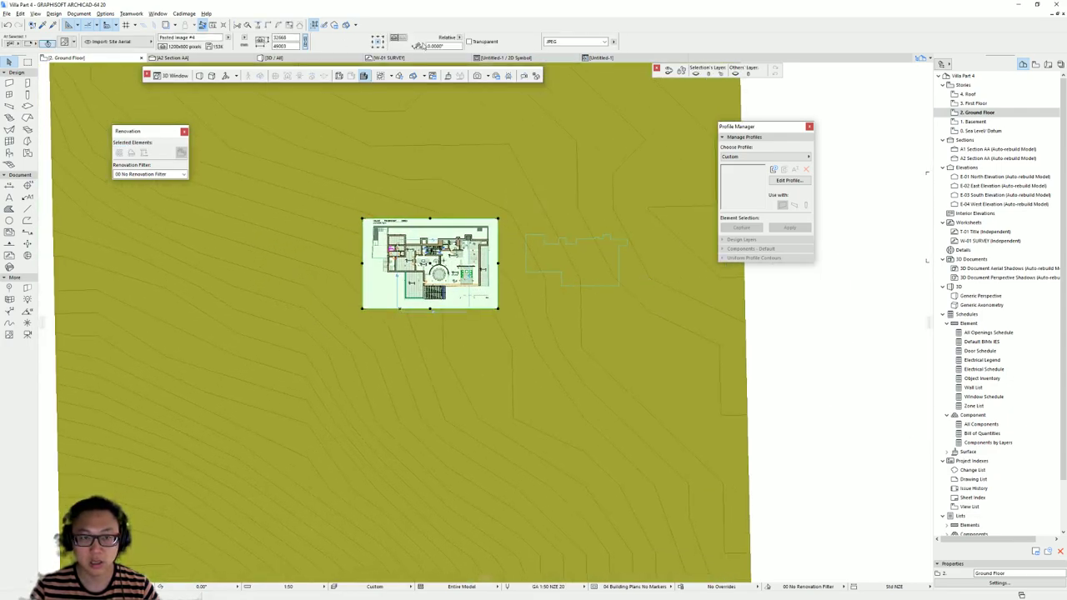
left_click(693, 74)
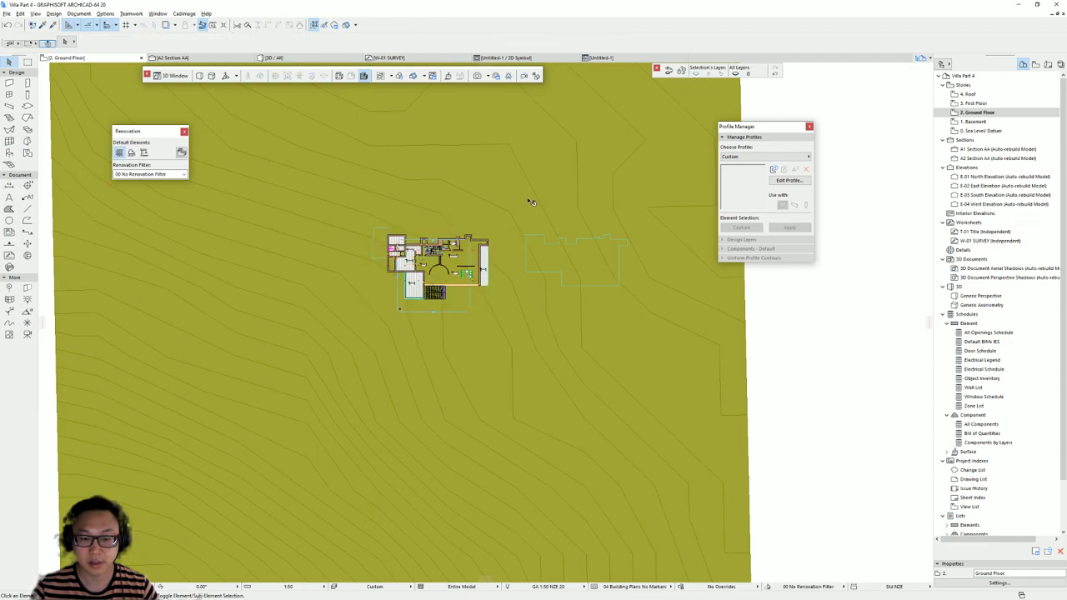
Rotate the raised slab clockwise to a diagonal orientation and place it over the villa plan
scroll(454, 292, "up", 2)
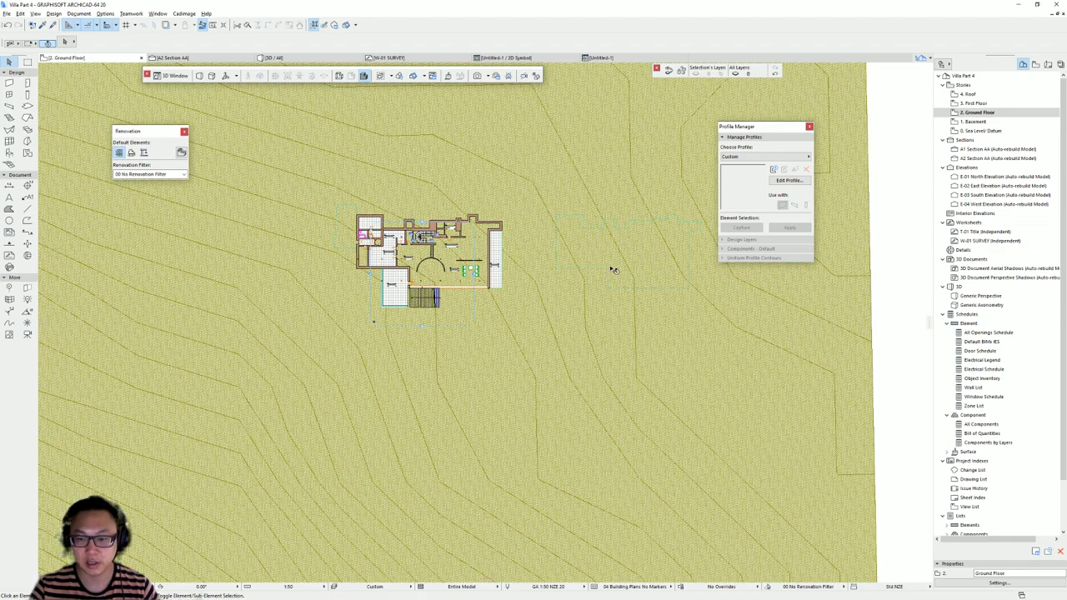
left_click(607, 268)
left_click(608, 269)
left_click(608, 268)
left_click(585, 268)
left_click(575, 229)
left_click_drag(633, 290, 428, 291)
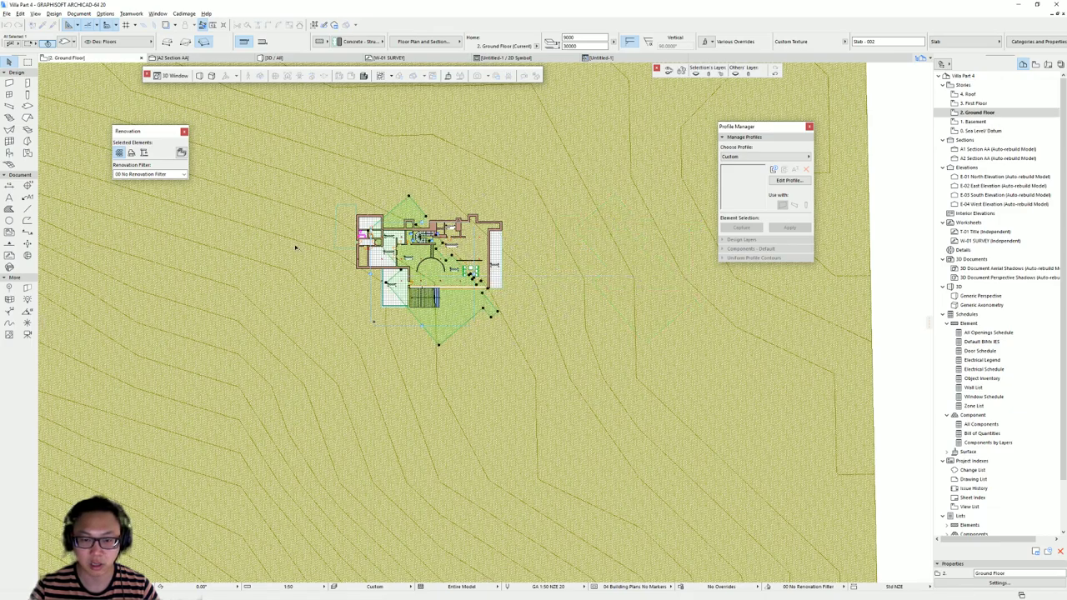
Show the W-01 SURVEY worksheet as a trace reference on the Ground Floor plan
middle_click_drag(398, 385, 454, 427)
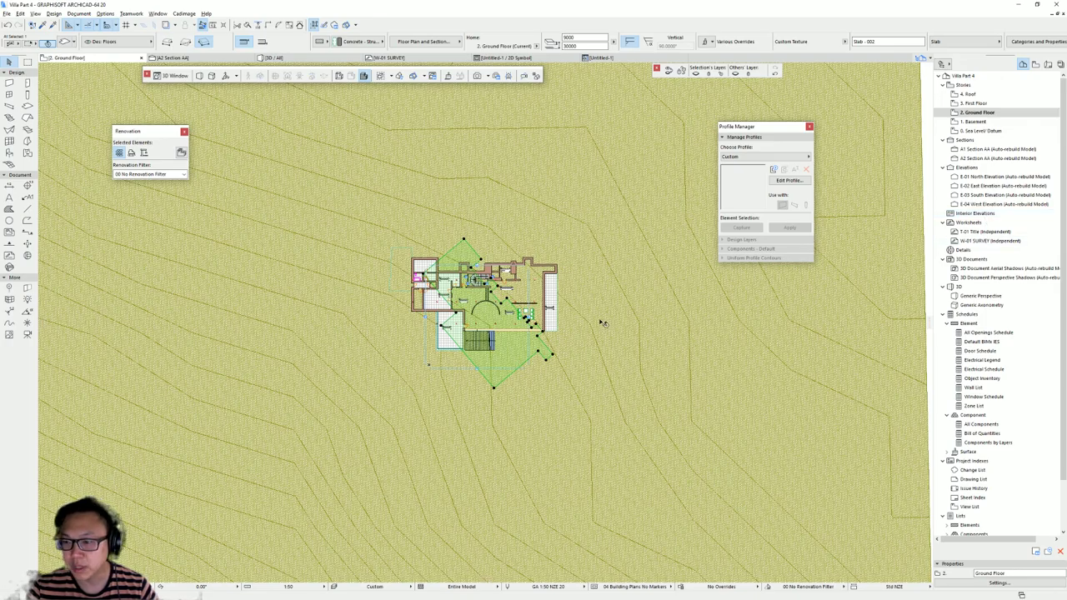
left_click(997, 241)
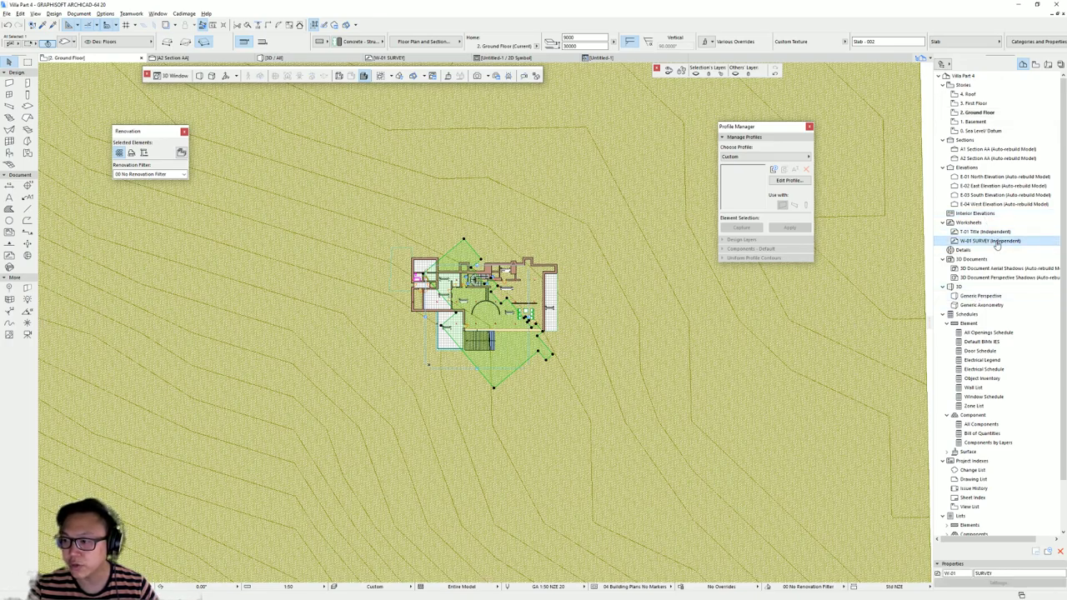
right_click(997, 241)
left_click(1005, 303)
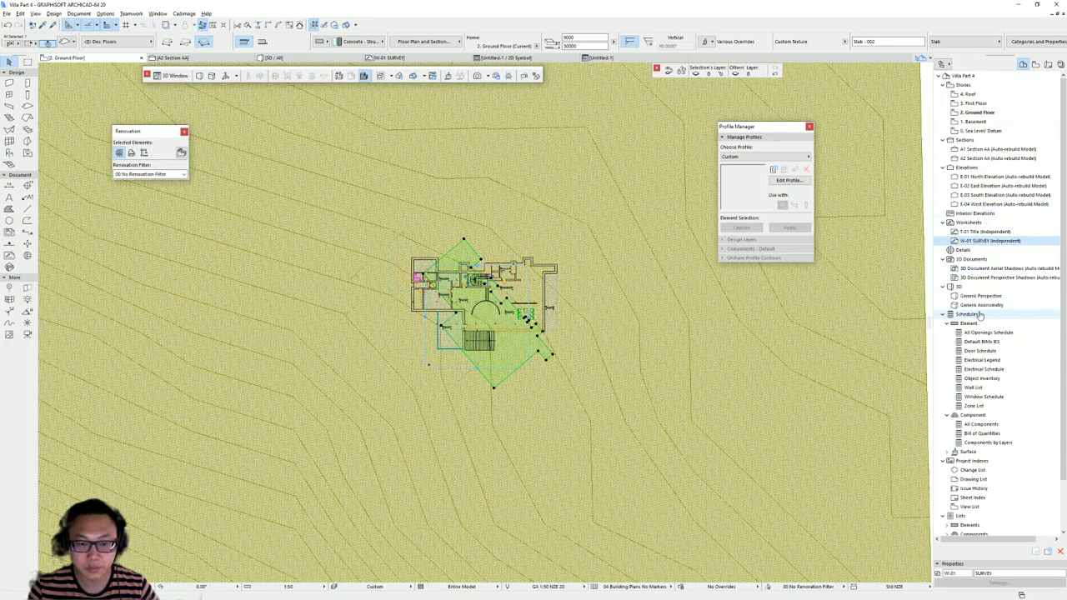
Move the raised slab off the villa plan so its upper corner meets the upper corner of the traced survey house outline
key("ctrl+d")
left_click(442, 326)
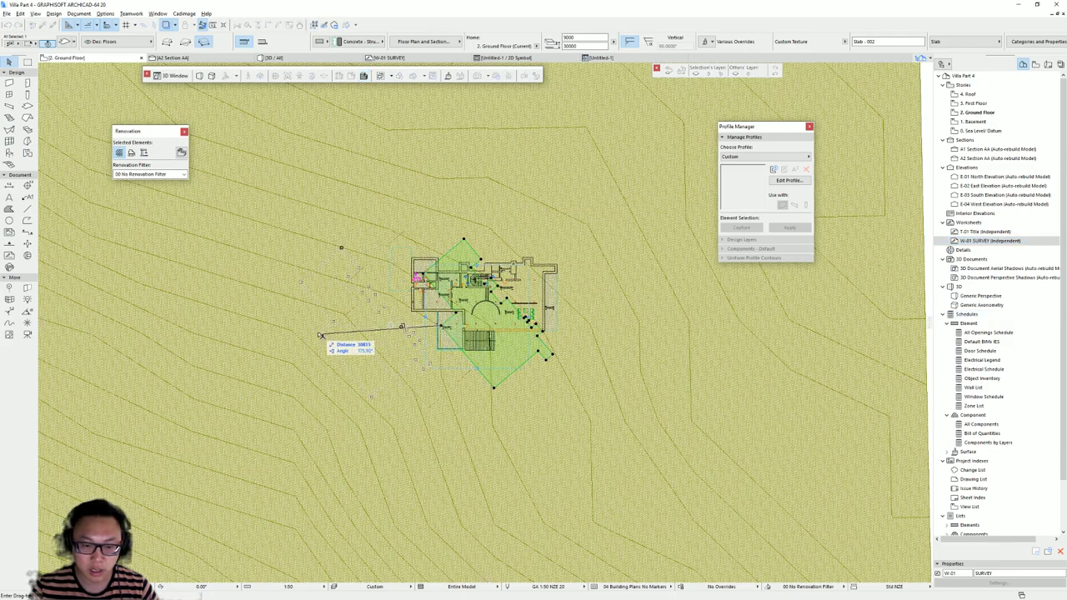
scroll(375, 273, "up", 2)
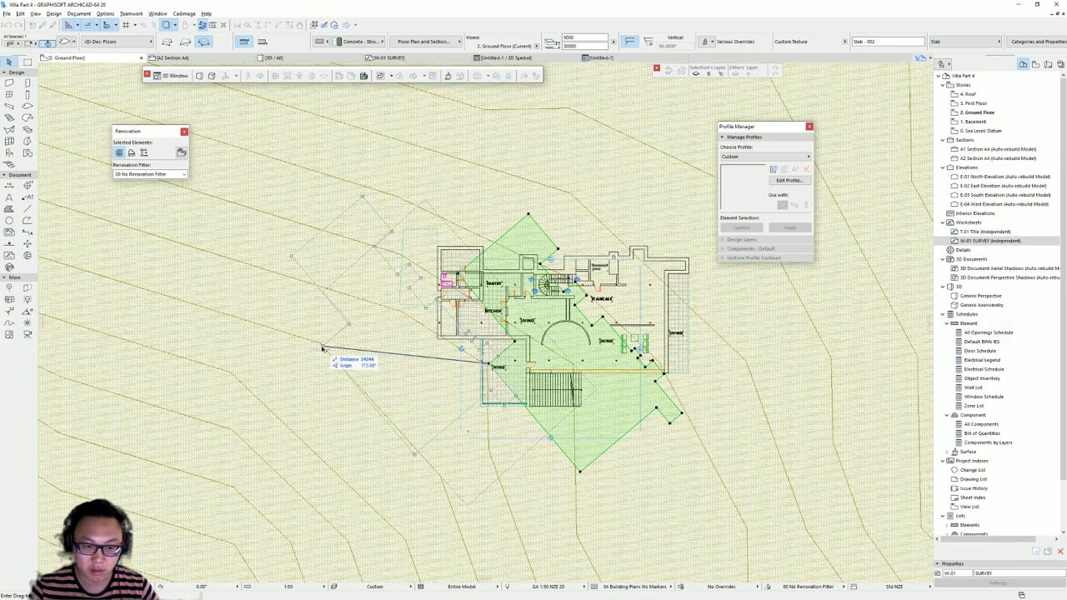
left_click(375, 370)
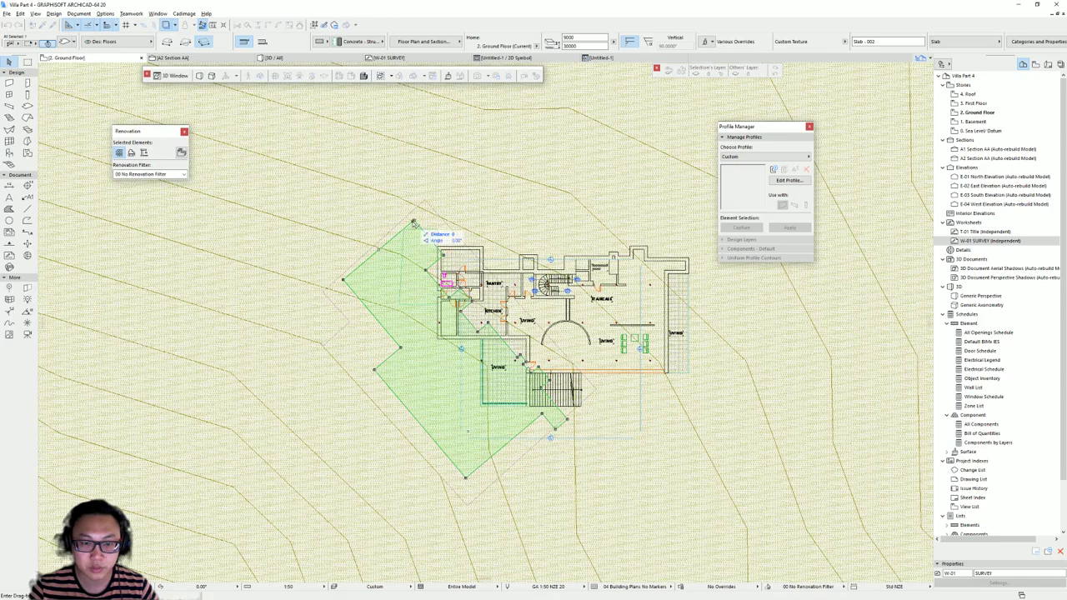
left_click(426, 201)
left_click(426, 201)
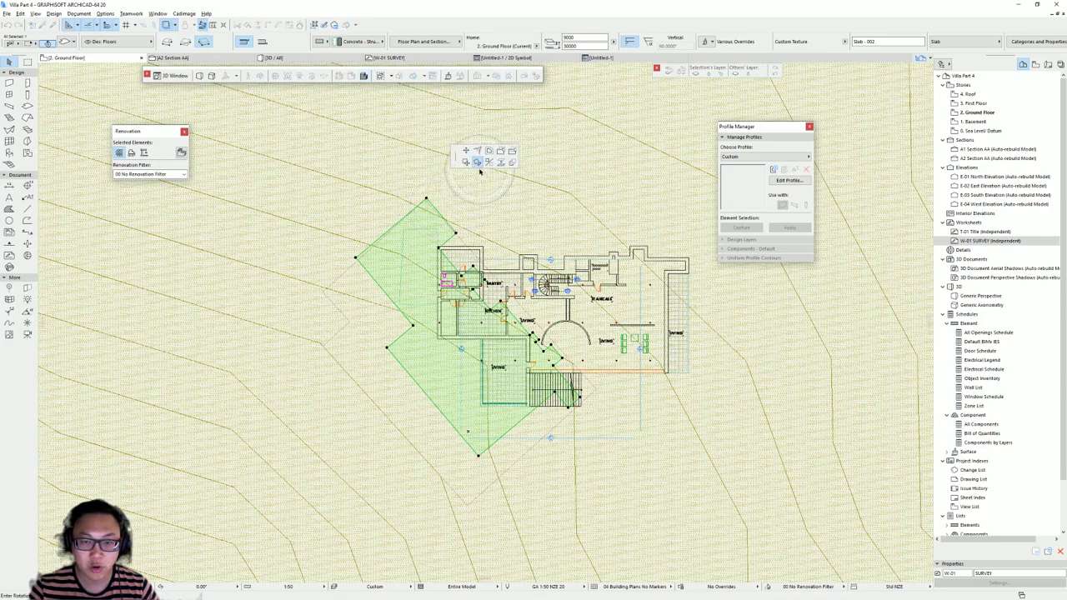
Rotate the slab slightly about its upper corner to follow the survey outline's edge and fine-tune its position on that corner
left_click(426, 199)
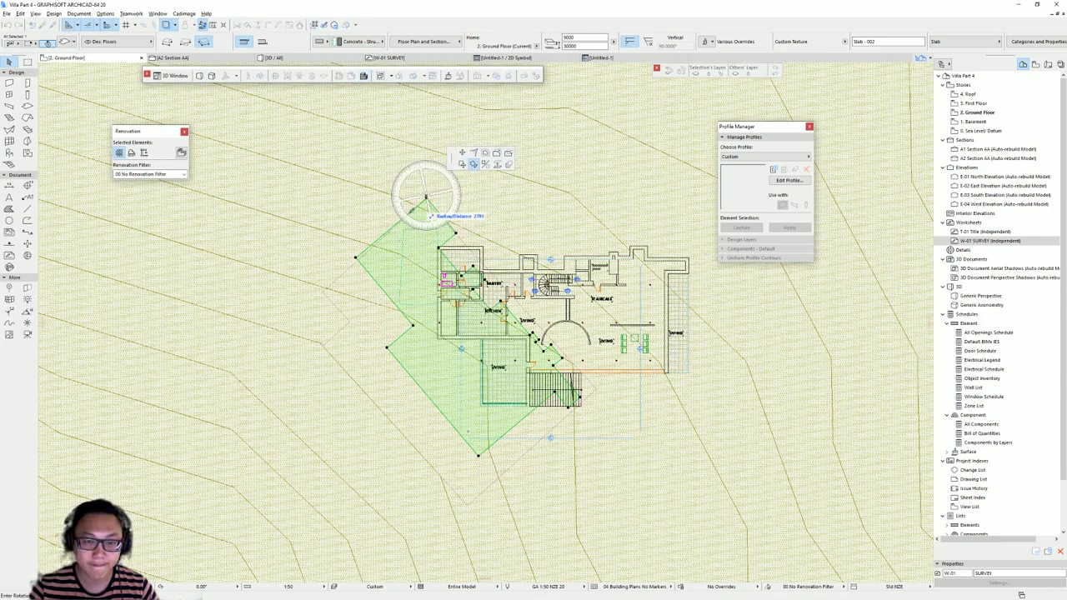
left_click(356, 258)
left_click(358, 259)
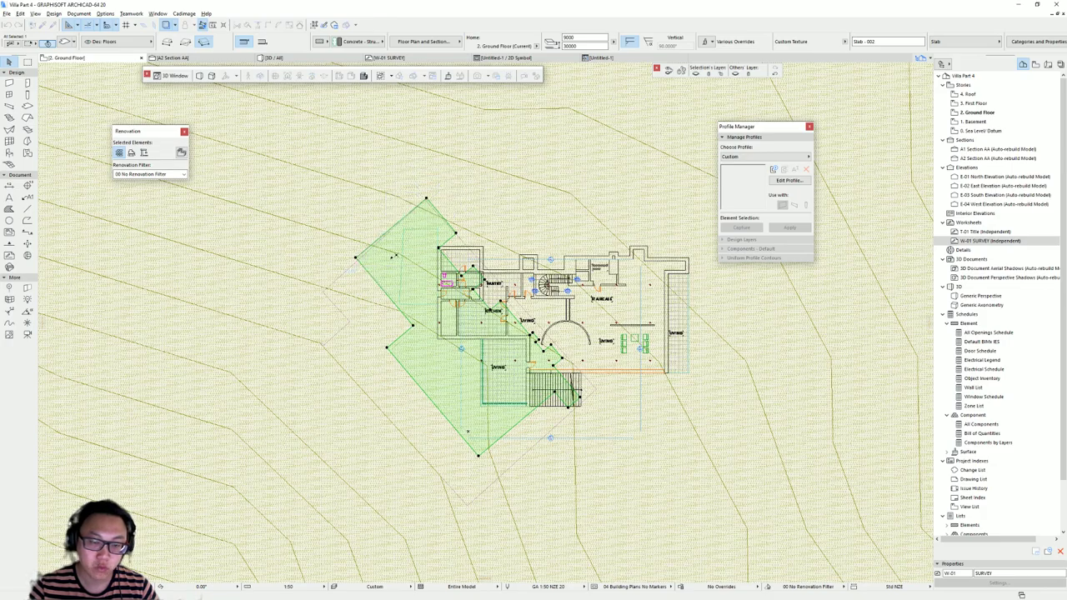
left_click(426, 200)
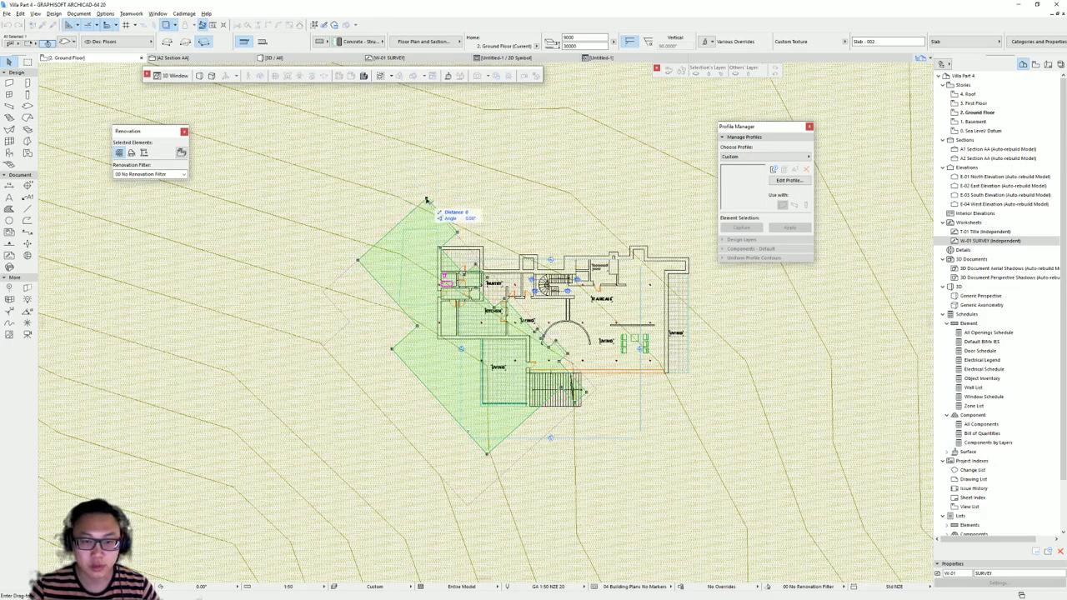
scroll(426, 201, "up", 3)
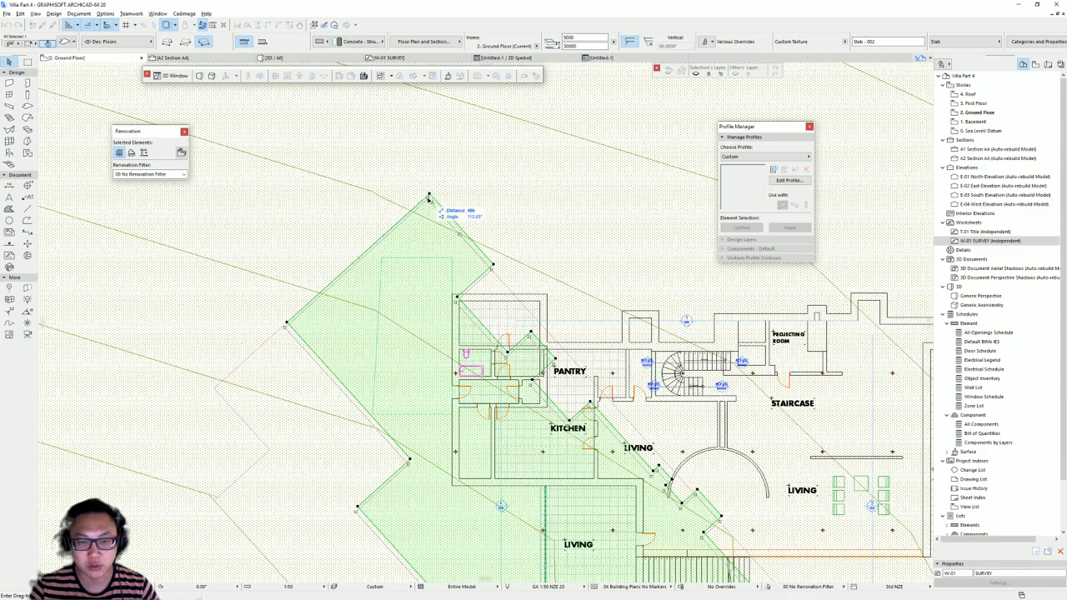
scroll(639, 340, "down", 5)
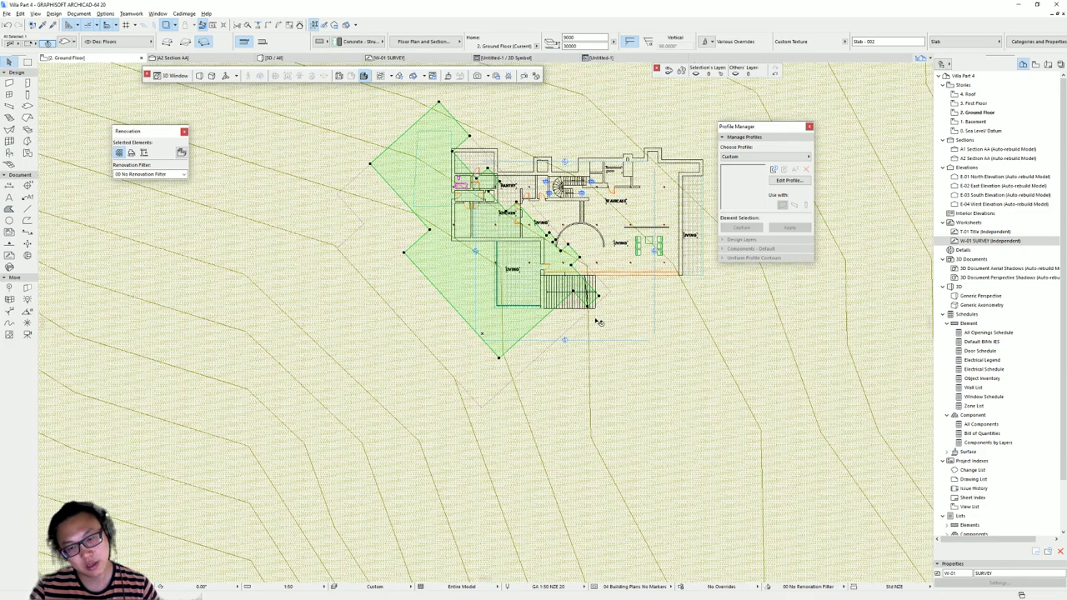
Lower the villa slab vertically in the 3D view so it sits down on the terrain mesh
key("Escape")
left_click(590, 356)
key("F3")
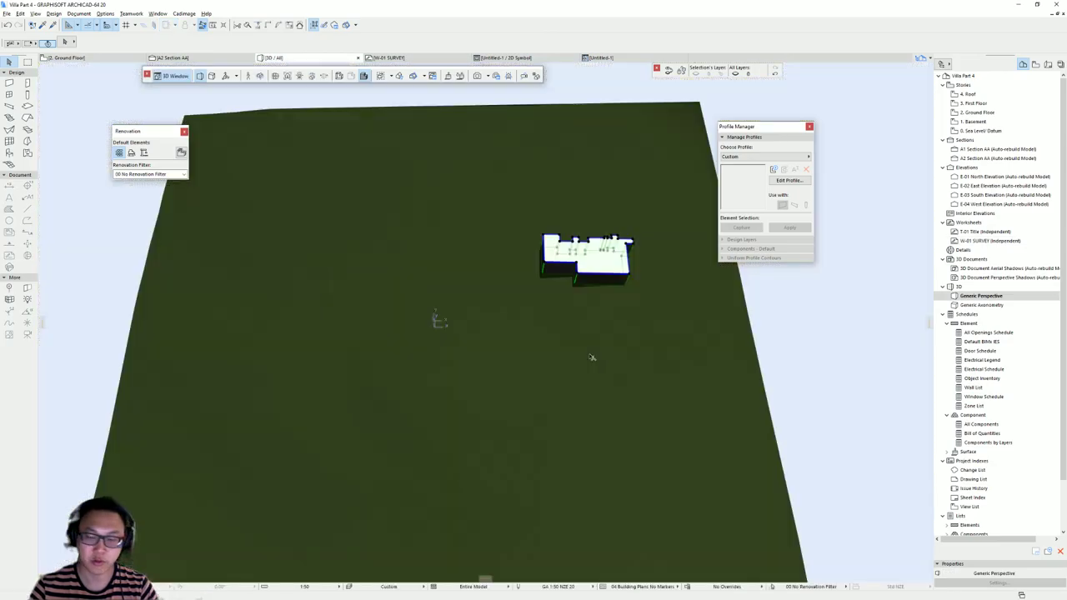
middle_click_drag(489, 247, 473, 195, "shift")
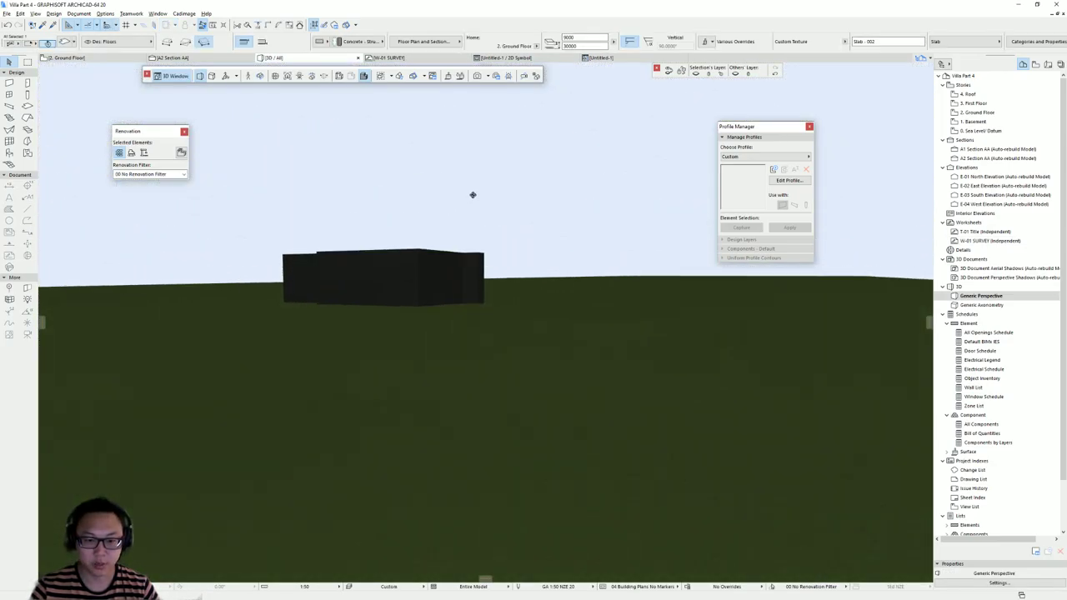
key("ctrl+d")
left_click(430, 309)
left_click(433, 335)
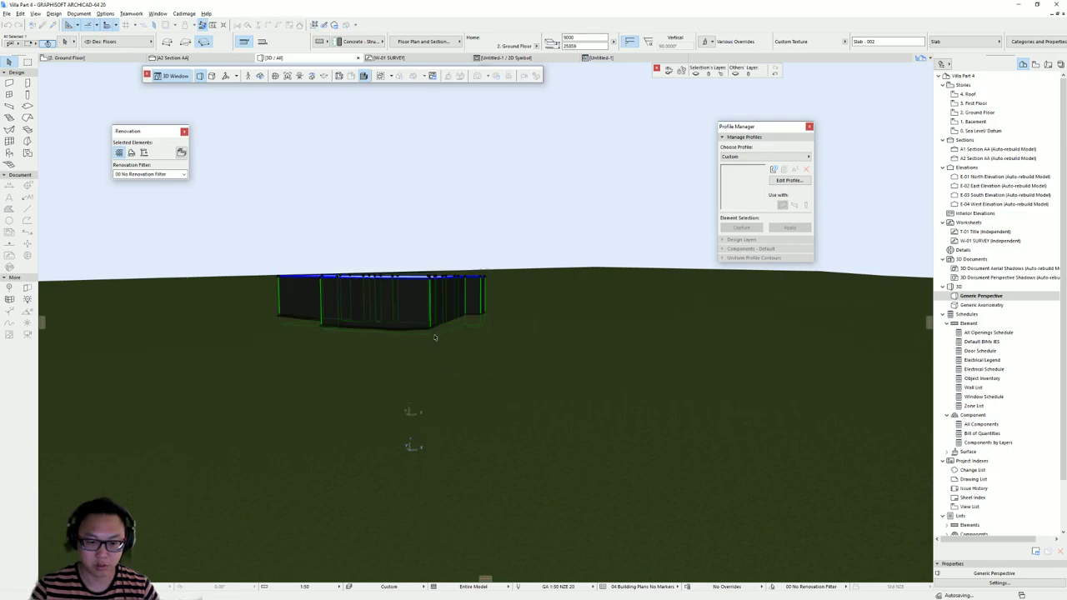
key("Escape")
Examine from several angles in 3D how the slab sits on the slope and how the mesh contours run around it
middle_click_drag(488, 292, 508, 341, "shift")
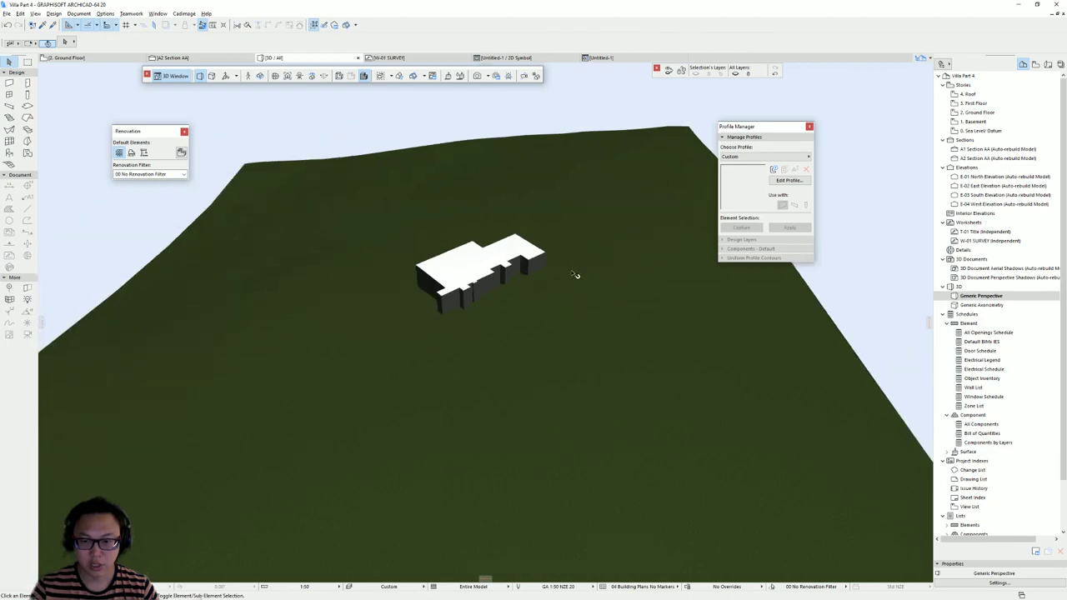
middle_click_drag(342, 382, 627, 172, "shift")
middle_click_drag(390, 410, 633, 408, "shift")
middle_click_drag(408, 428, 467, 348, "shift")
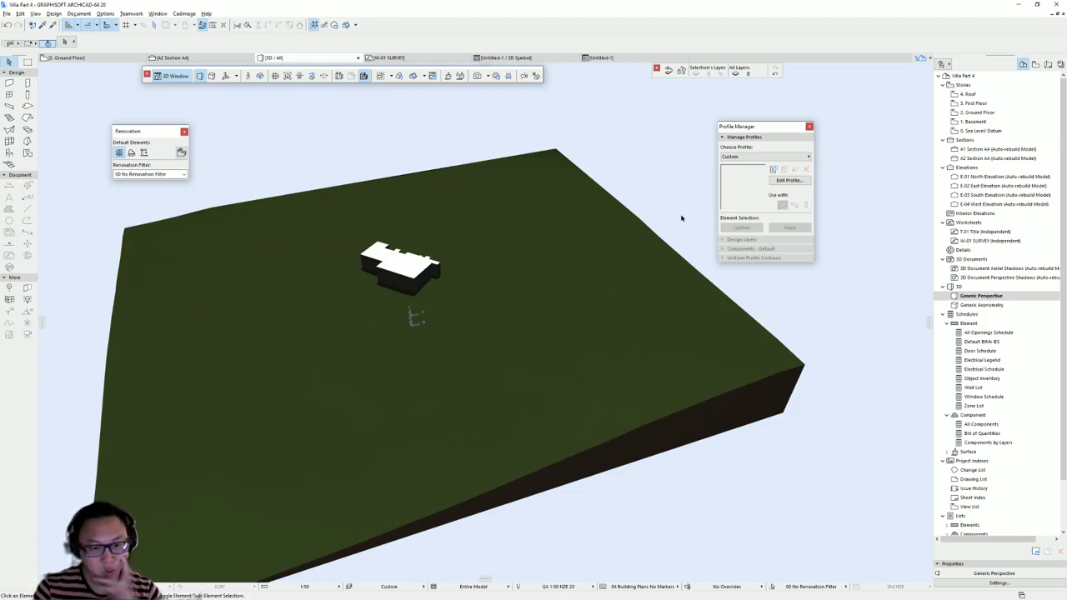
middle_click_drag(628, 272, 468, 332, "shift")
left_click(468, 332)
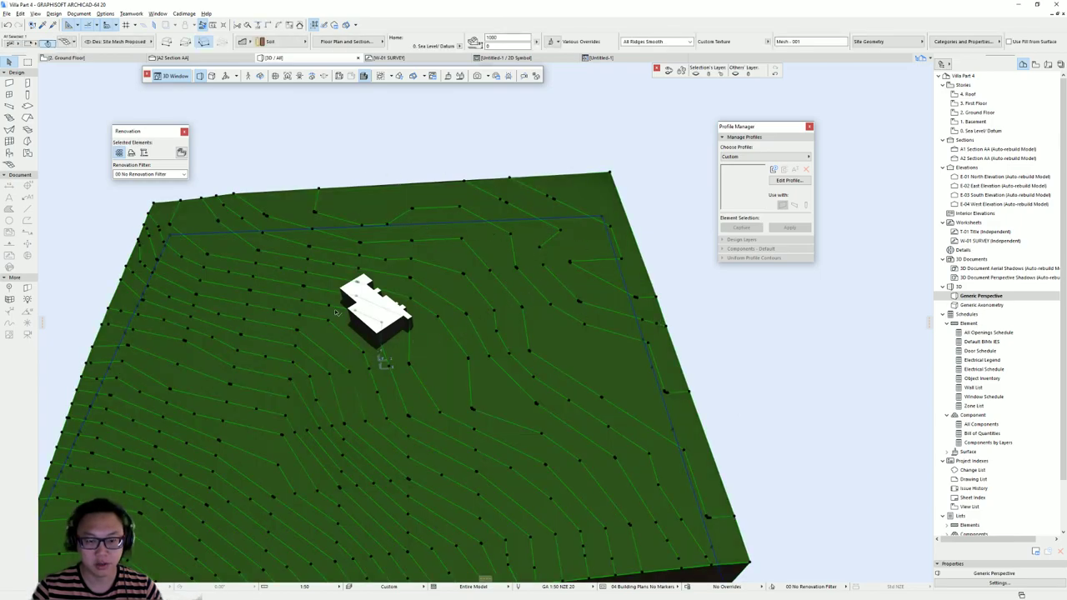
left_click(674, 331)
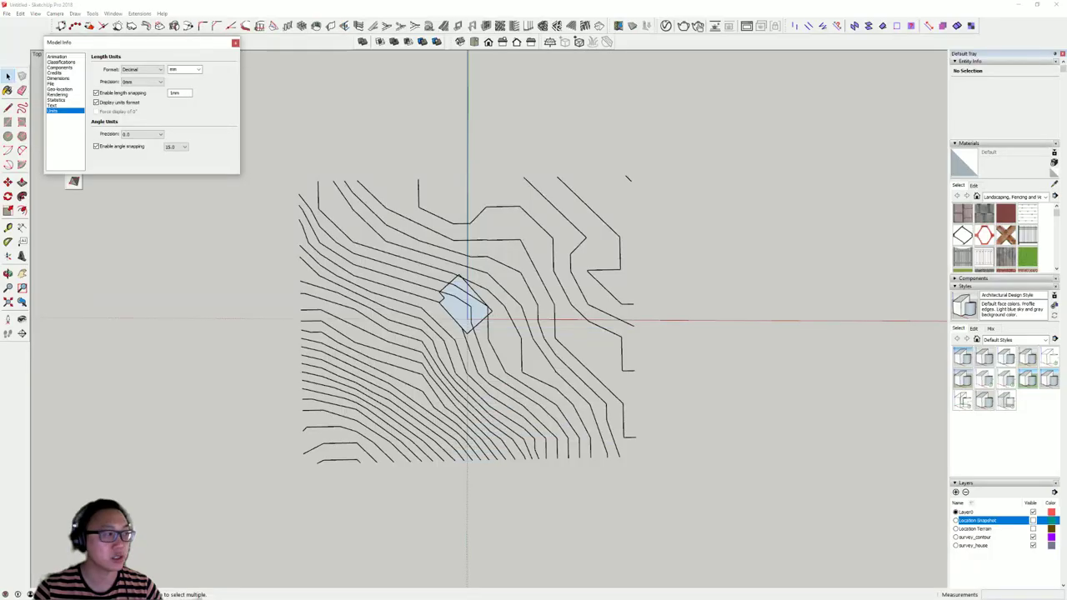
Switch to SketchUp, show the Location Snapshot layer and hide the survey_contour and survey_house layers
left_click(1033, 521)
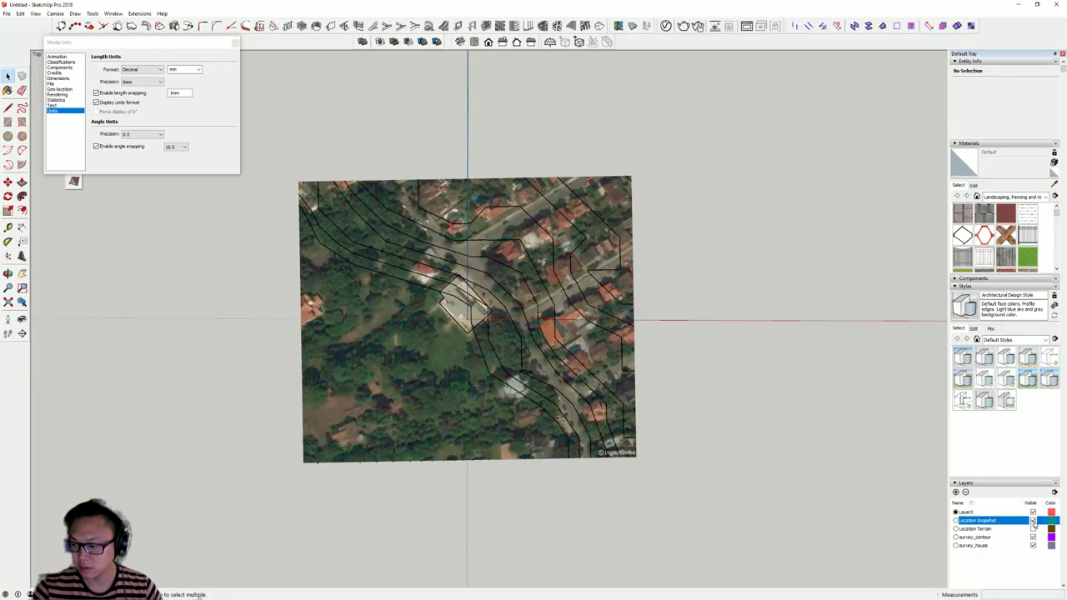
left_click(414, 391)
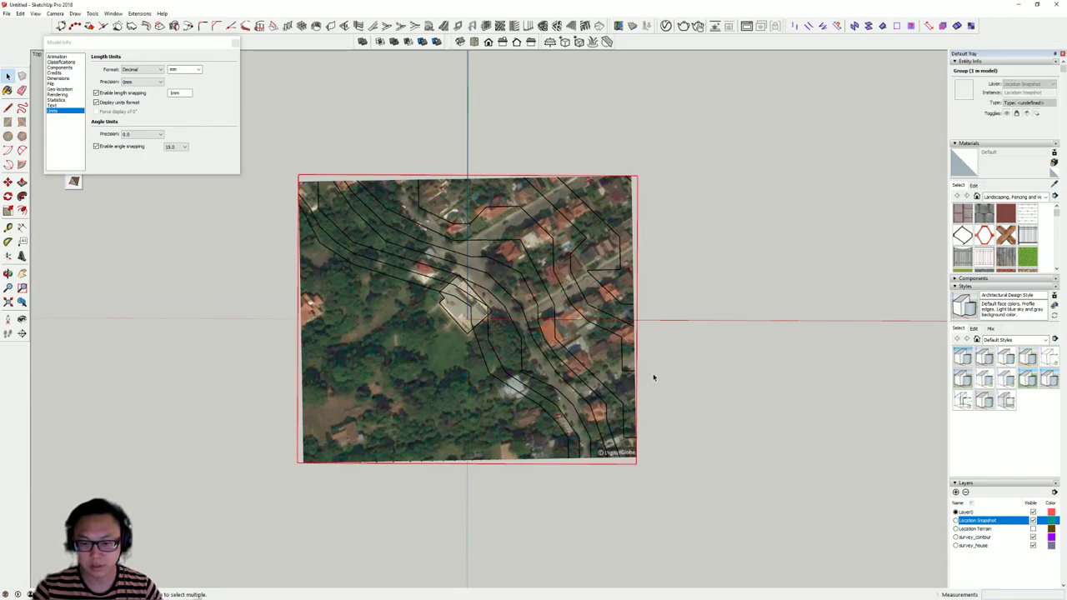
left_click(1033, 537)
left_click(1033, 545)
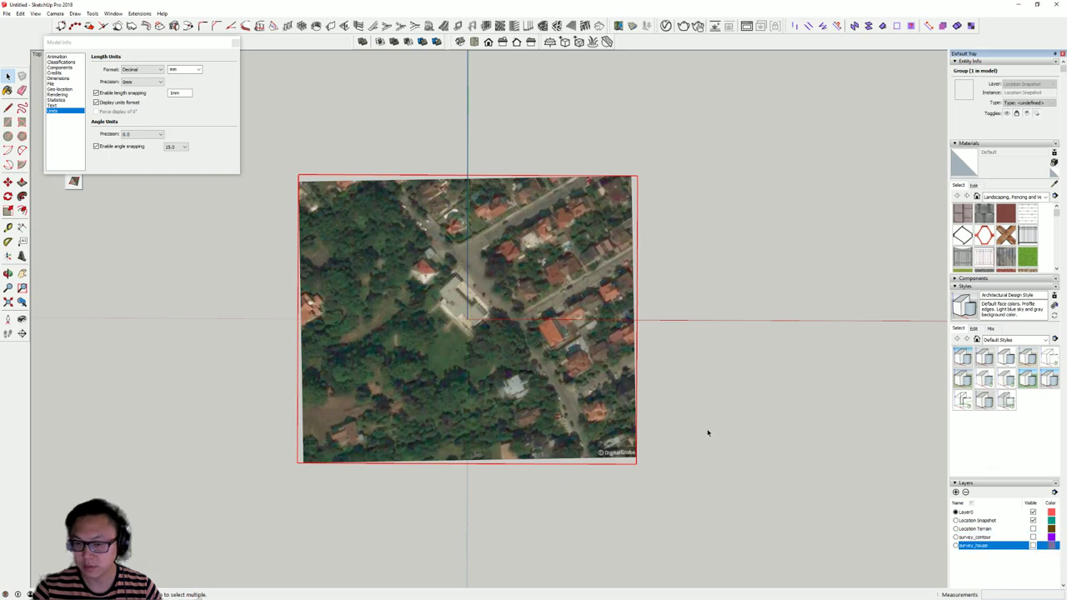
scroll(596, 401, "up", 2)
middle_click_drag(596, 400, 518, 247)
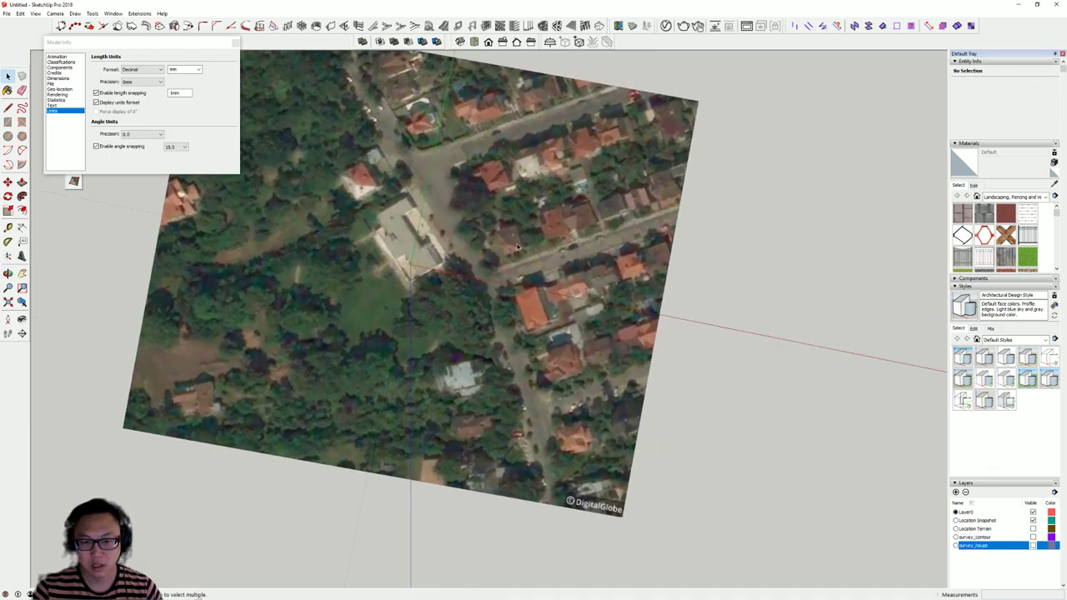
middle_click_drag(544, 139, 630, 295)
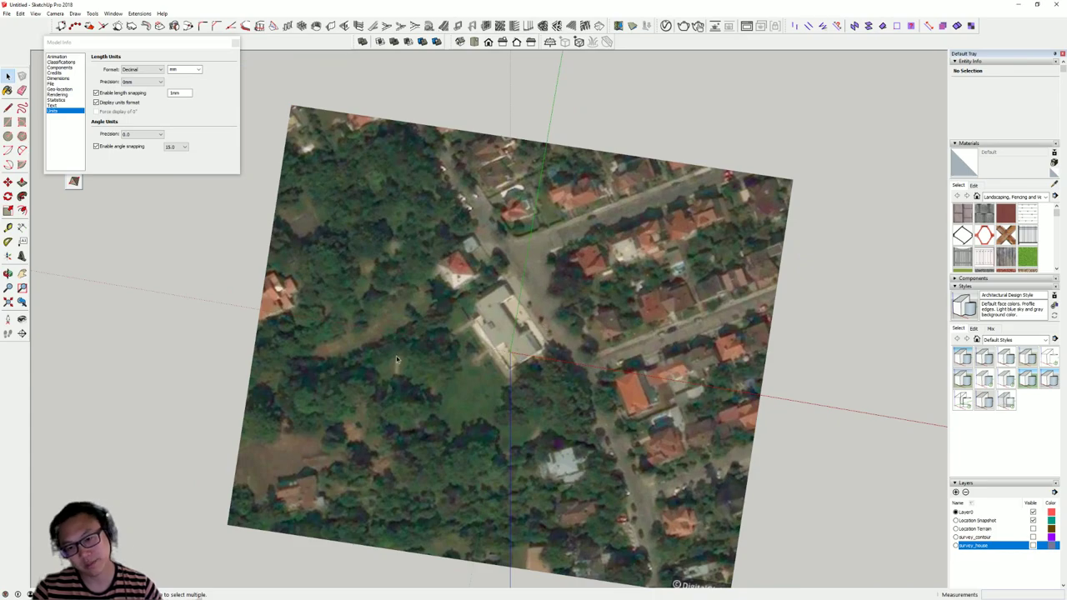
middle_click_drag(396, 356, 352, 283)
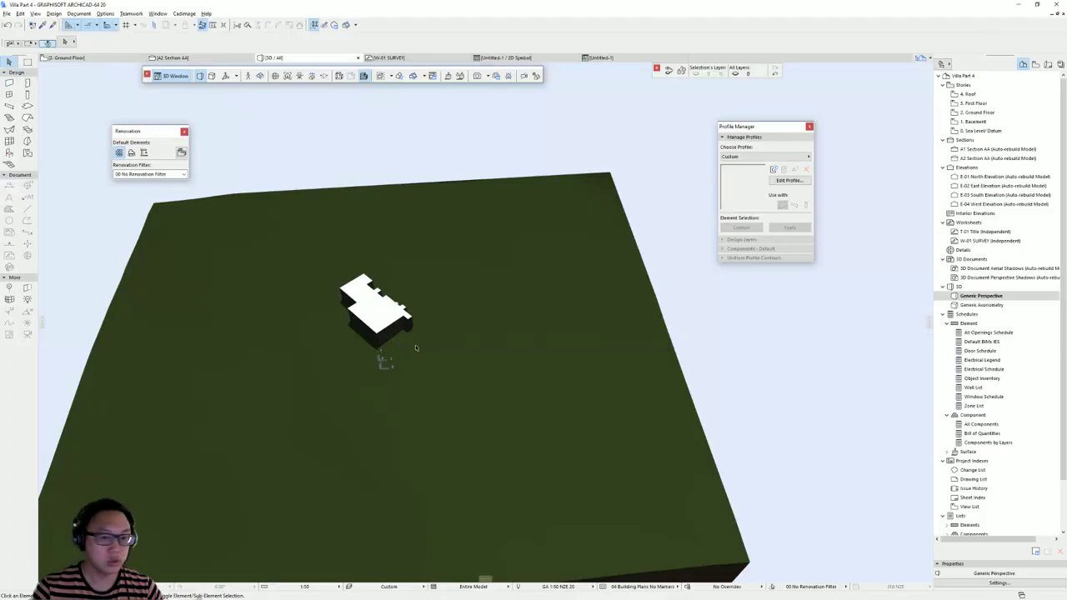
Return to Archicad, review the site mesh's selection settings and inspect the terrain around the slab in 3D
scroll(420, 351, "down", 2)
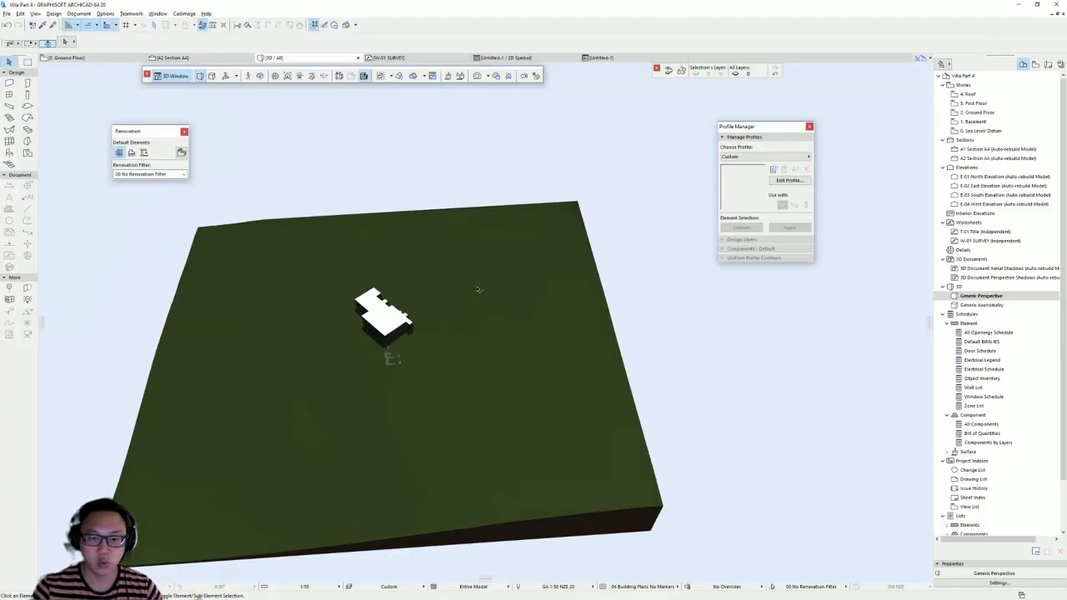
left_click(525, 270)
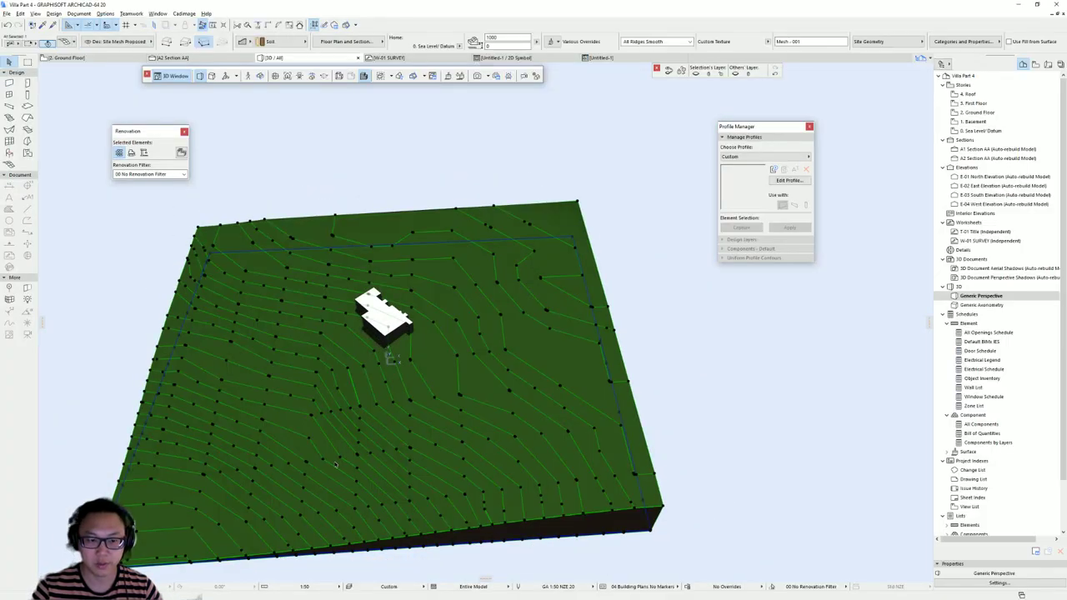
key("ctrl+t")
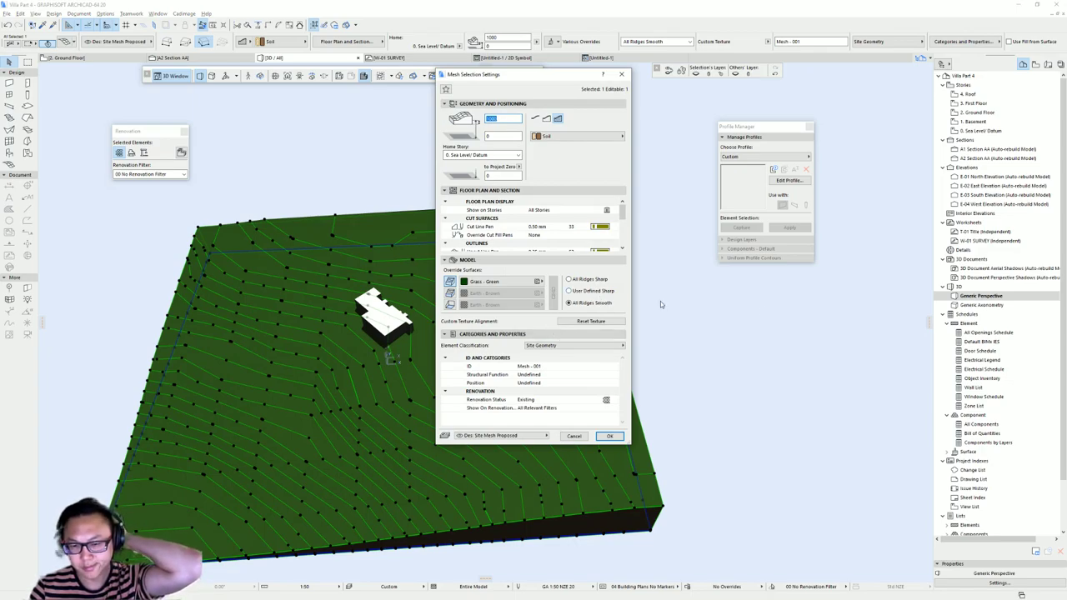
key("Return")
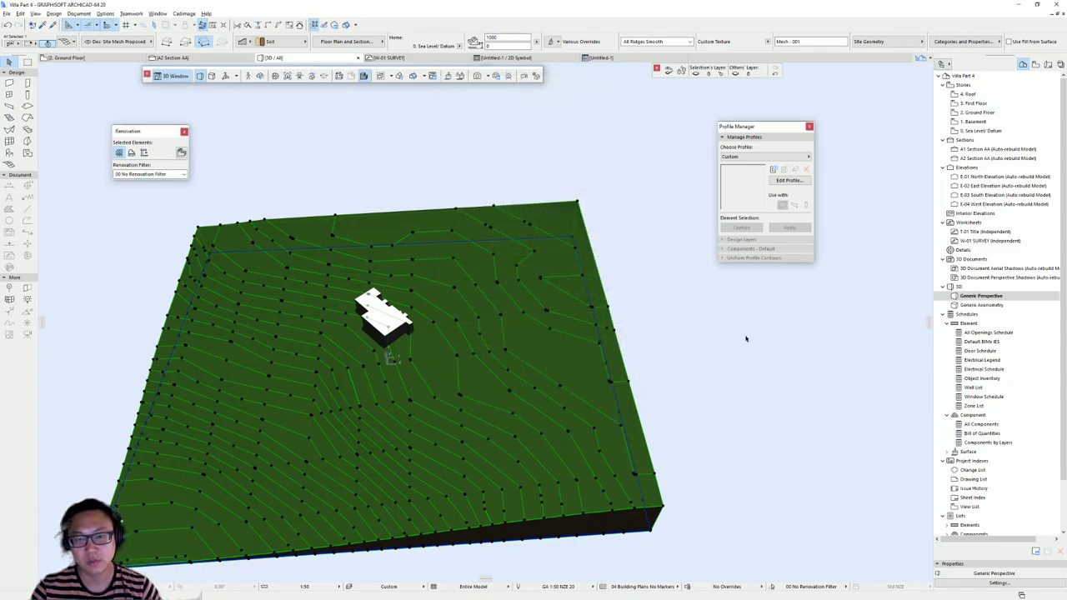
scroll(366, 296, "down", 1)
mouse_move(366, 296)
middle_mouse_down("shift")
mouse_move(400, 304)
mouse_move(375, 295)
middle_mouse_up("shift")
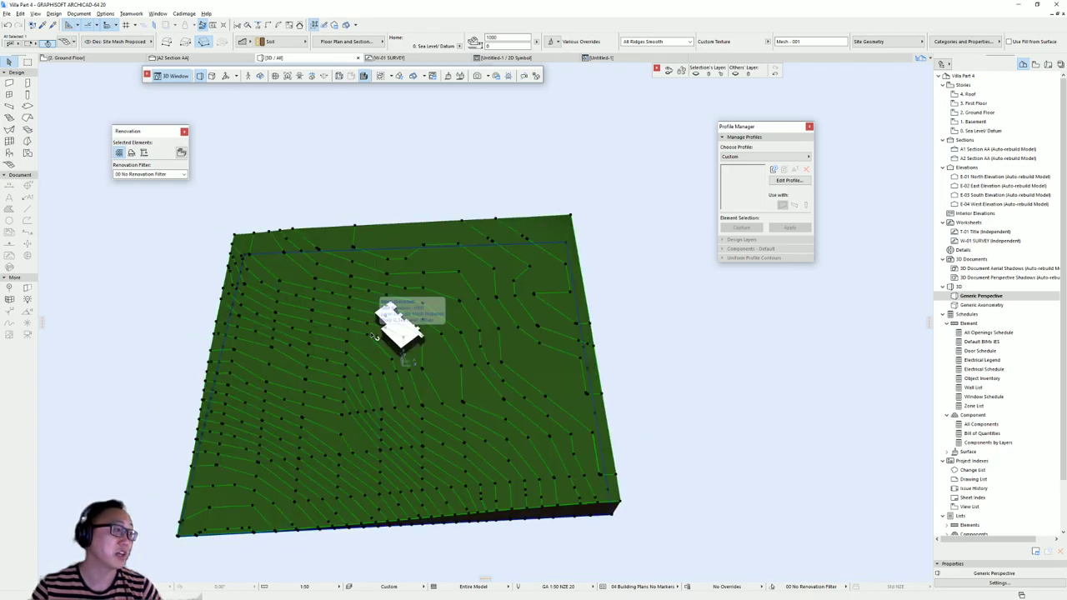
middle_click_drag(442, 458, 489, 388, "shift")
scroll(433, 358, "up", 5)
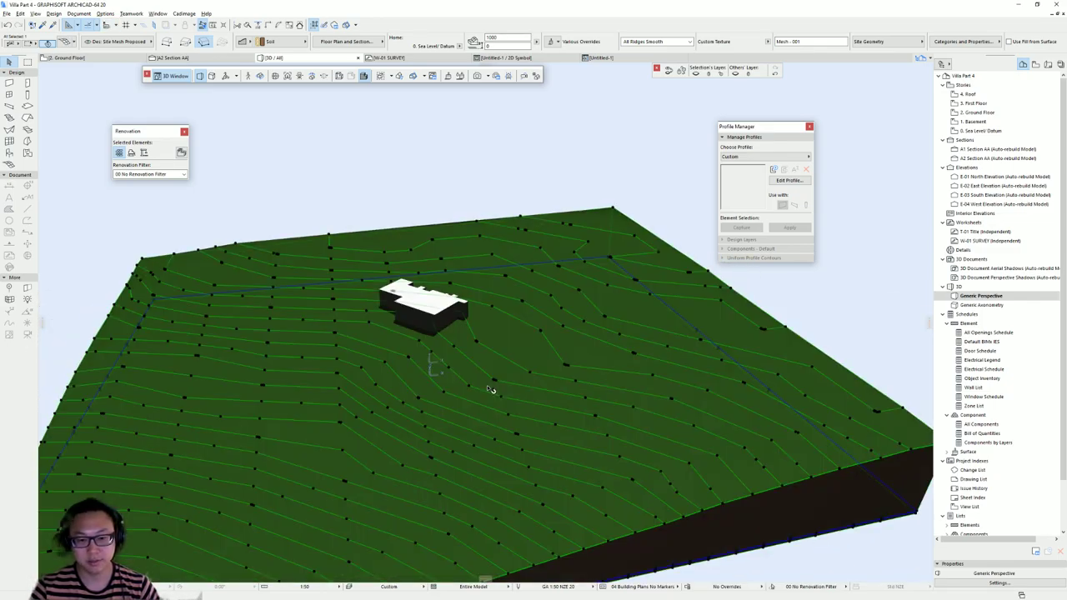